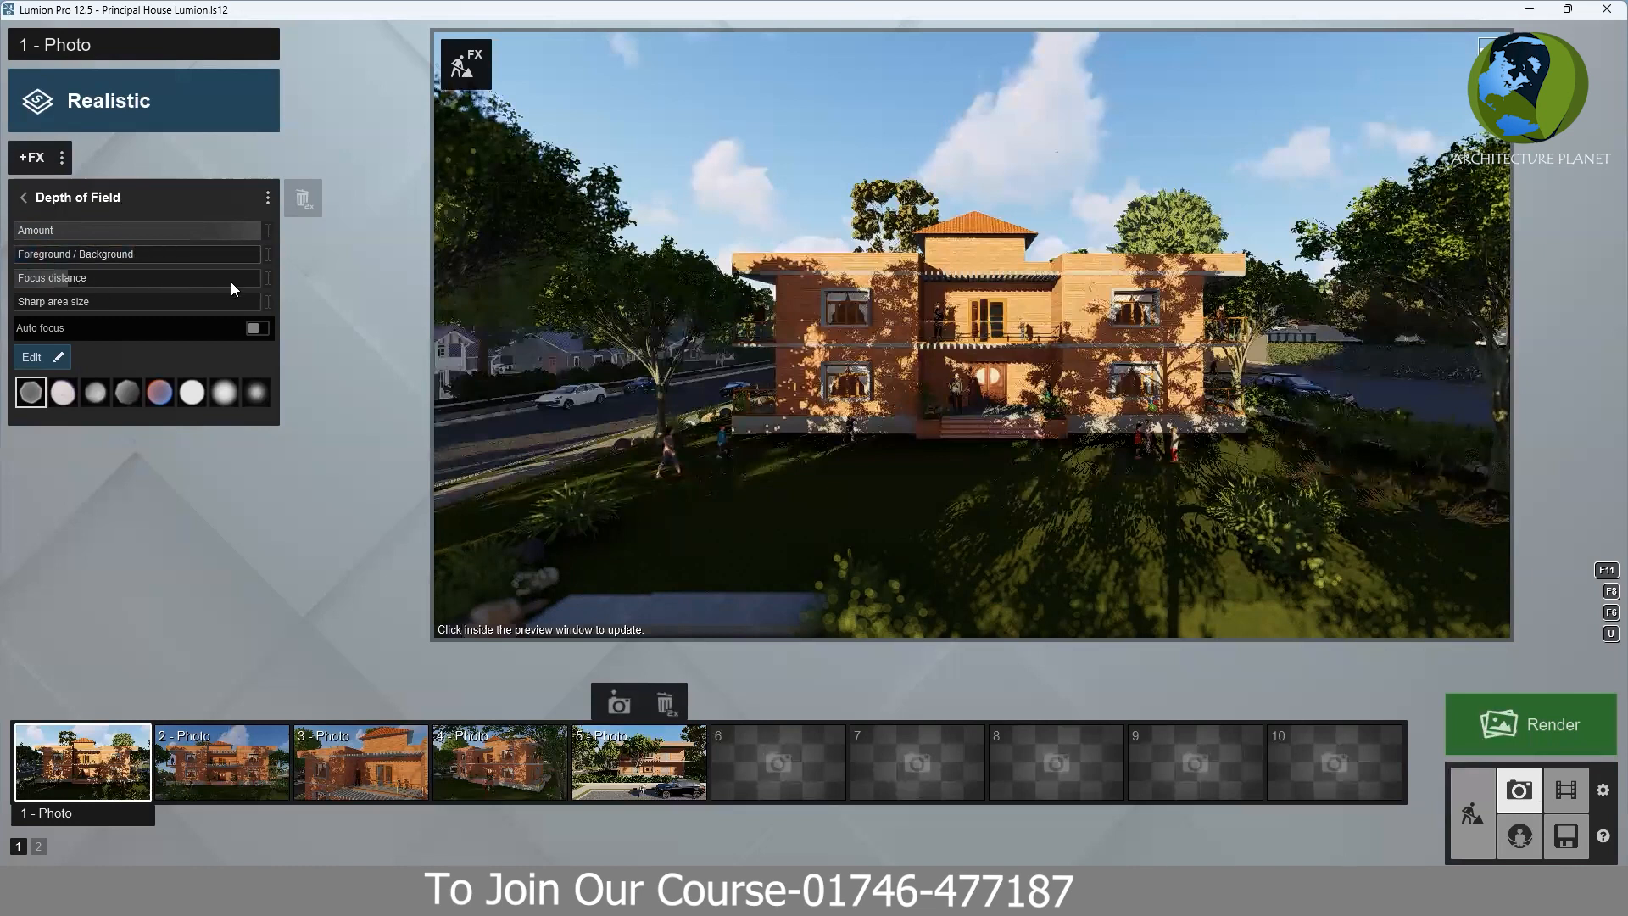
- Adjust the Depth of Field focus distance from the nearest setting outward until the house is in sharp focus
left_click_drag(290, 298, 296, 303)
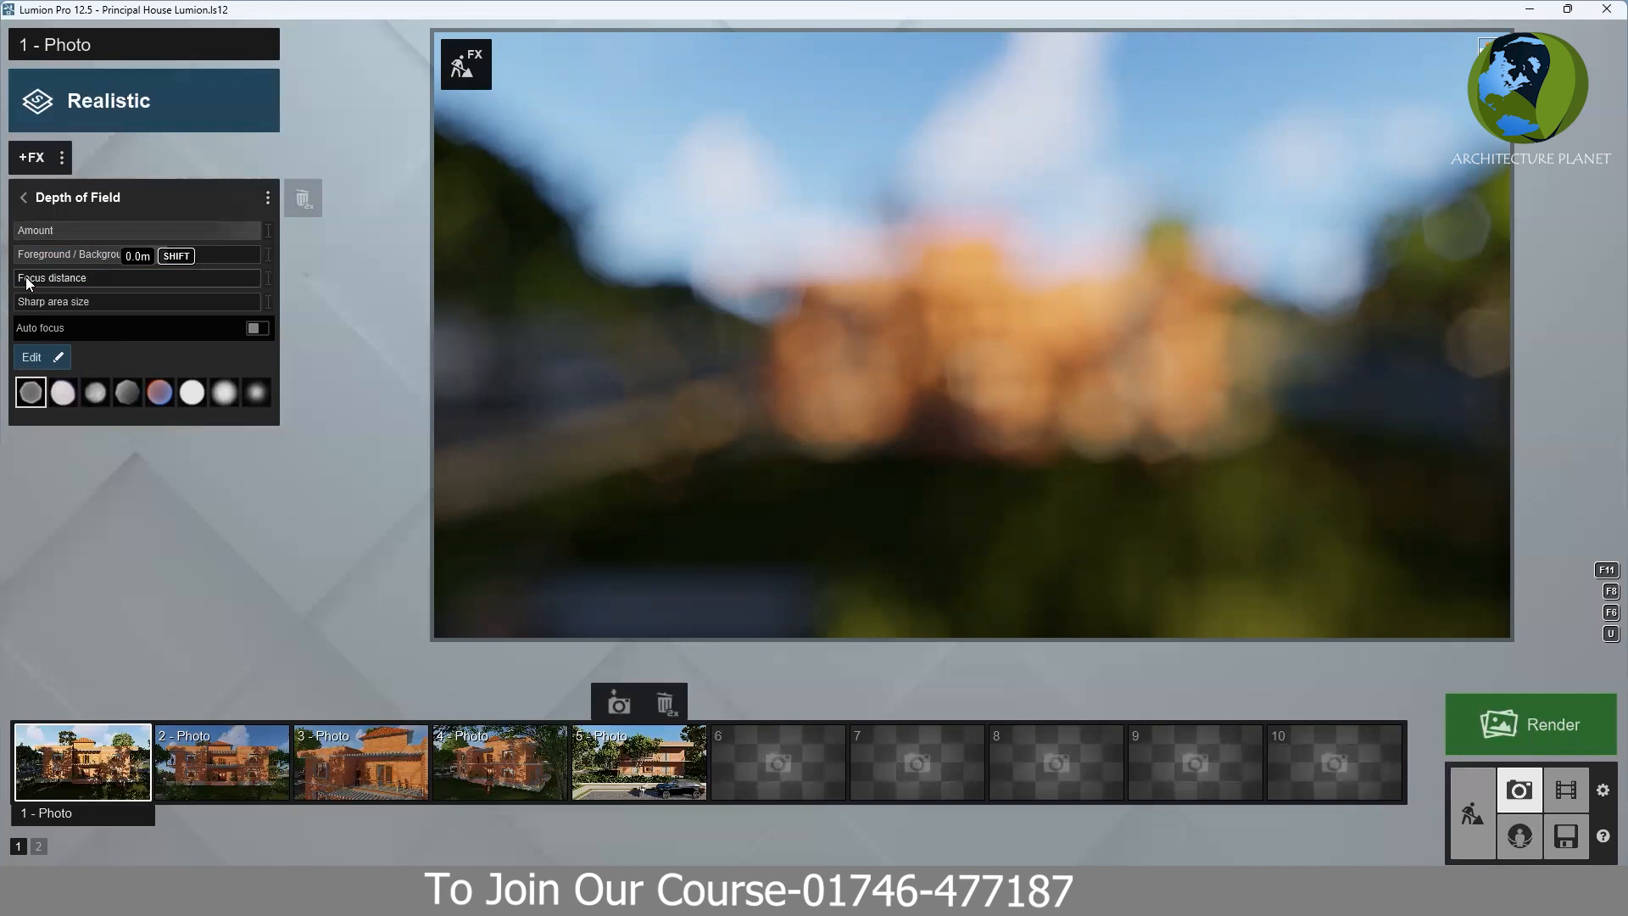
left_click(65, 271)
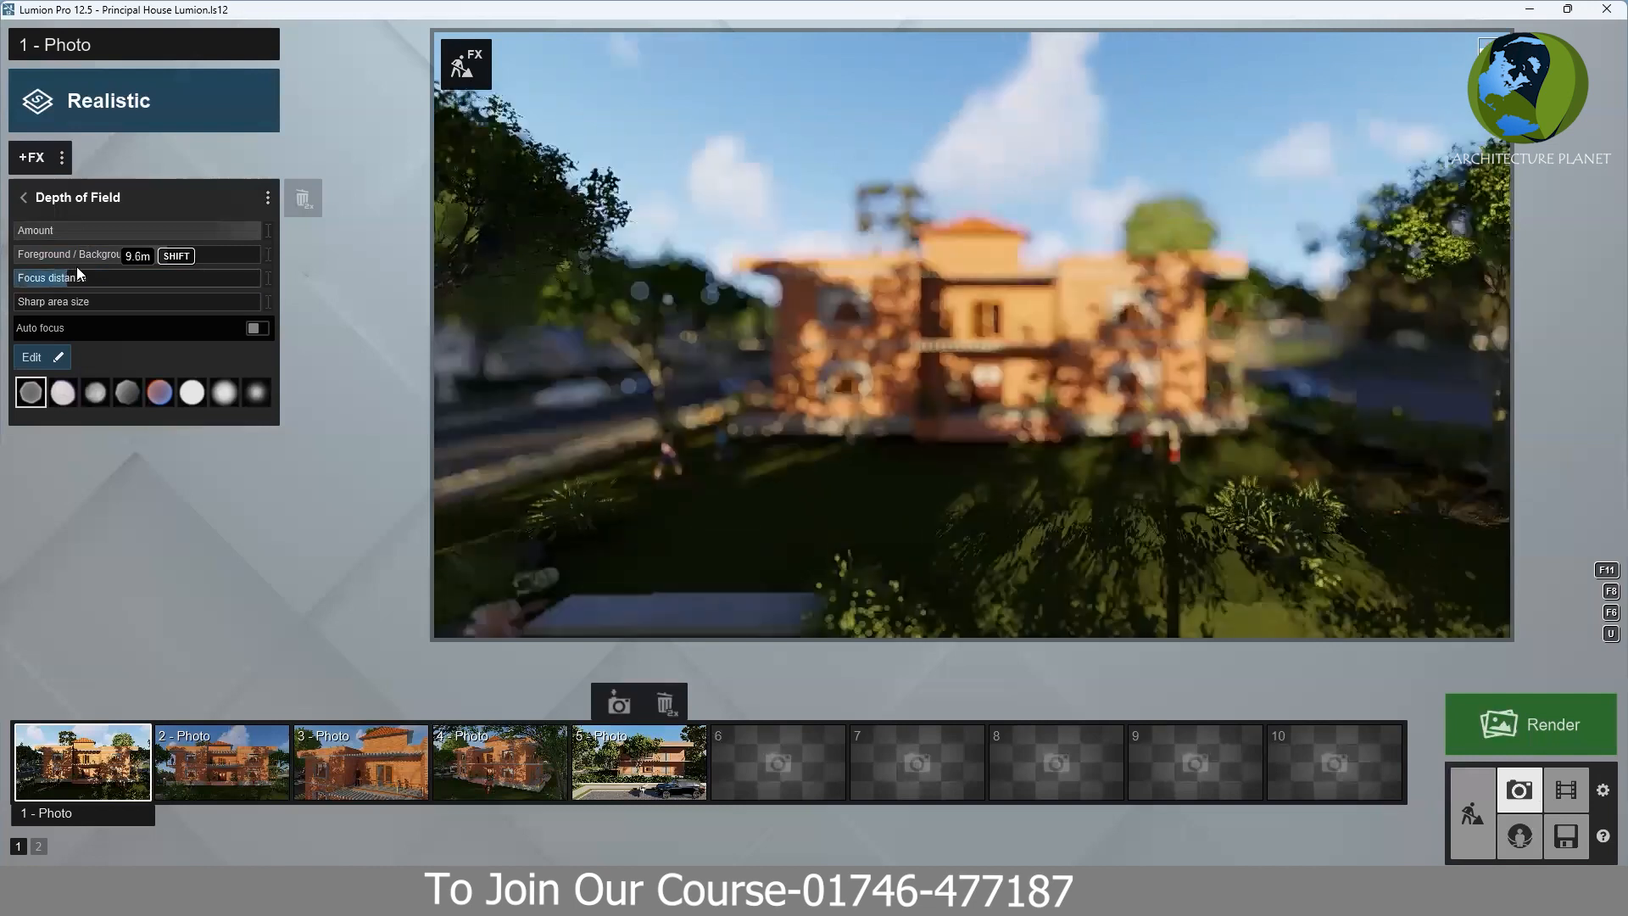
left_click(79, 271)
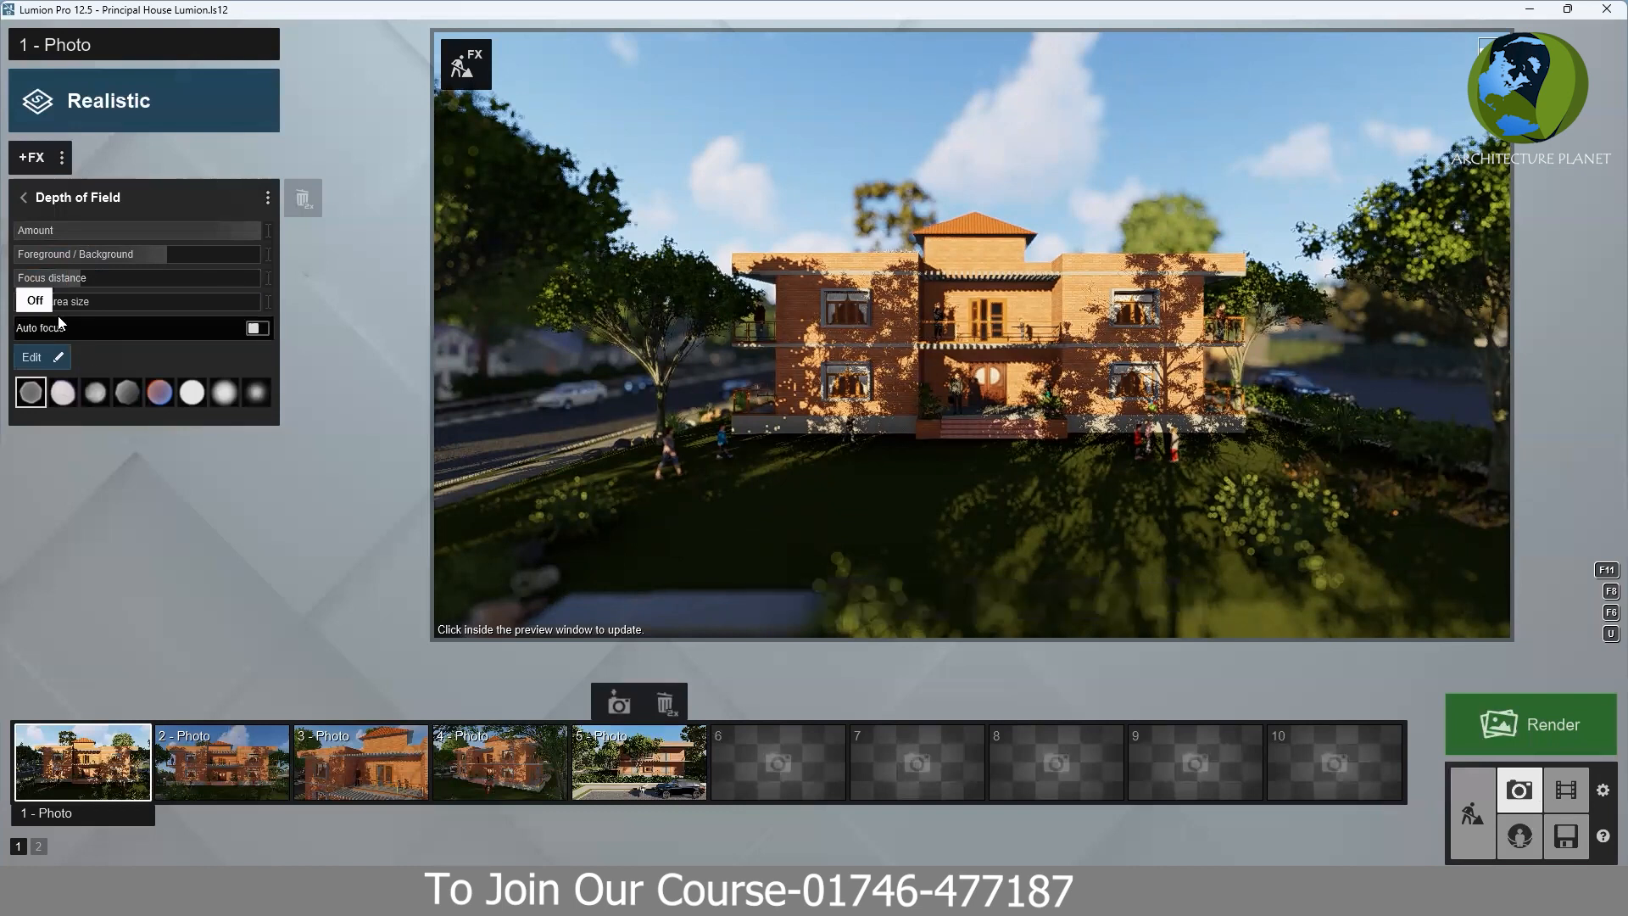
- Try Depth of Field sharp area sizes of 18.9 m, 1.8 m, 33.1 m and 40.1 m, ending at the minimum
left_click(122, 307)
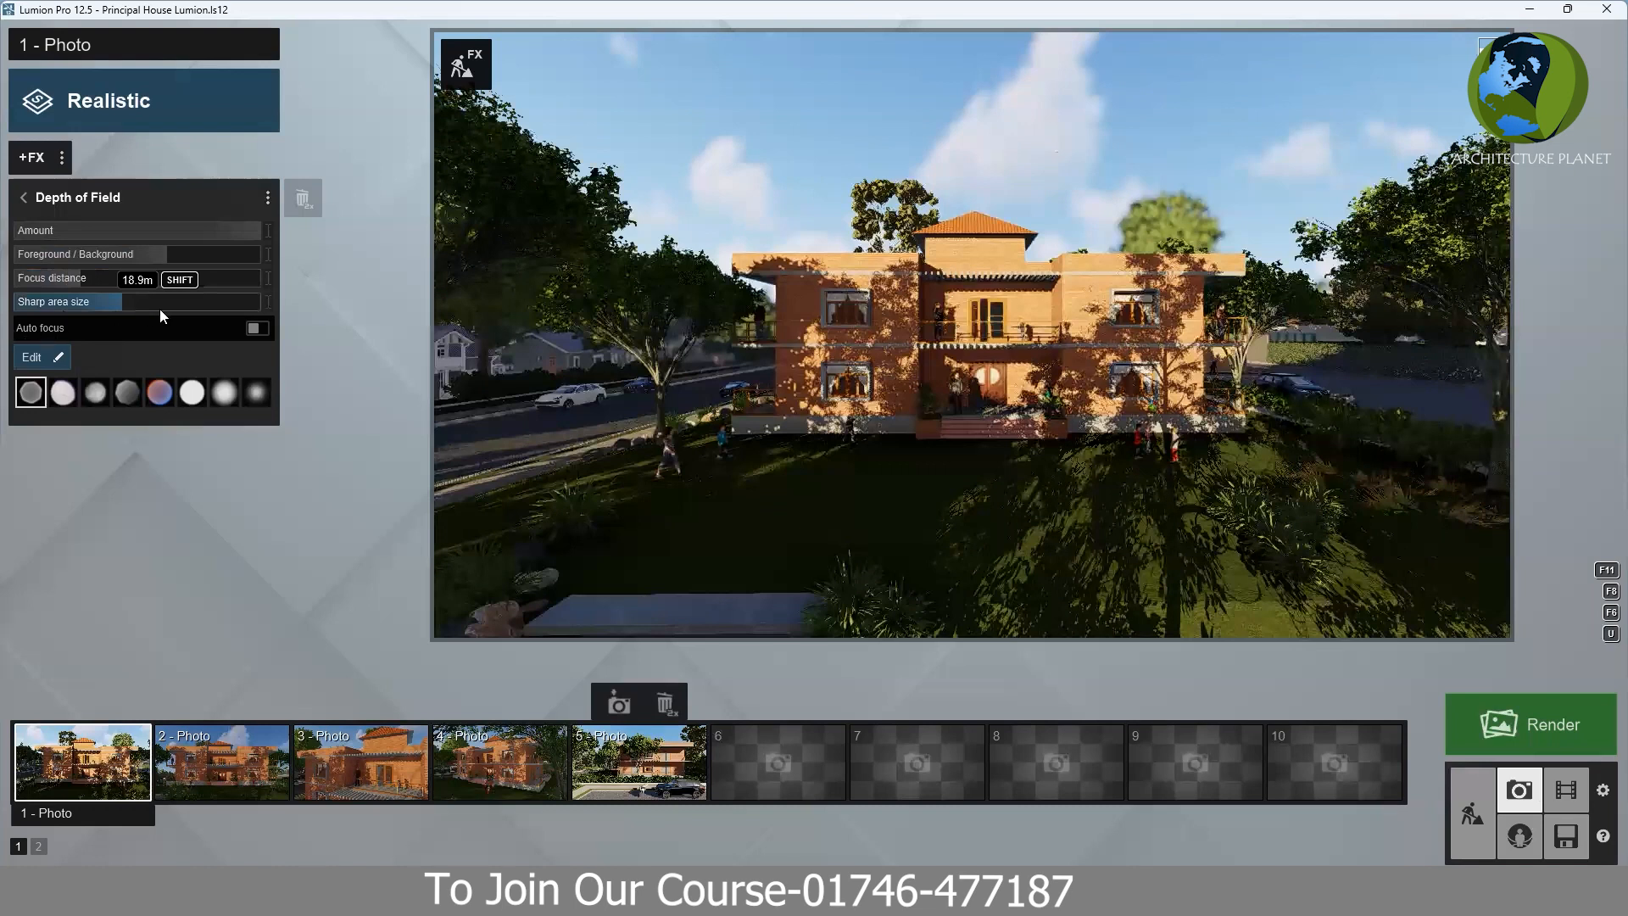
left_click_drag(91, 329, 48, 335)
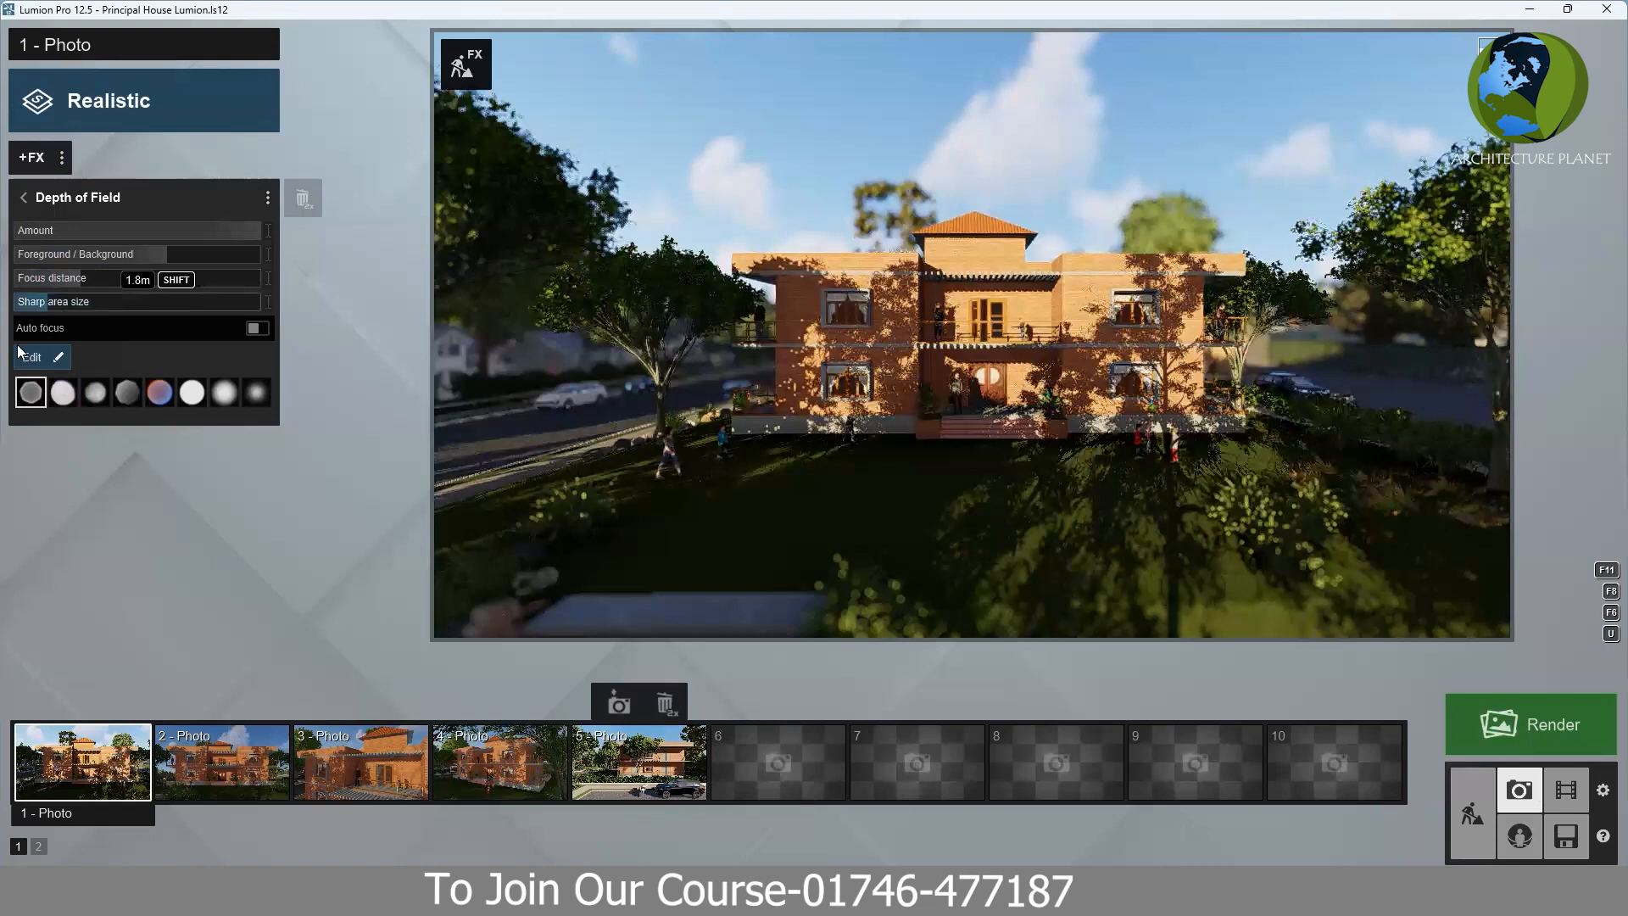
left_click(157, 297)
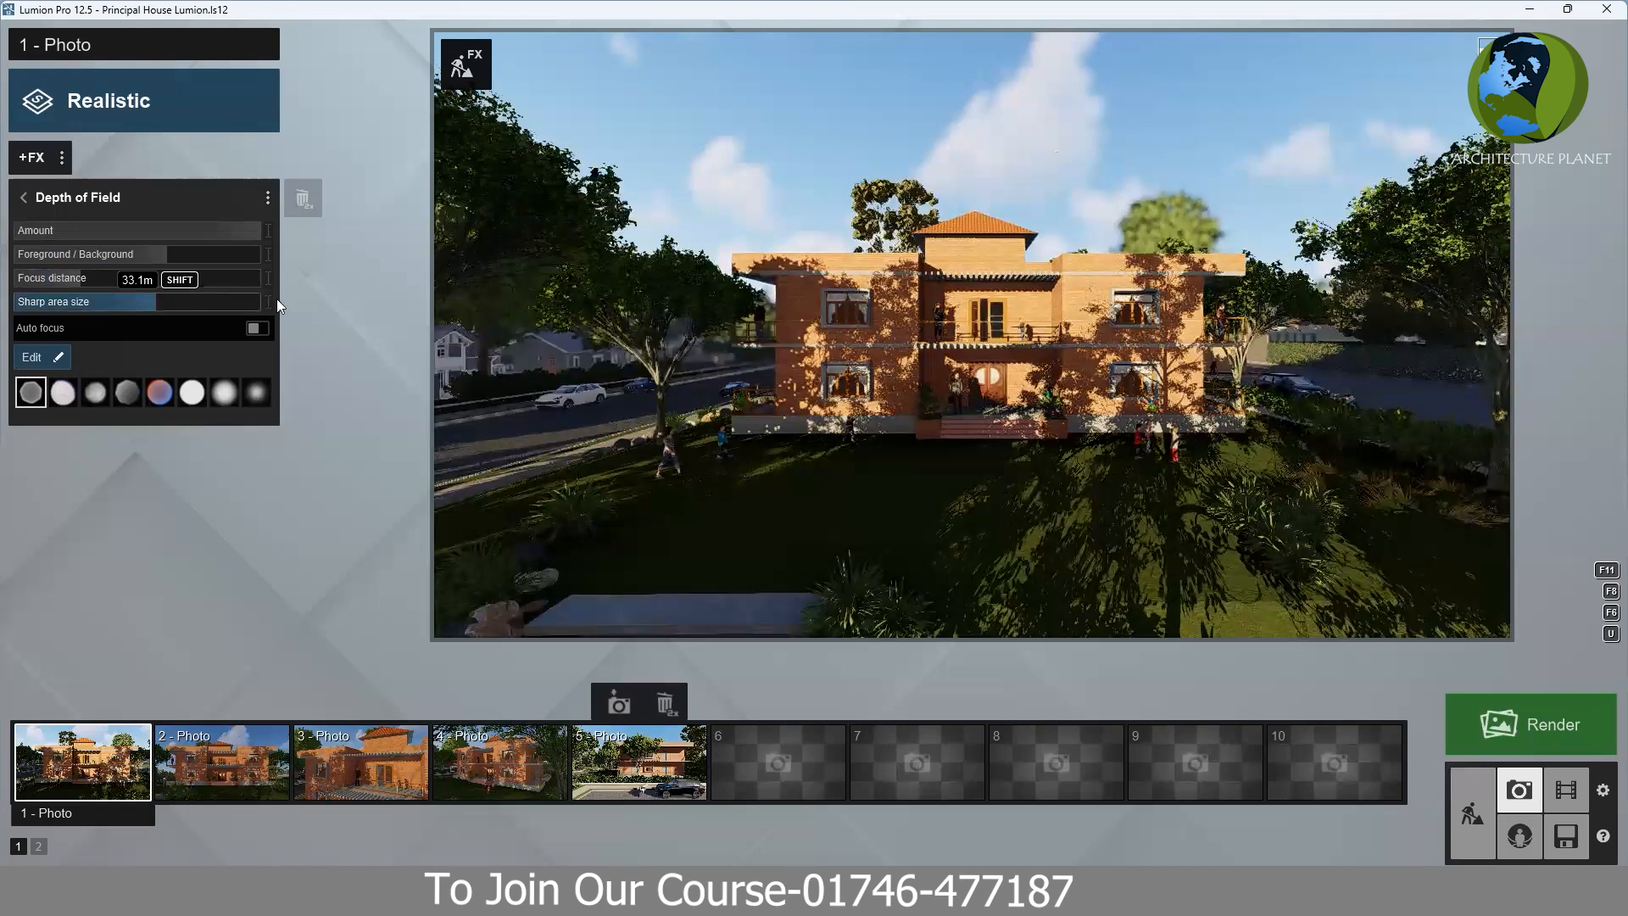
left_click(170, 301)
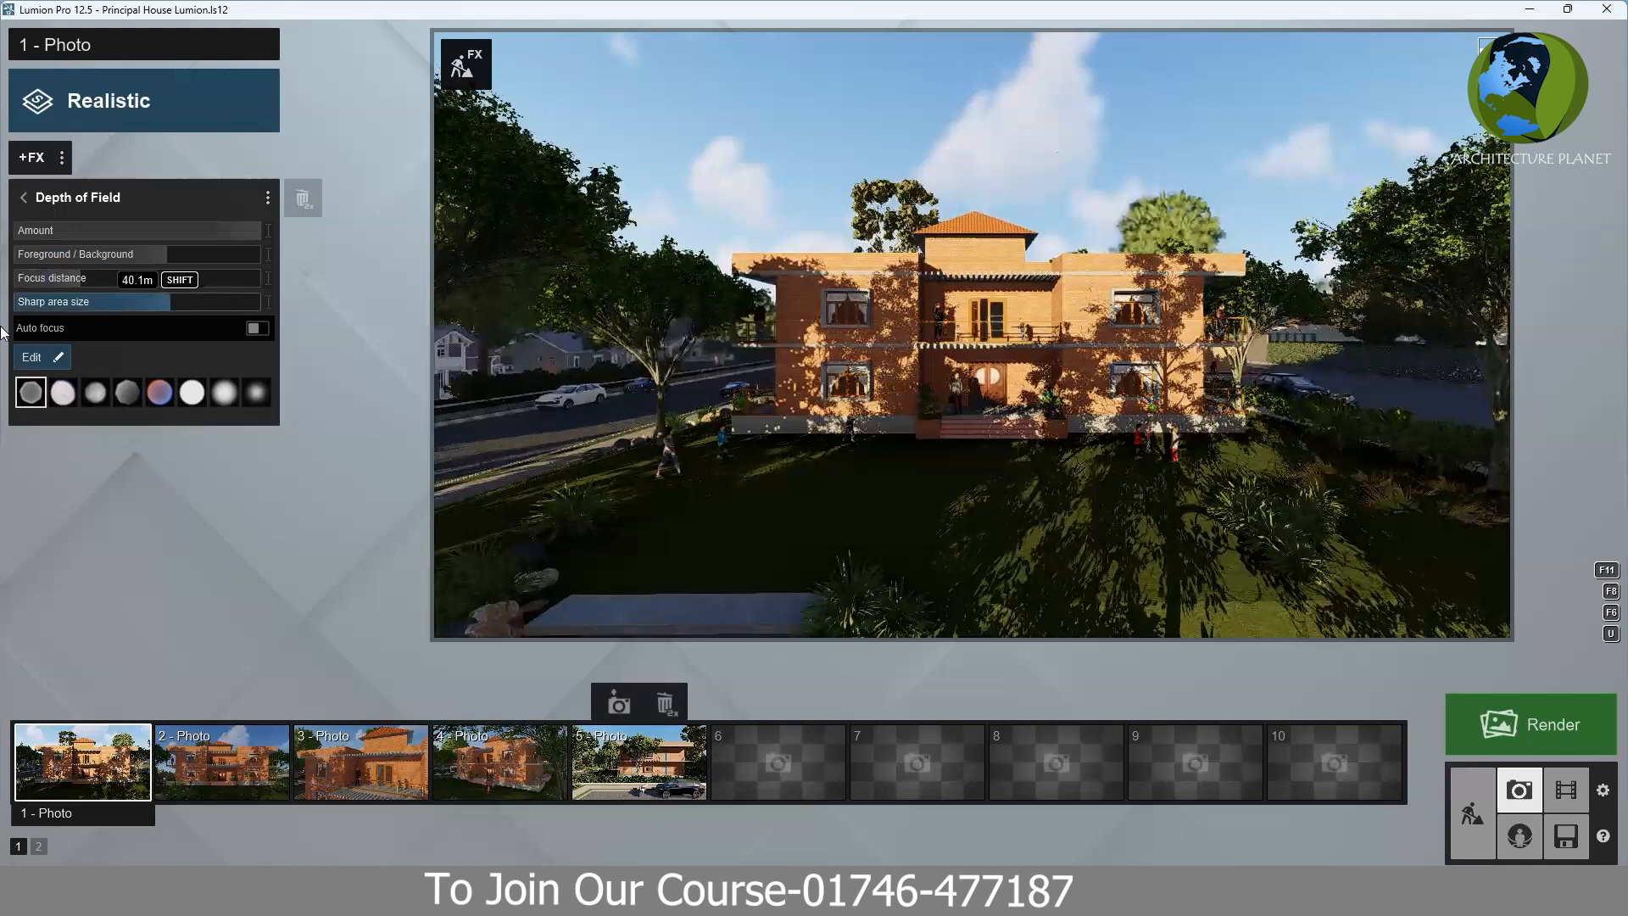
left_click_drag(1, 328, 0, 328)
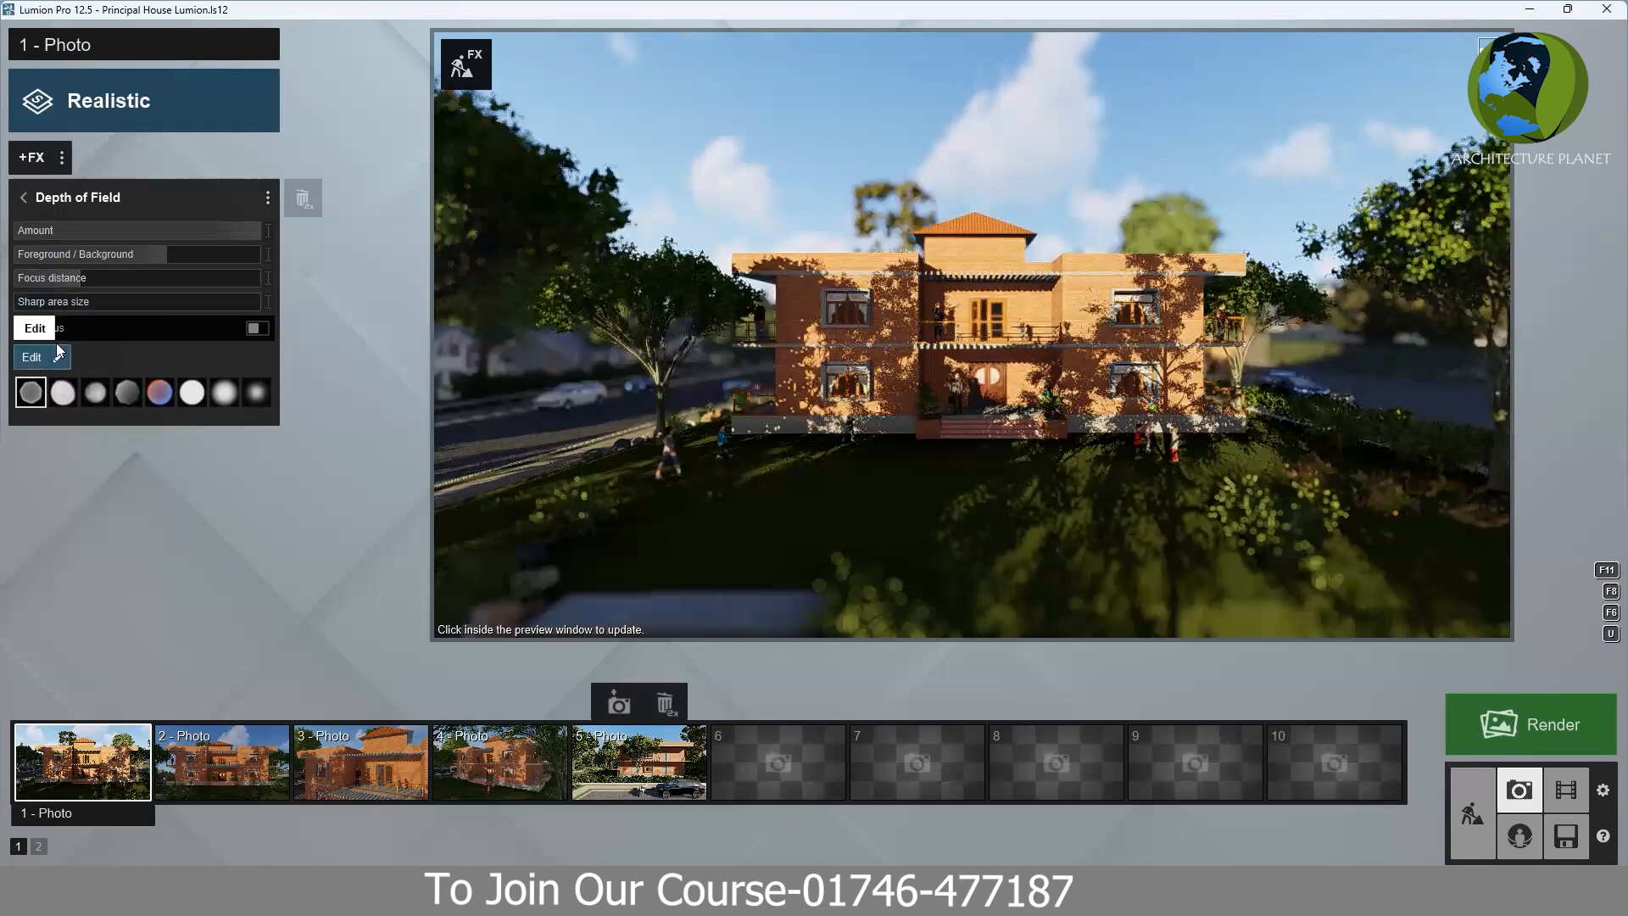
- Turn on auto focus for Depth of Field, refresh the preview on the house facade, and switch auto focus off again
left_click(256, 329)
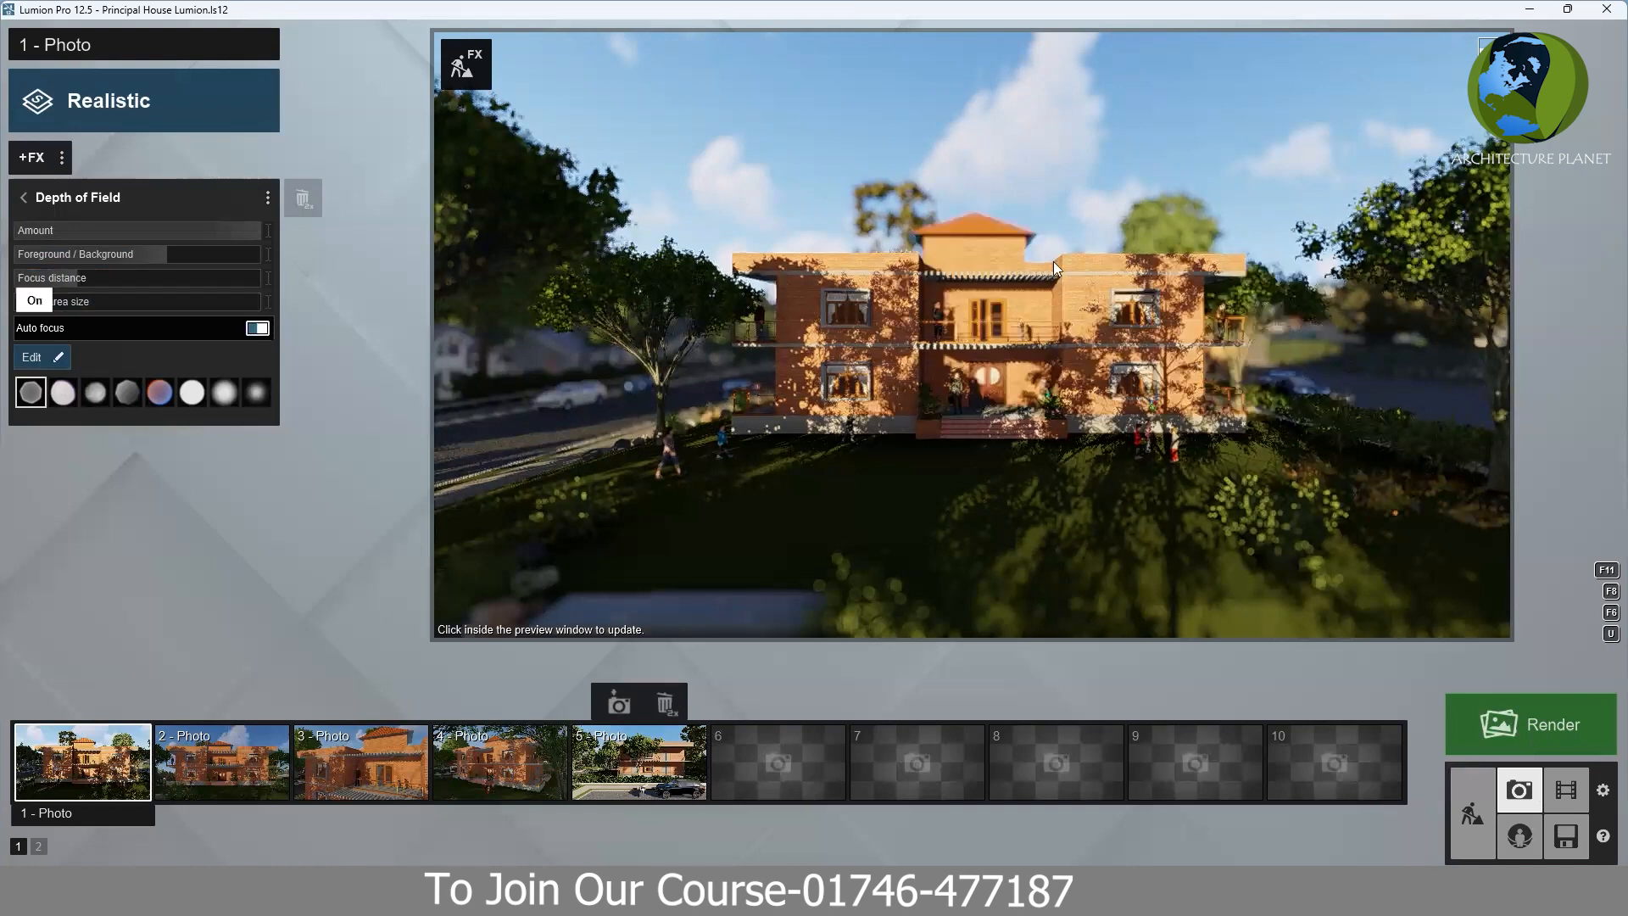
left_click(970, 323)
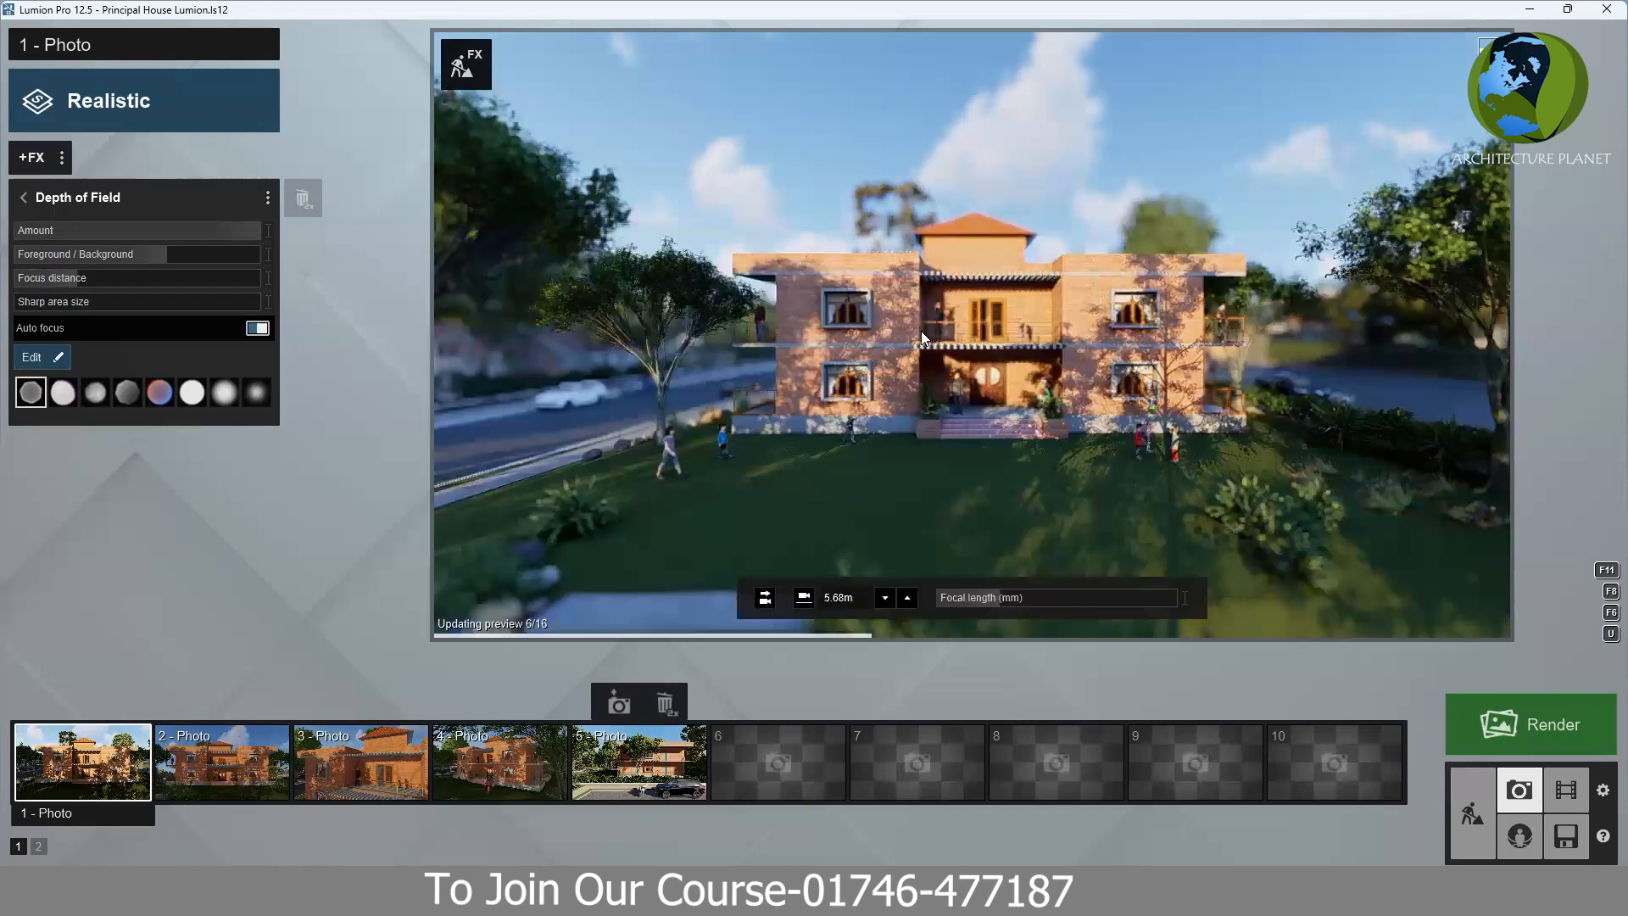
left_click(258, 328)
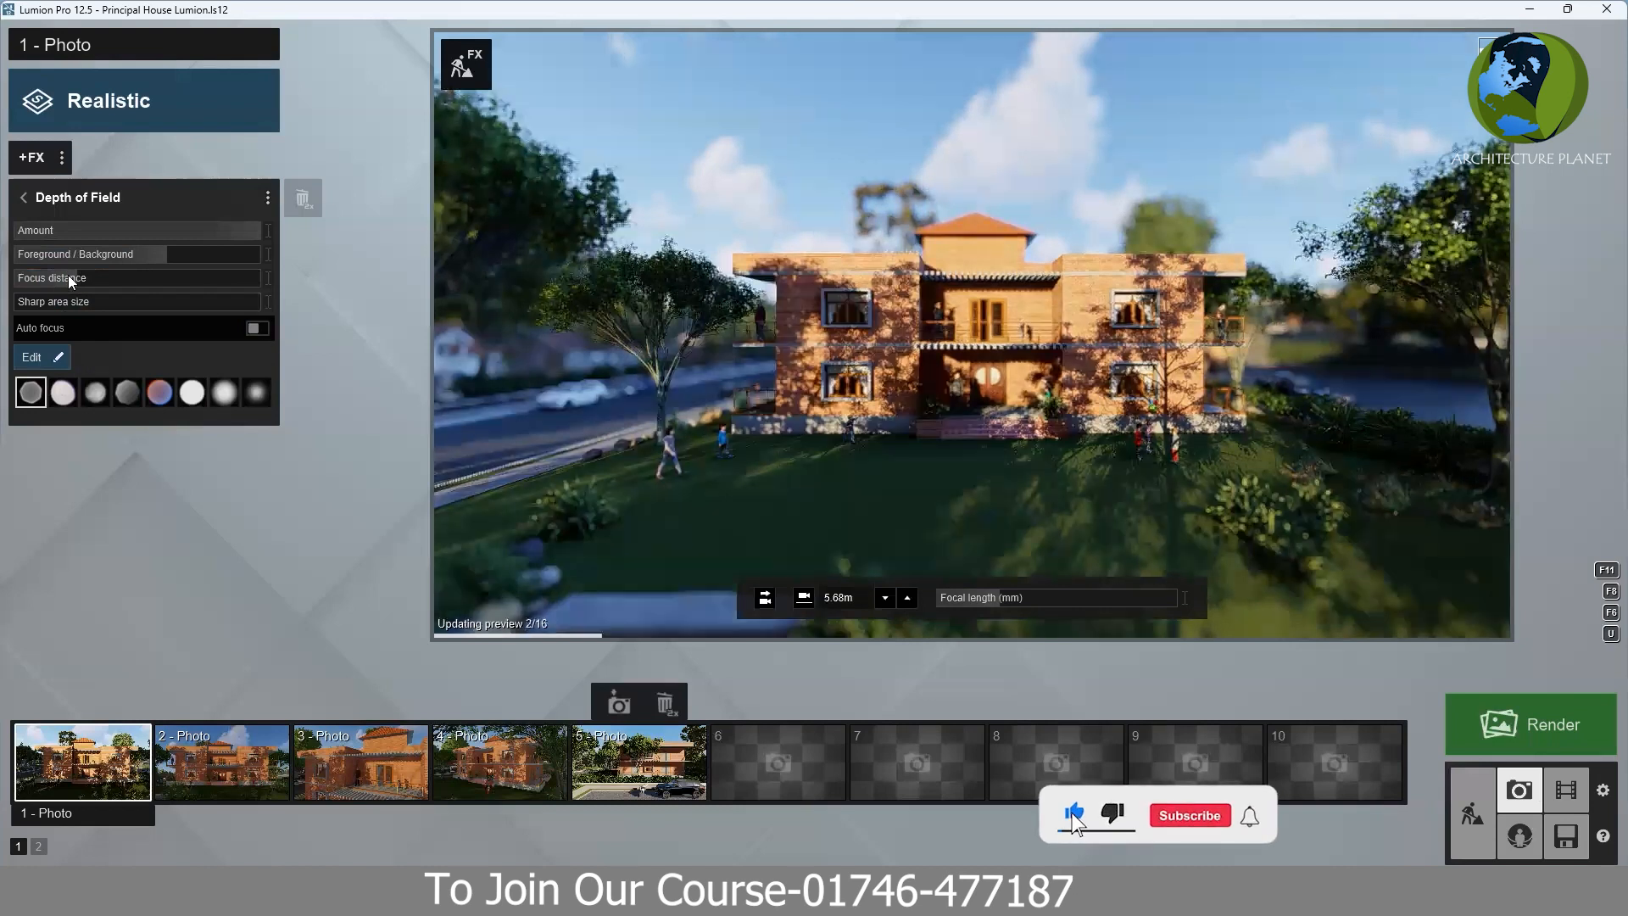
- Vary the Depth of Field focus distance and set it to about 20.6 m to focus on the house
left_click(60, 276)
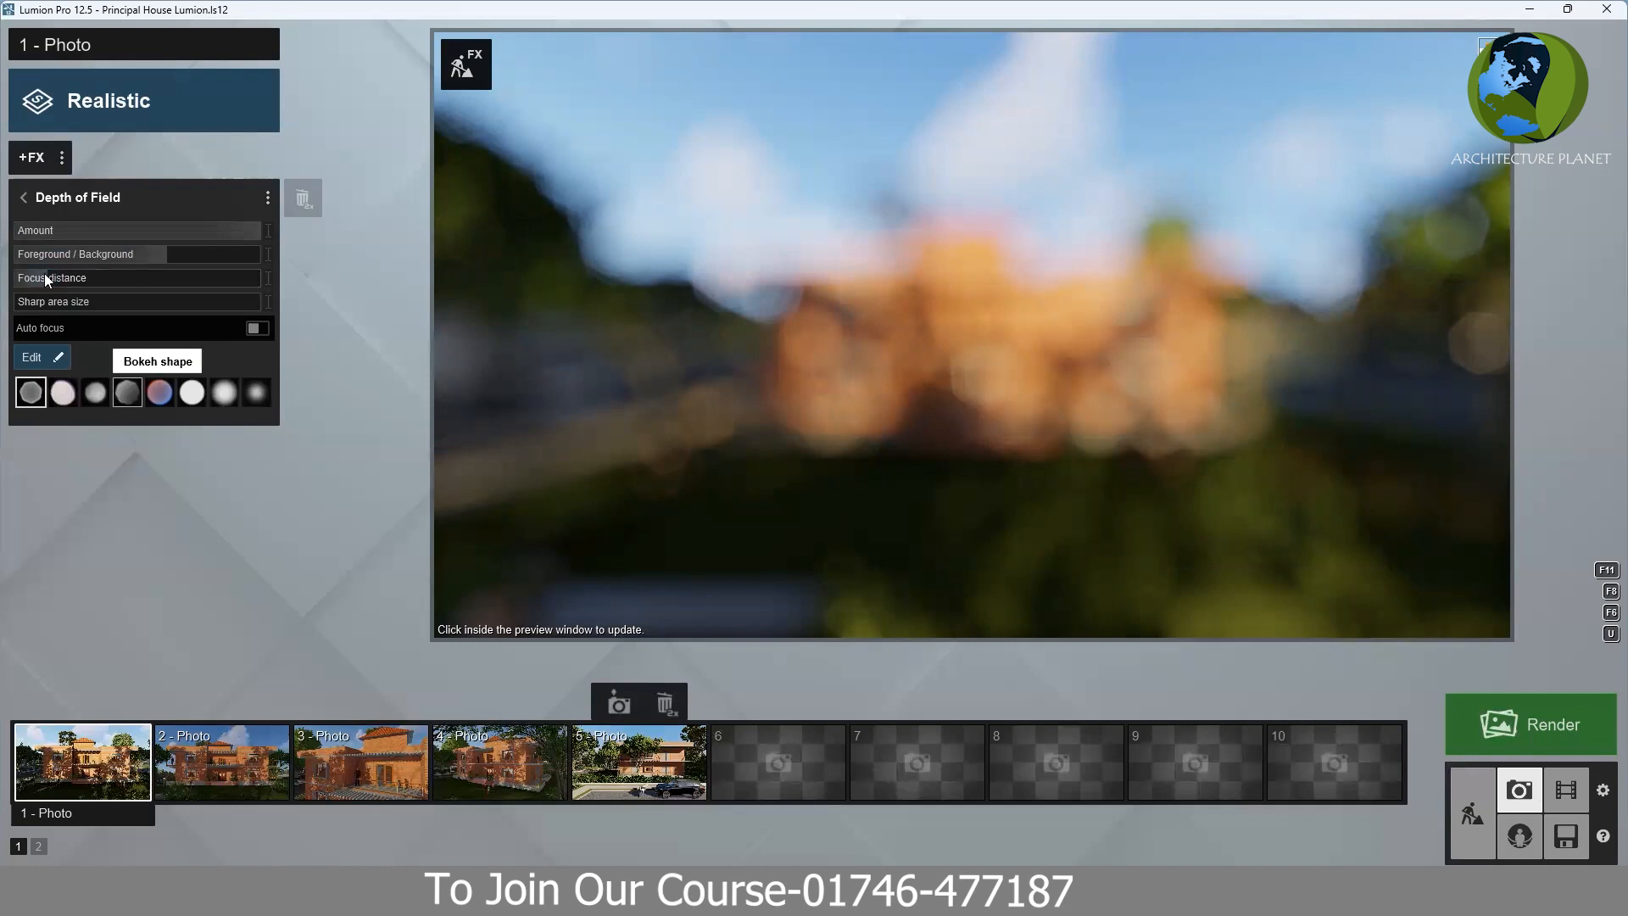
left_click_drag(45, 274, 55, 279)
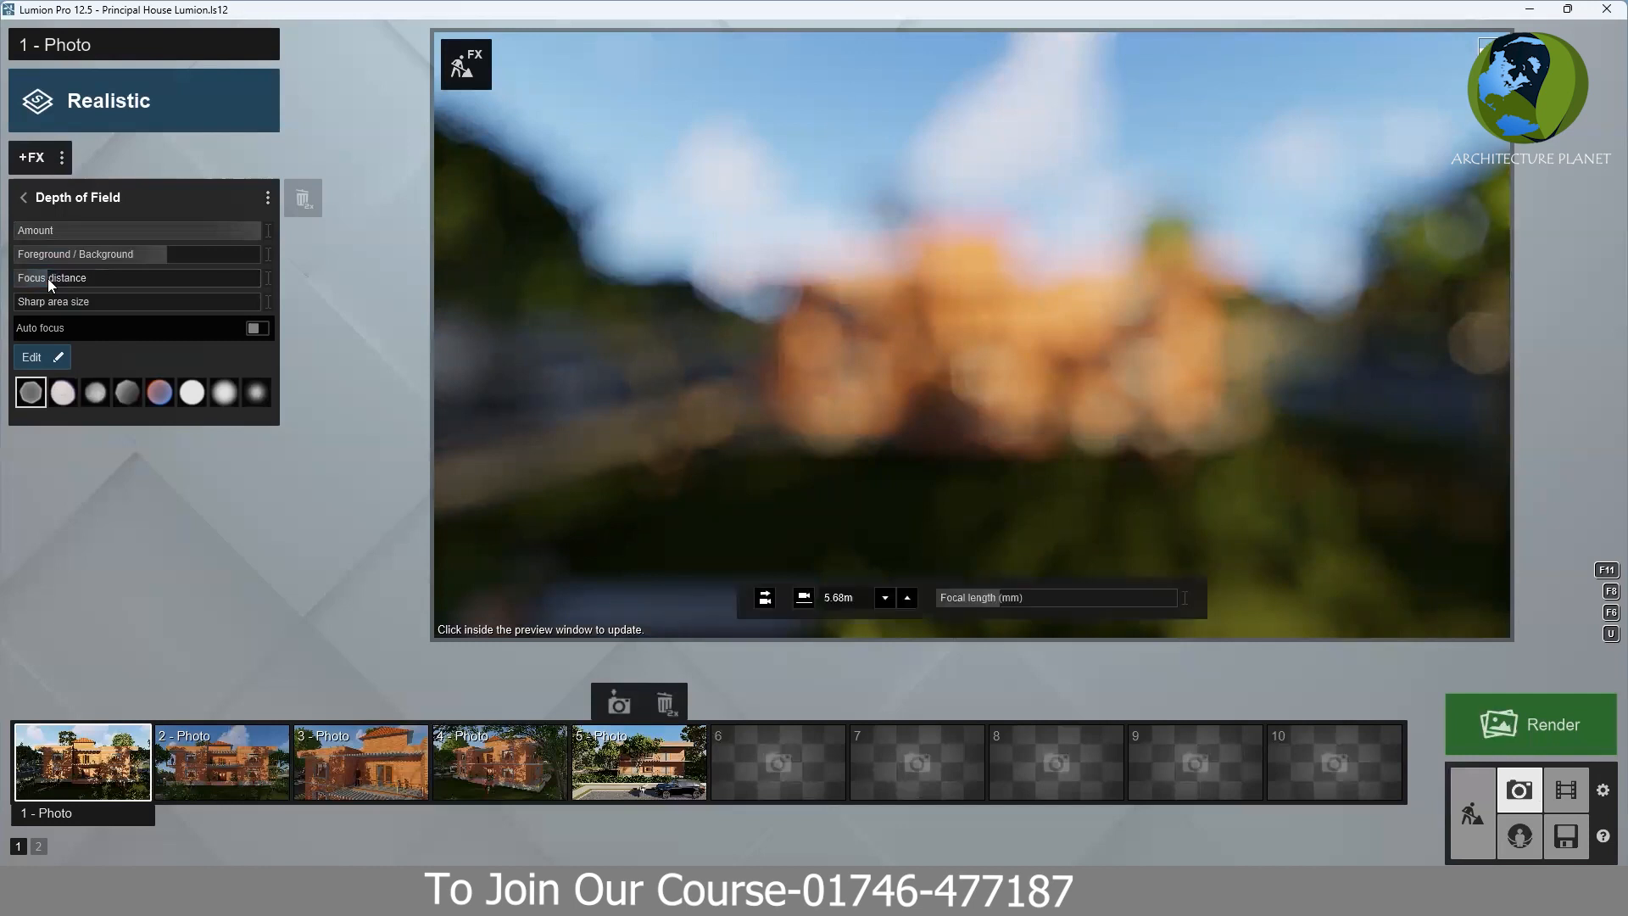
mouse_move(68, 274)
left_click_drag(82, 277, 89, 277)
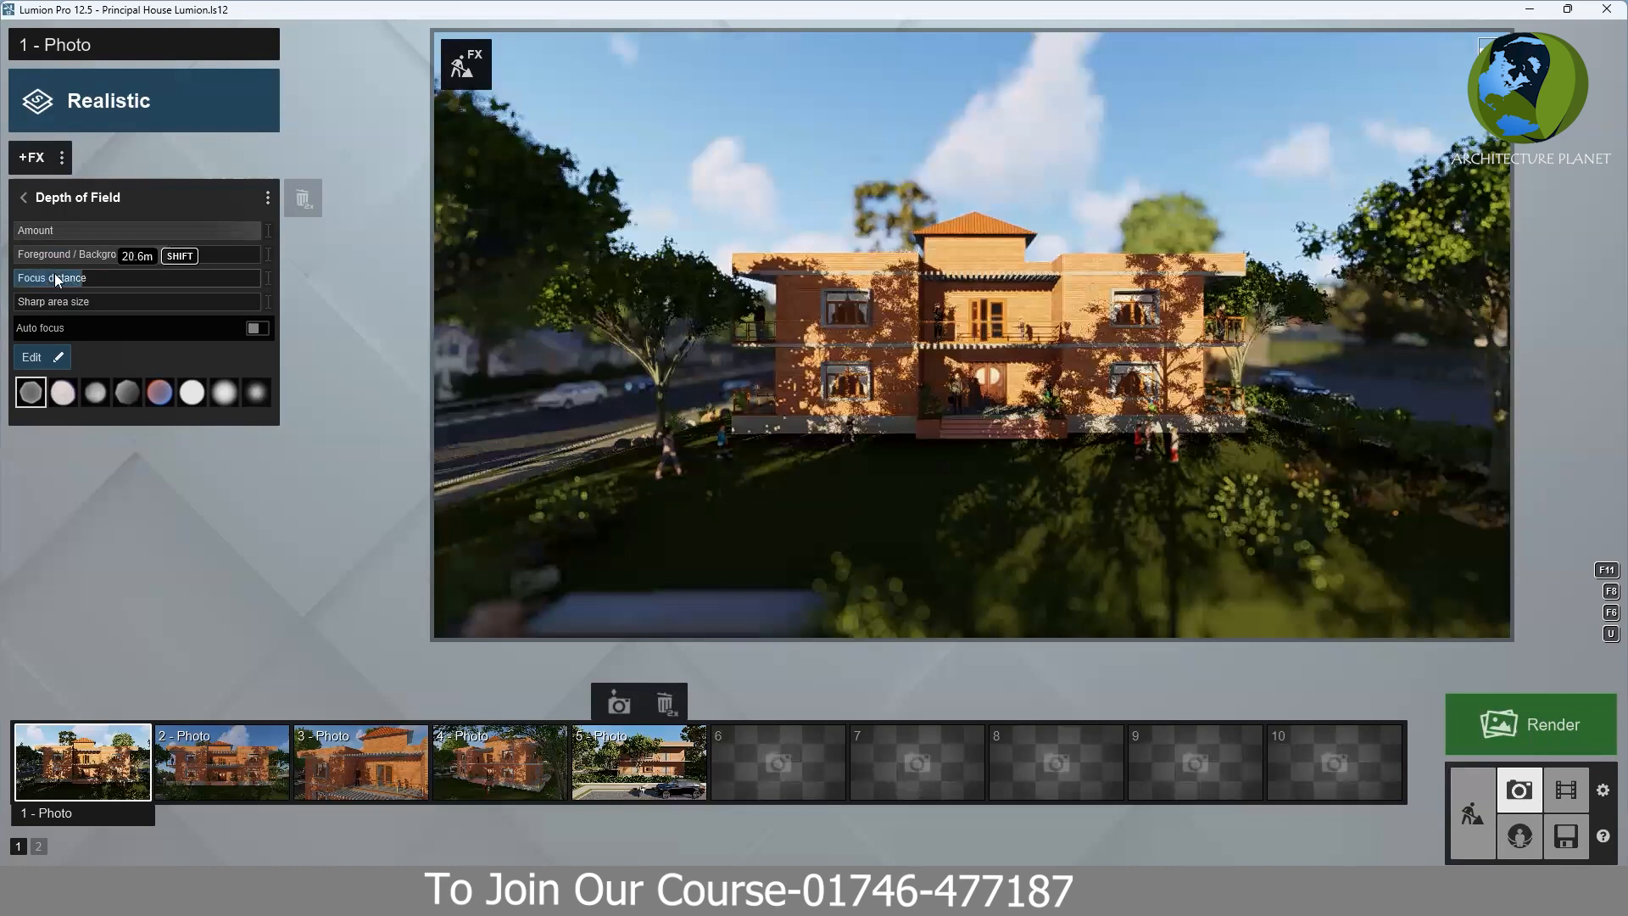
- Choose the second bokeh shape and lower the Foreground / Background setting of Depth of Field
left_click(32, 394)
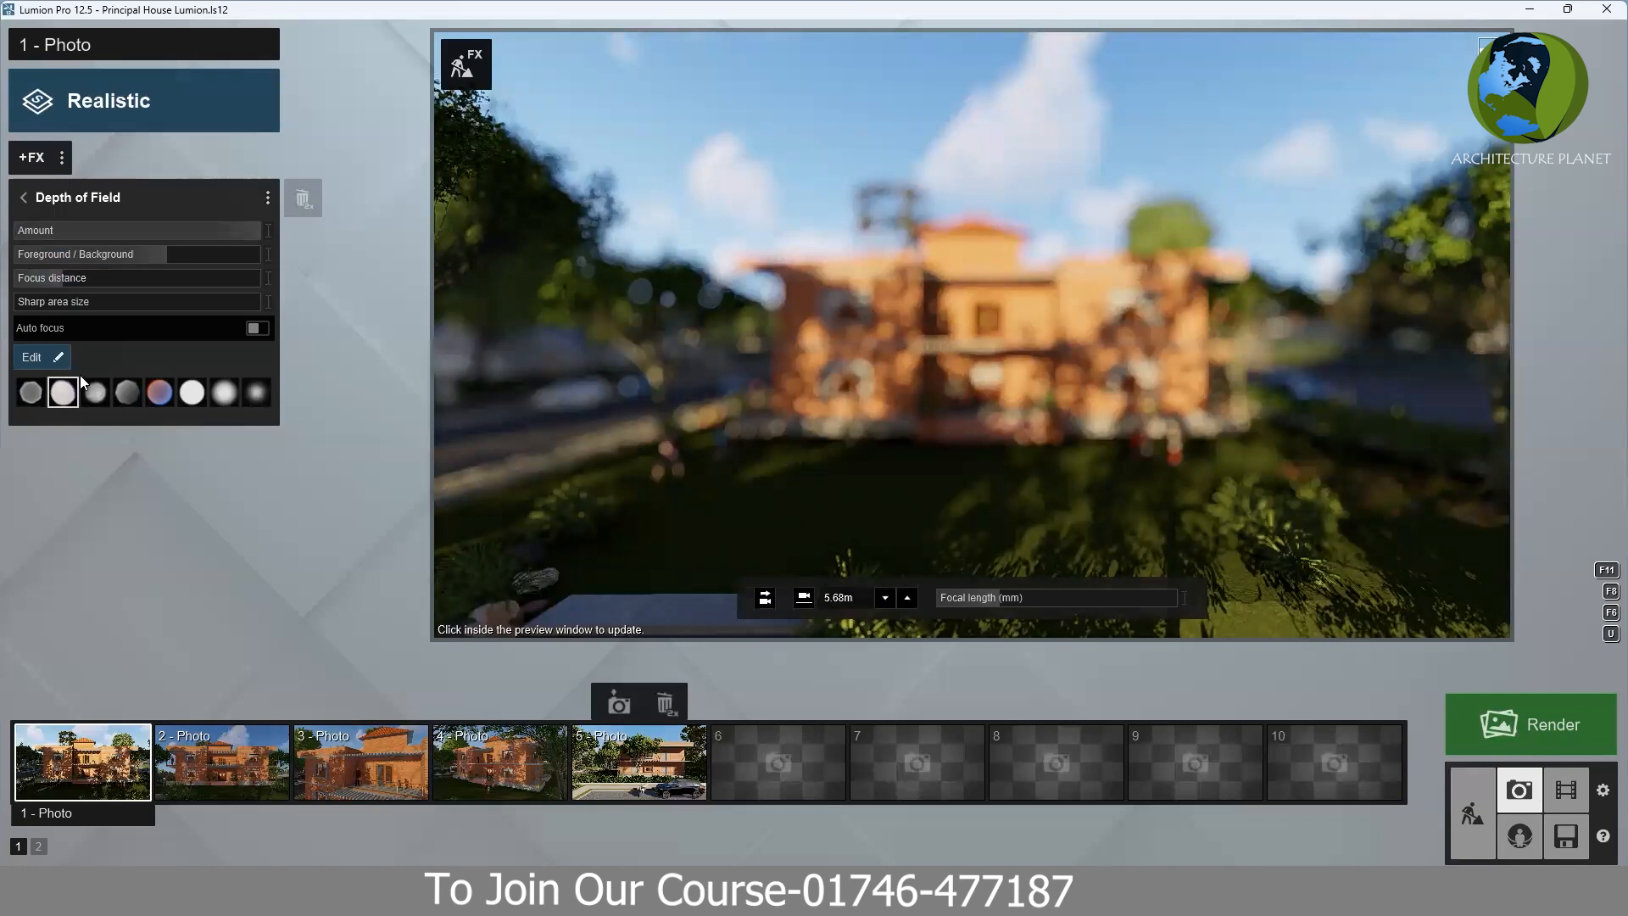
left_click_drag(140, 257, 50, 281)
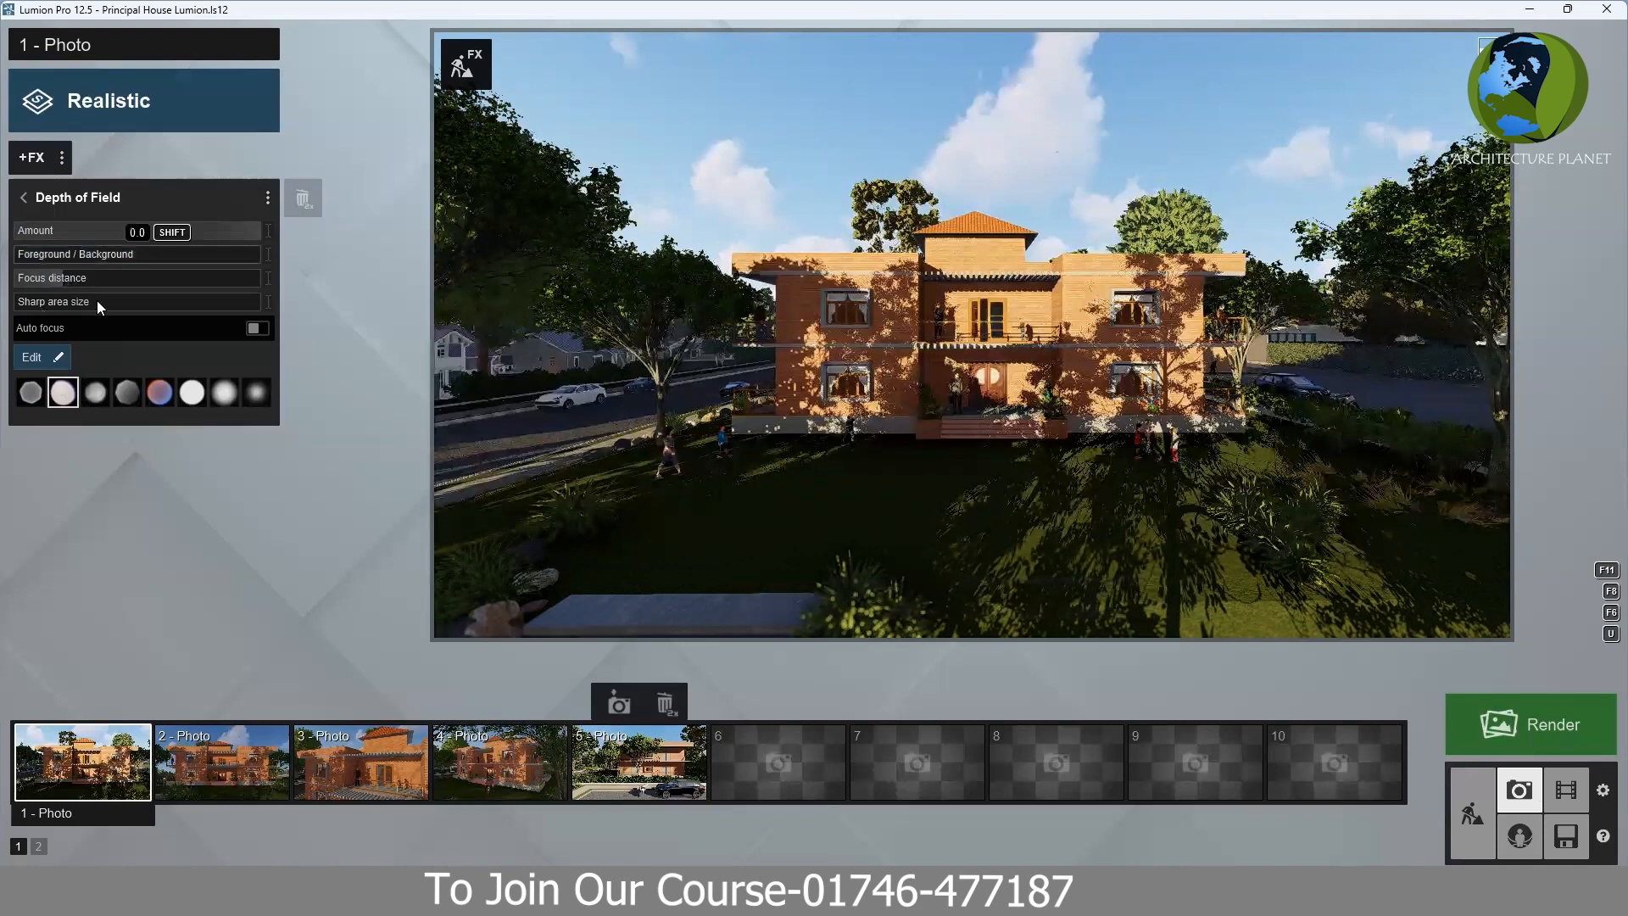
- Widen the Depth of Field sharp area size to about 15 m so the whole facade is sharp
left_click_drag(127, 300, 52, 315)
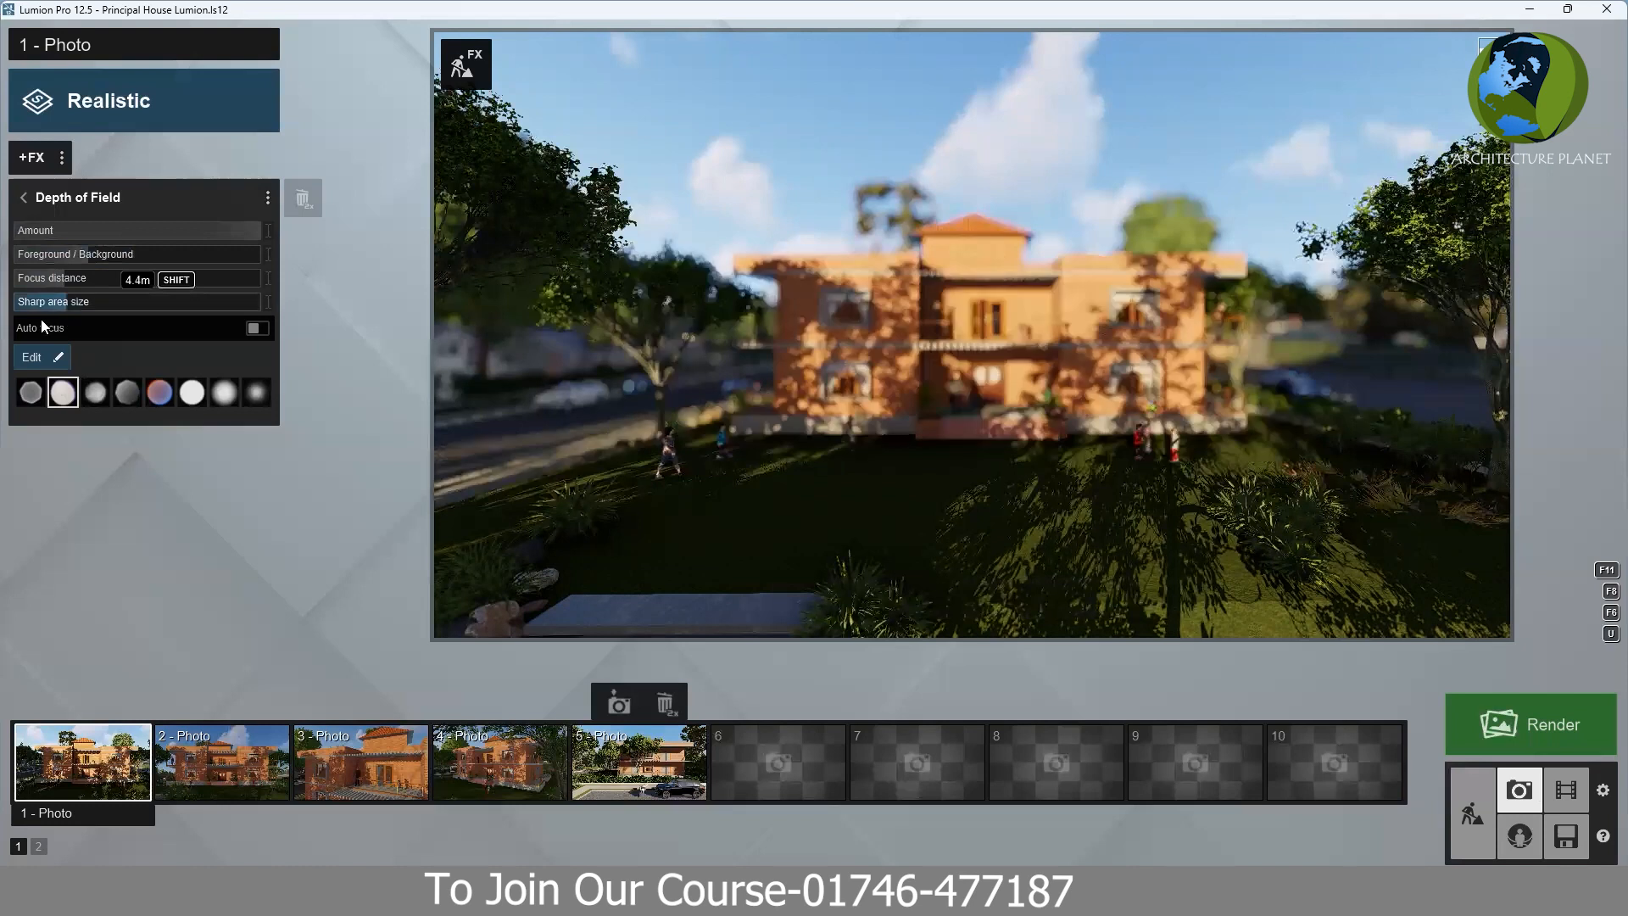
left_click_drag(84, 309, 97, 309)
left_click(108, 307)
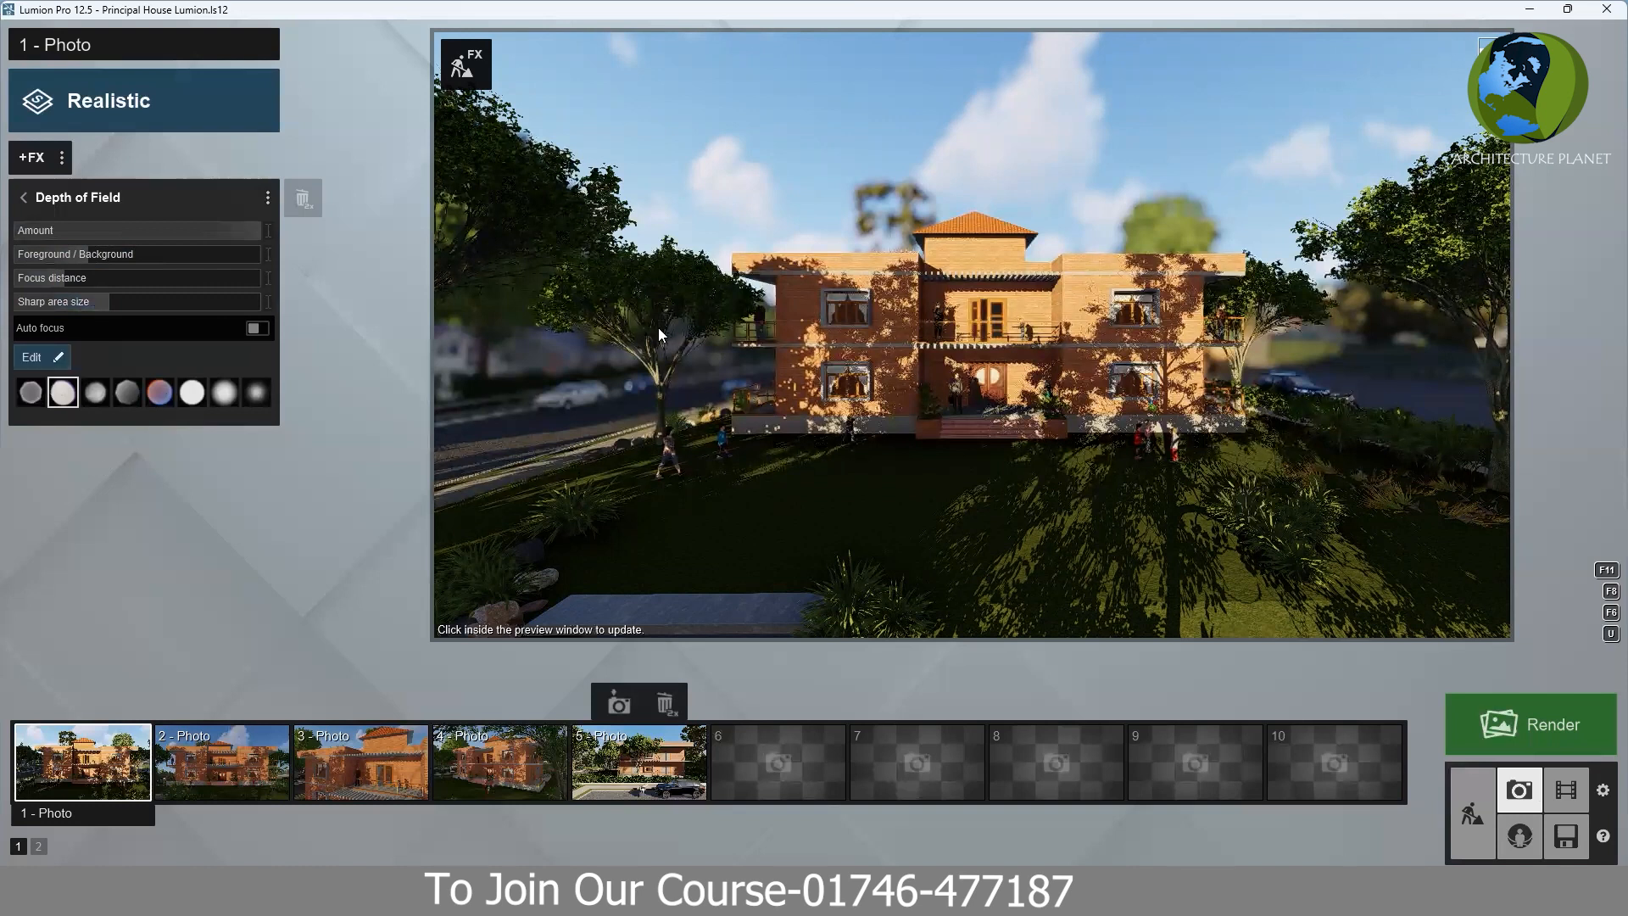
- Try other bokeh shapes, including the red-blue one, and readjust the sharp area size of Depth of Field
left_click(191, 398)
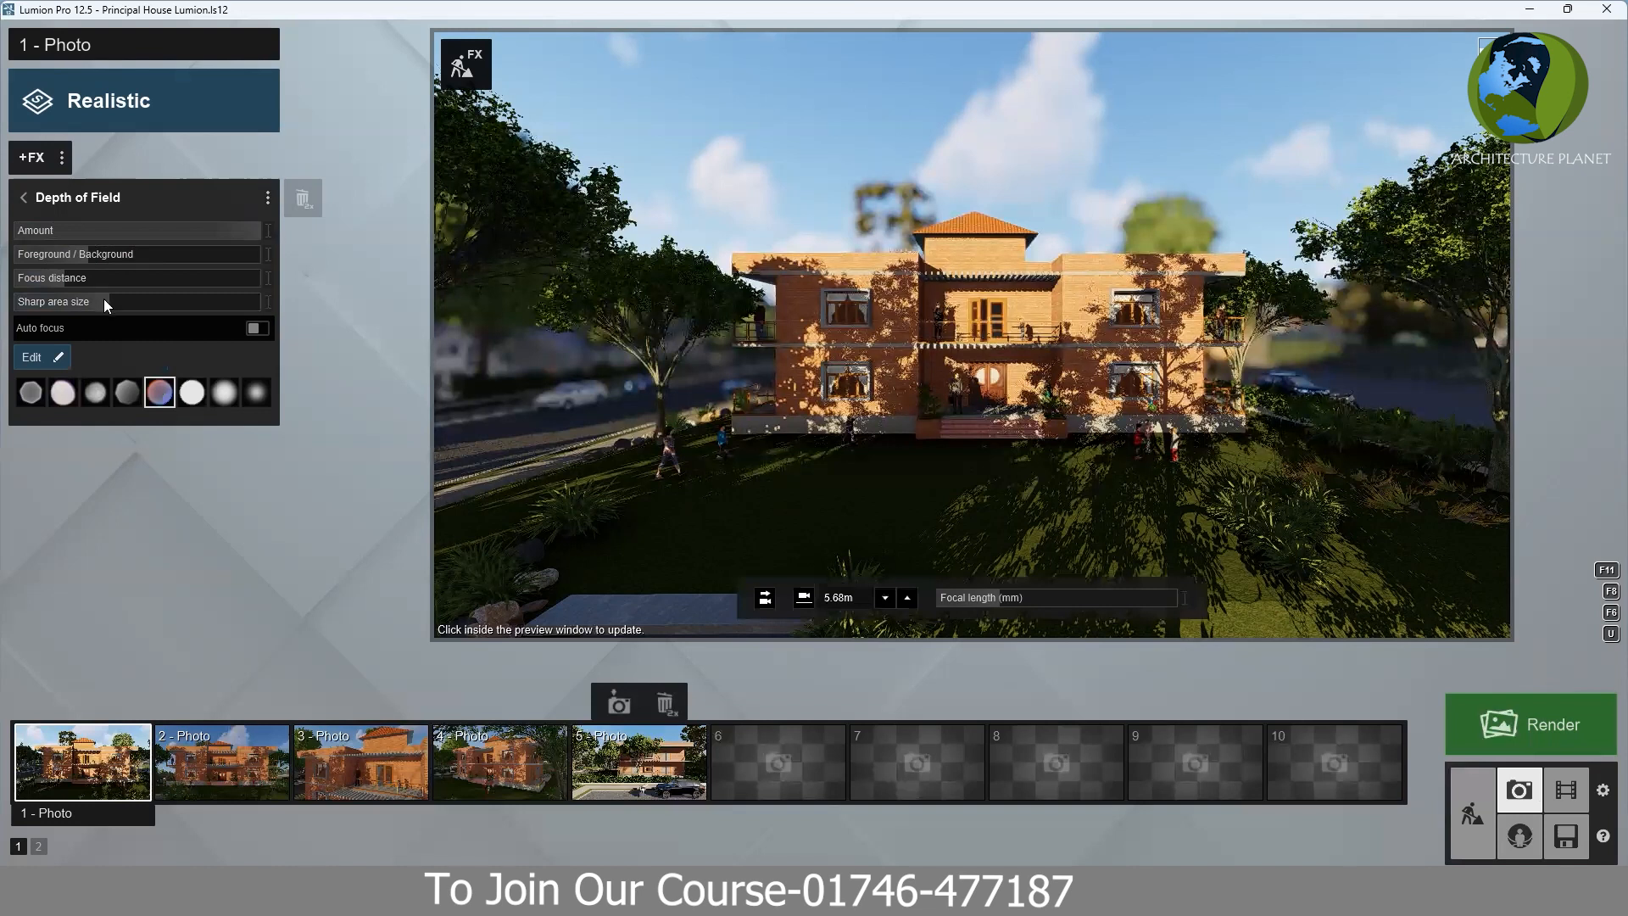
mouse_move(103, 300)
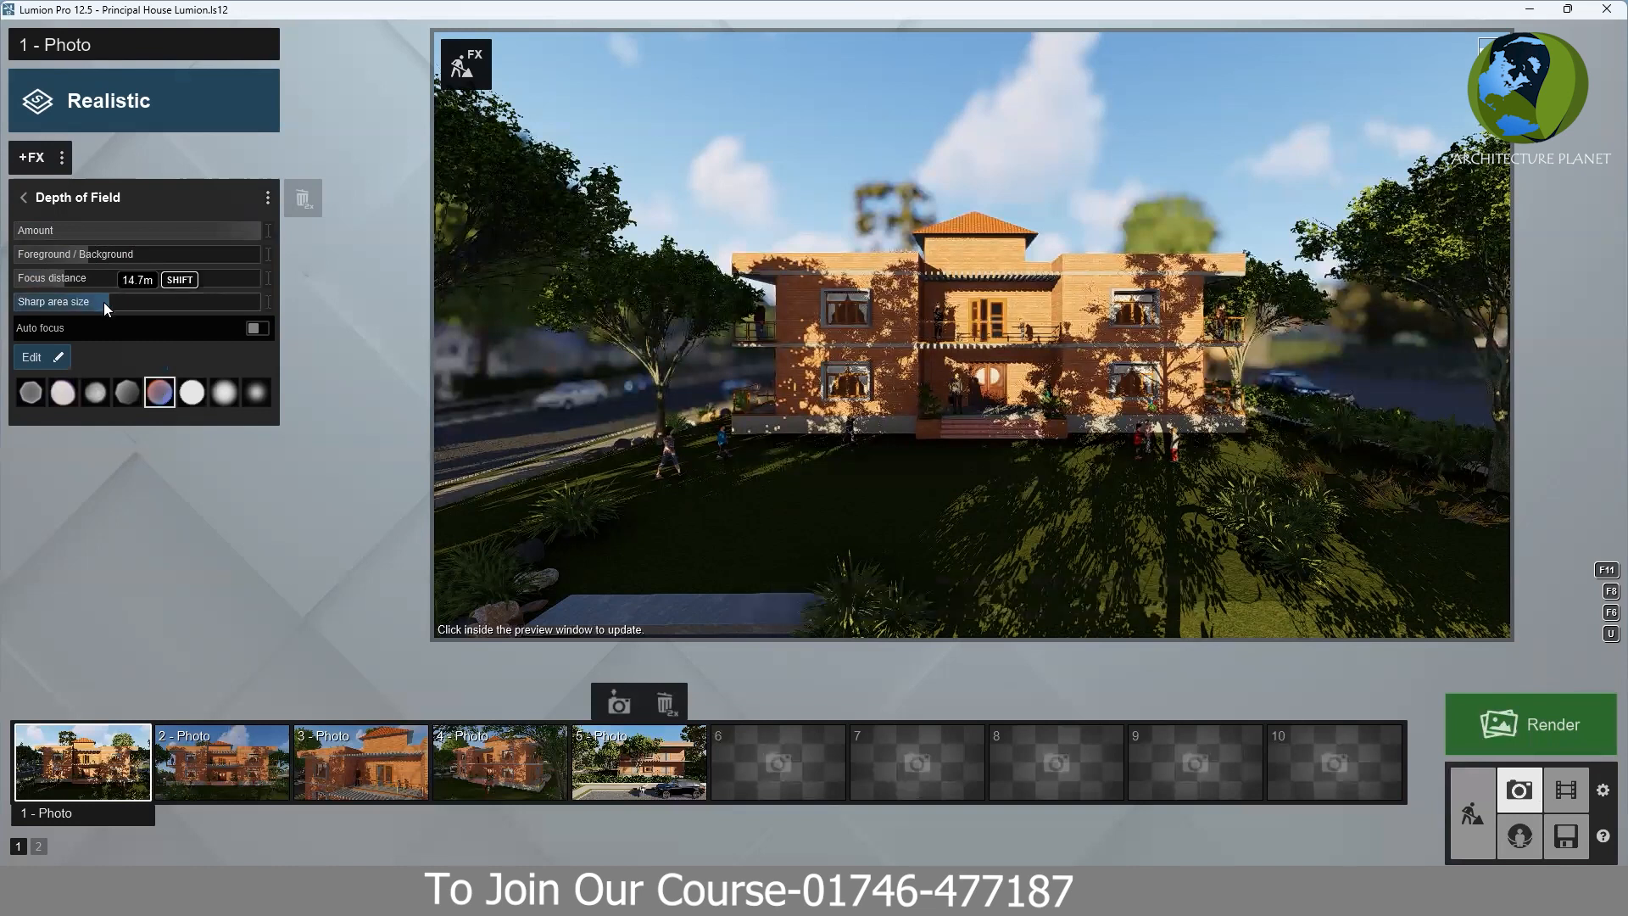
left_click_drag(128, 300, 92, 307)
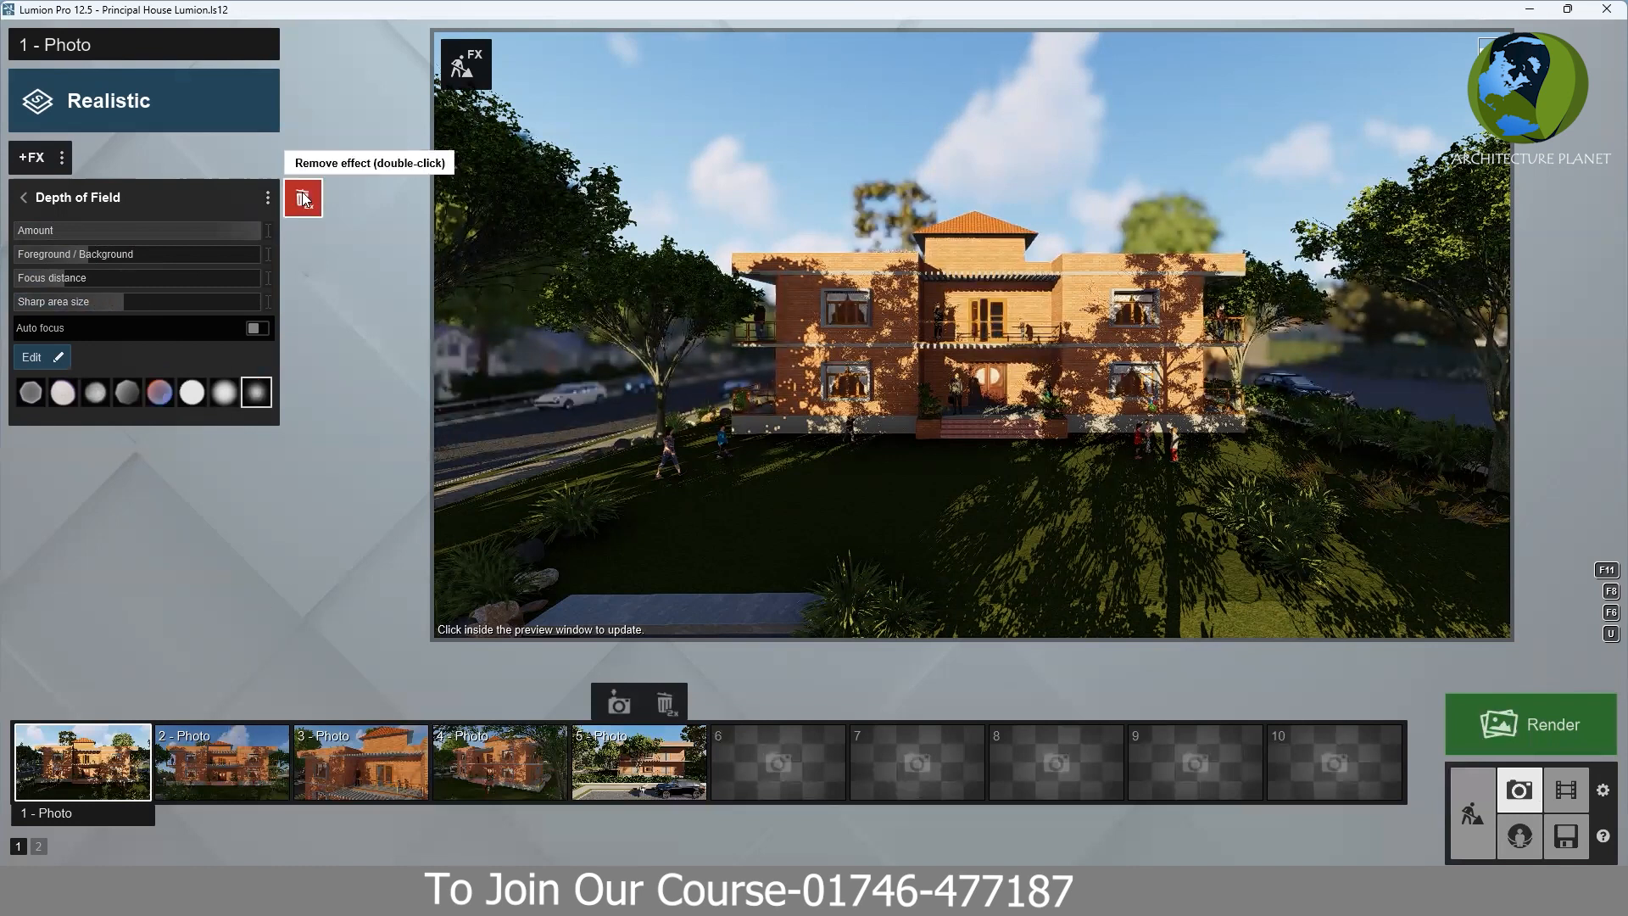
- Remove the Depth of Field effect and add the Lens Flare camera effect to photo 1
left_click(34, 158)
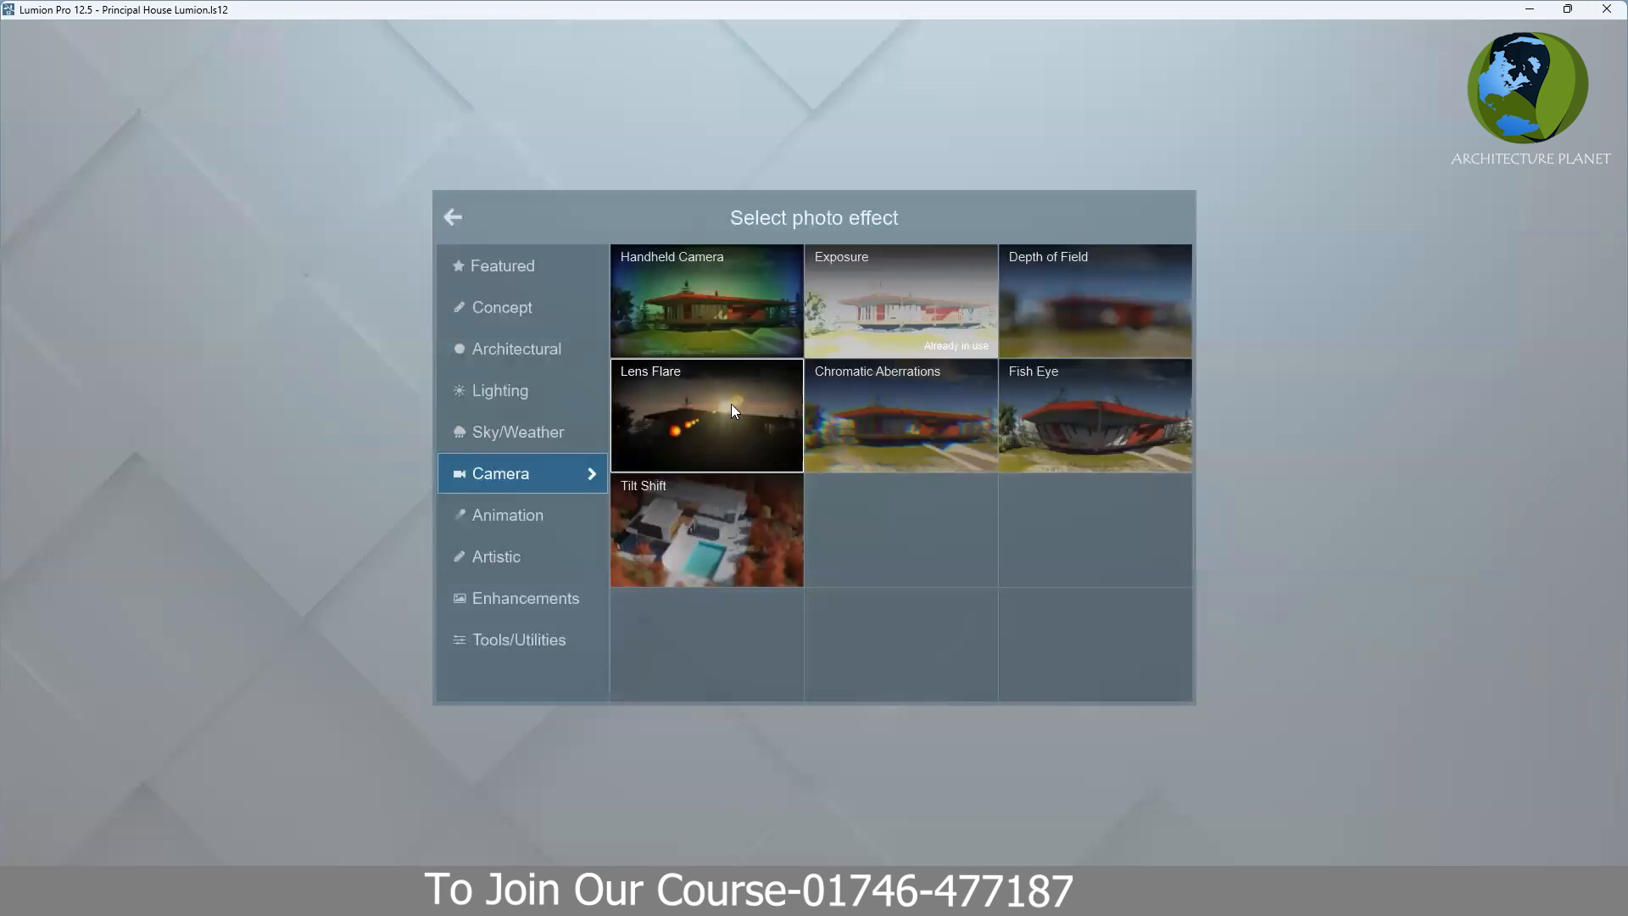
left_click(683, 436)
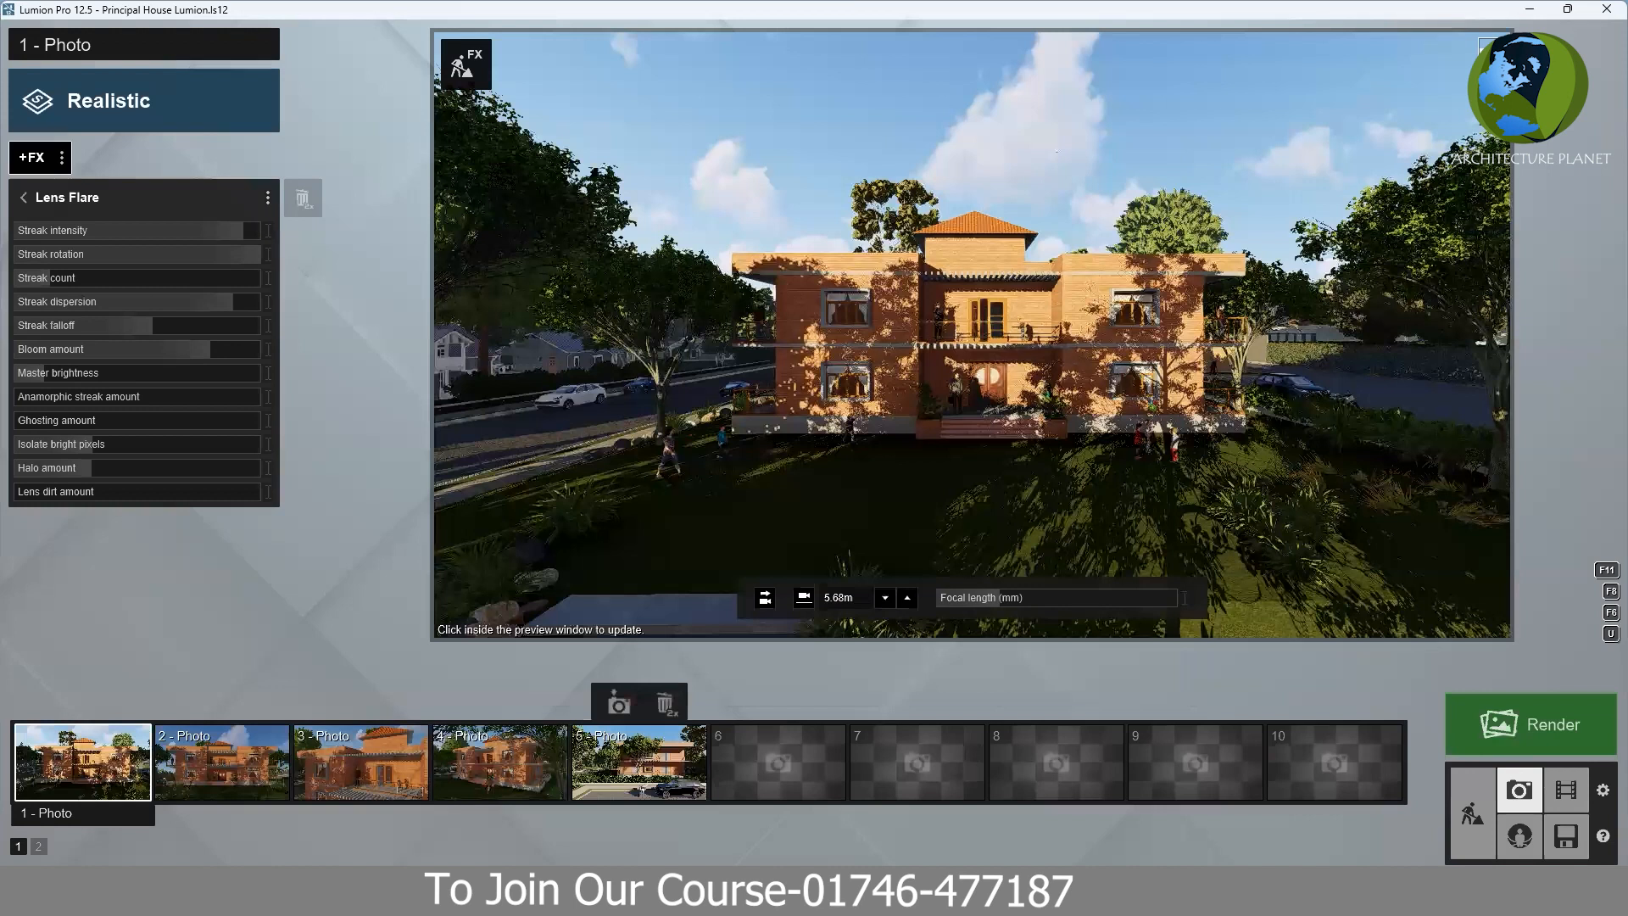
- Aim the camera above the trees and raise the Real Skies heading to its maximum to bring the sun into view
right_click_drag(971, 334, 593, 334)
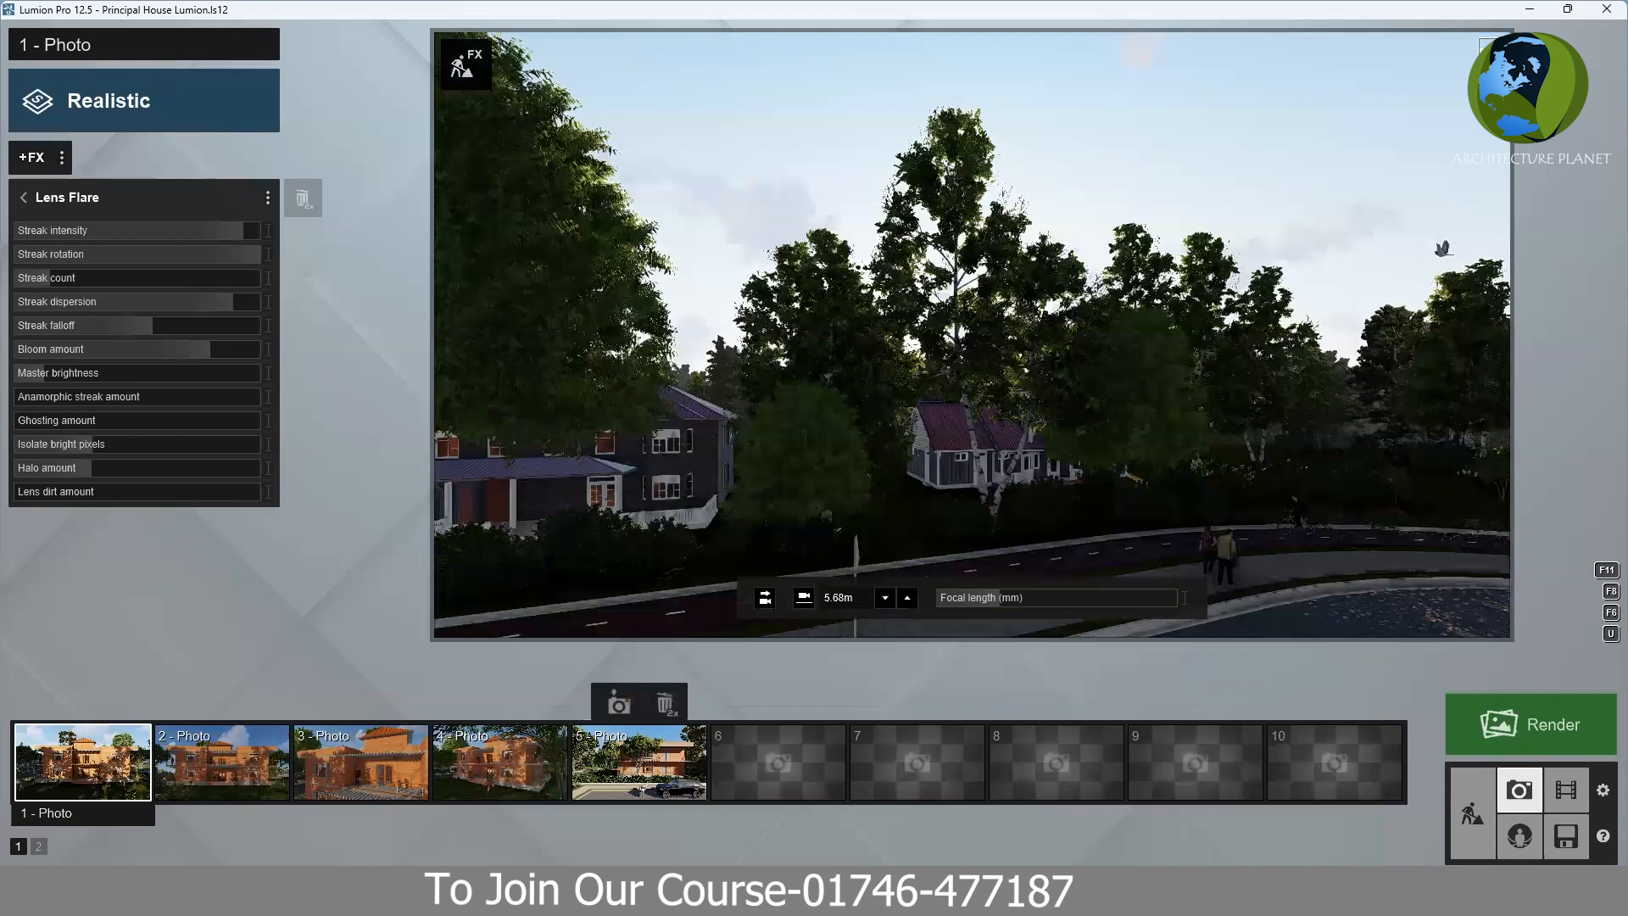
right_click_drag(971, 334, 1428, 440)
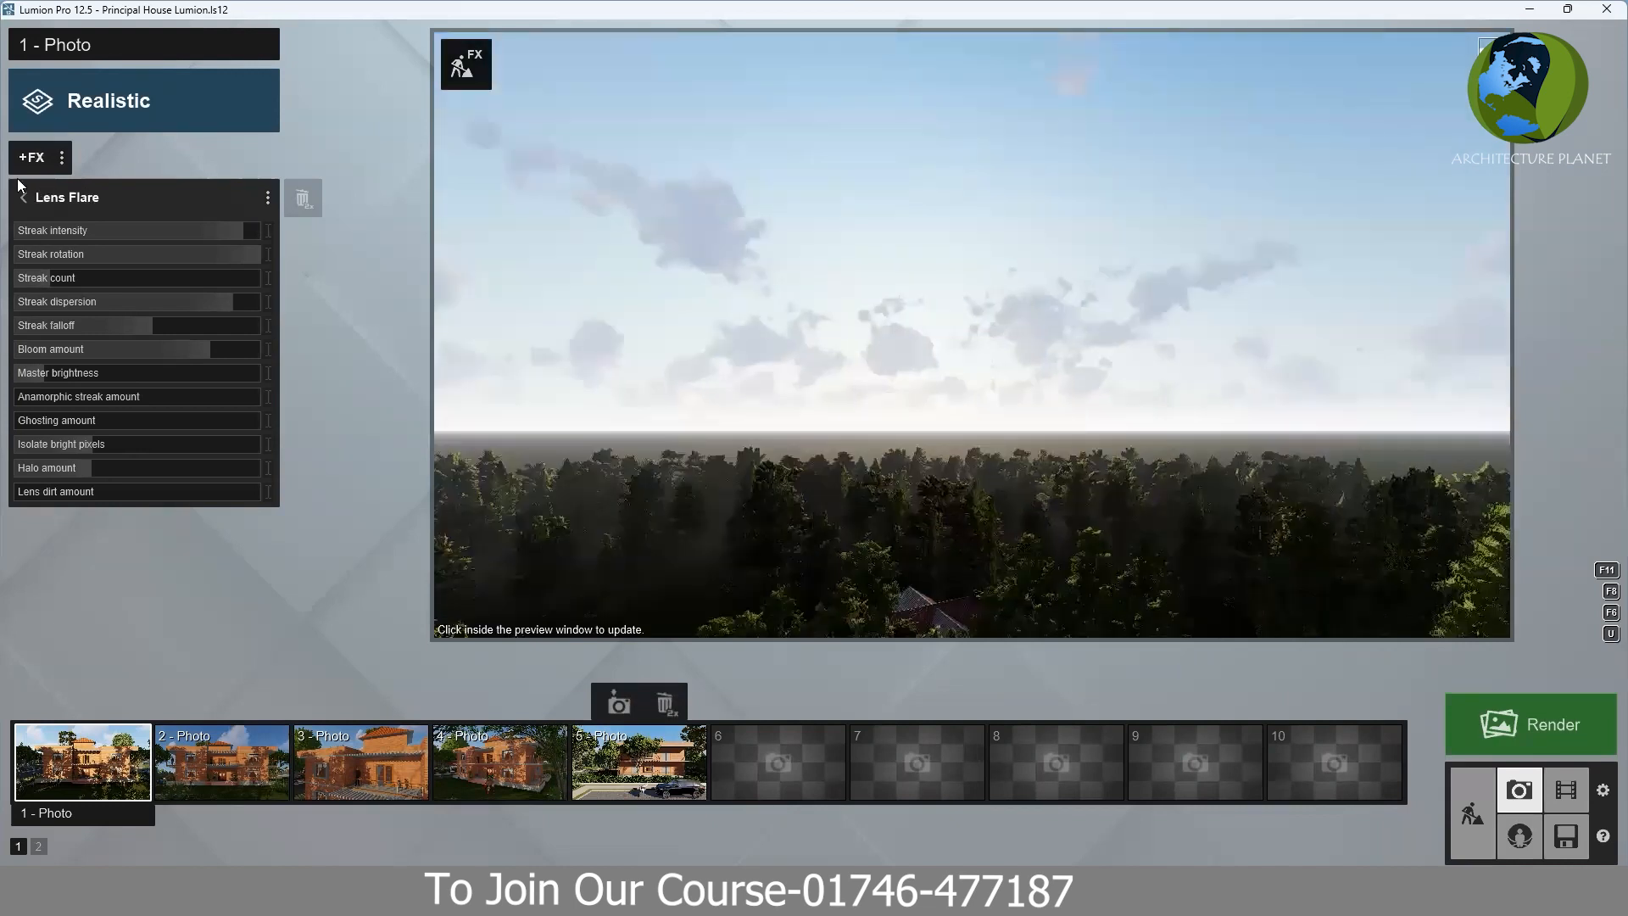
left_click(24, 196)
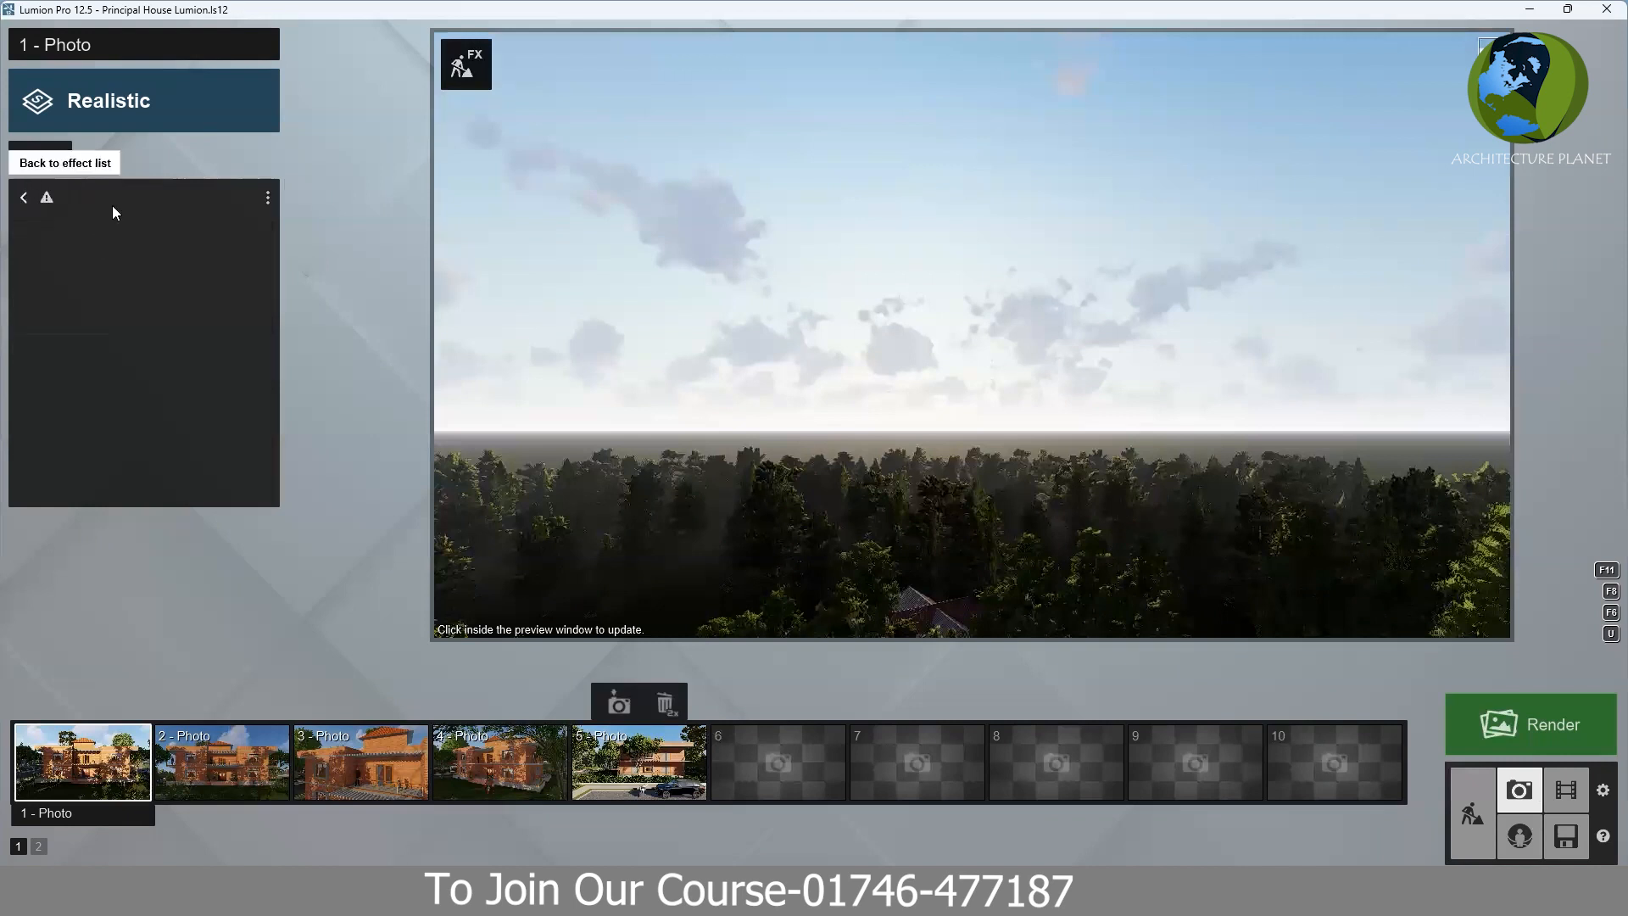
left_click(92, 282)
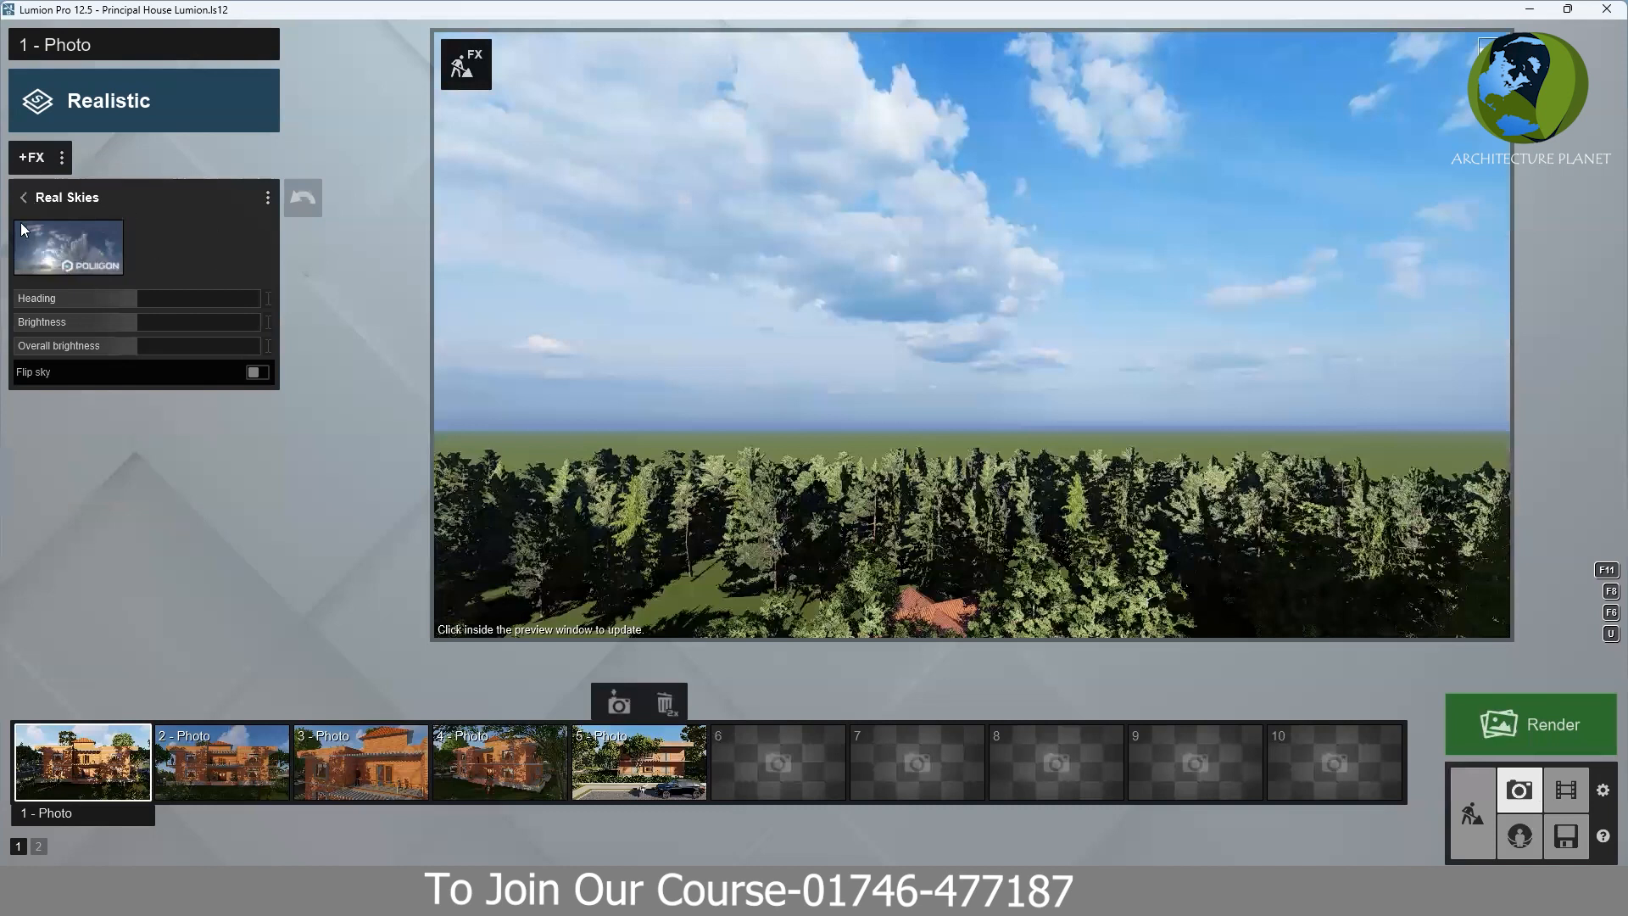
left_click(262, 288)
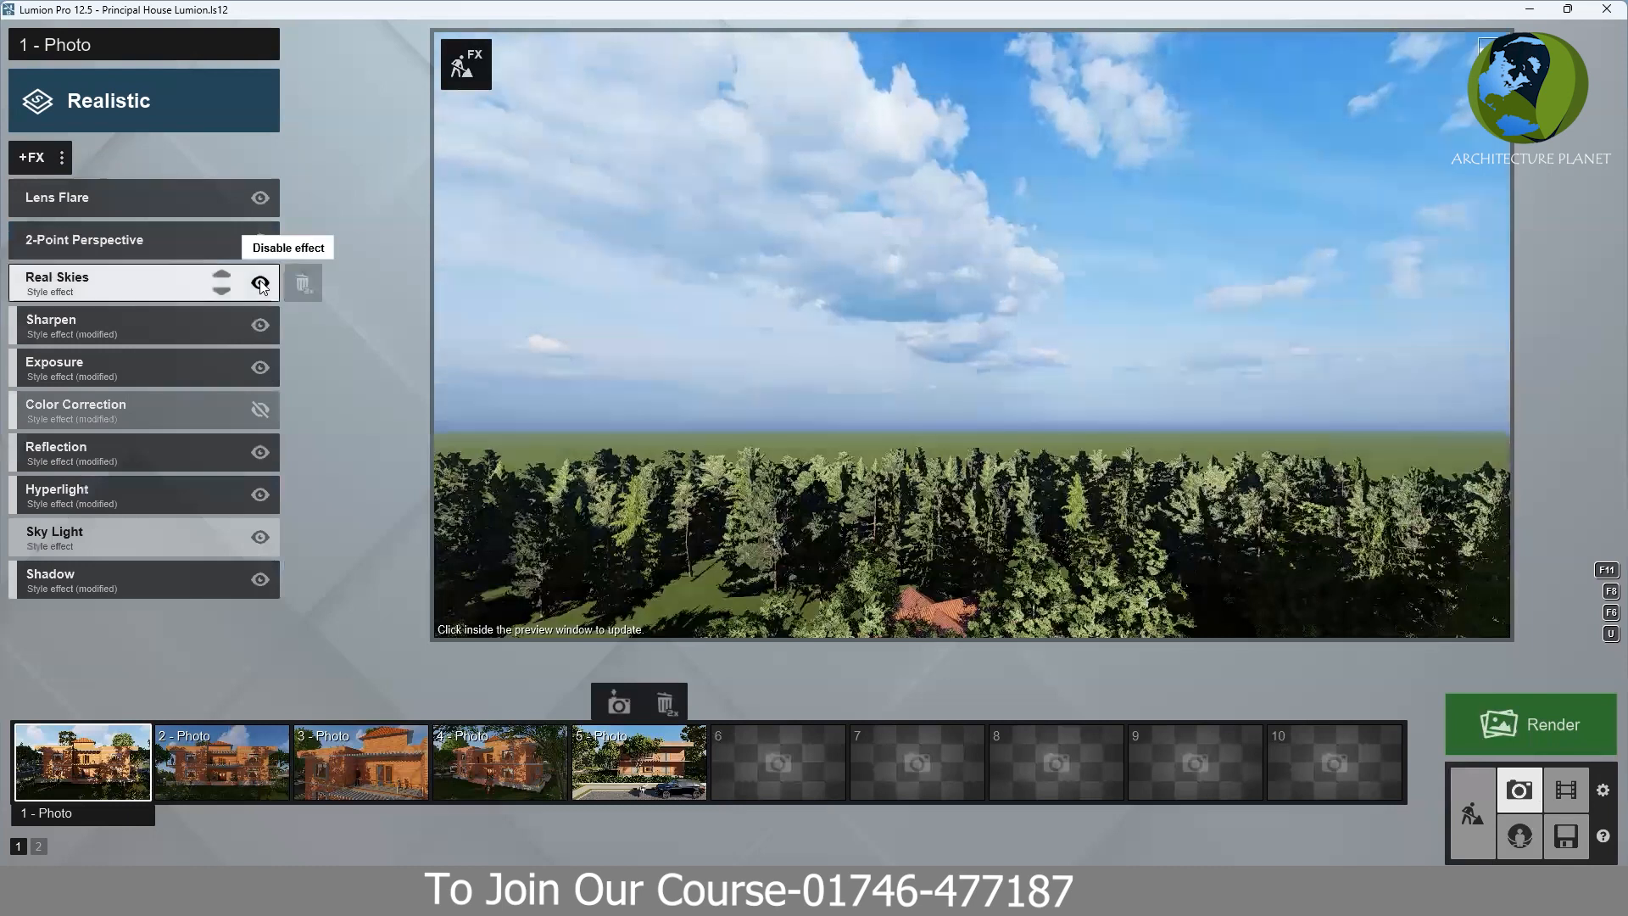
left_click(69, 287)
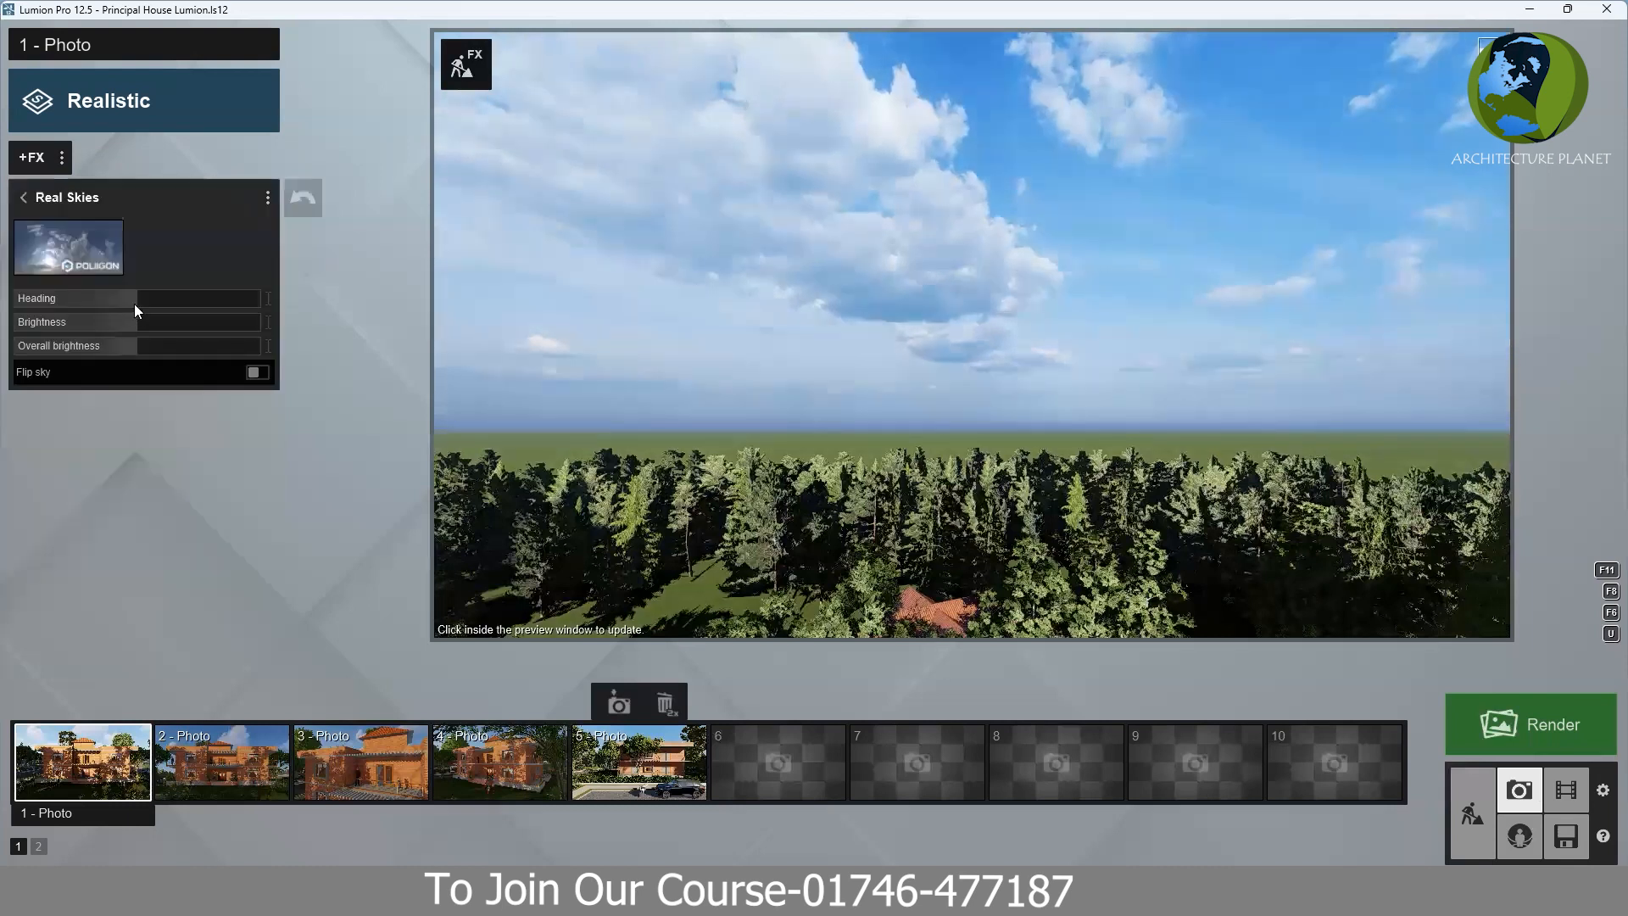
left_click_drag(146, 295, 173, 302)
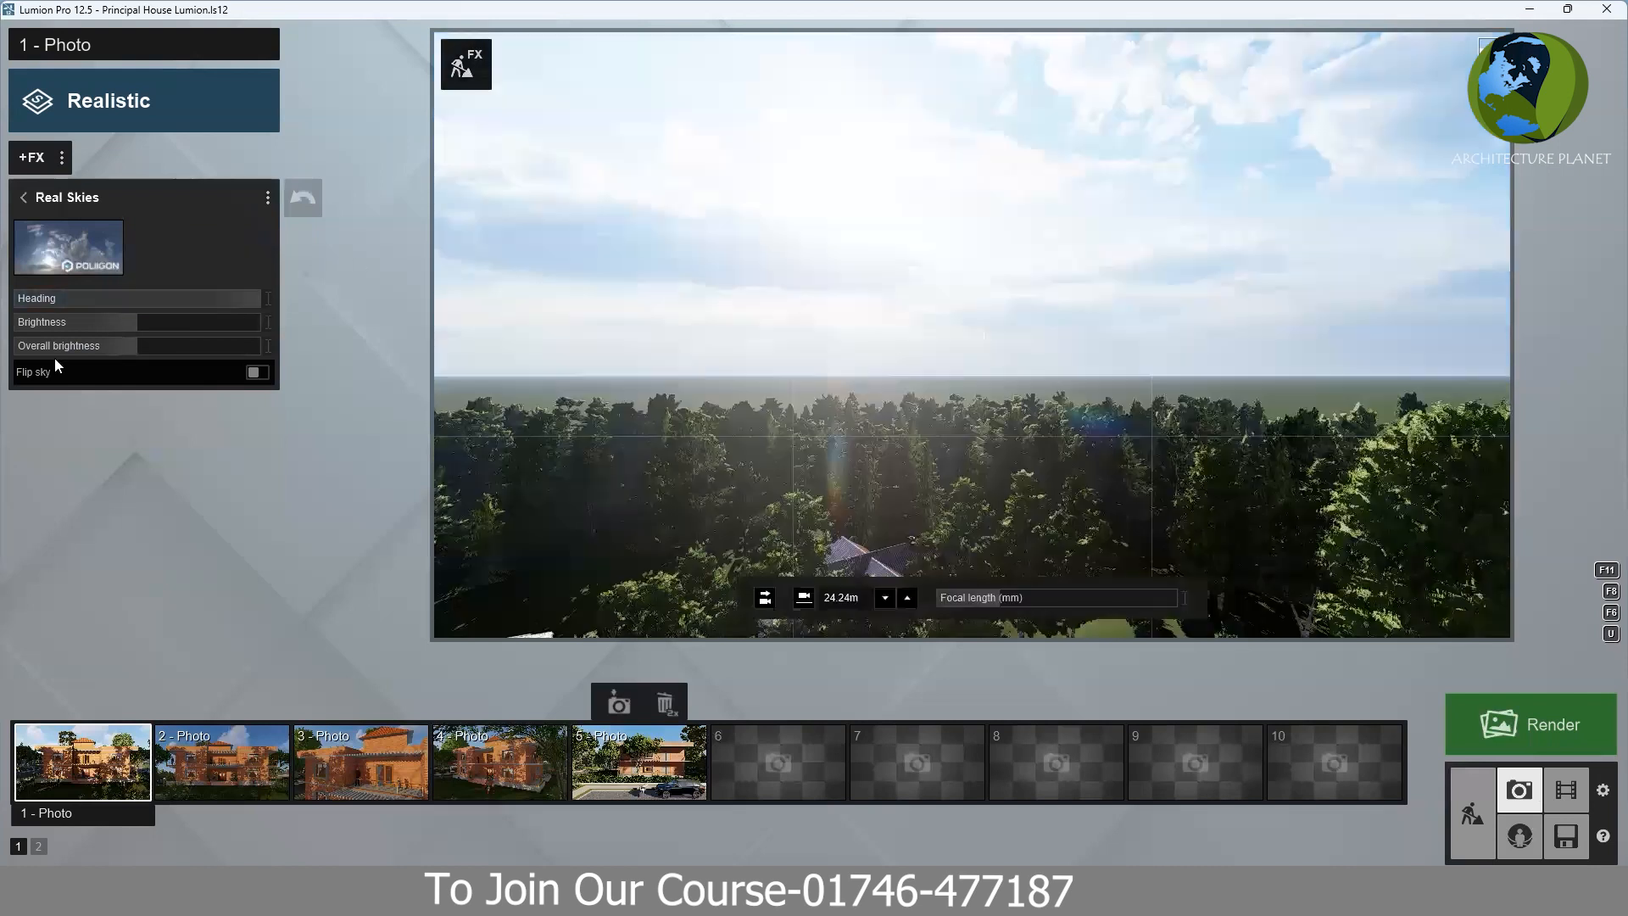
- Reopen the Lens Flare settings and frame the sun behind the trees at a lower camera height to examine the flare
left_click(42, 193)
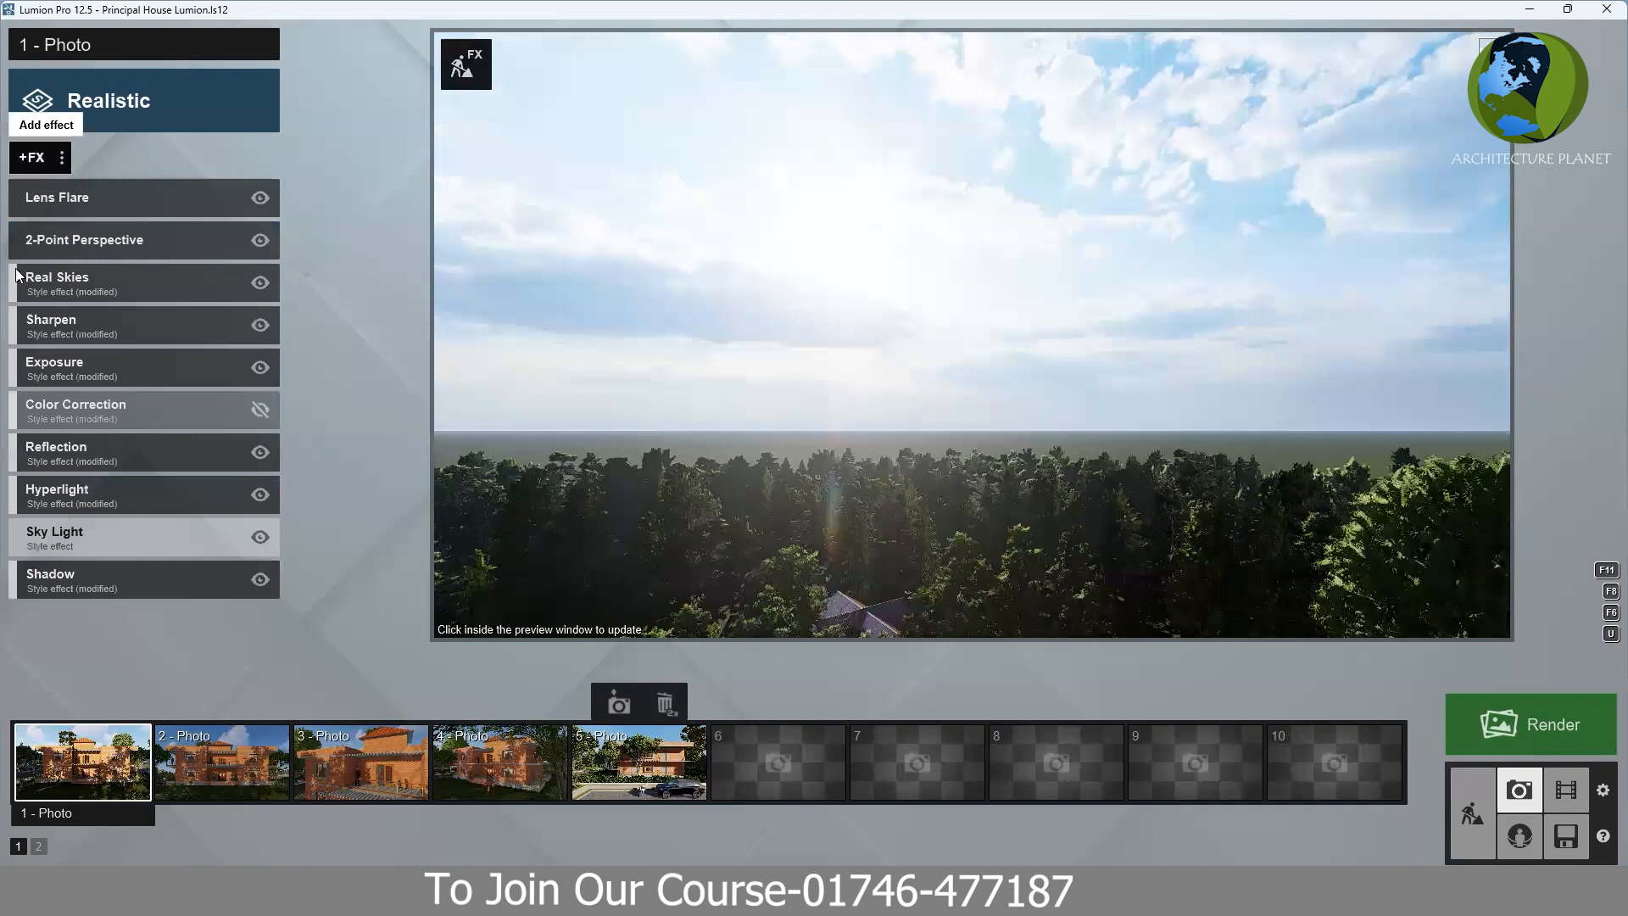
left_click(56, 196)
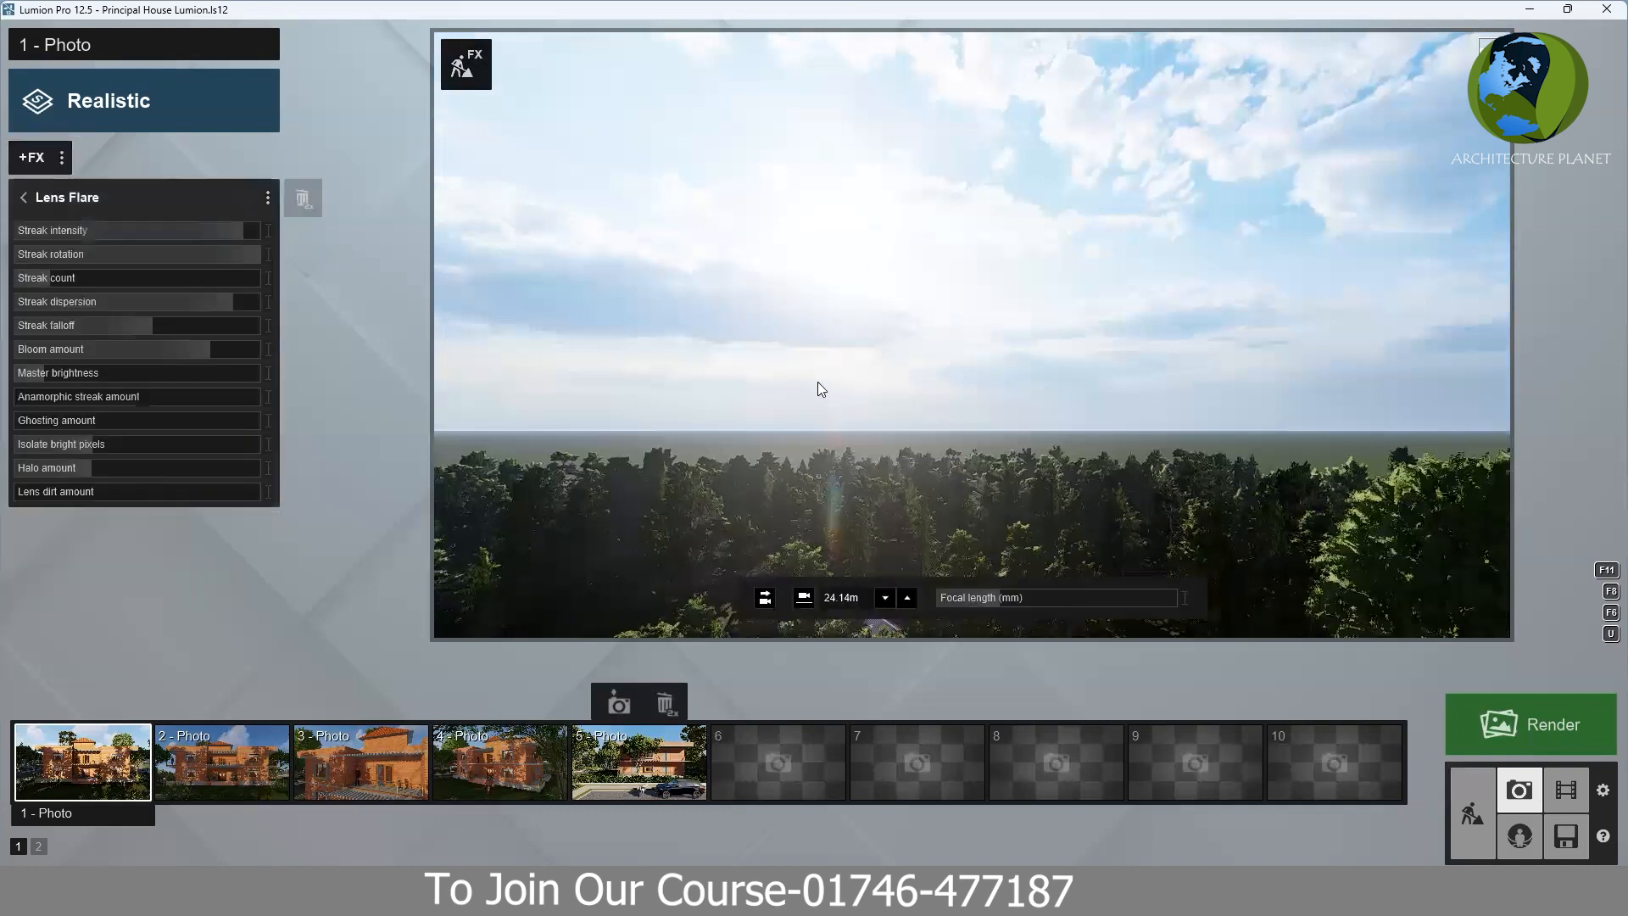
right_click_drag(1184, 598, 1170, 598)
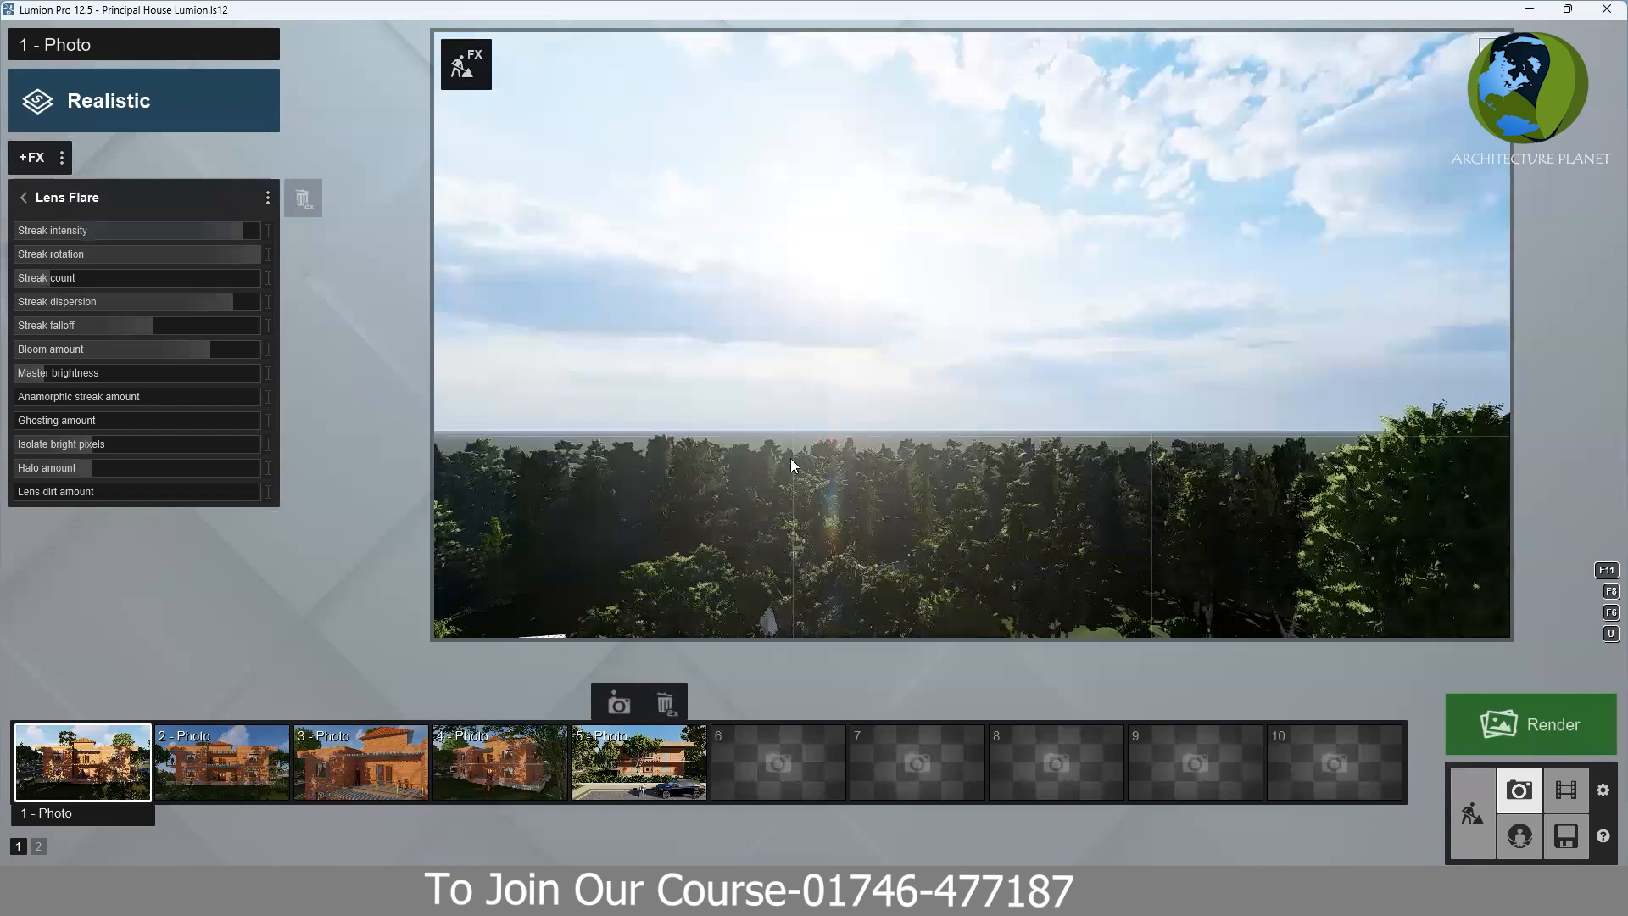
key("e")
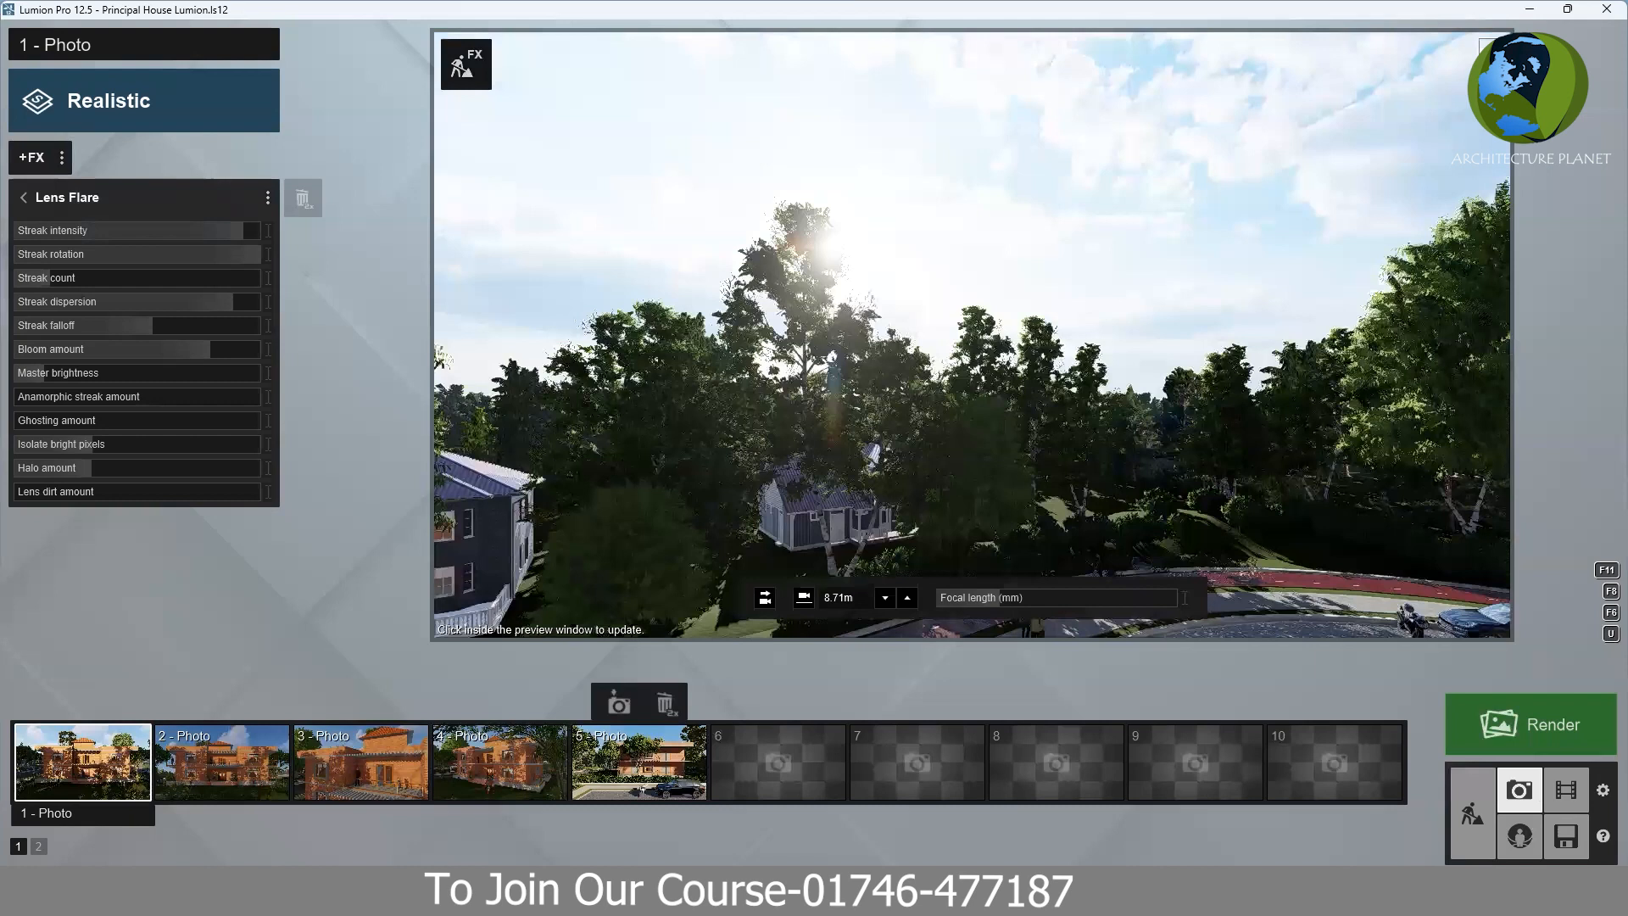
right_click_drag(971, 334, 827, 322)
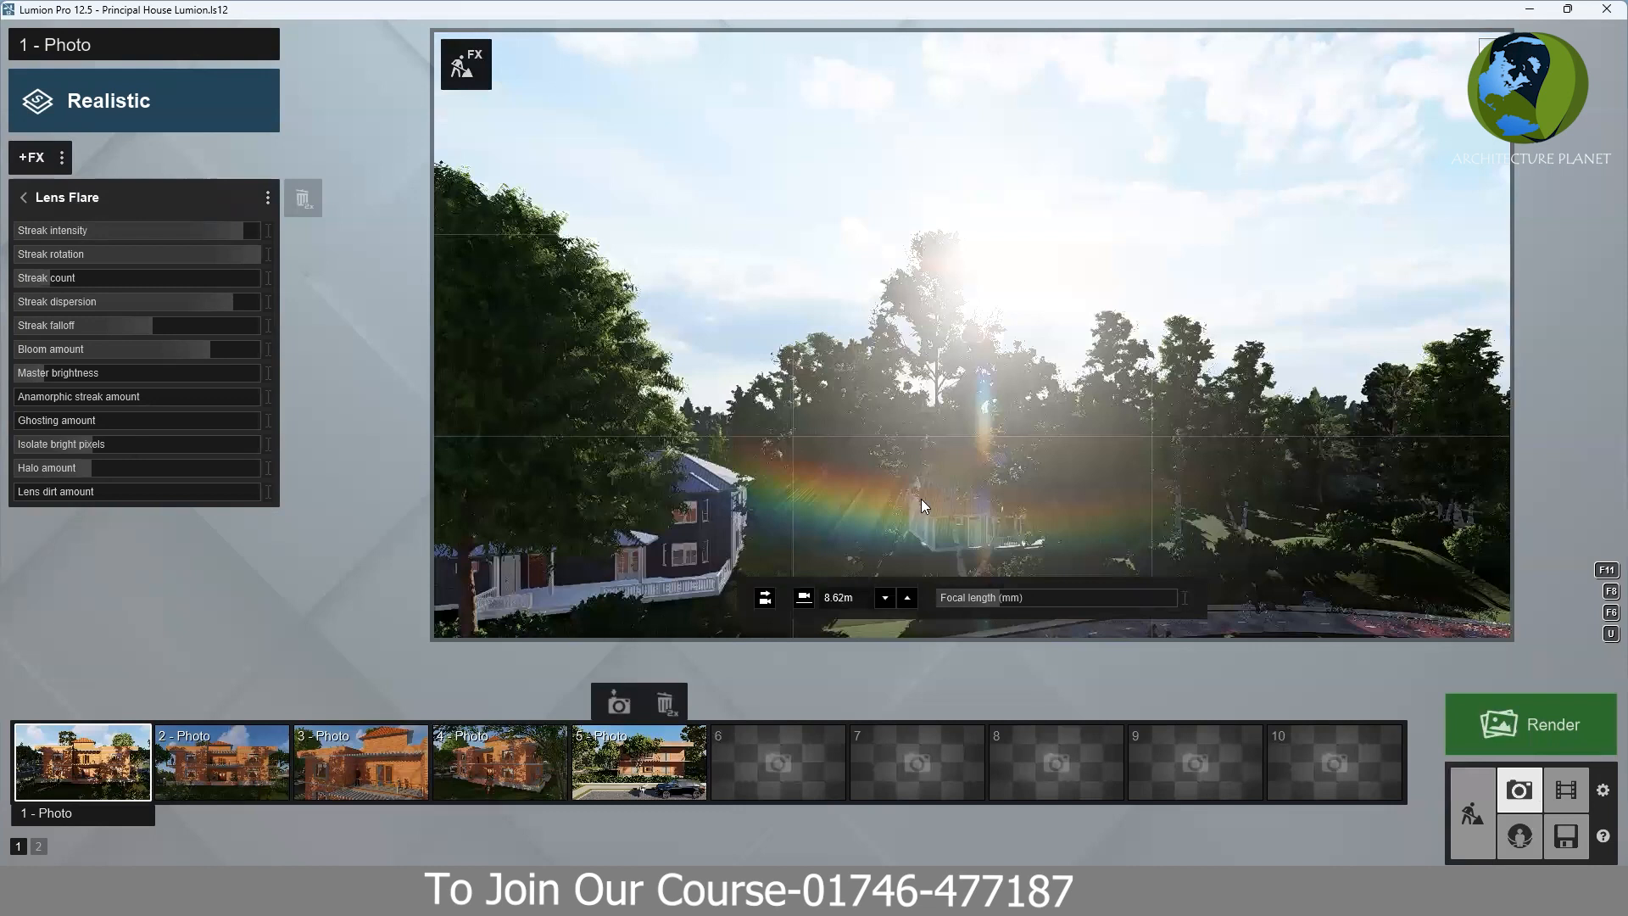
- Frame the sun low over the street, and set the Lens Flare streak intensity to 1.0 and the streak rotation to about 0.9
right_click_drag(919, 449, 940, 426)
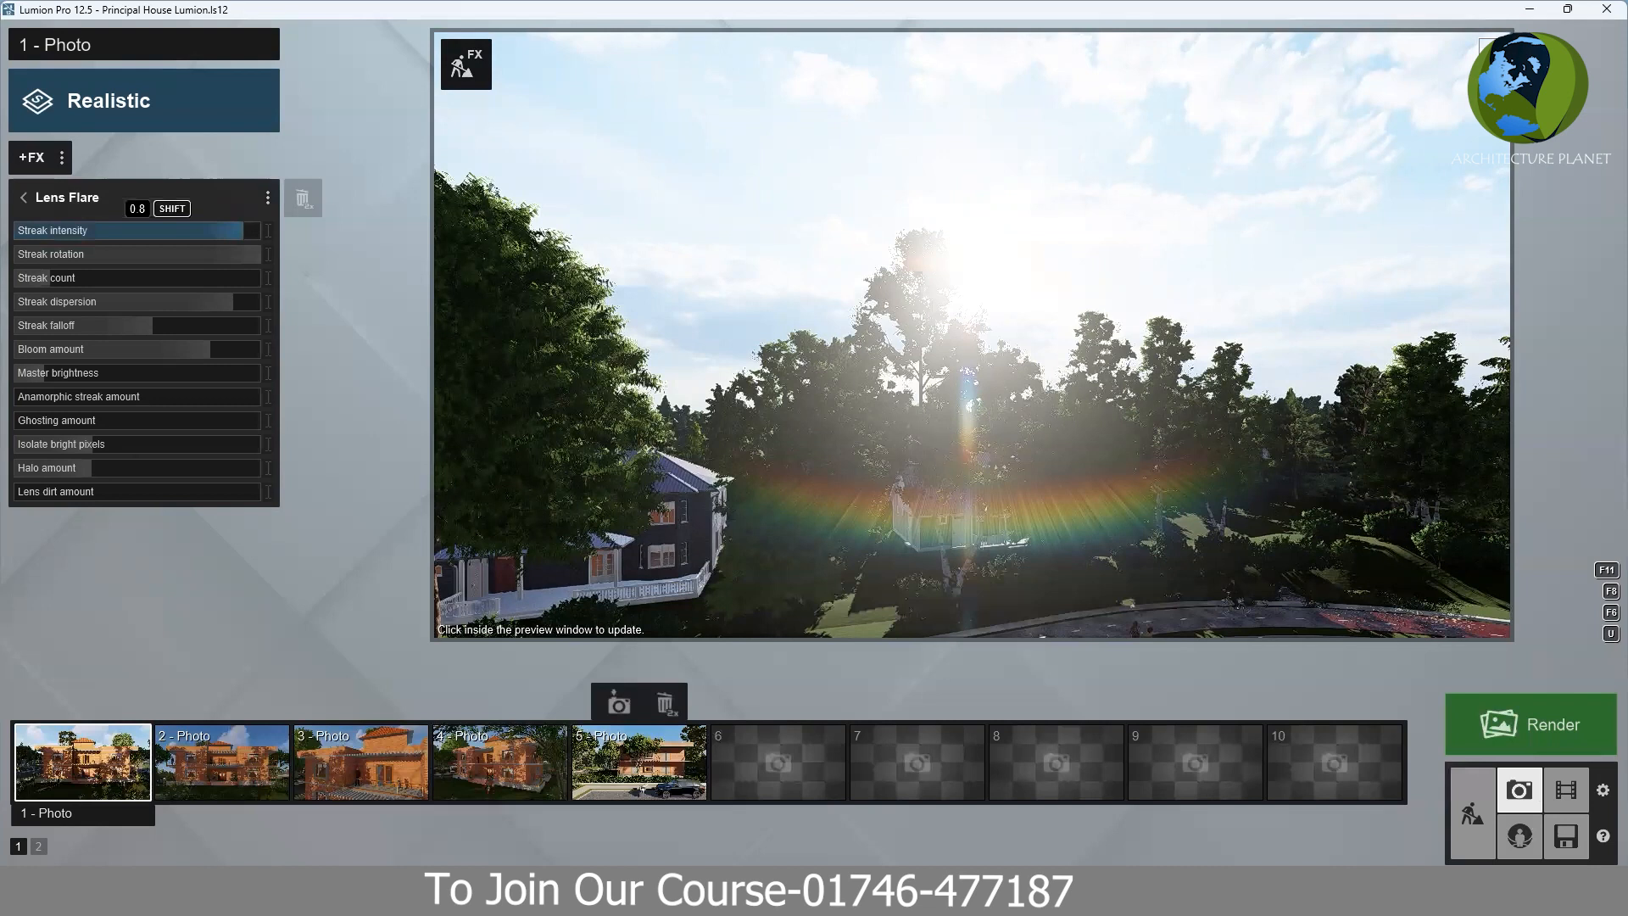
left_click(1260, 402)
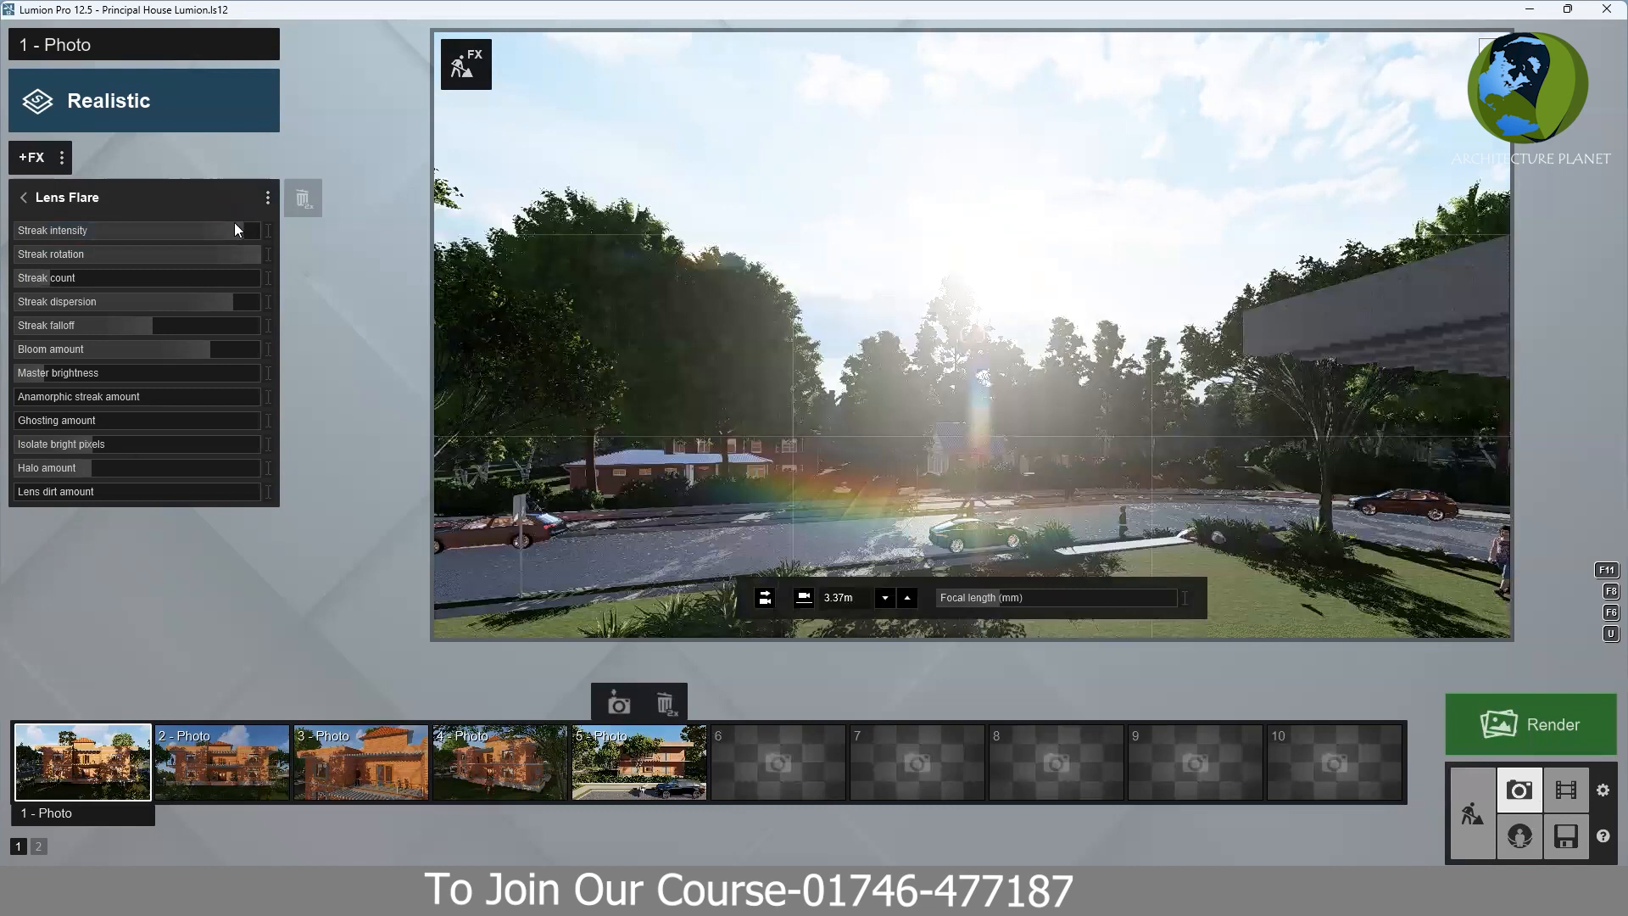
left_click_drag(206, 234, 78, 225)
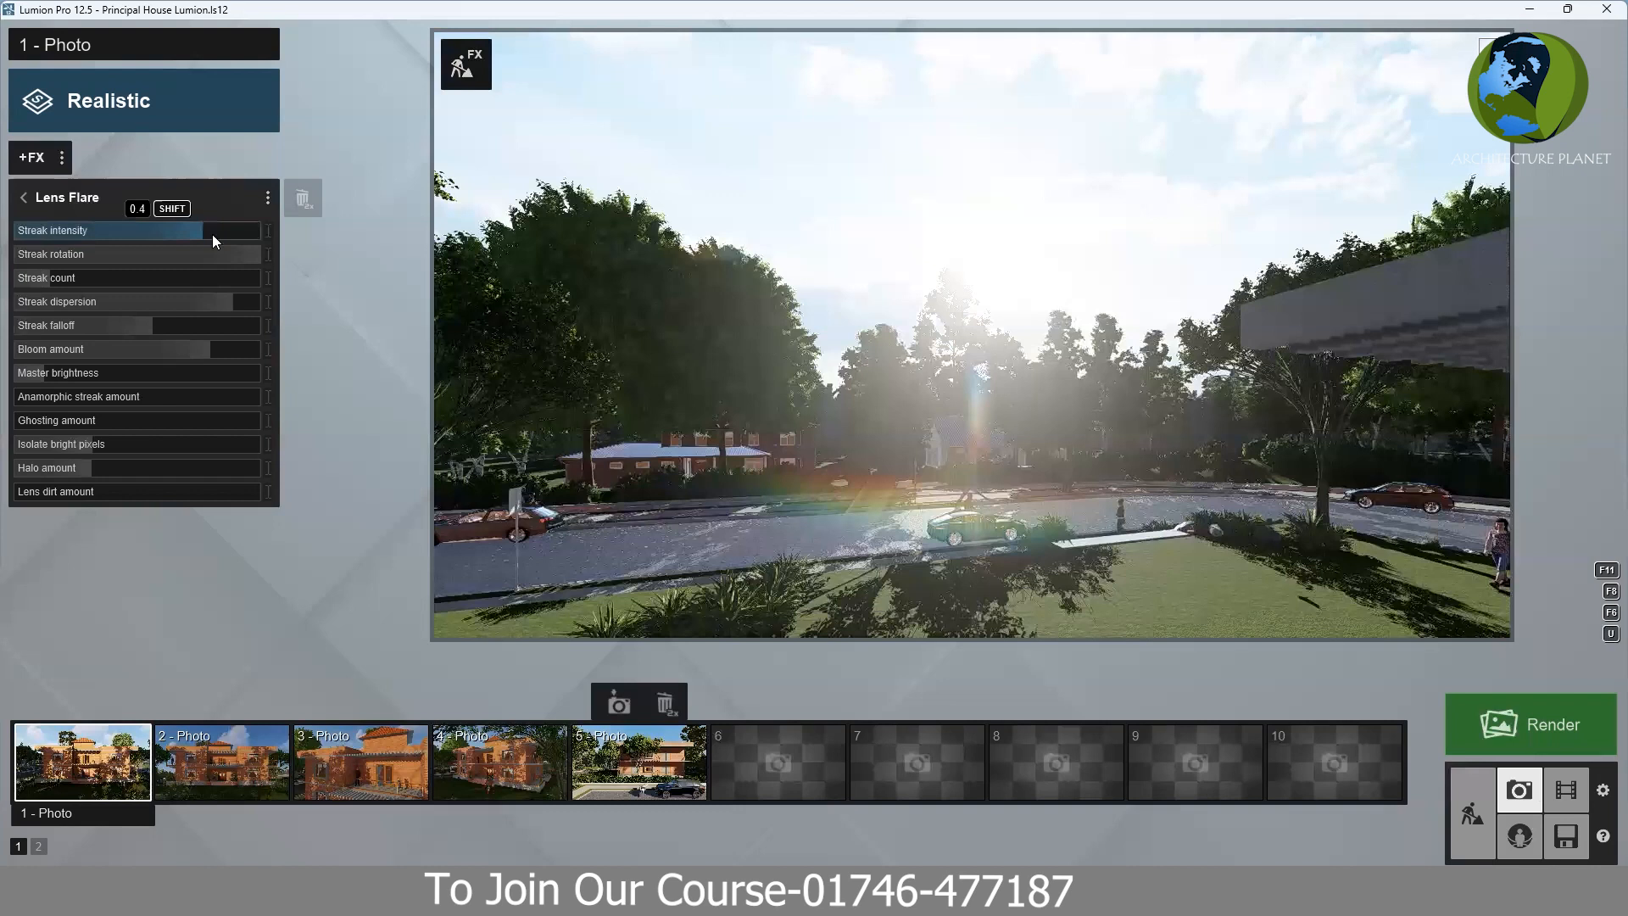
left_click(246, 227)
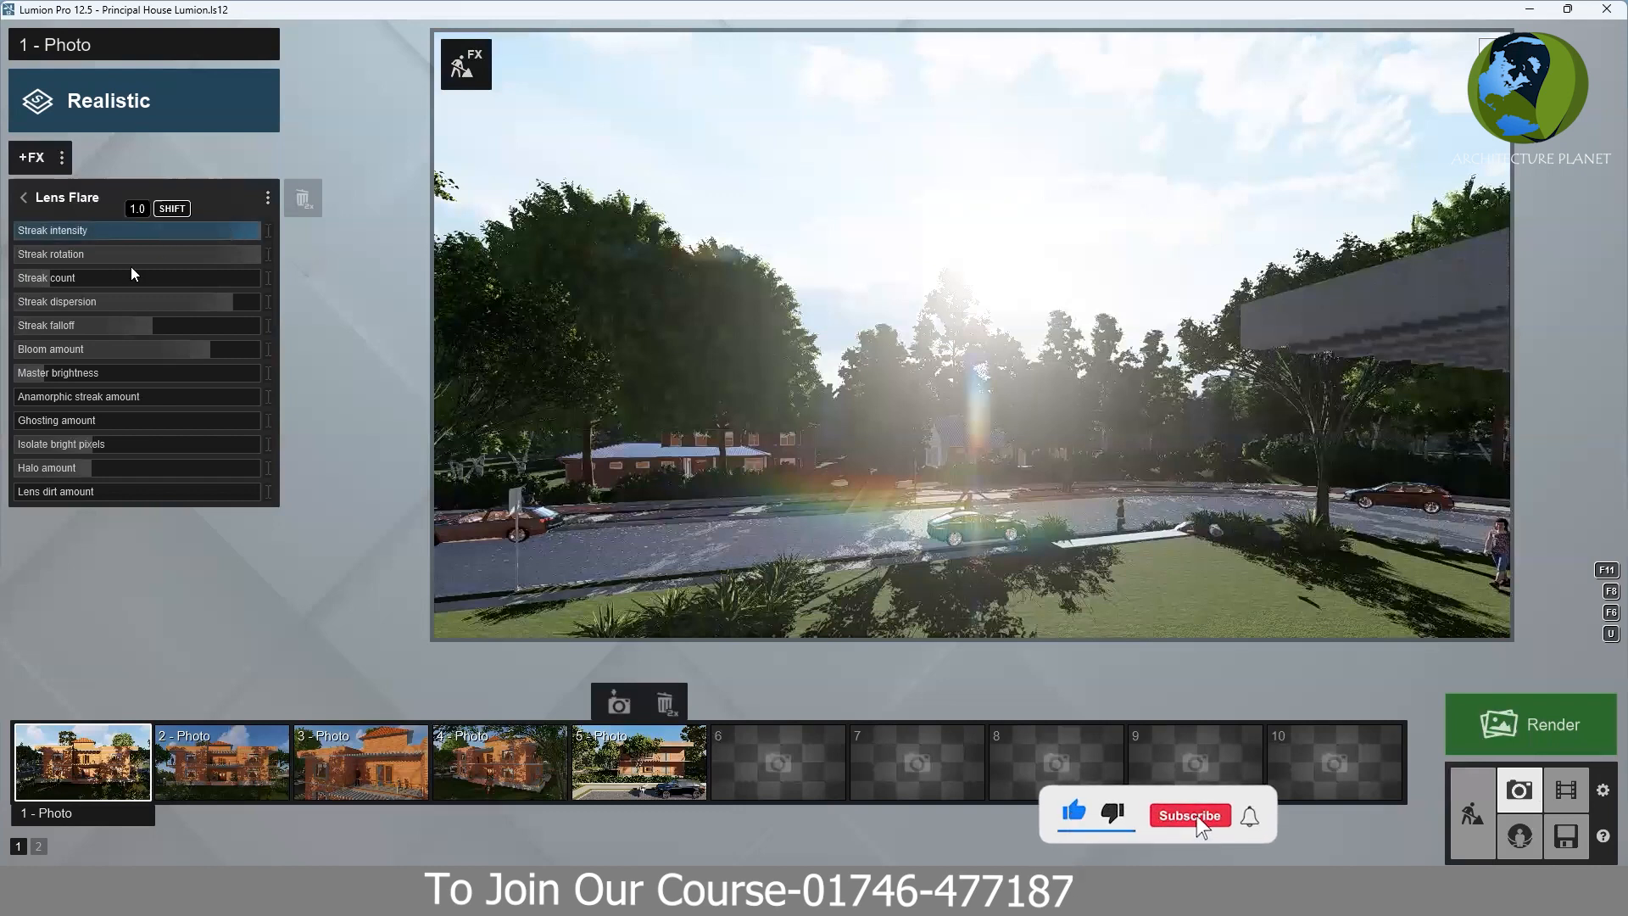
left_click(207, 230)
left_click(137, 257)
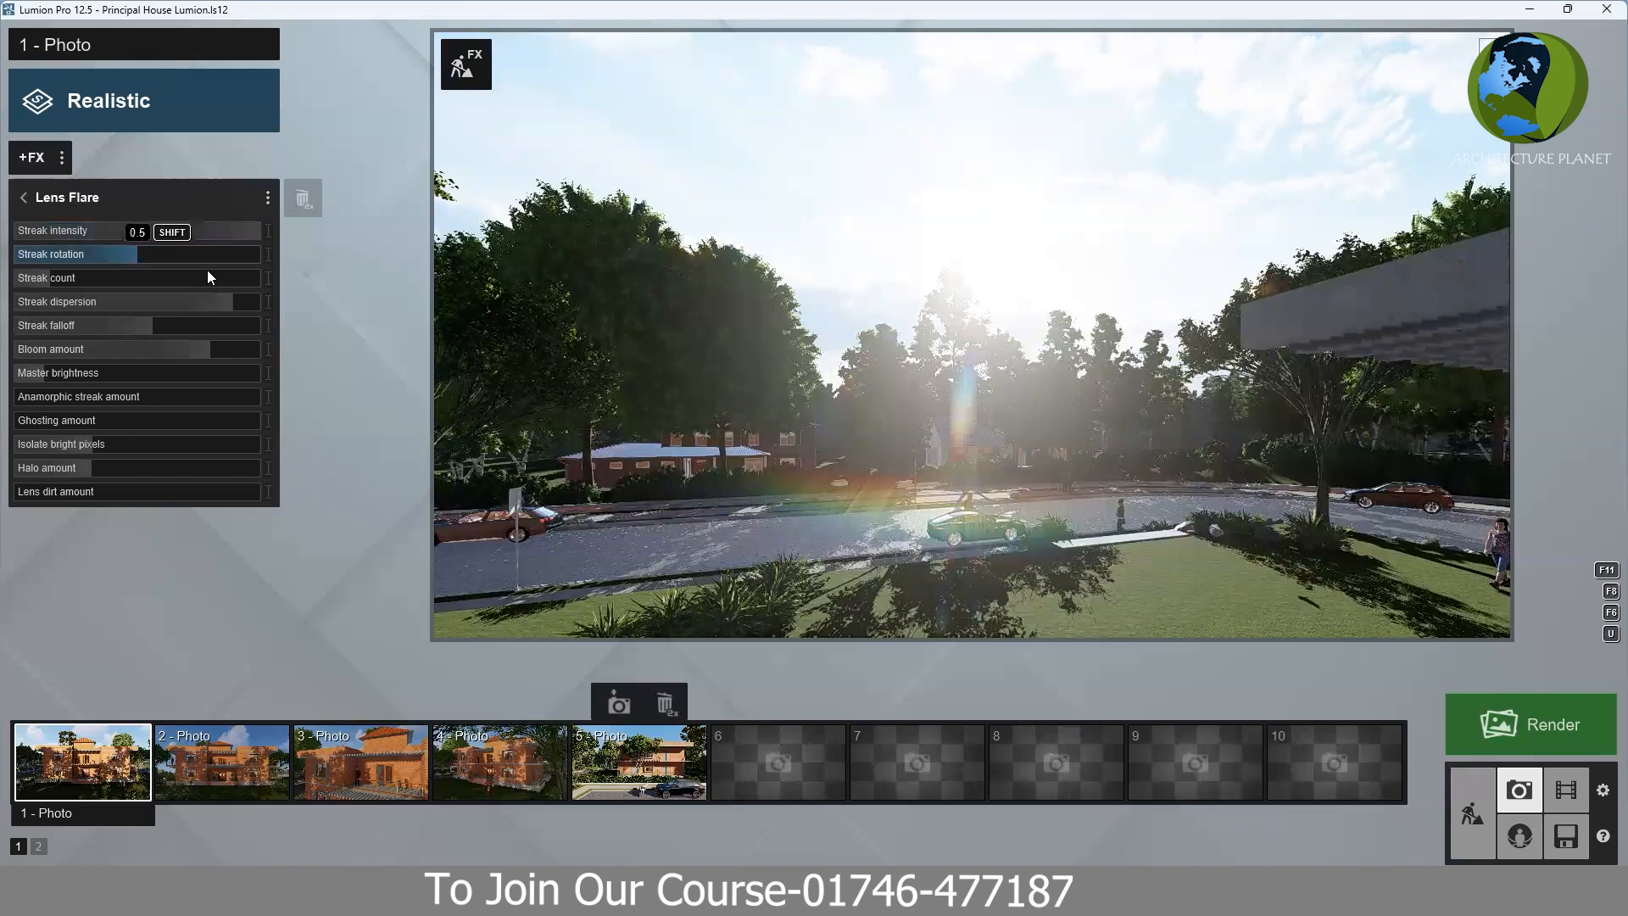
left_click(207, 270)
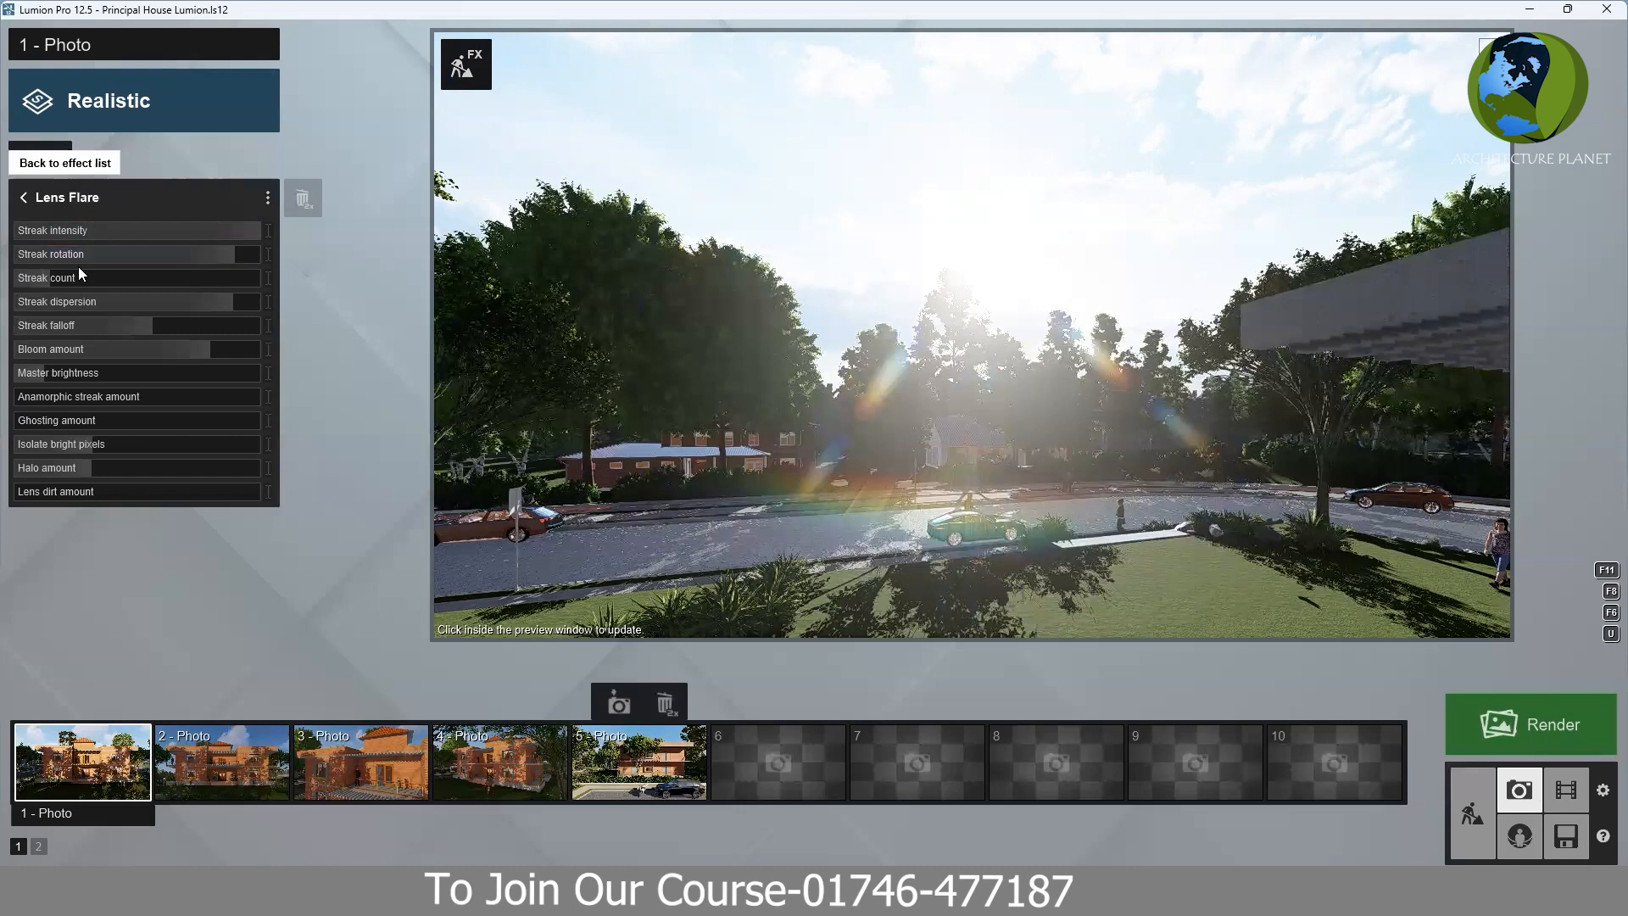
- Lower the Real Skies heading slightly from its maximum and pick the clear blue Cloudy sky with a small, distinct sun
left_click(23, 198)
left_click(117, 282)
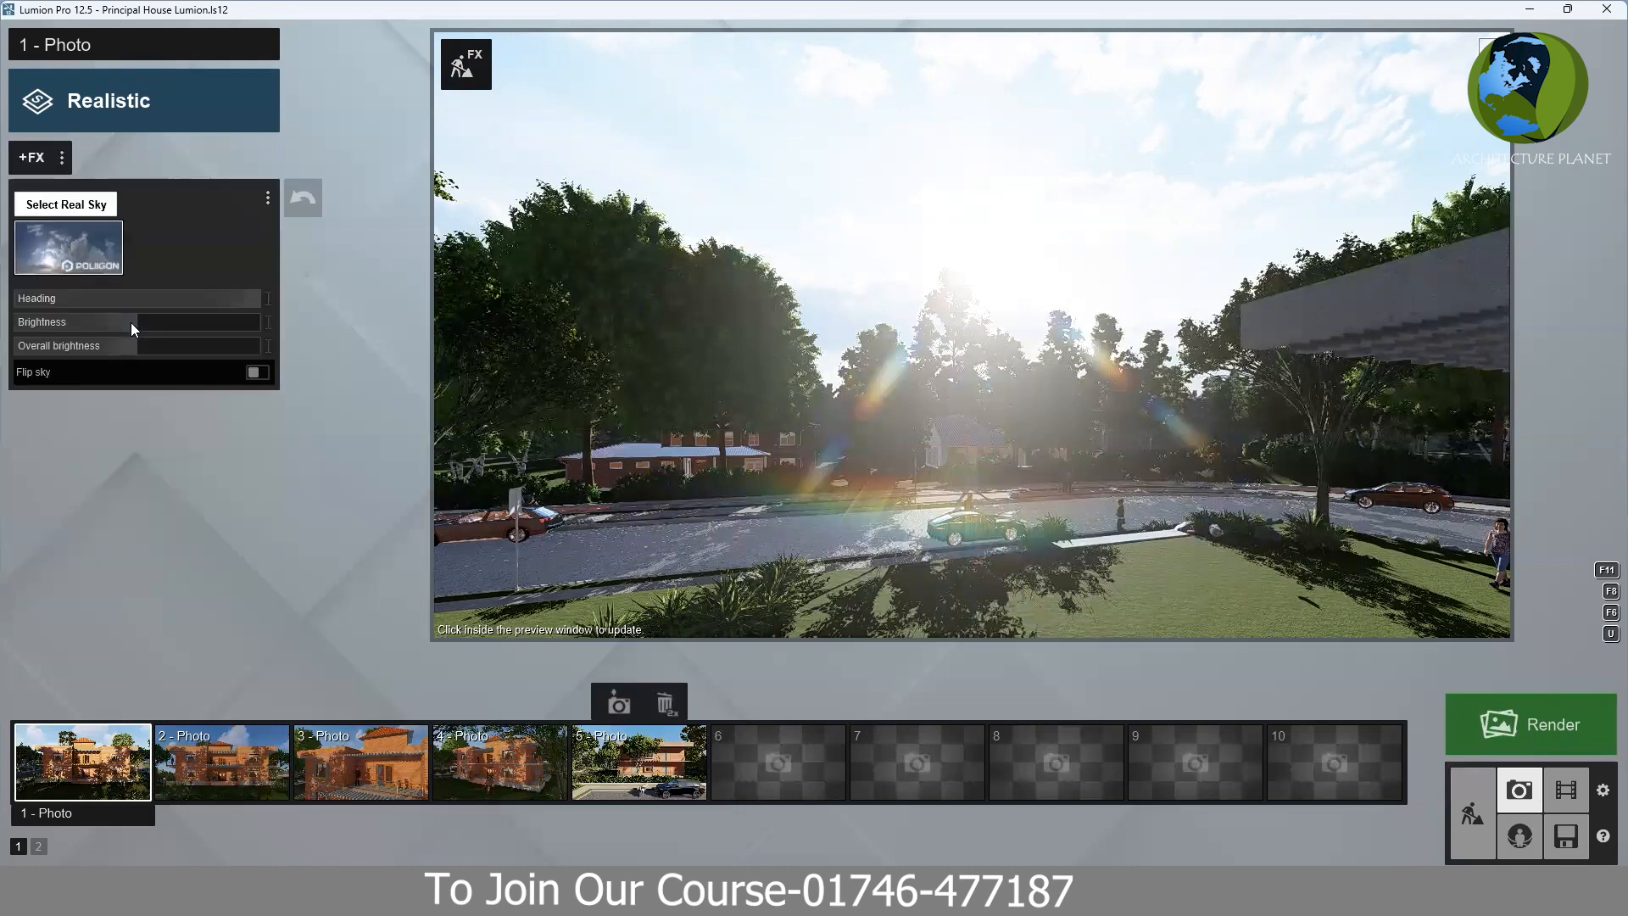
left_click(249, 299)
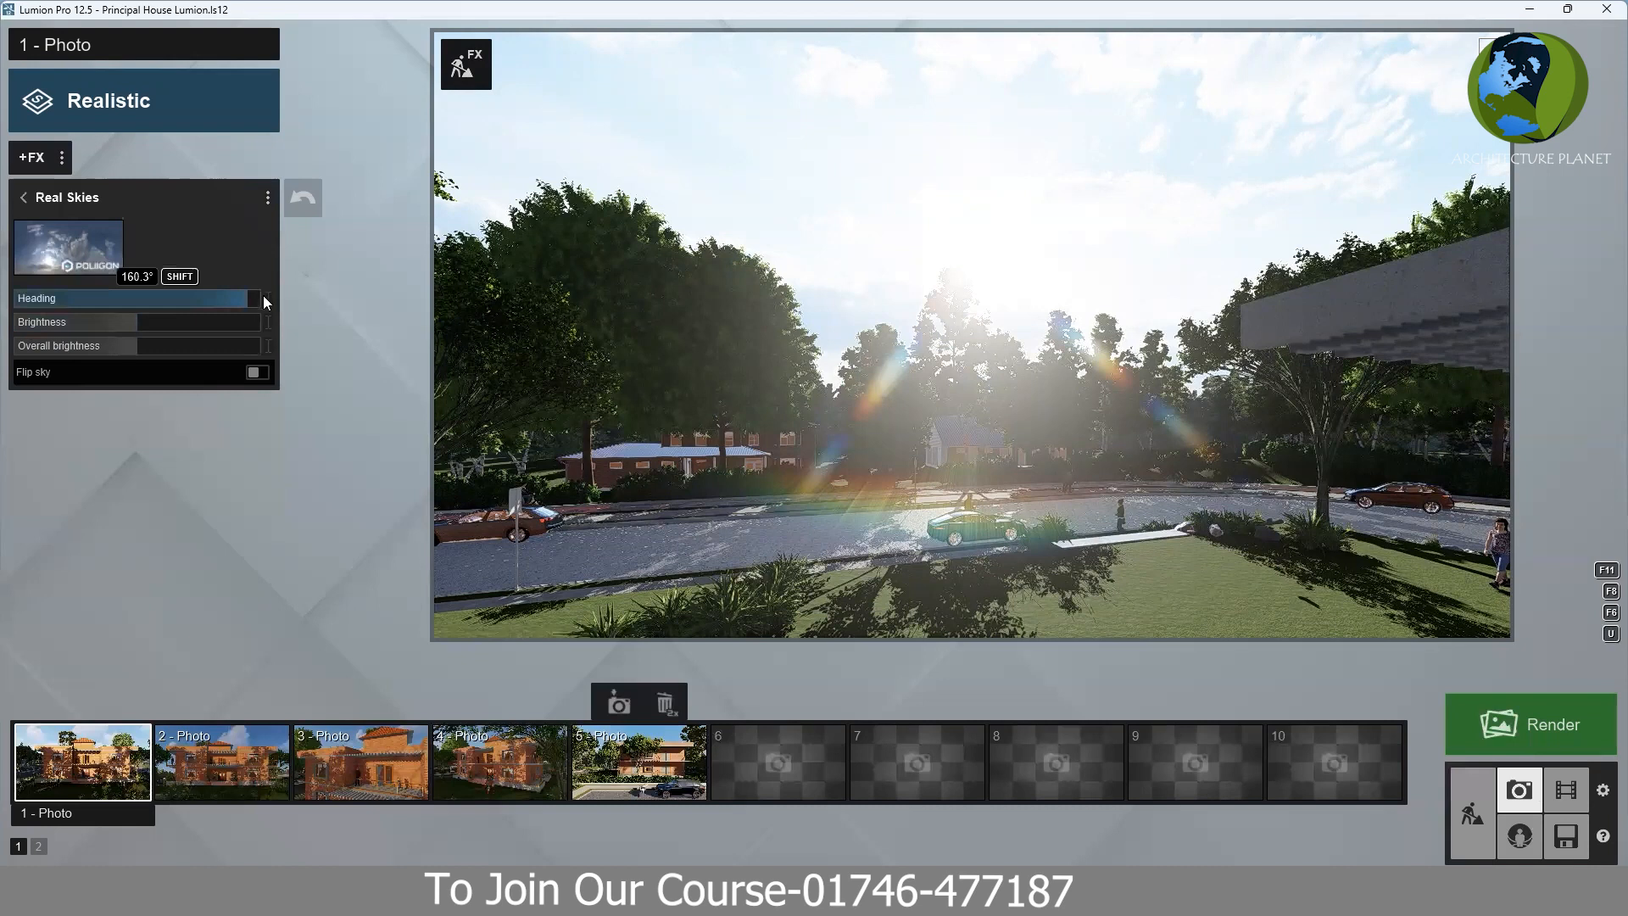
left_click(253, 302)
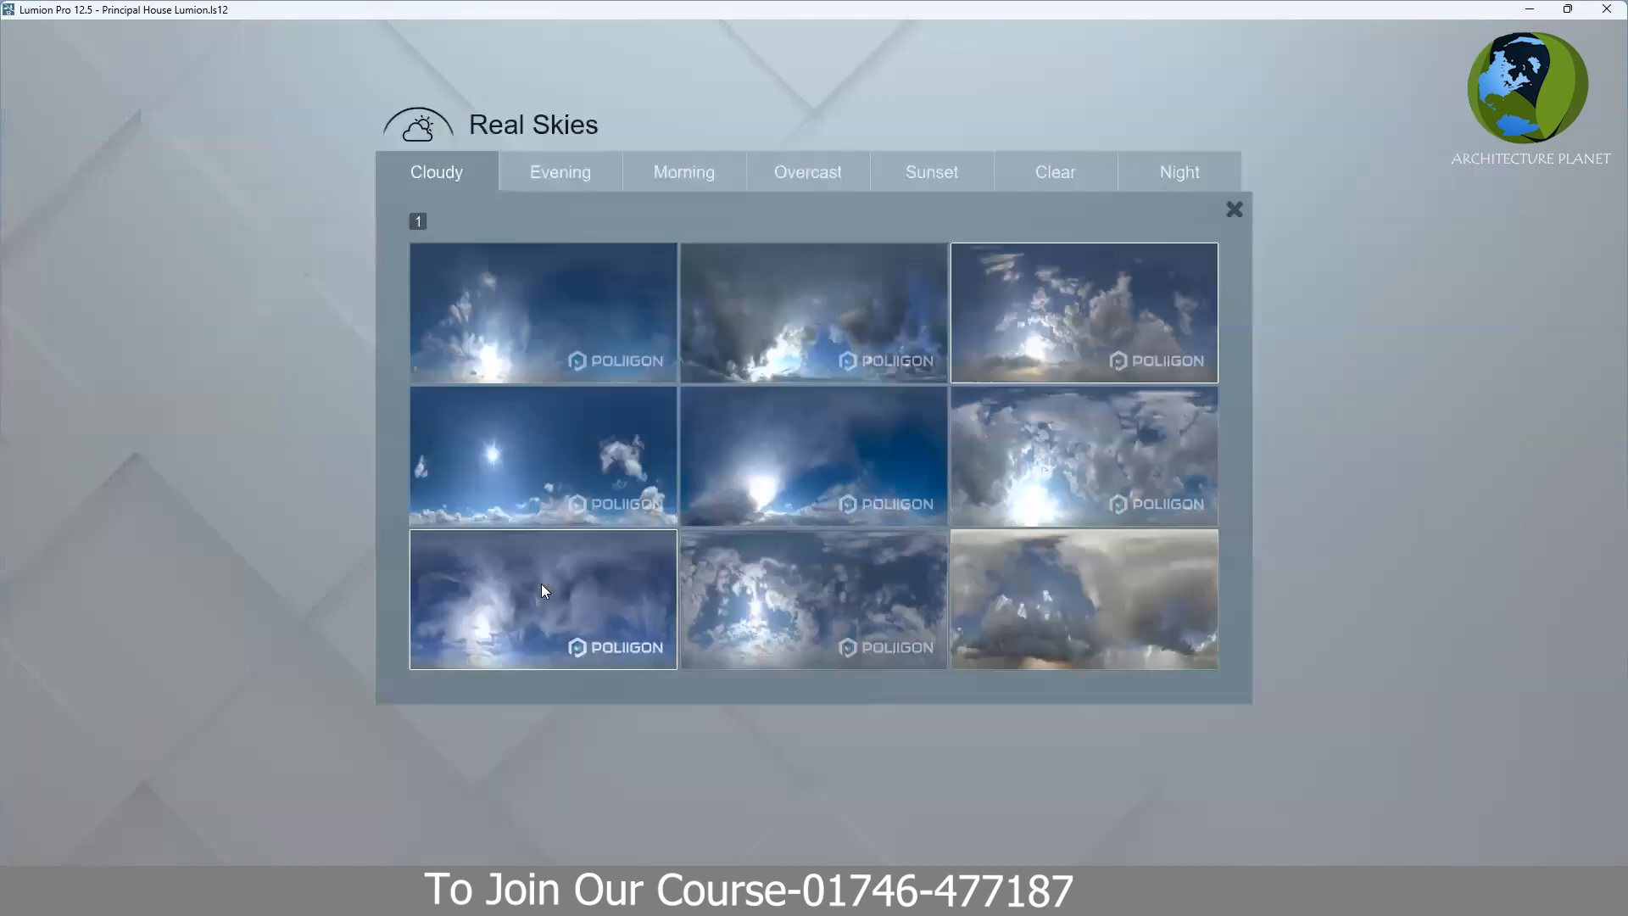
left_click(89, 236)
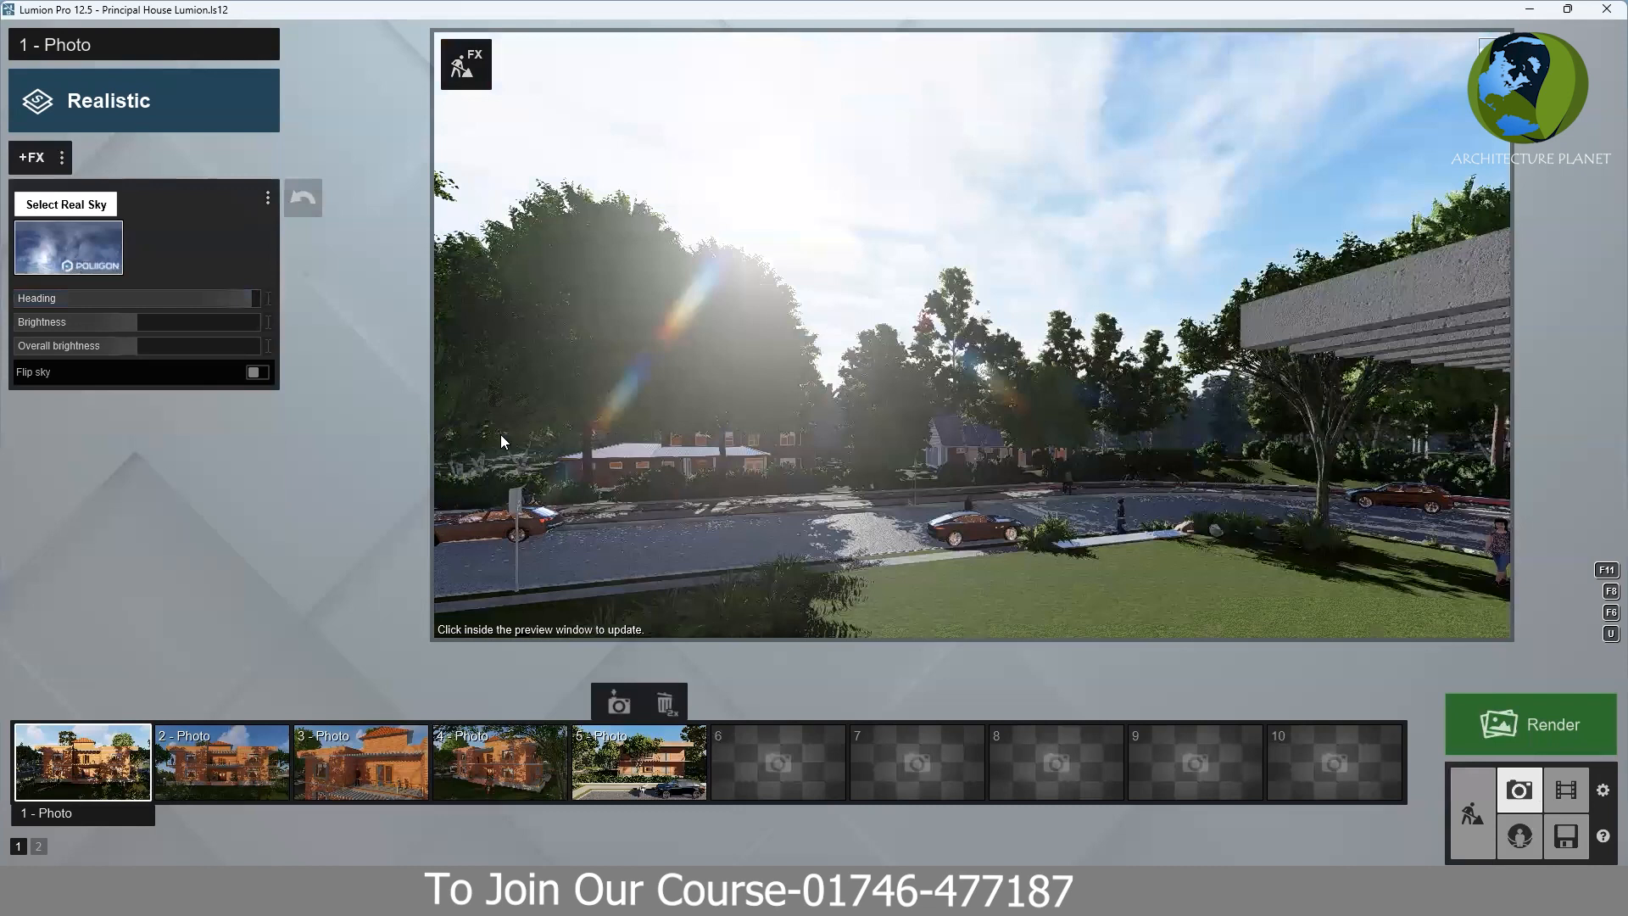
left_click(615, 337)
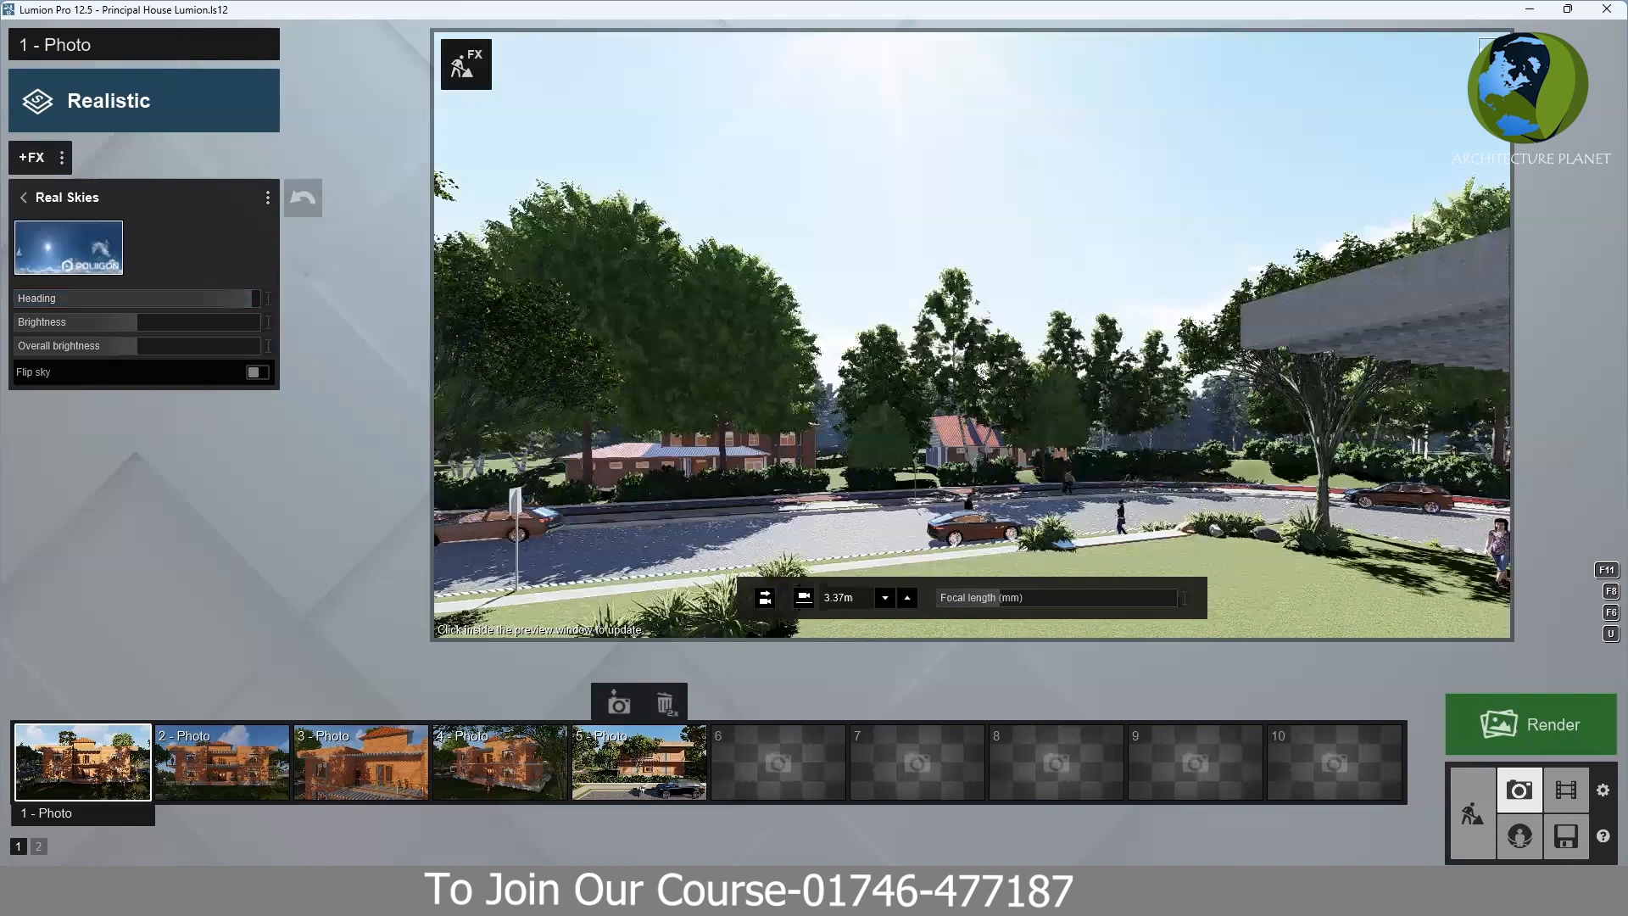
- With the camera facing the sun, reduce the Lens Flare streak rotation to about 0.7 and raise the streak count to its maximum
left_click(27, 199)
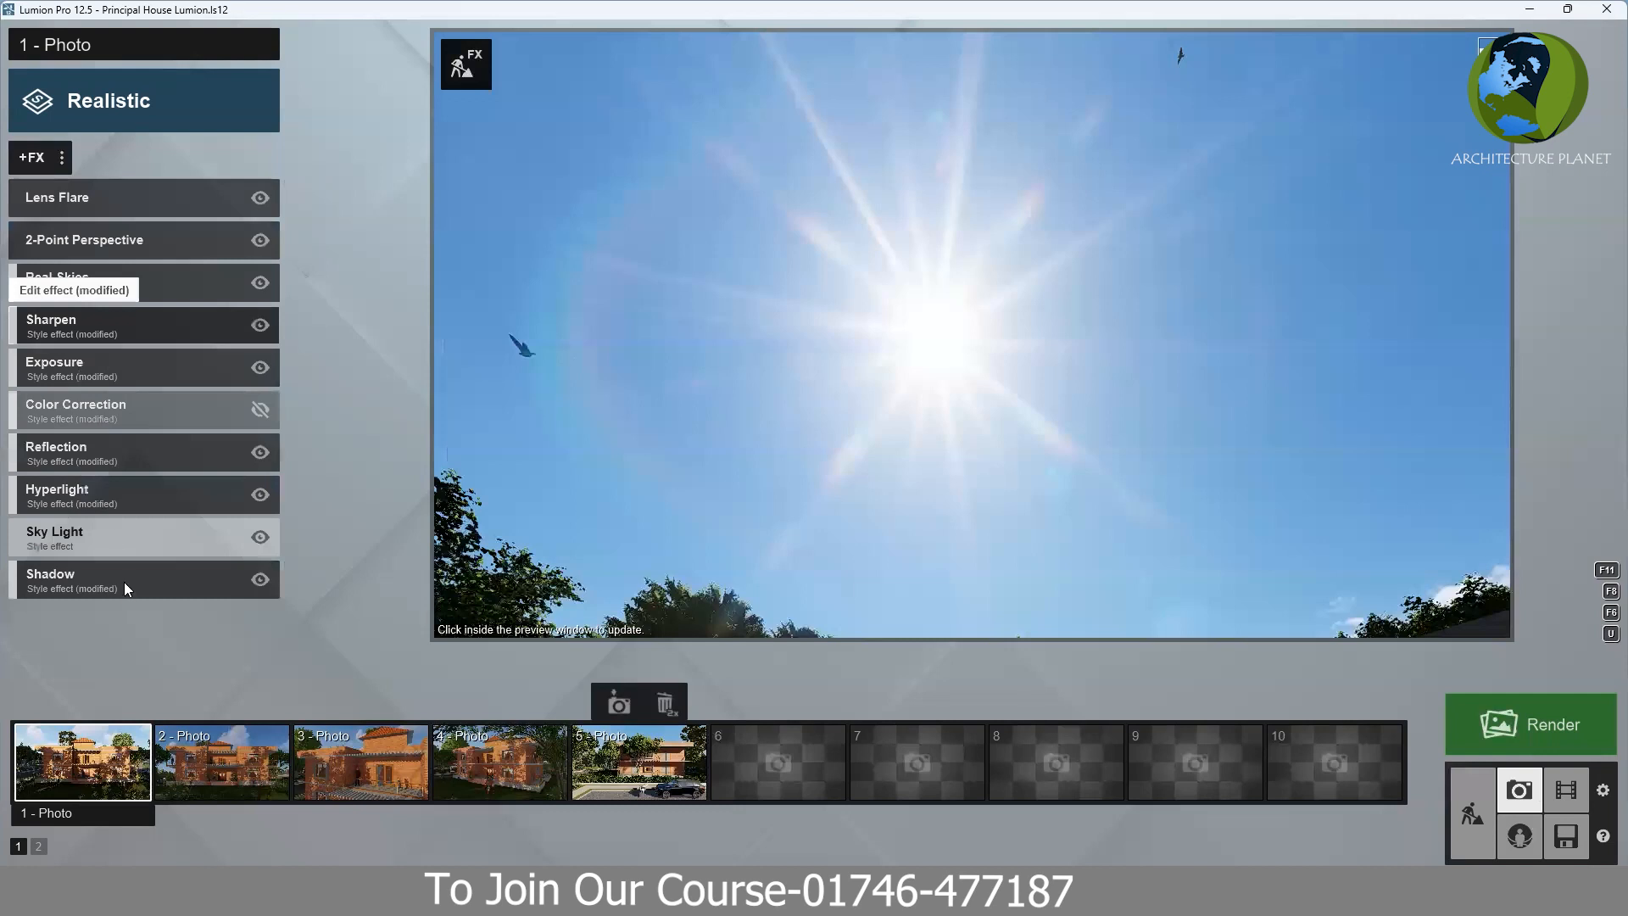
left_click(107, 199)
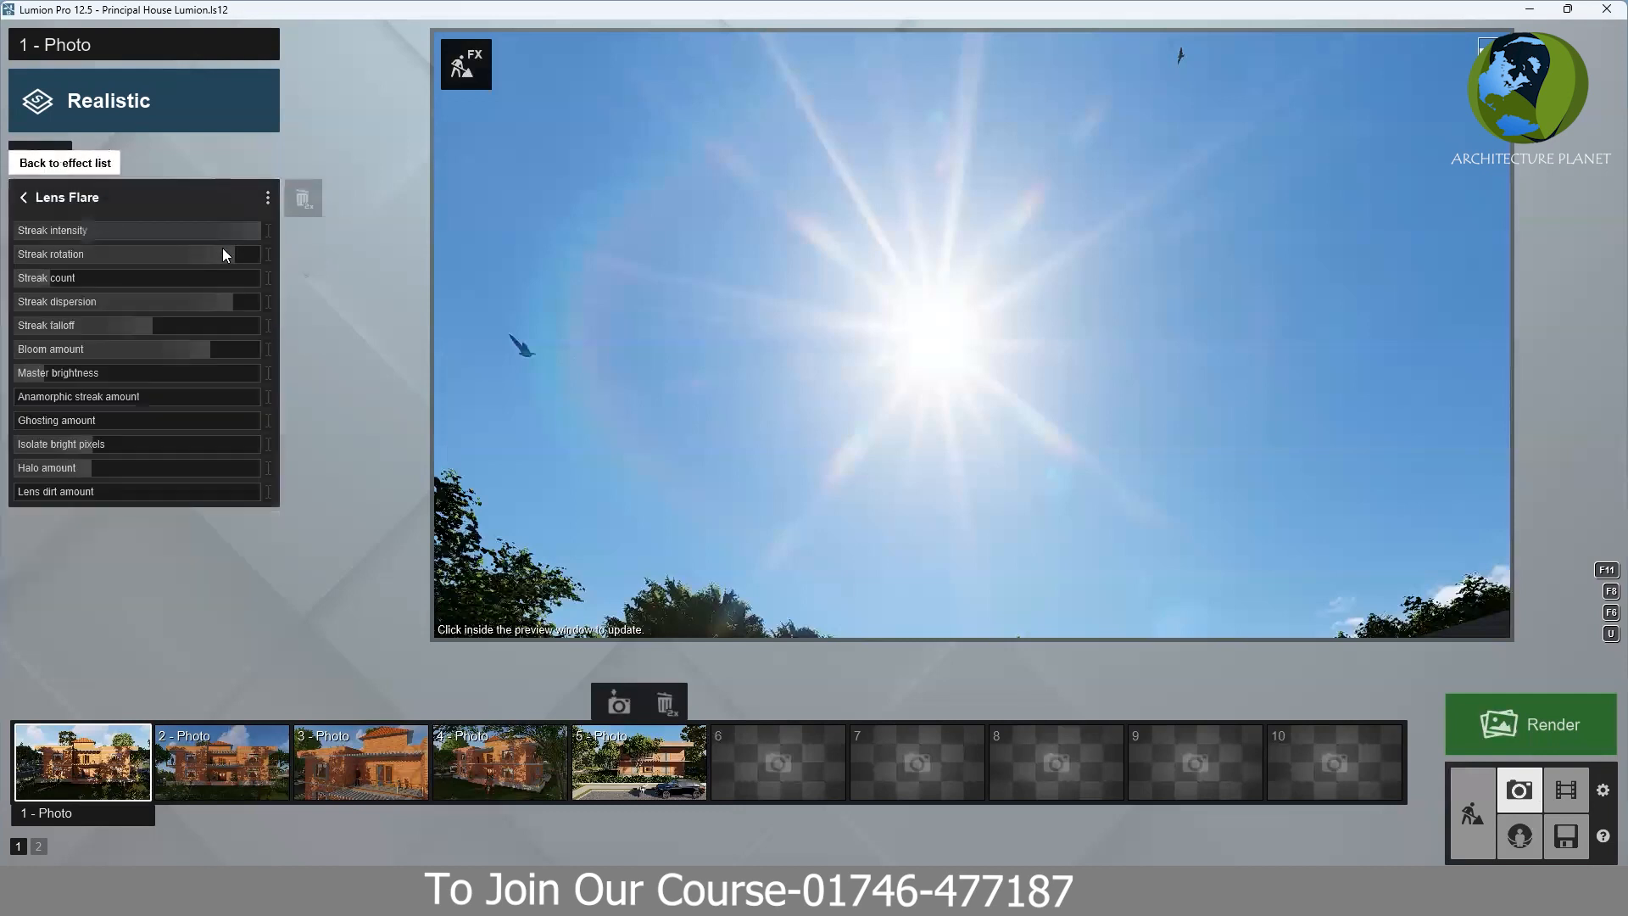
mouse_move(223, 272)
left_mouse_down()
mouse_move(82, 300)
mouse_move(190, 280)
left_mouse_up()
left_click_drag(39, 281, 256, 290)
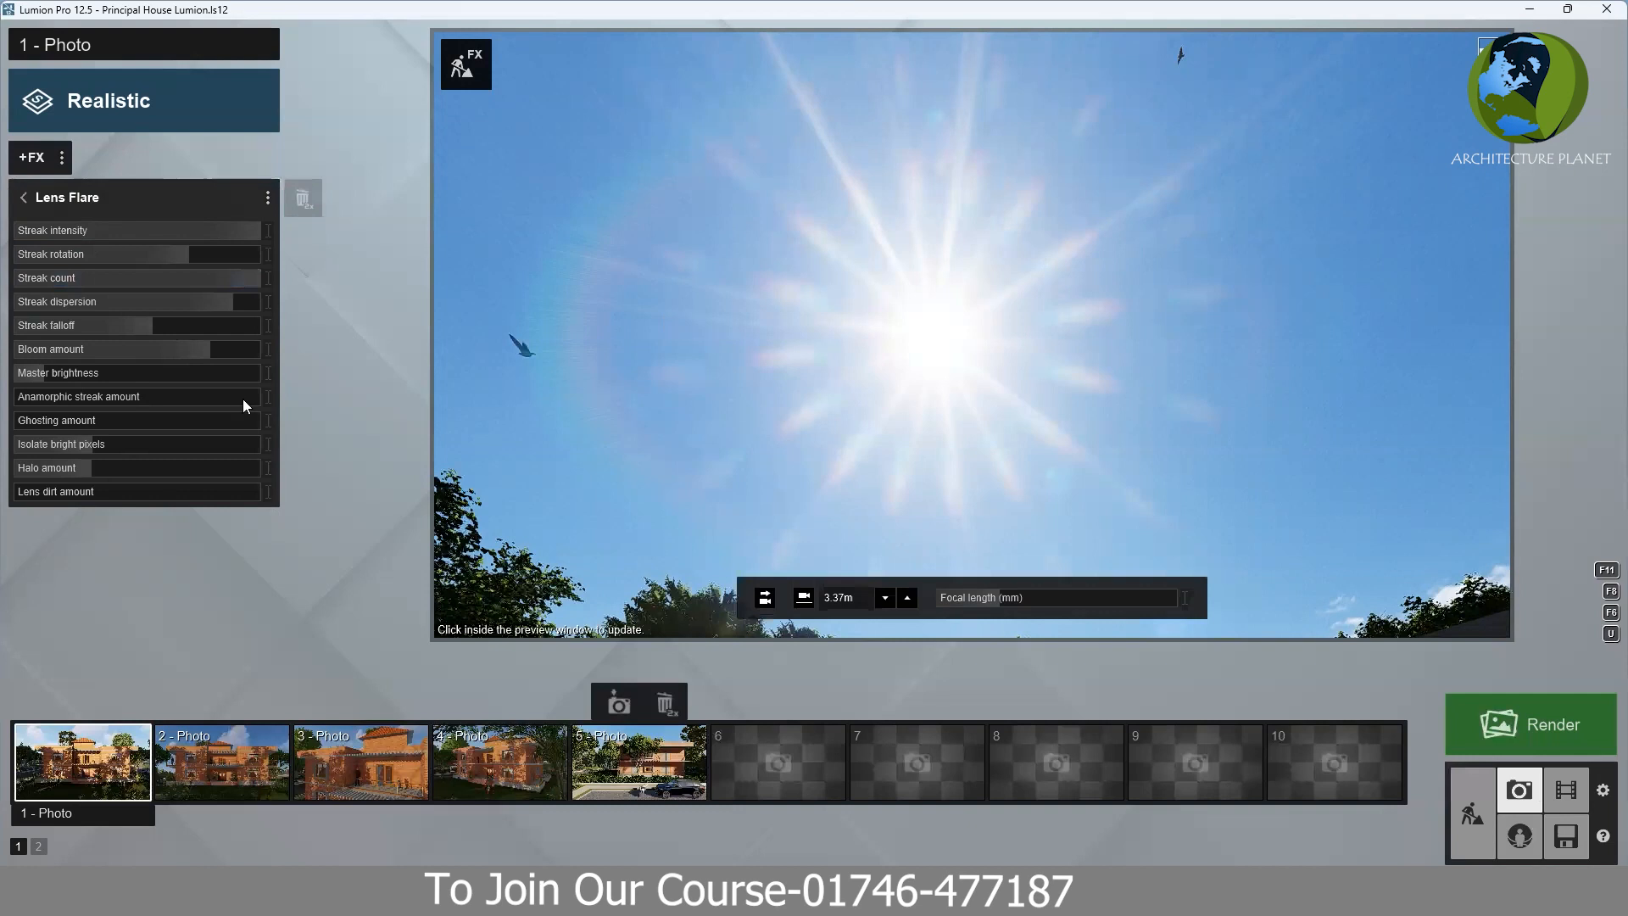
- Frame the sun between the overhead concrete beams to examine the flare, and remove the Lens Flare effect
right_click_drag(972, 335, 971, 441)
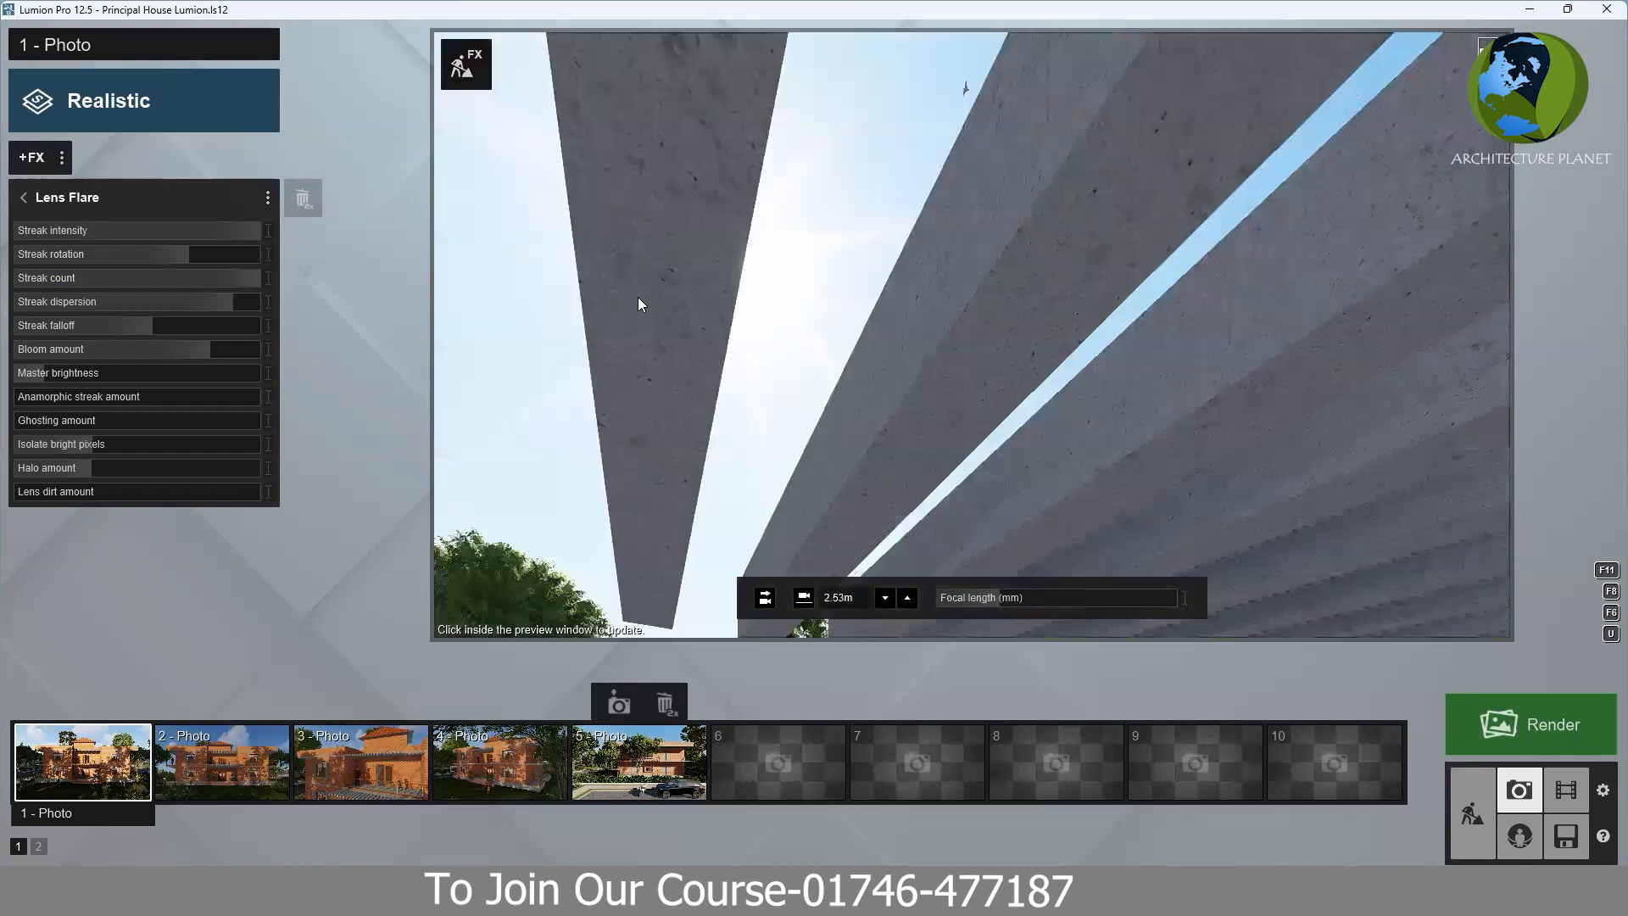
scroll(637, 297, "up", 1)
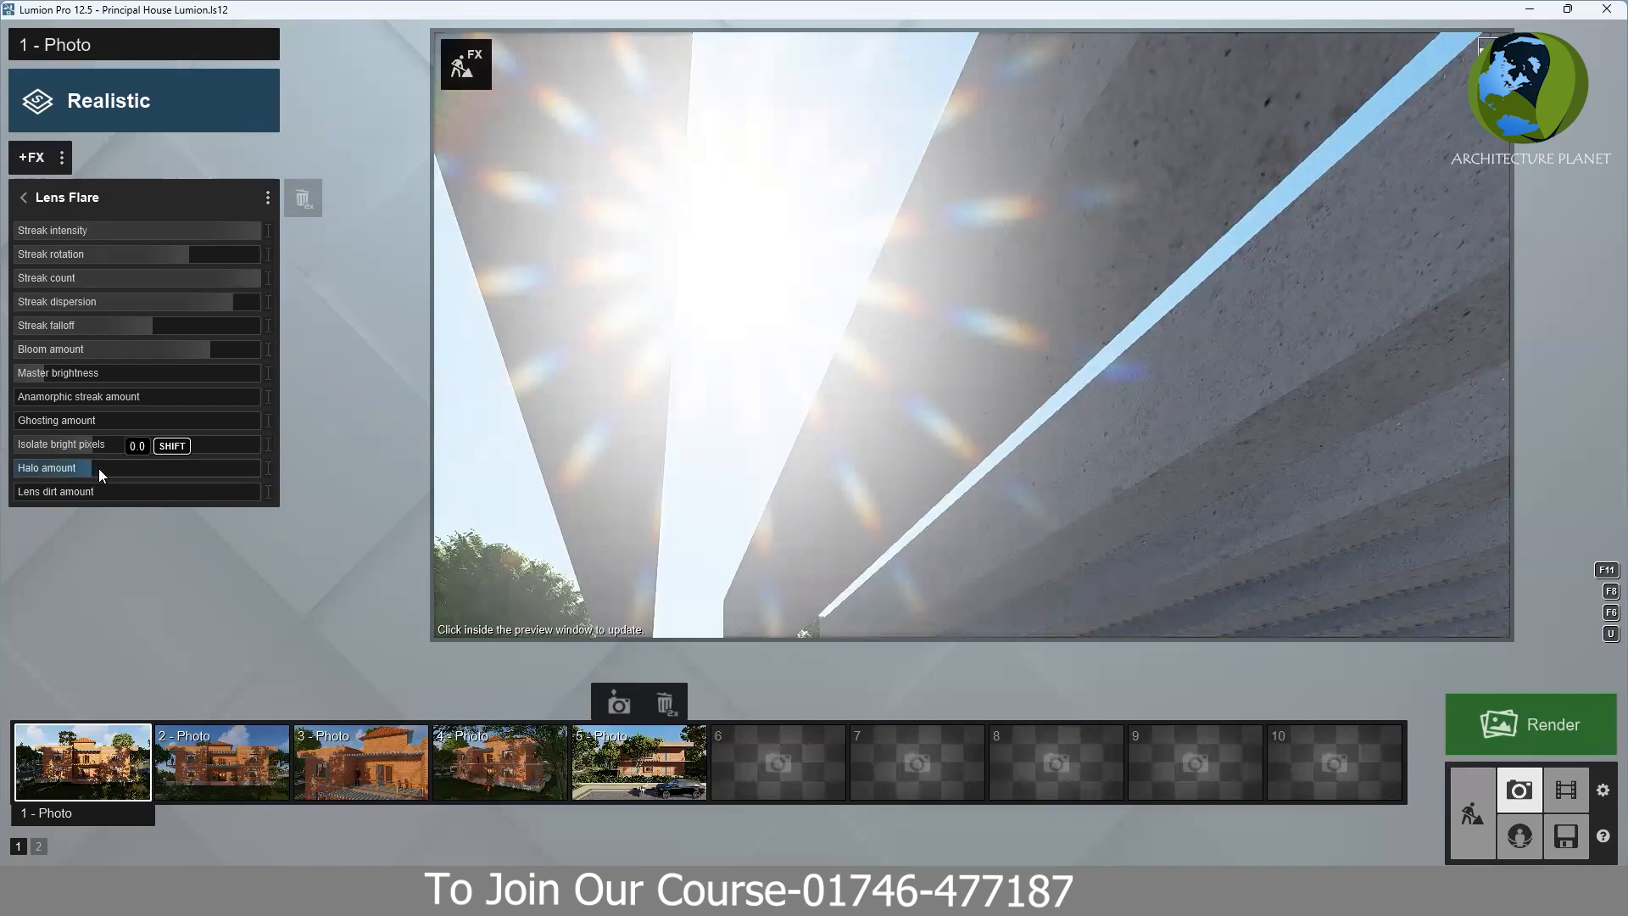
mouse_move(707, 221)
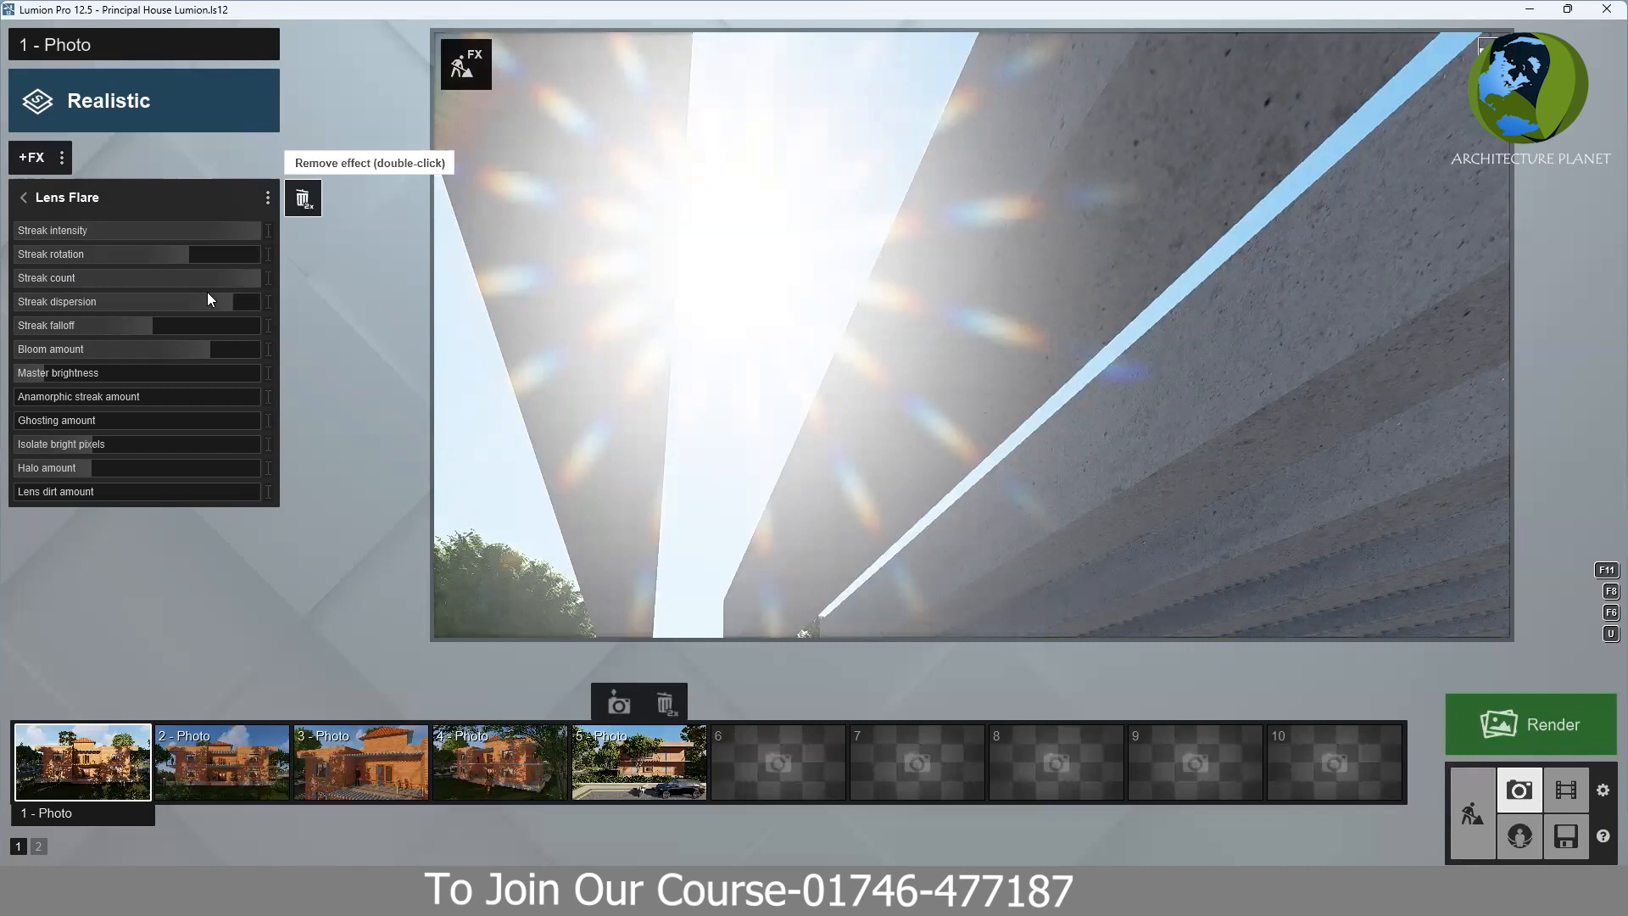
double_click(303, 199)
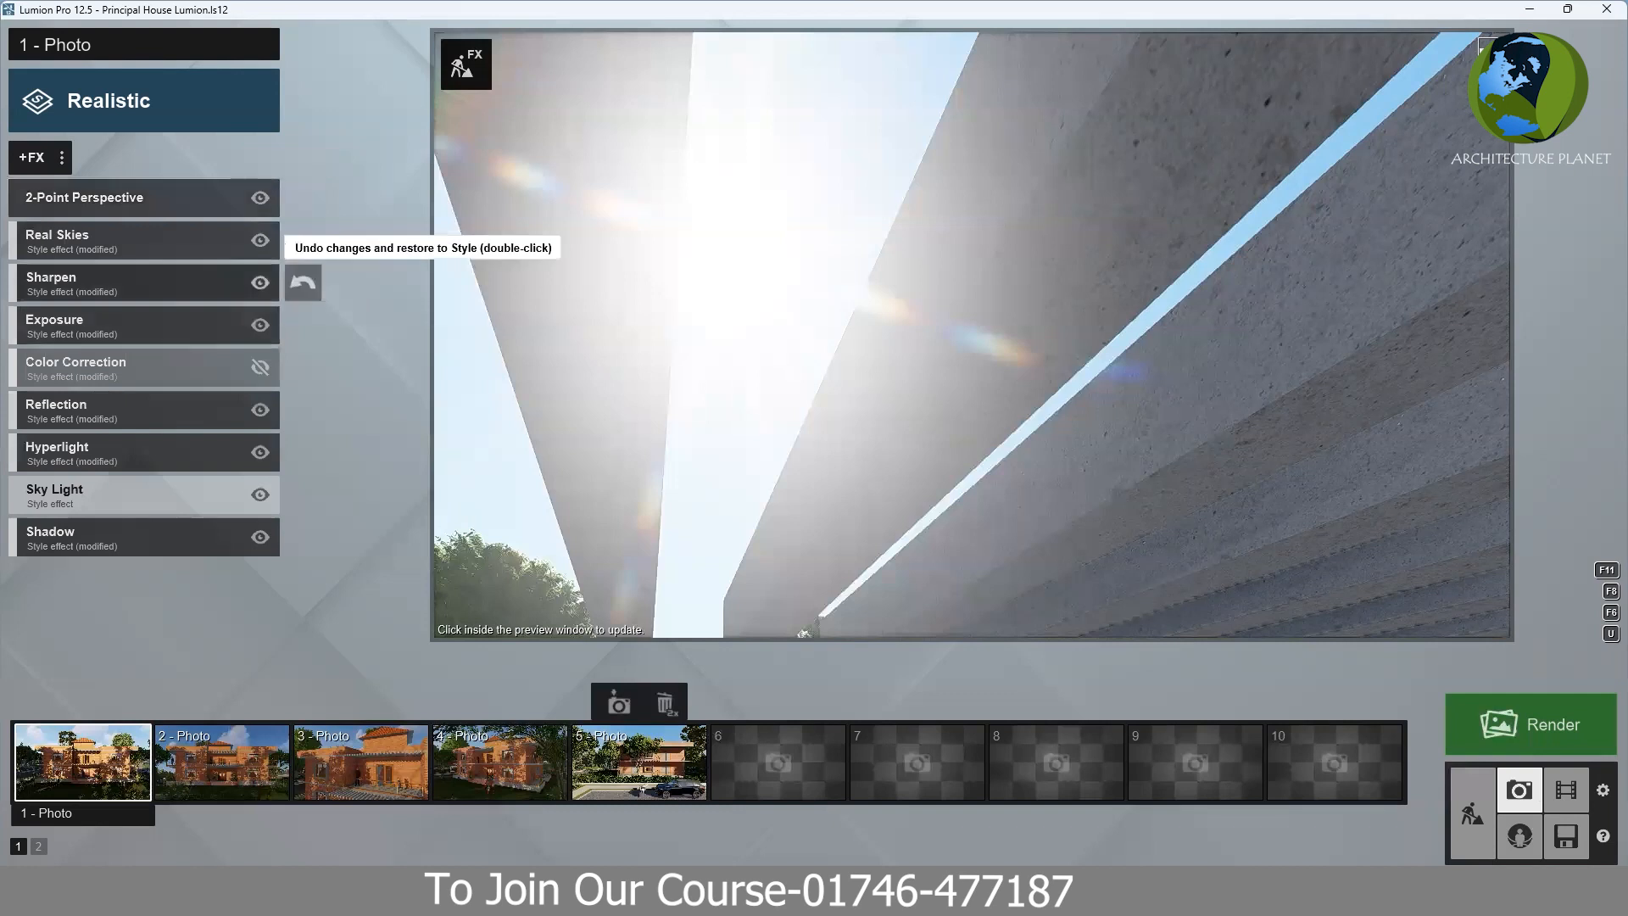
- Frame the front of the house and add the Chromatic Aberrations effect with dispersion at its maximum
right_click_drag(972, 334, 971, 430)
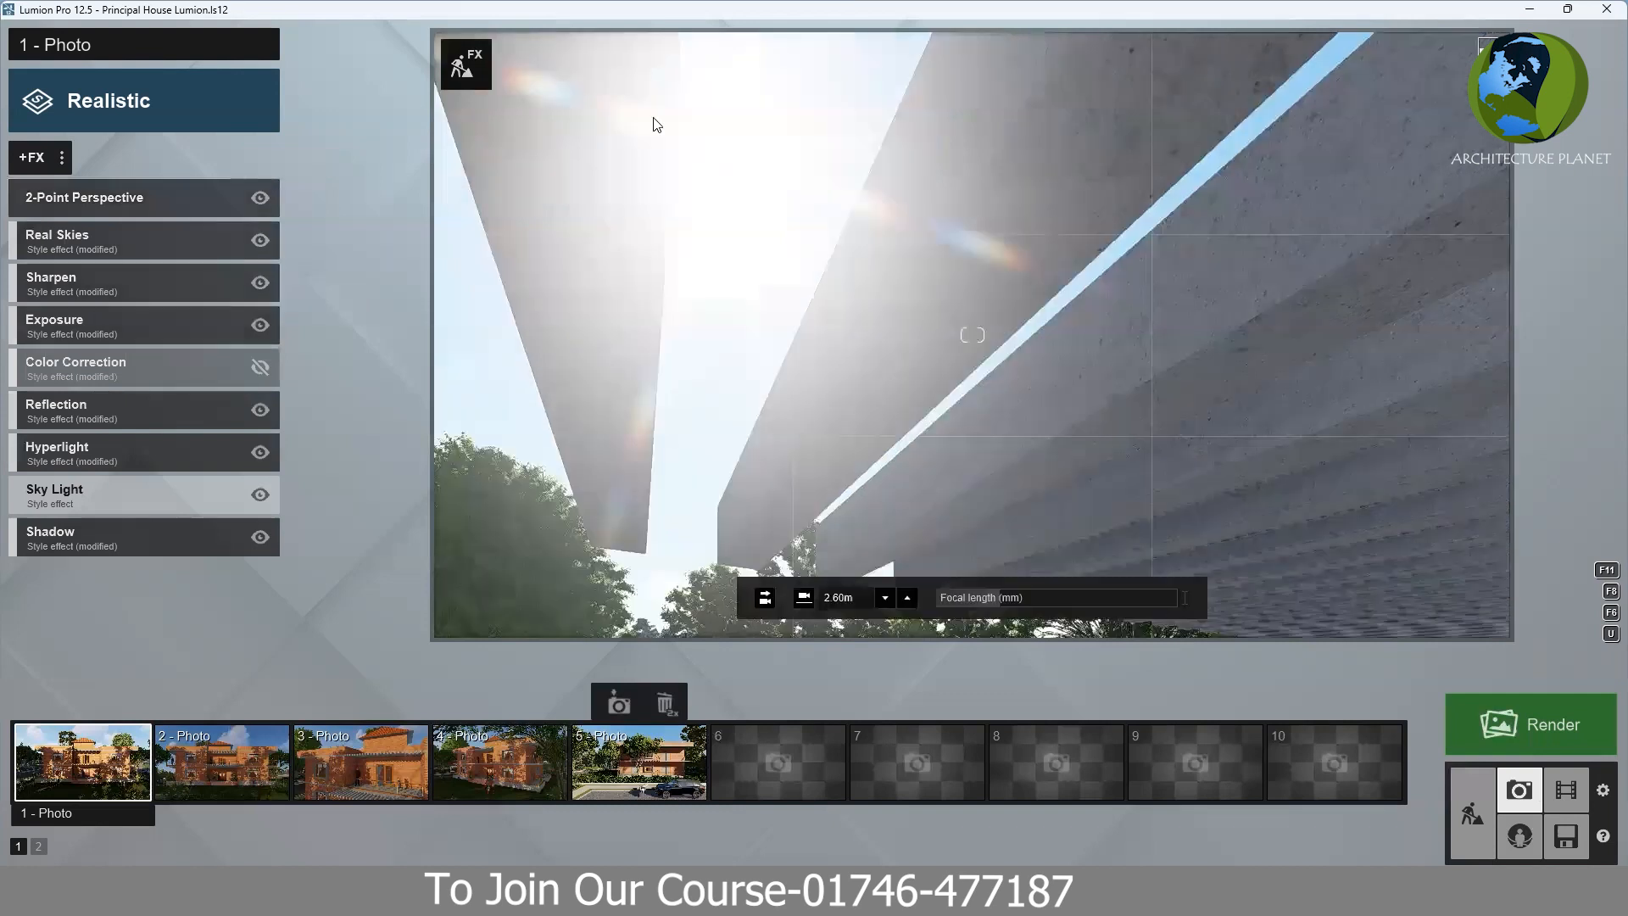
right_click_drag(911, 254, 741, 593)
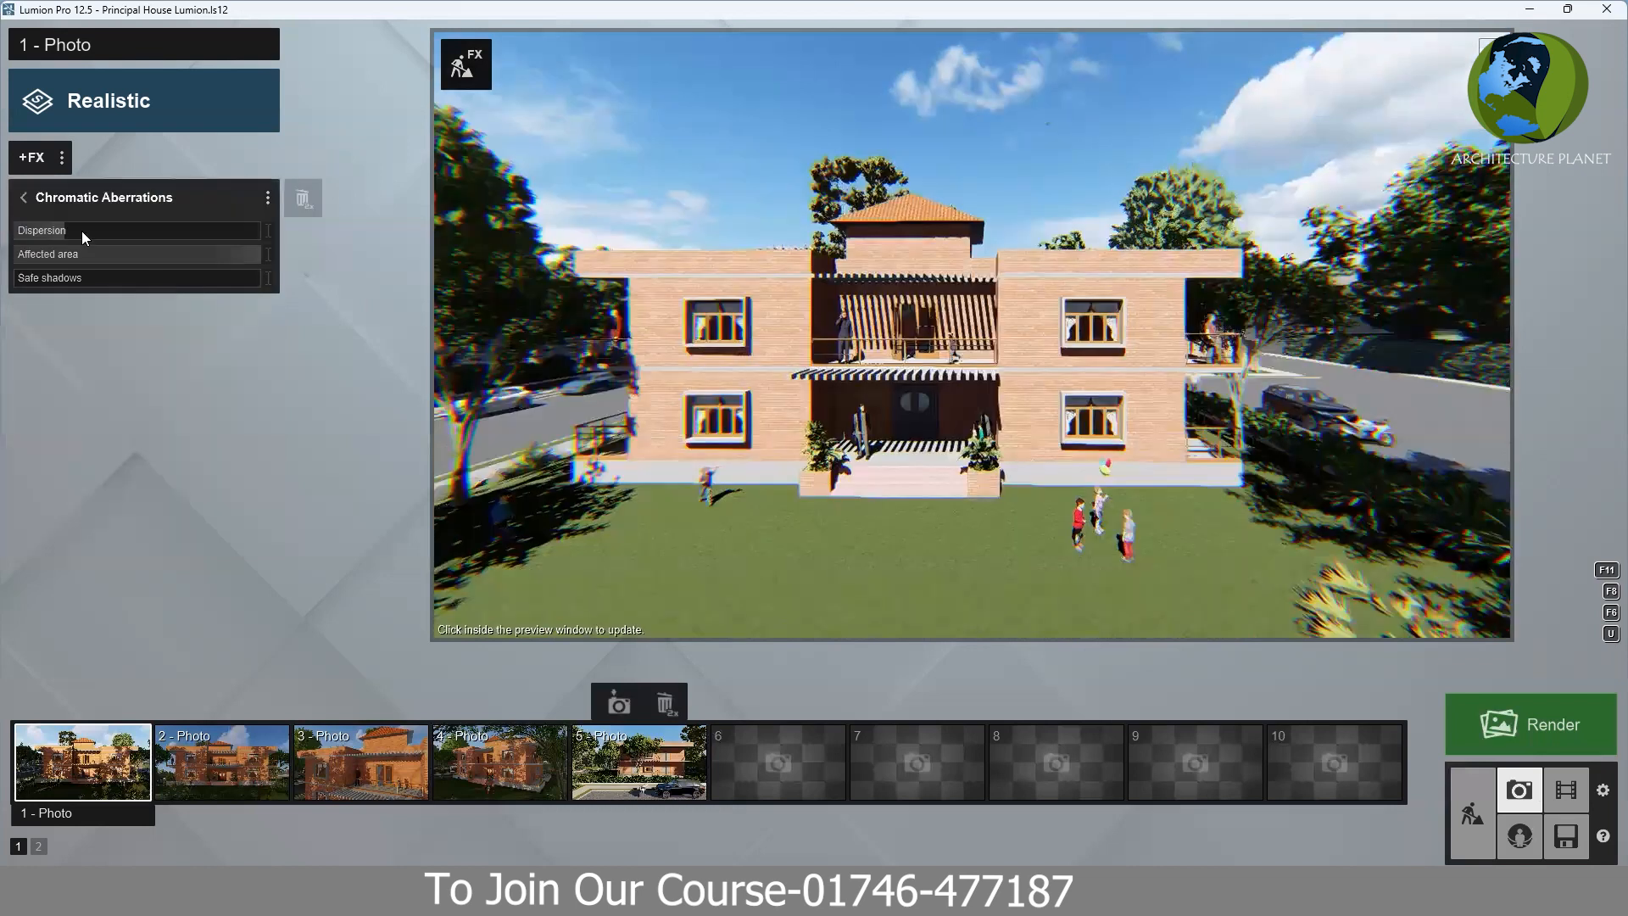
mouse_move(82, 230)
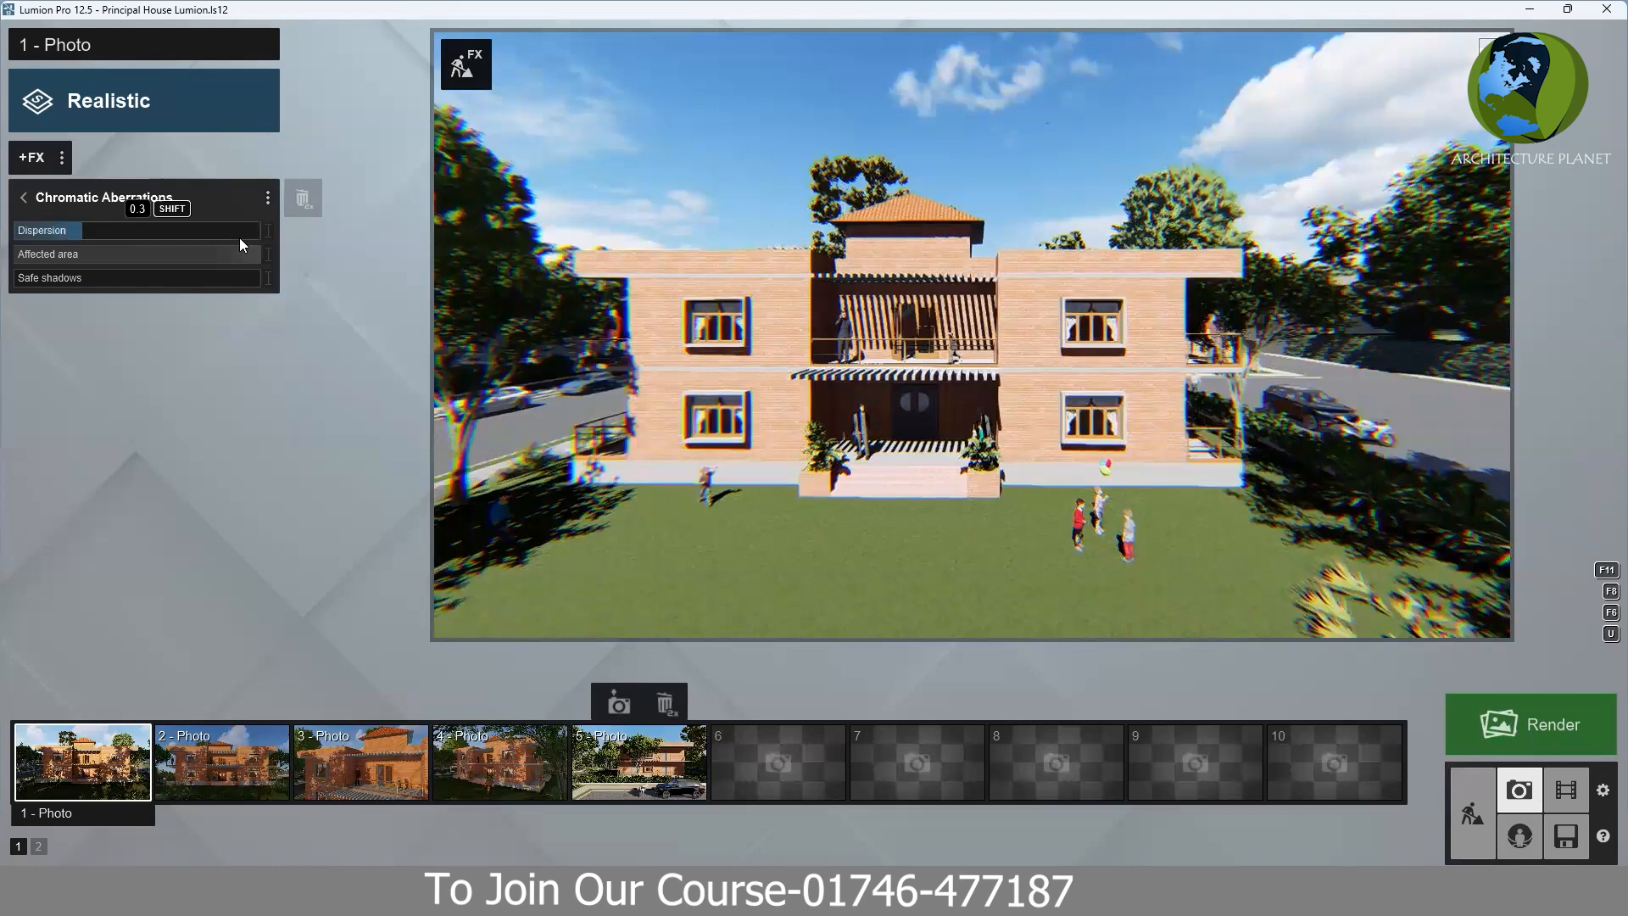
left_click(239, 236)
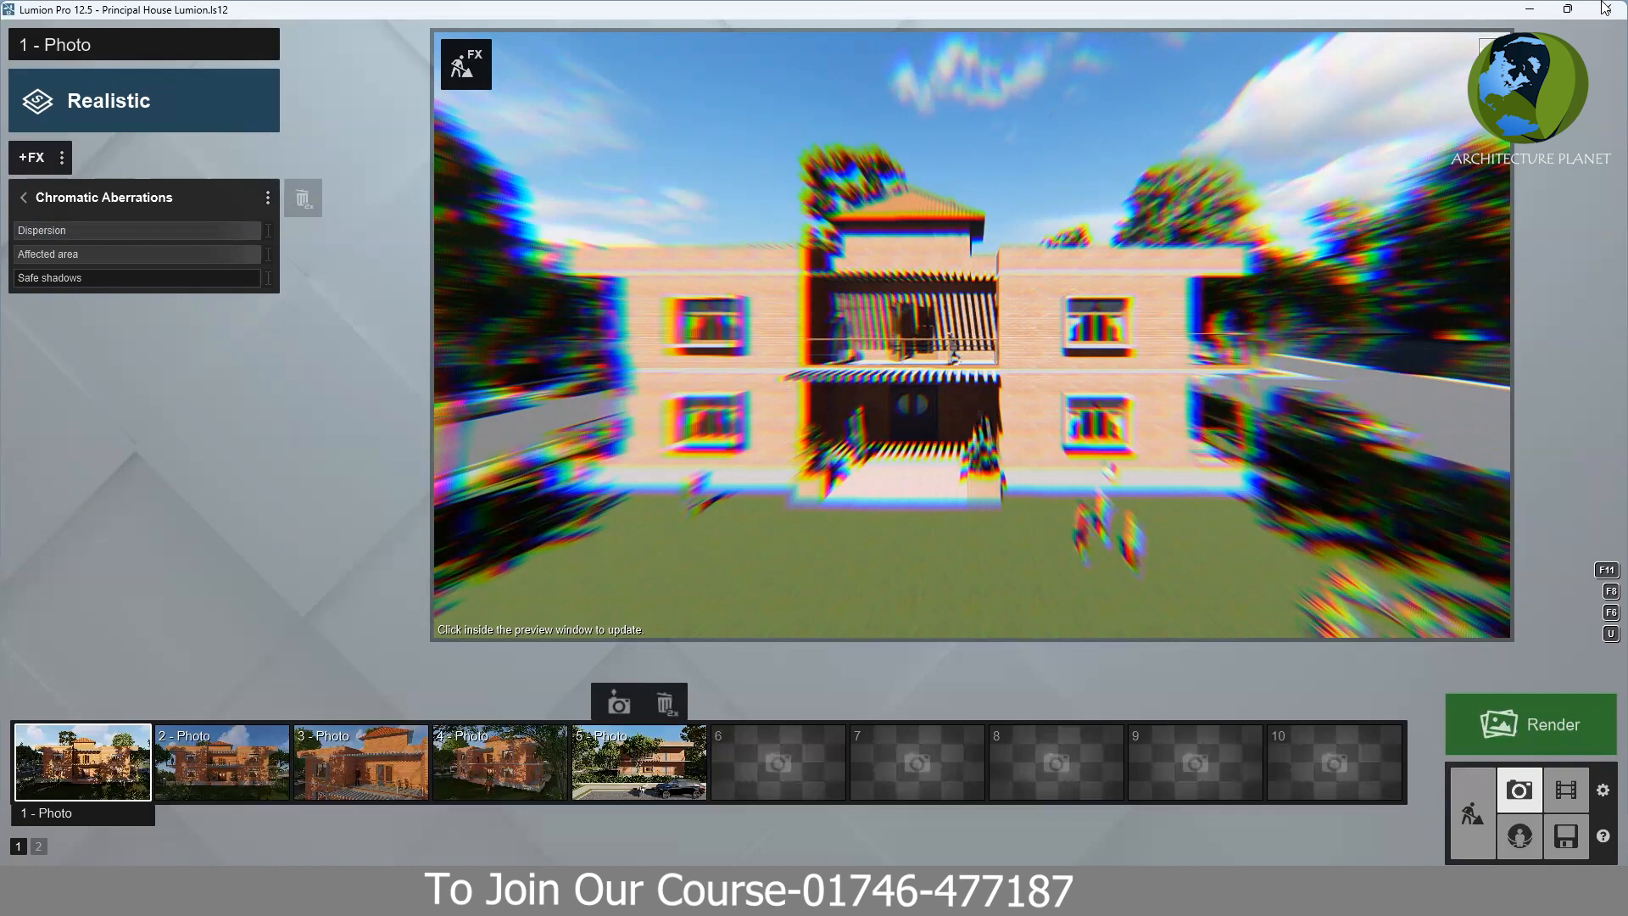
- Try affected area values of 0.7 and 0.0 for Chromatic Aberrations, settle at about 0.5, and raise safe shadows to 1.0
mouse_move(653, 483)
mouse_move(253, 252)
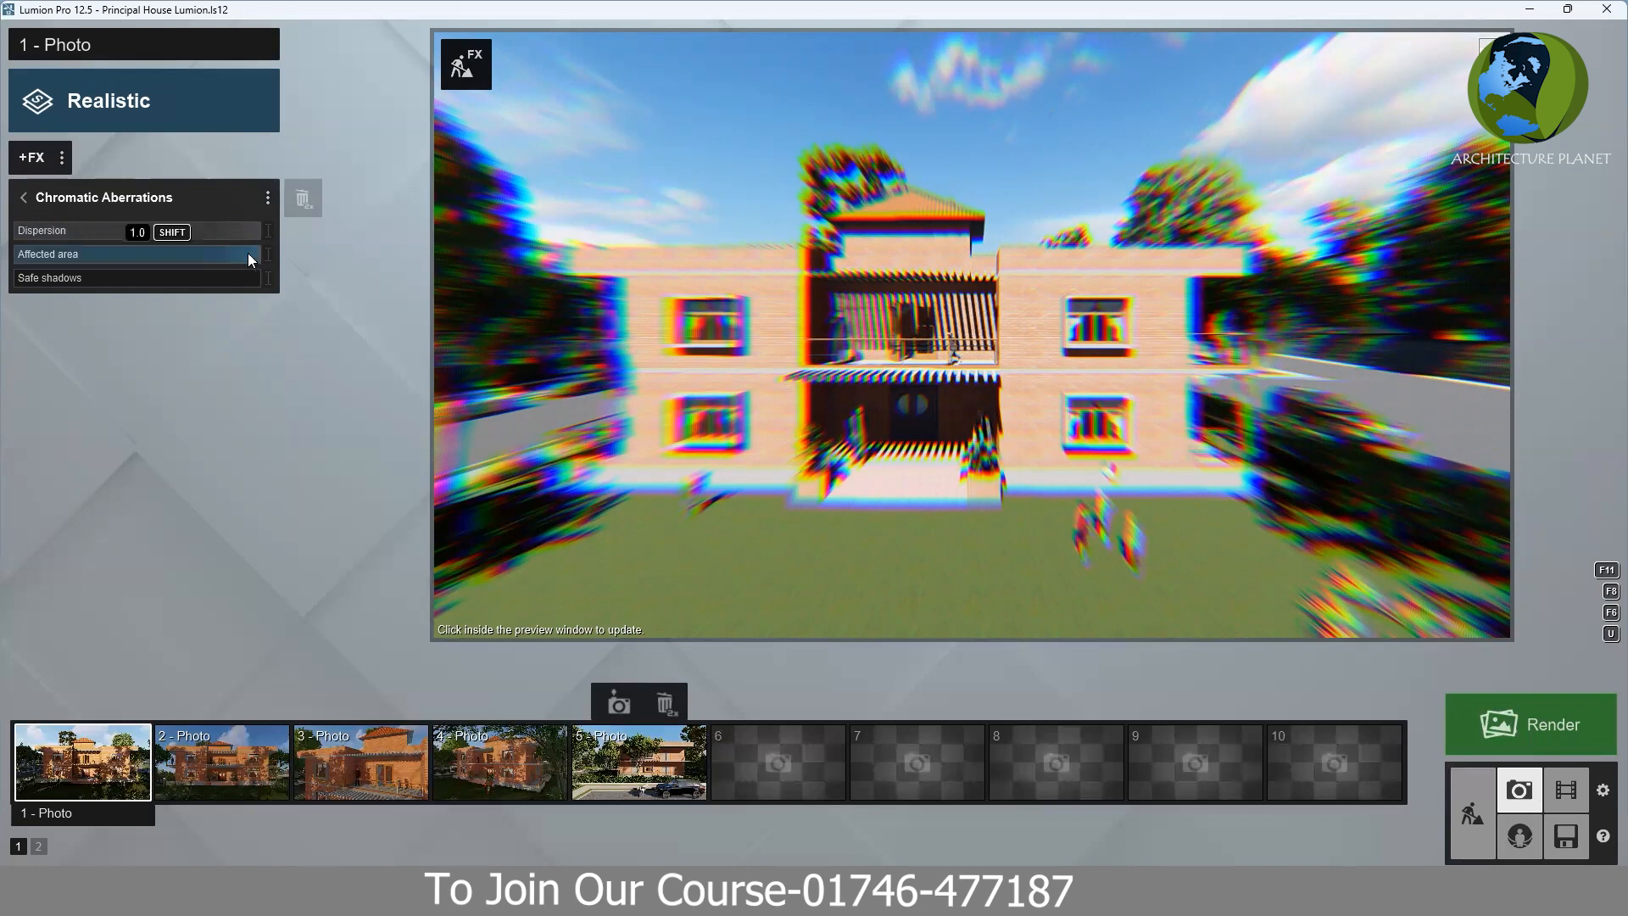
left_click(248, 252)
left_click(185, 253)
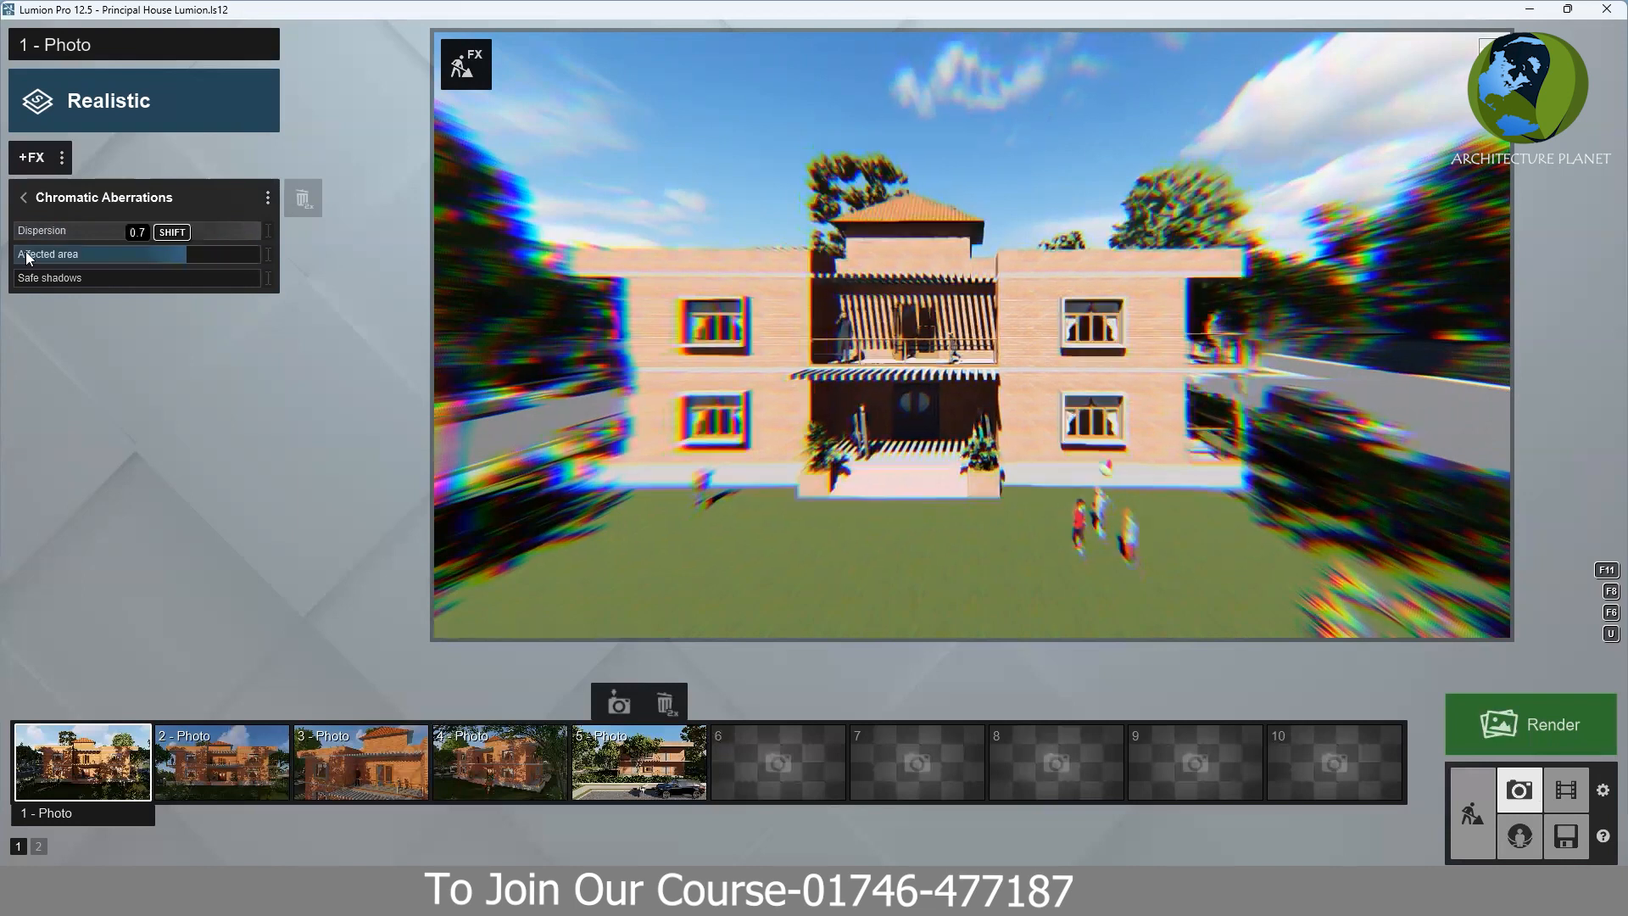
left_click(27, 255)
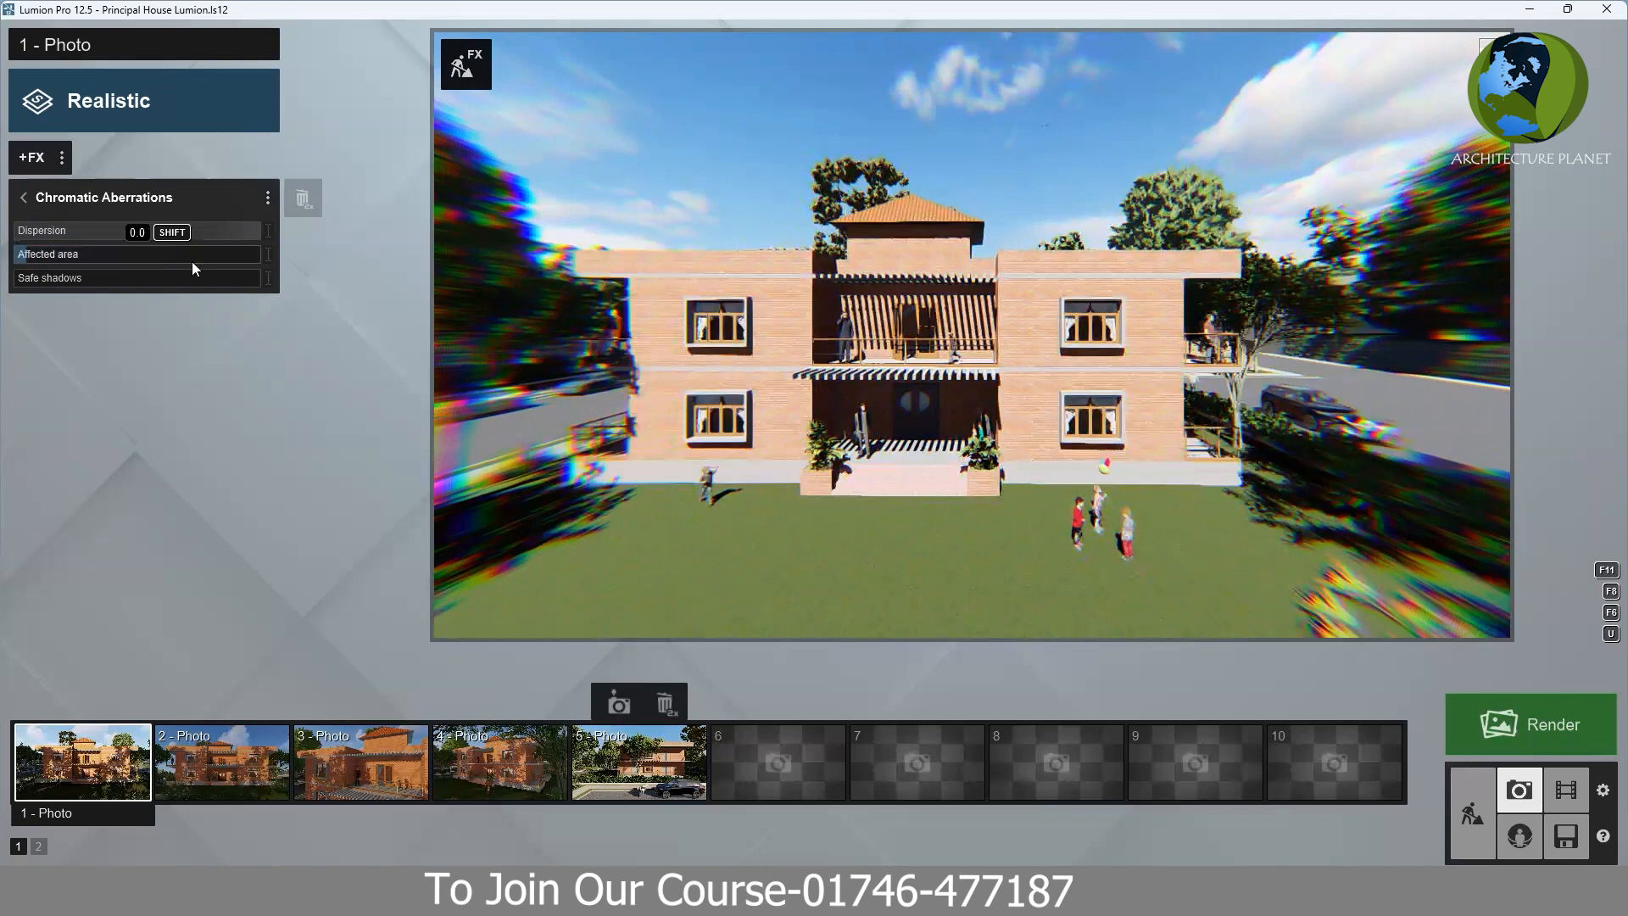
left_click(132, 255)
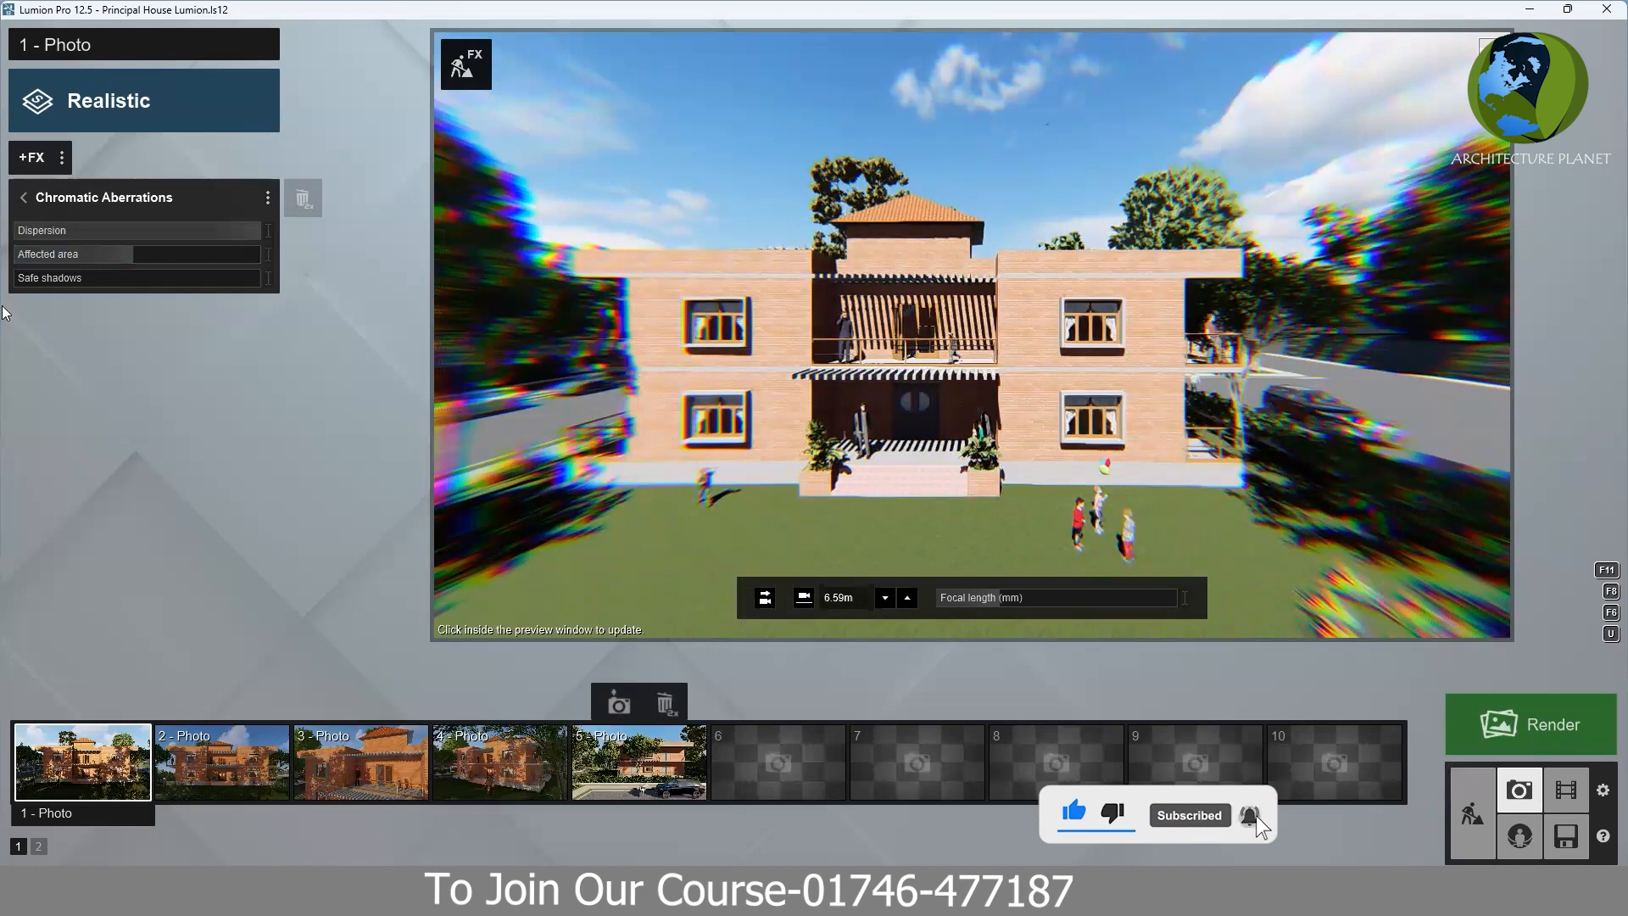
left_click_drag(41, 280, 466, 303)
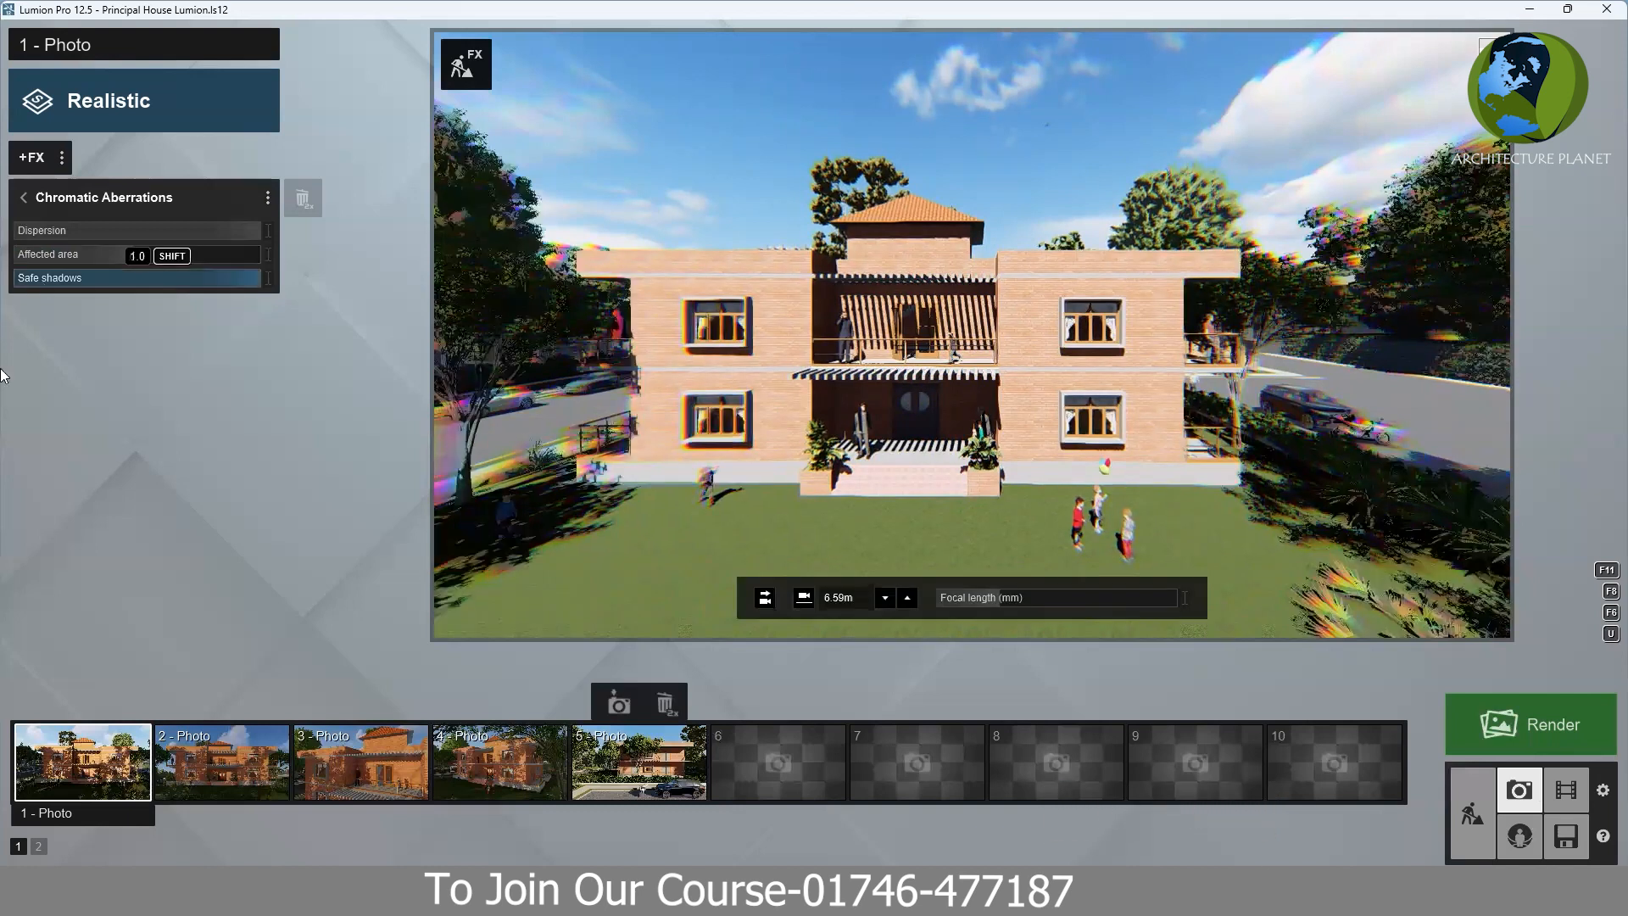
left_click_drag(1, 369, 76, 395)
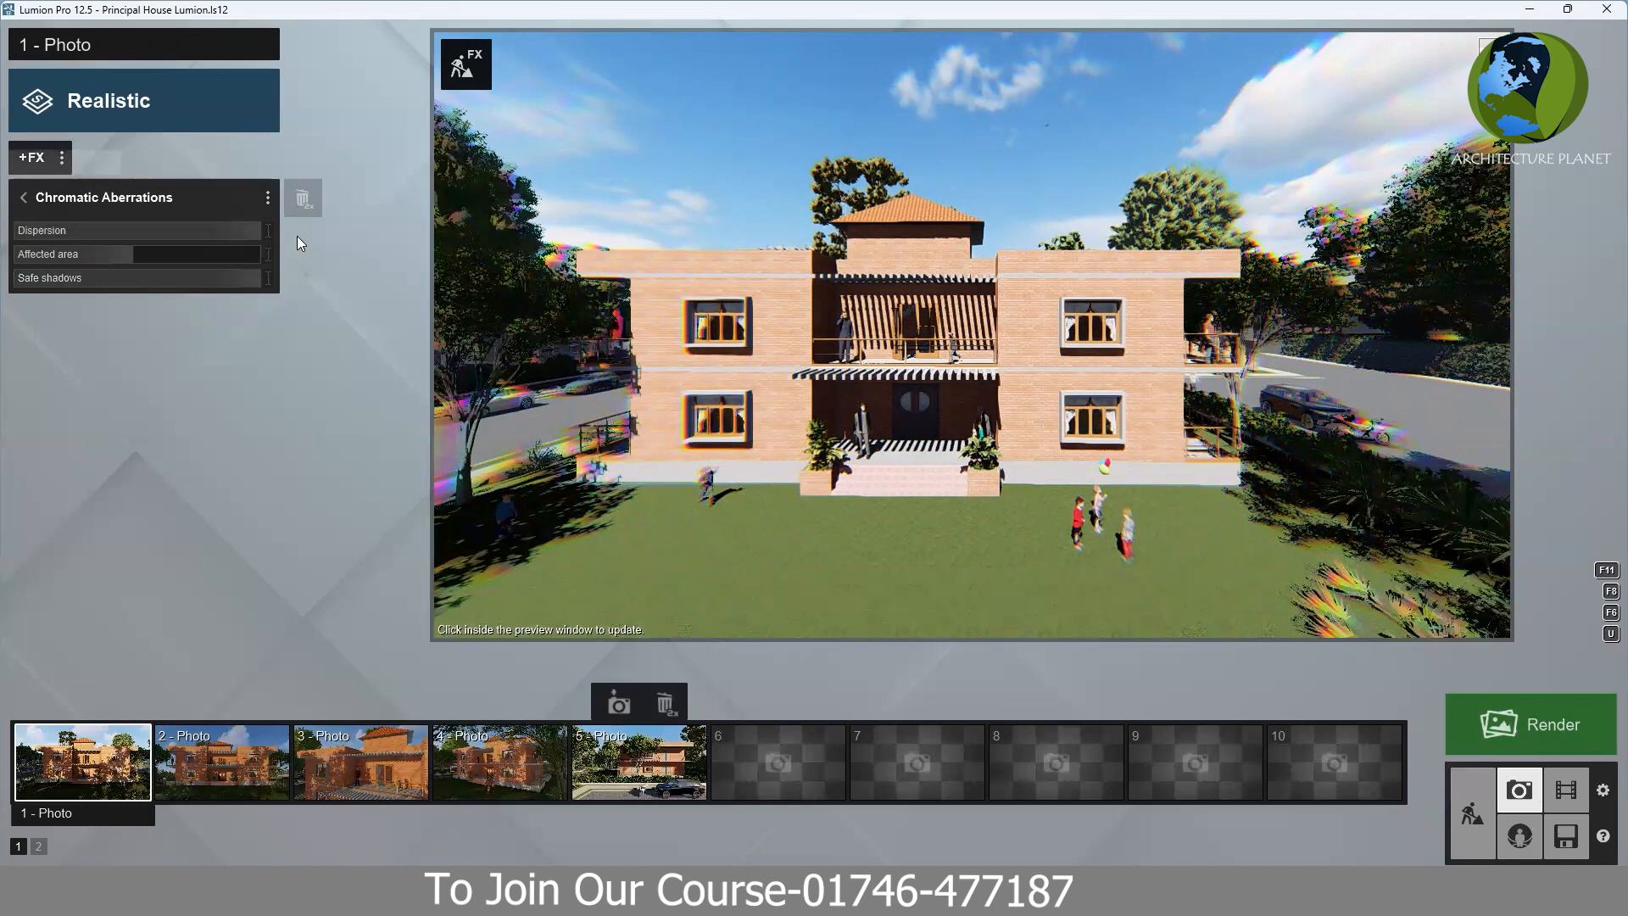
- Replace the Chromatic Aberrations effect with Tilt Shift, using the maximum amount, a shift just below 0.5 and a 180° rotation
double_click(300, 202)
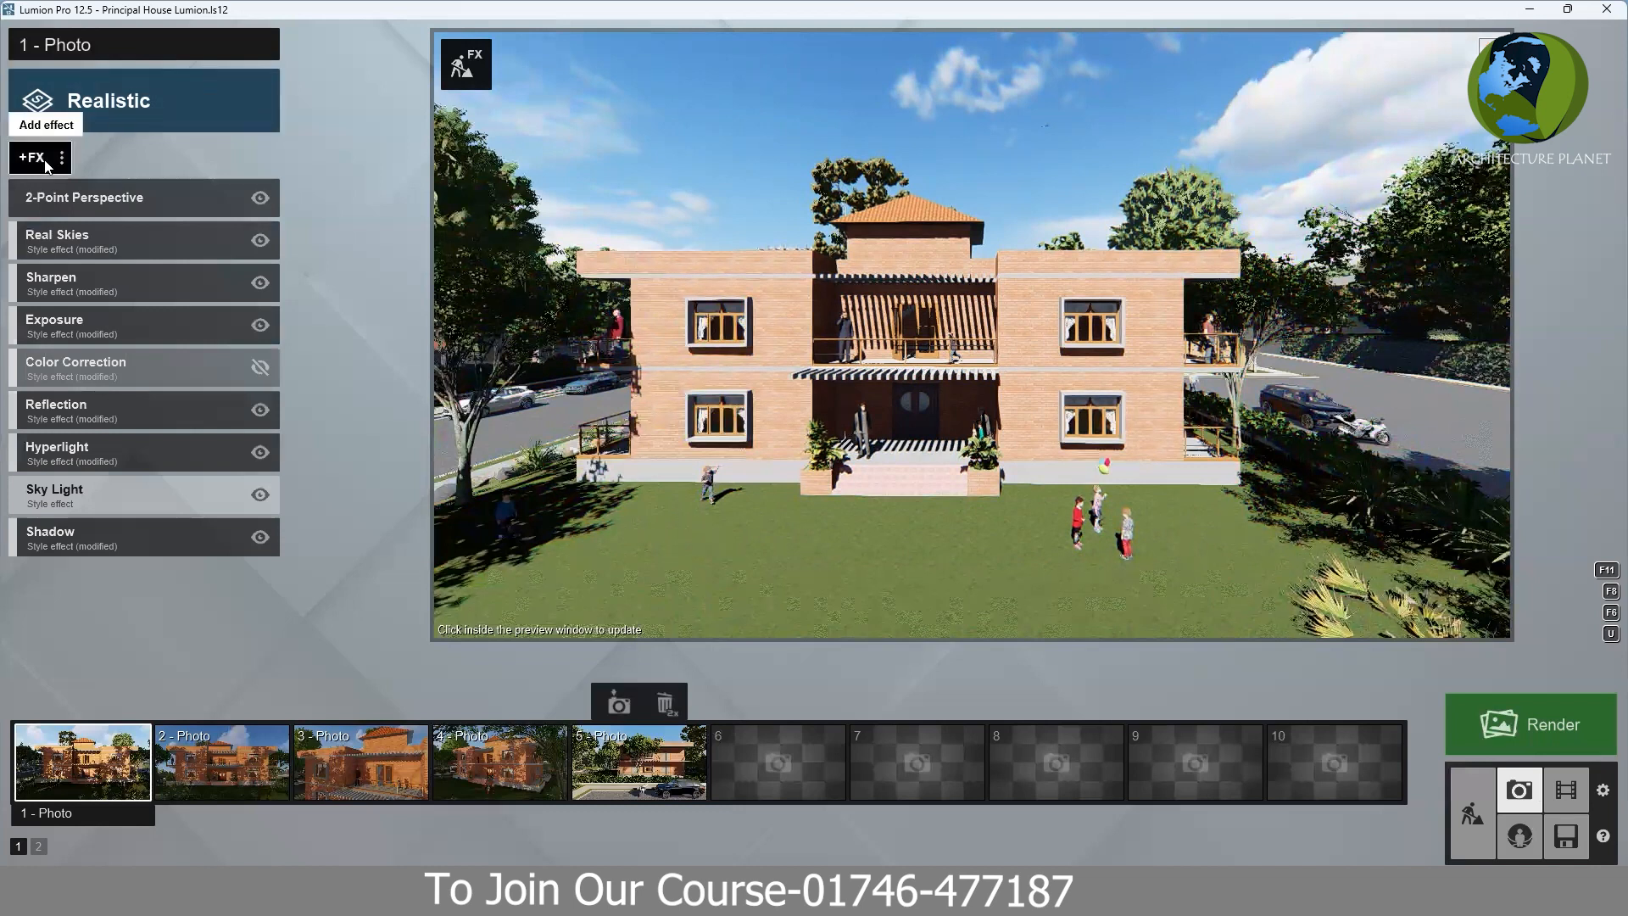
left_click(32, 158)
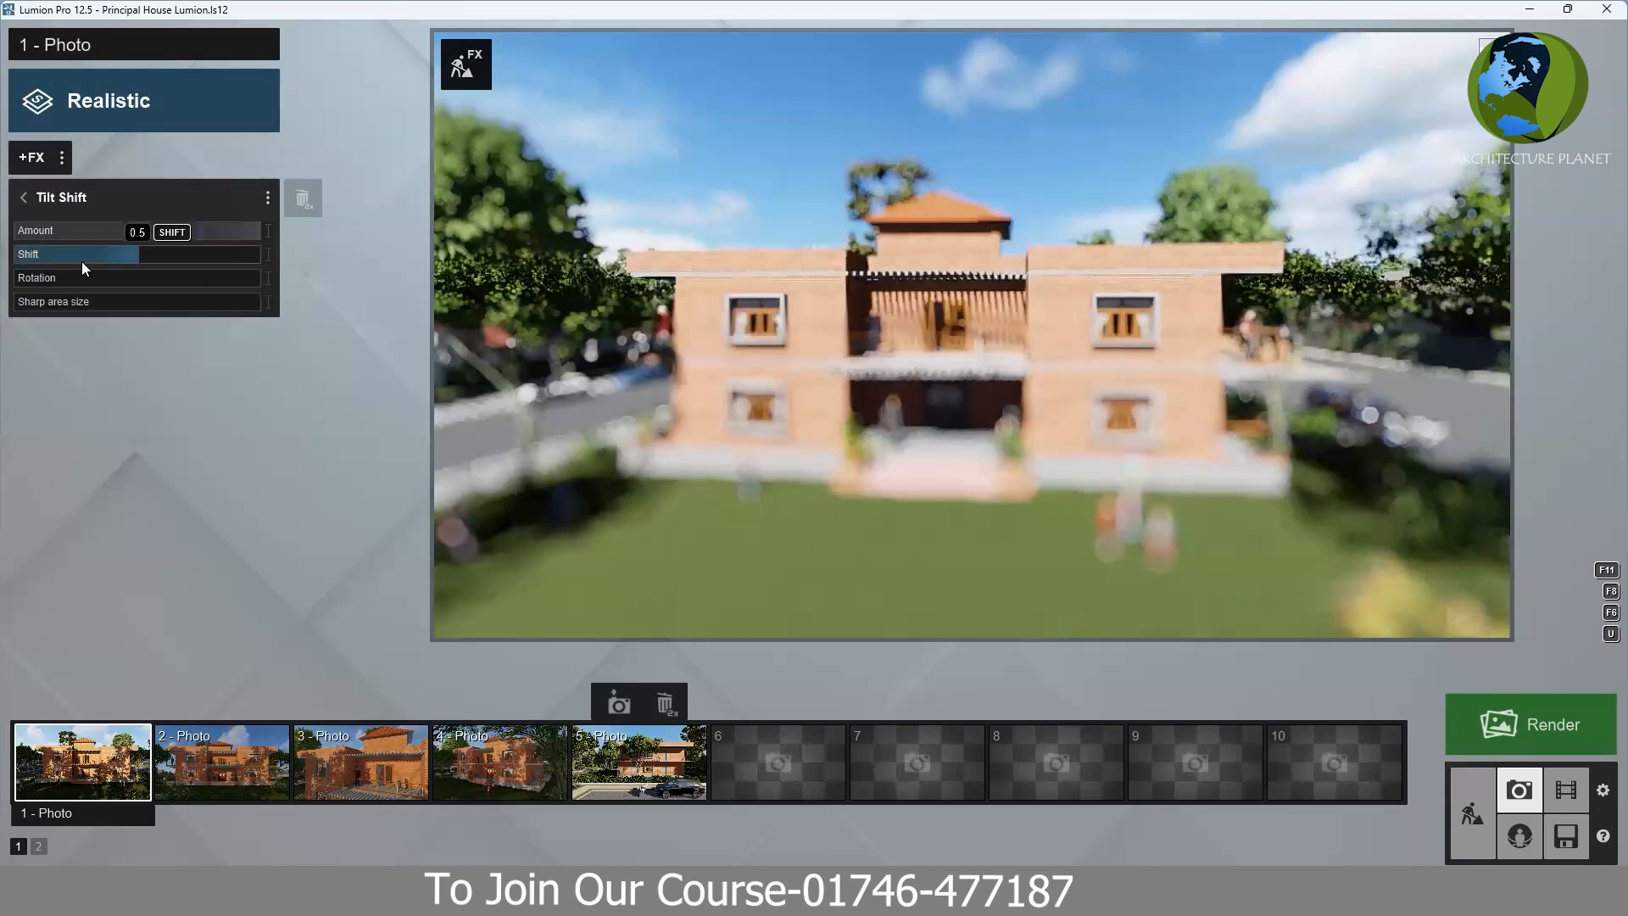
left_click_drag(81, 261, 295, 289)
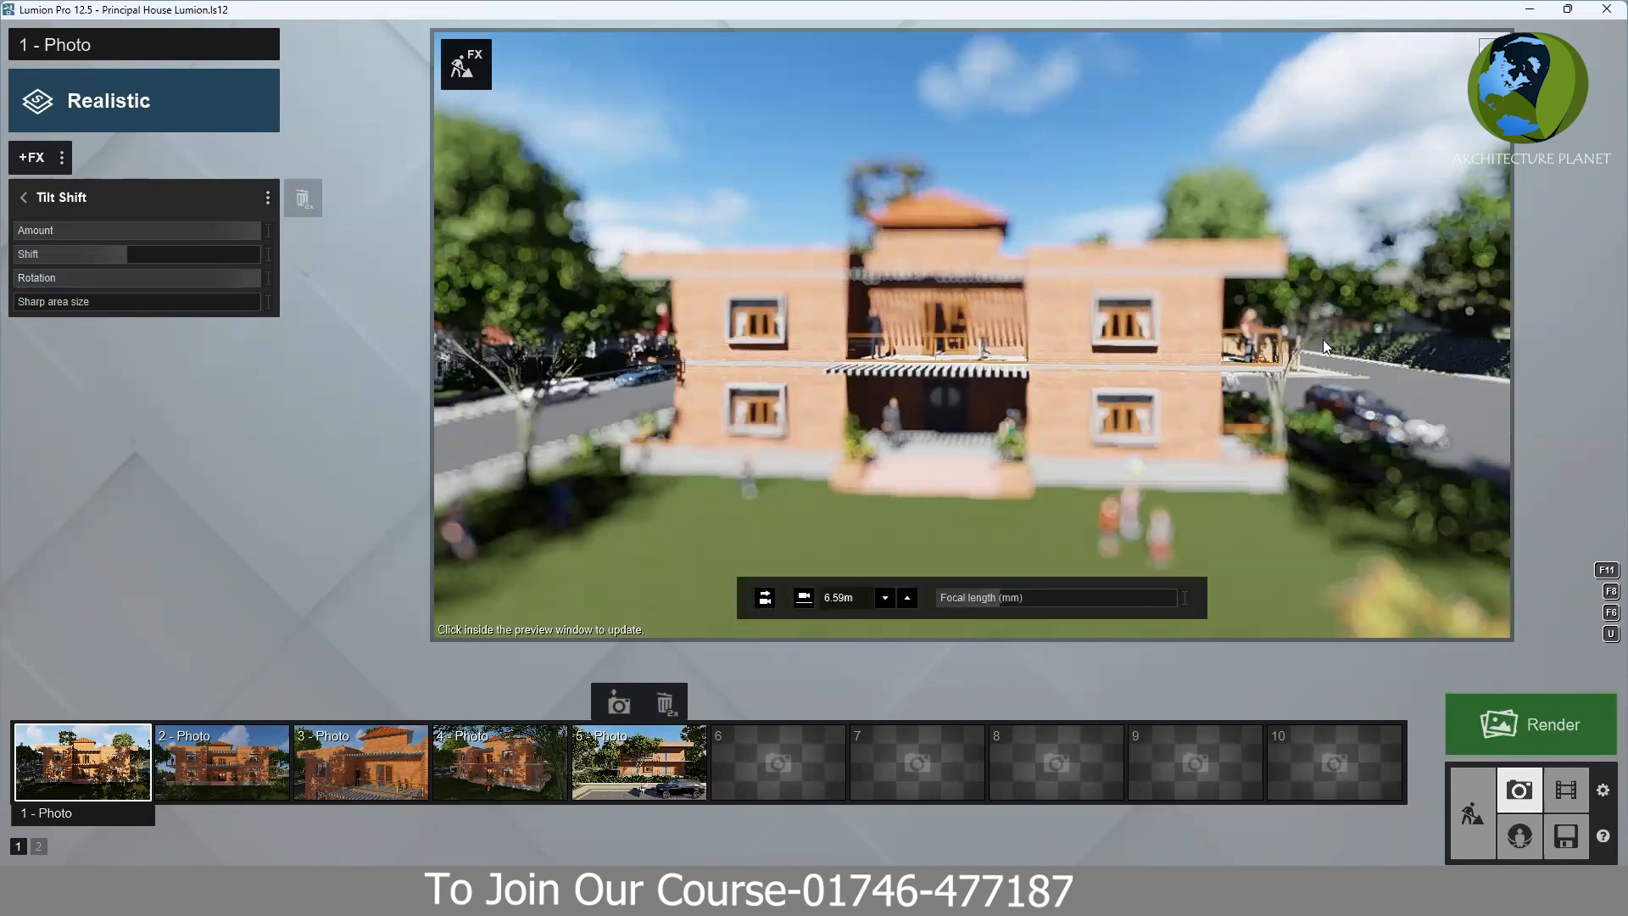
- Try a near-vertical Tilt Shift rotation, widen the sharp area size to about 0.5, and return the rotation to its maximum
mouse_move(224, 288)
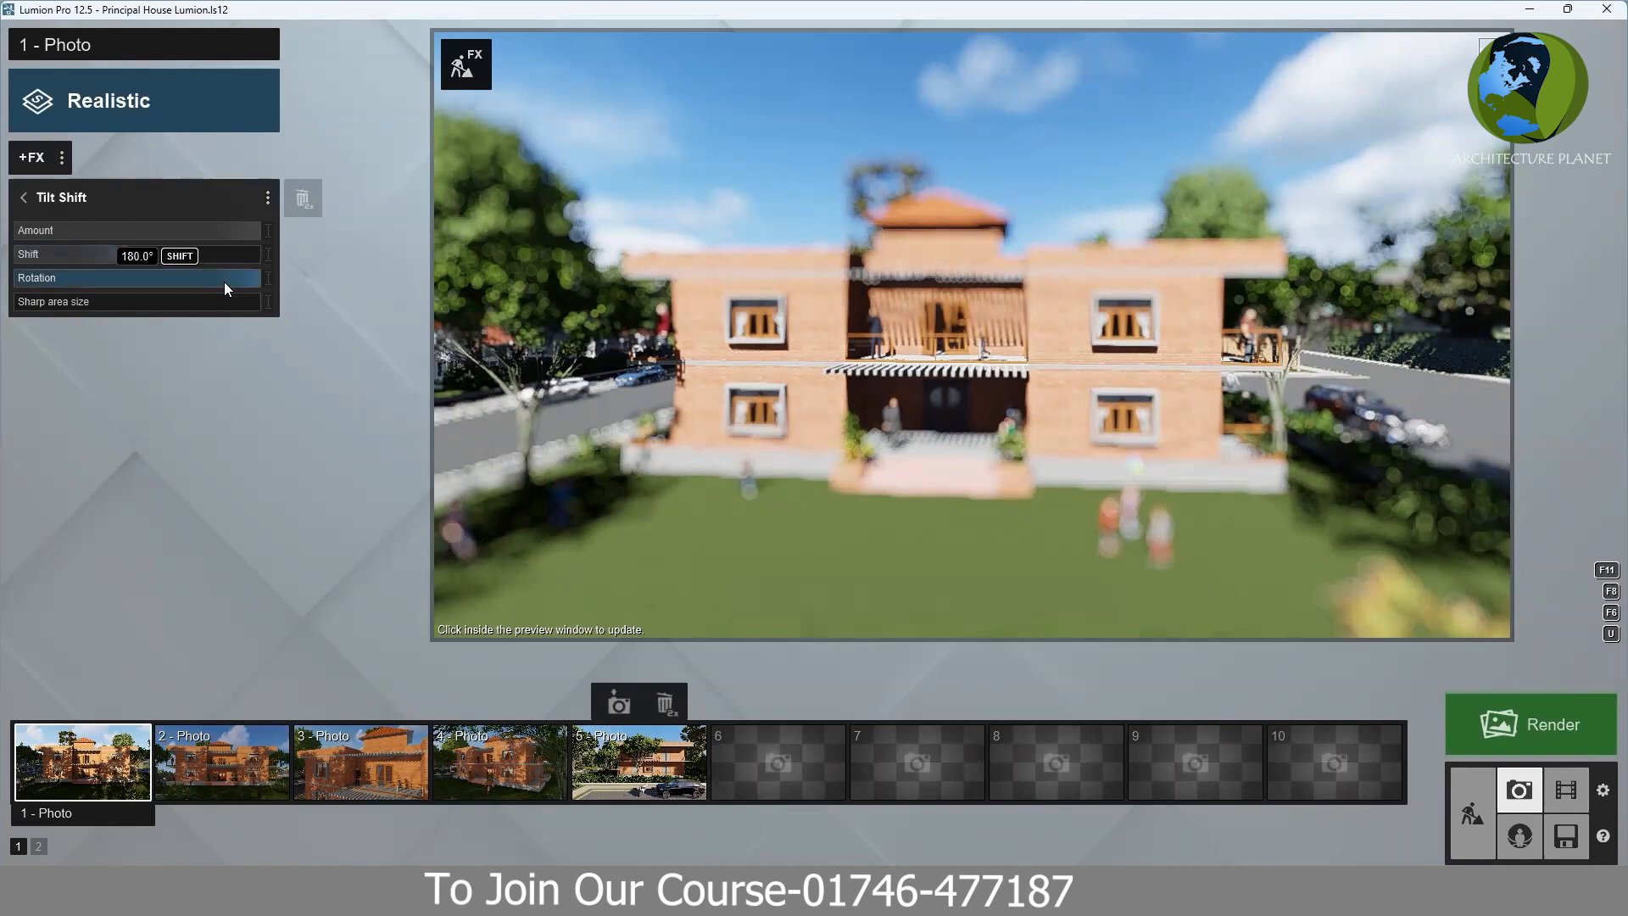
left_click_drag(224, 283, 122, 301)
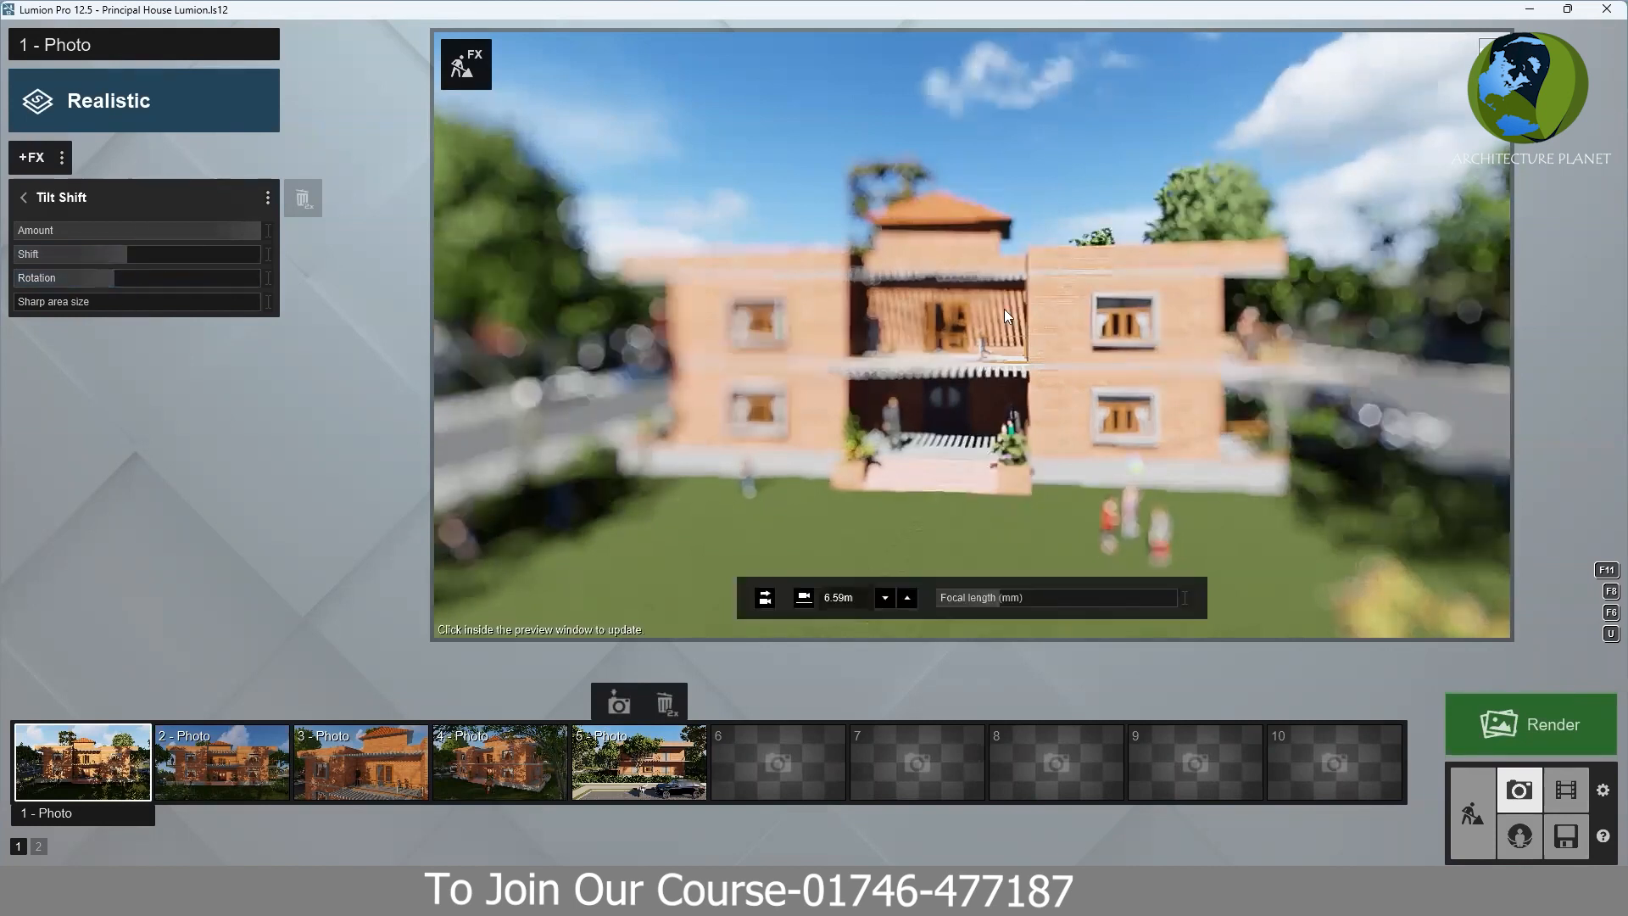
left_click_drag(27, 304, 157, 310)
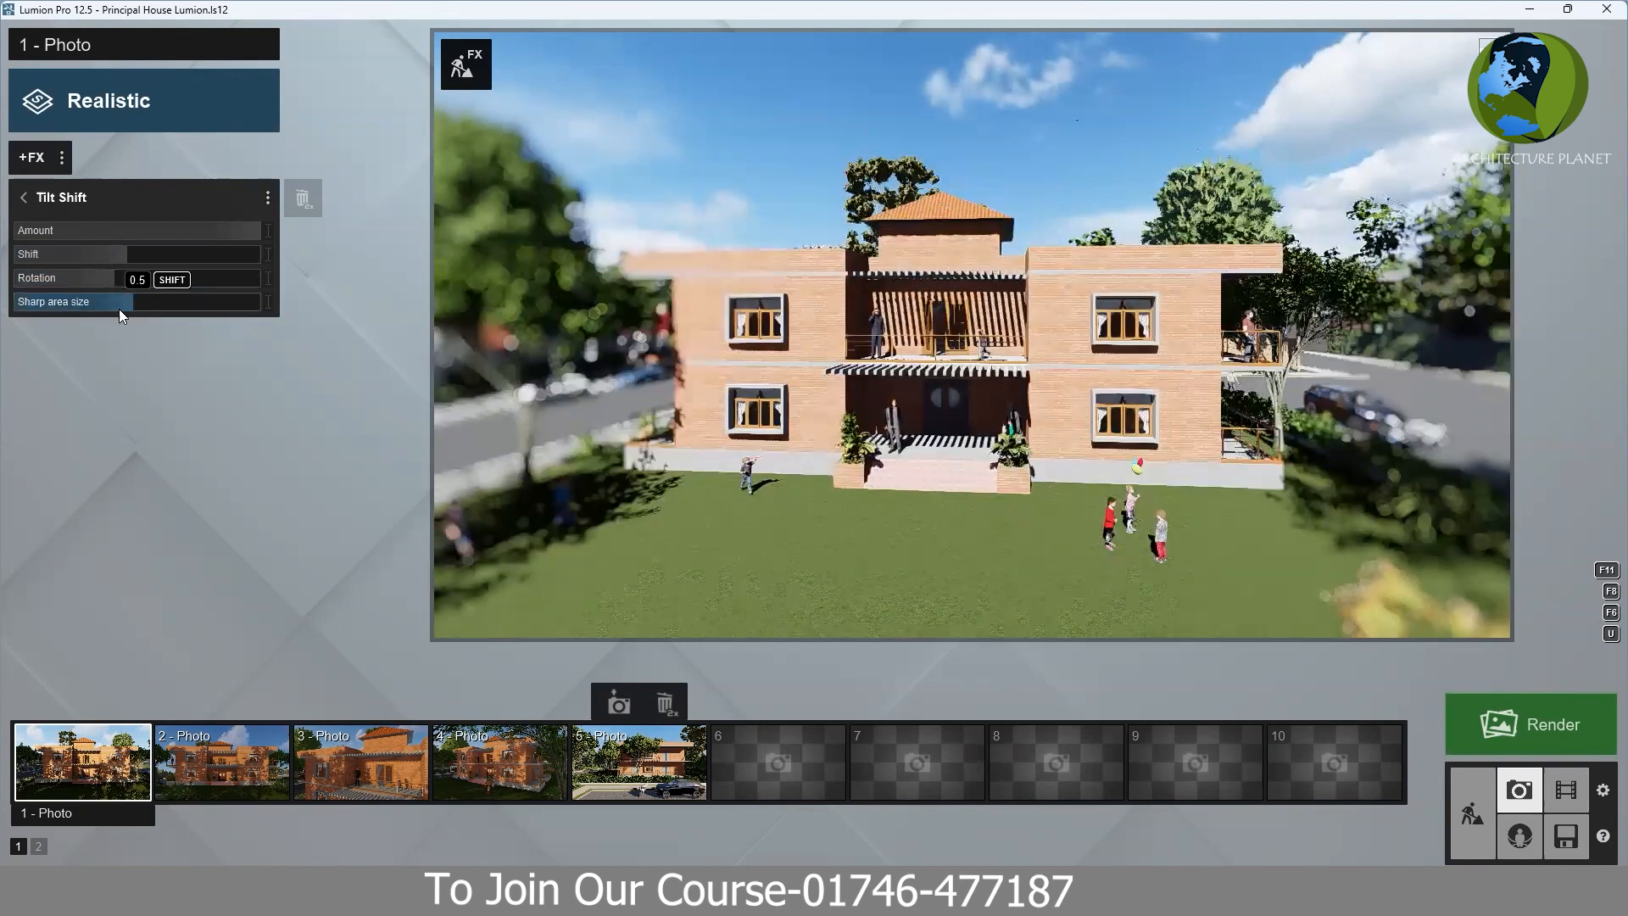
left_click_drag(103, 280, 265, 274)
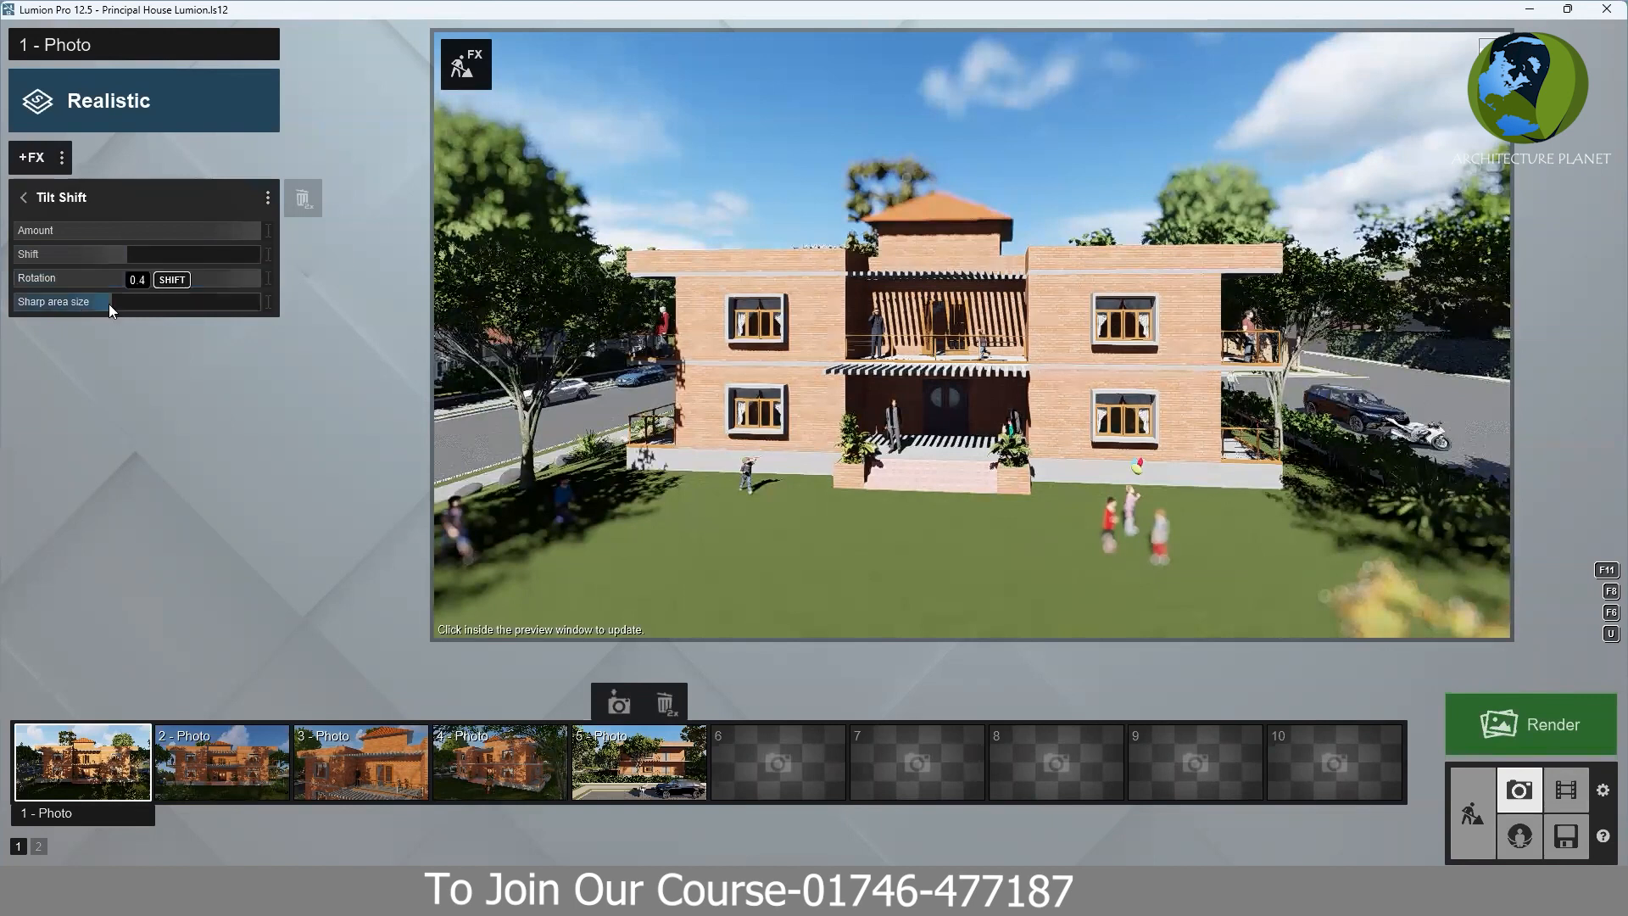
- Try Tilt Shift sharp area sizes between about 0.2 and 0.5, nudge the shift to about 0.5, and settle the sharp area at about 0.5
left_click(145, 307)
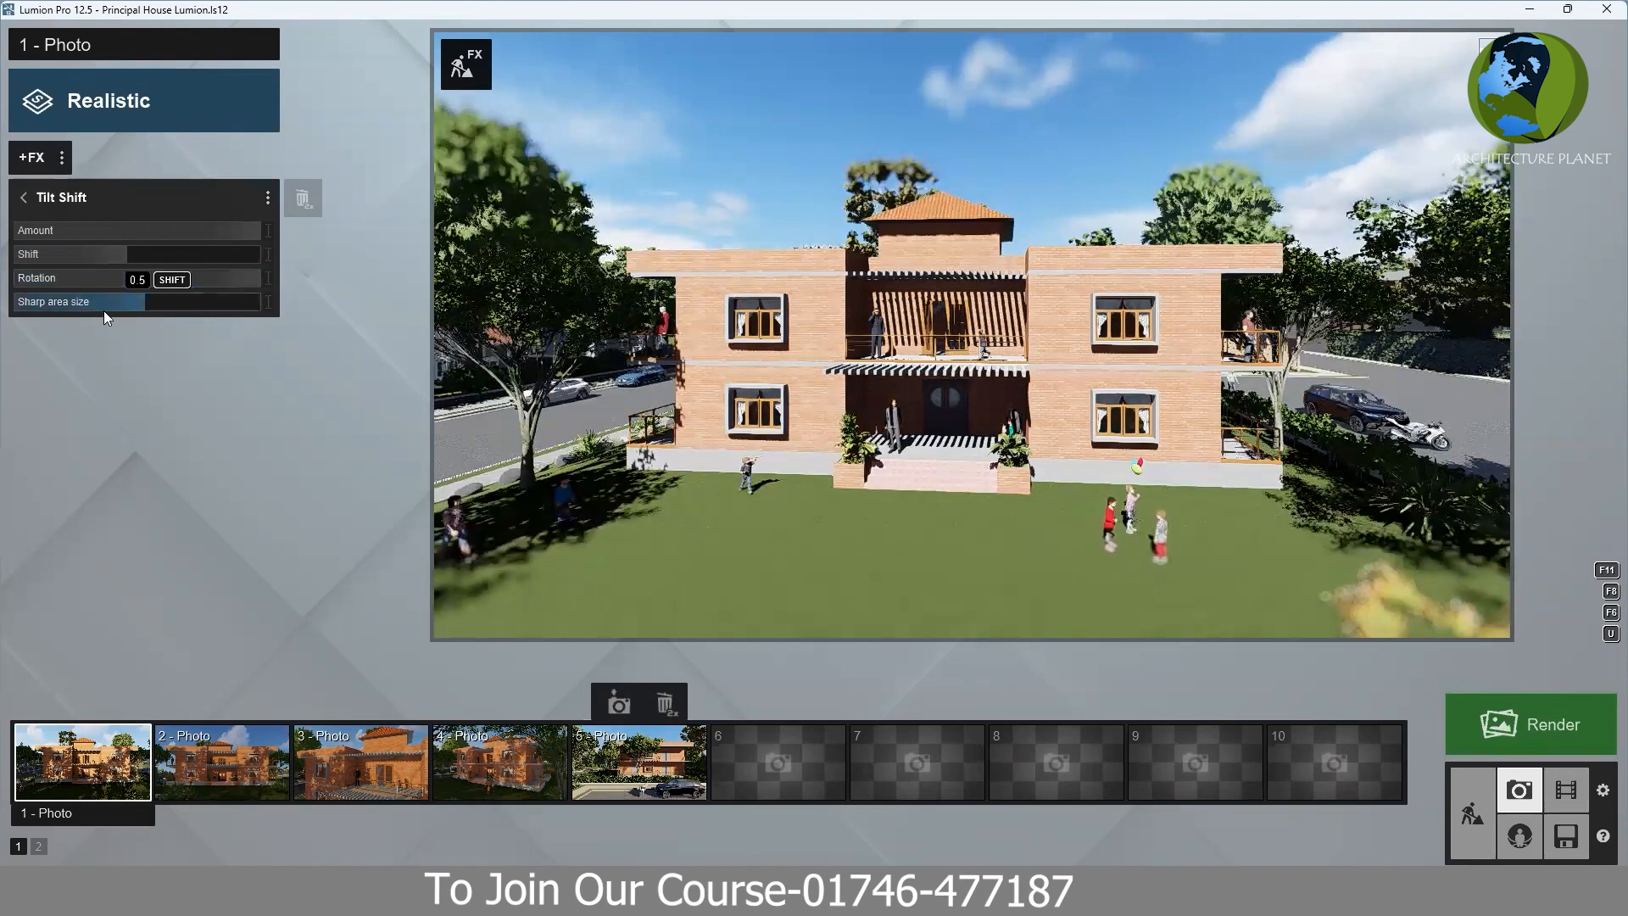
left_click_drag(104, 310, 49, 305)
left_click(49, 305)
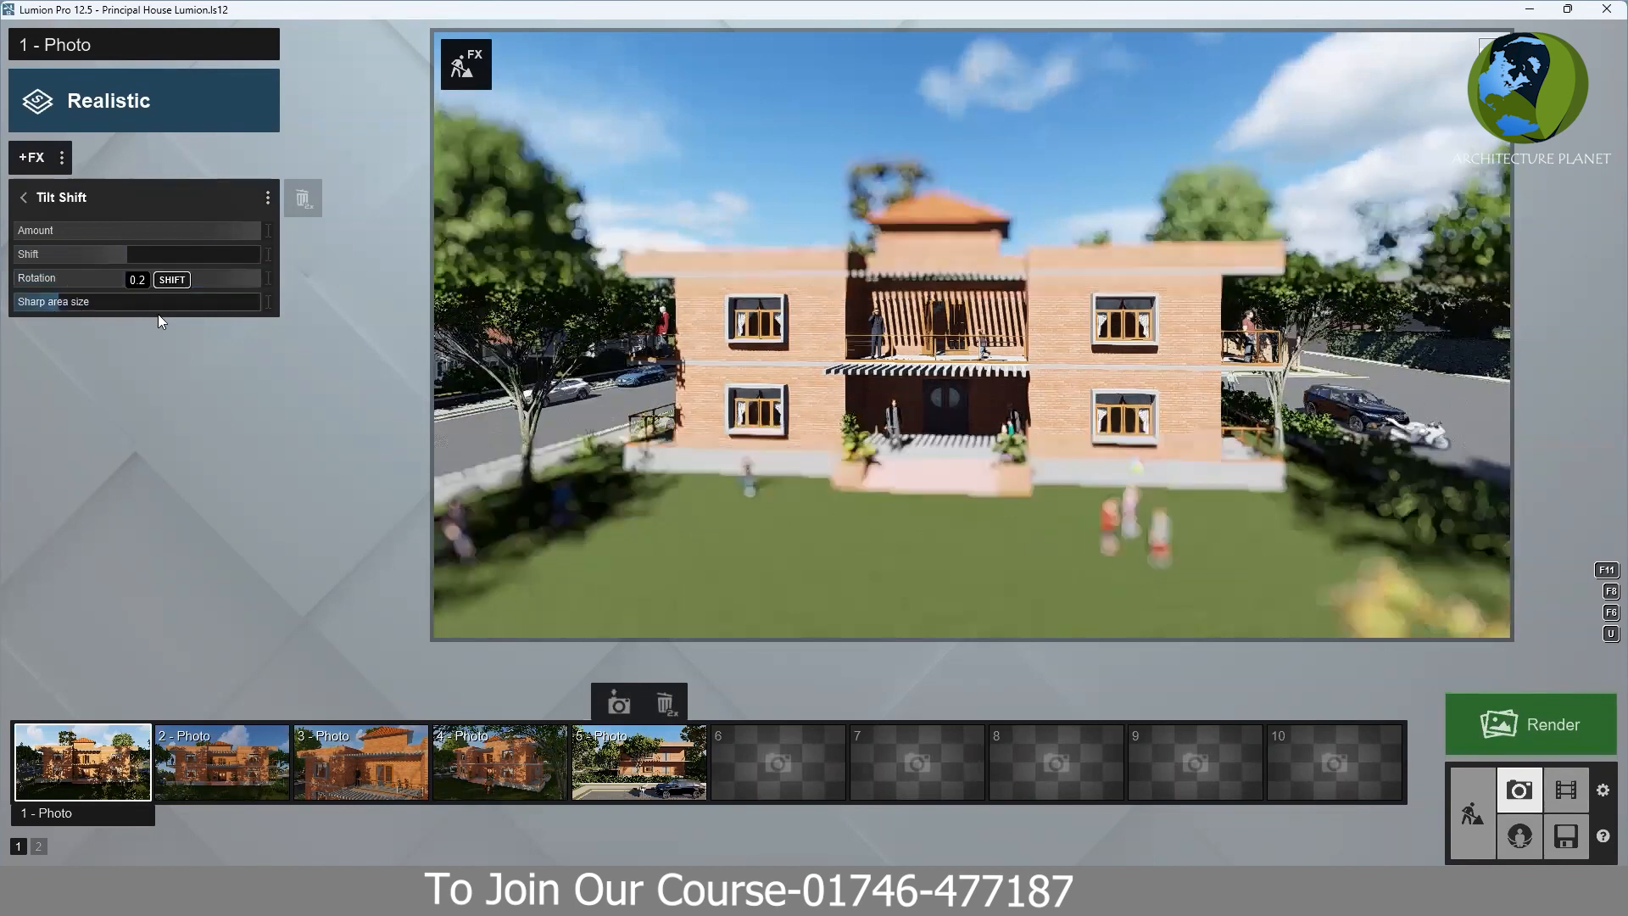
left_click(125, 317)
left_click_drag(125, 317, 73, 326)
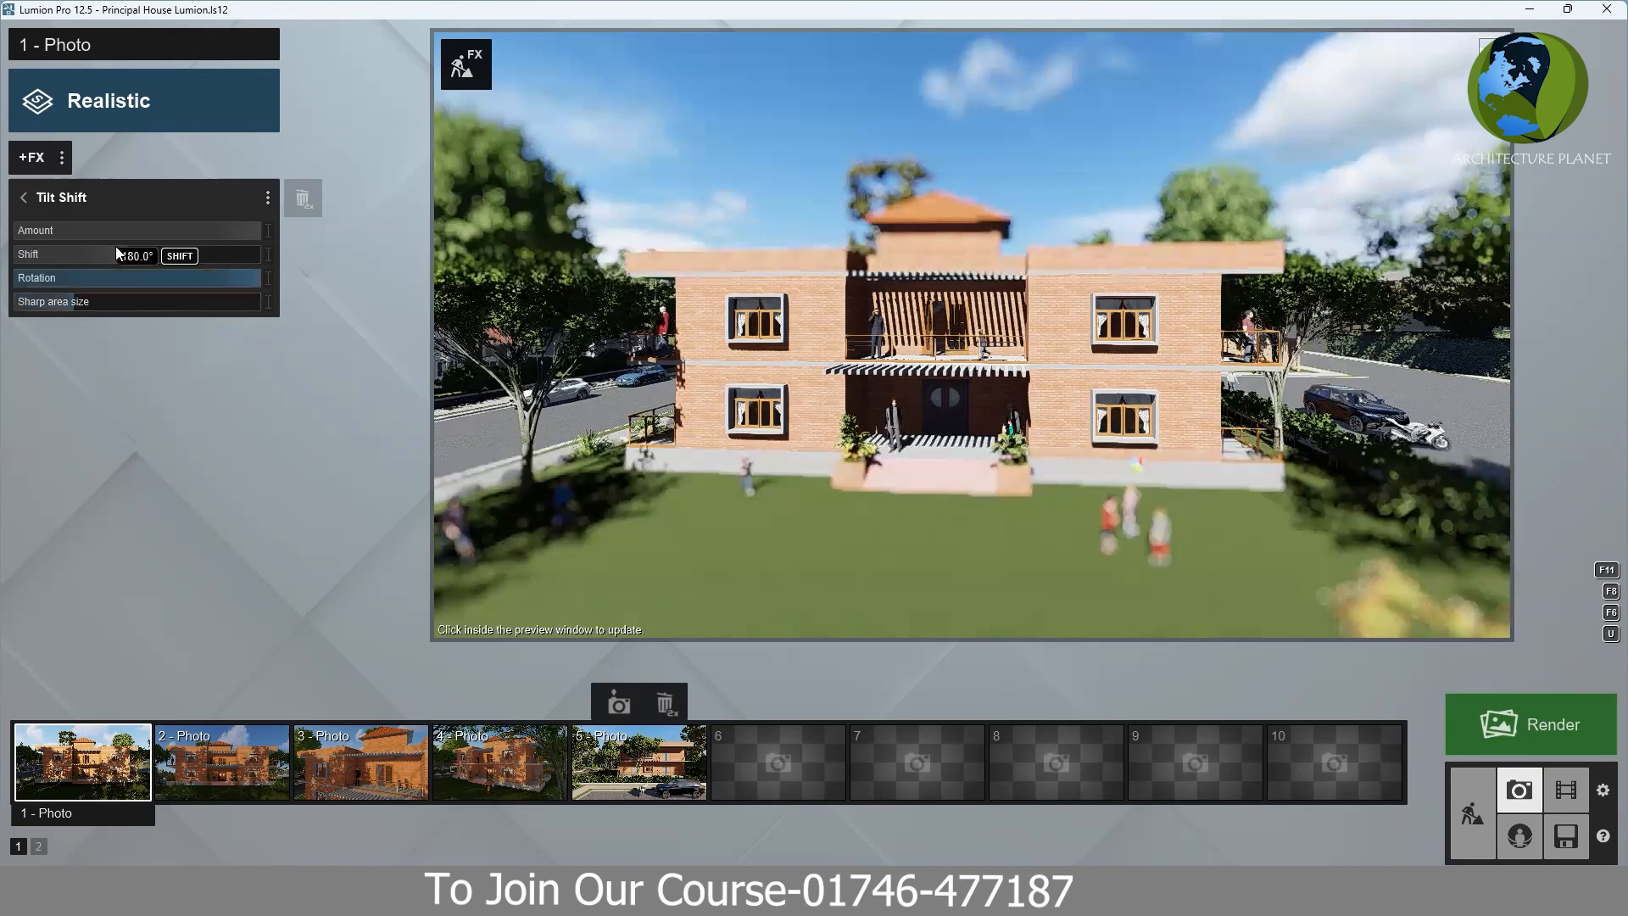
left_click_drag(136, 255, 139, 255)
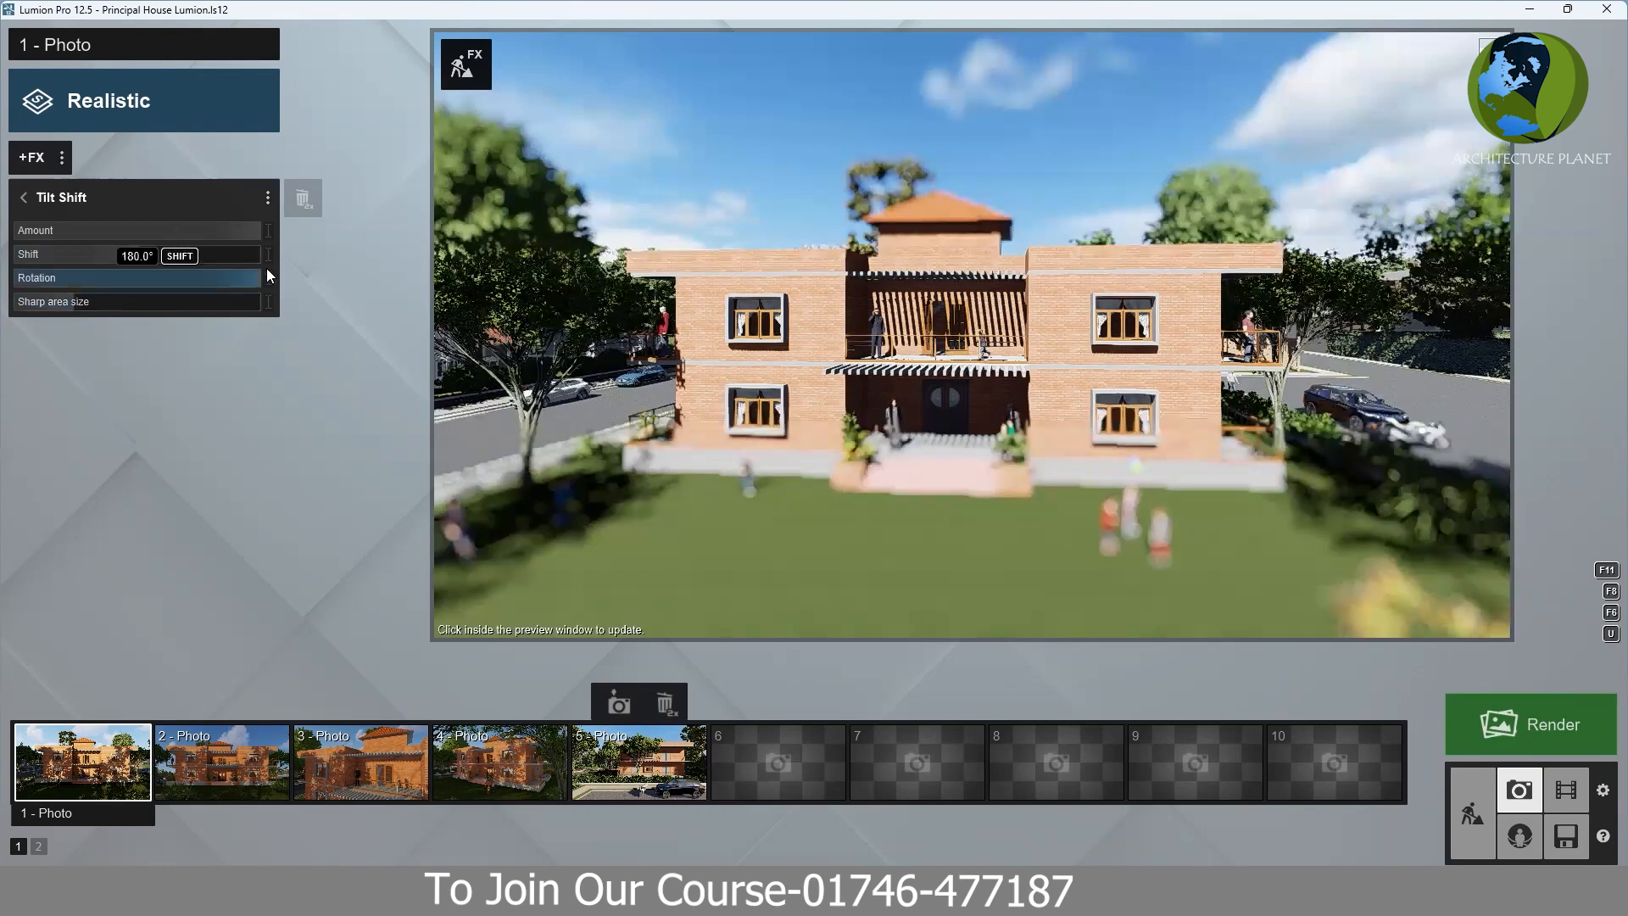
left_click(55, 300)
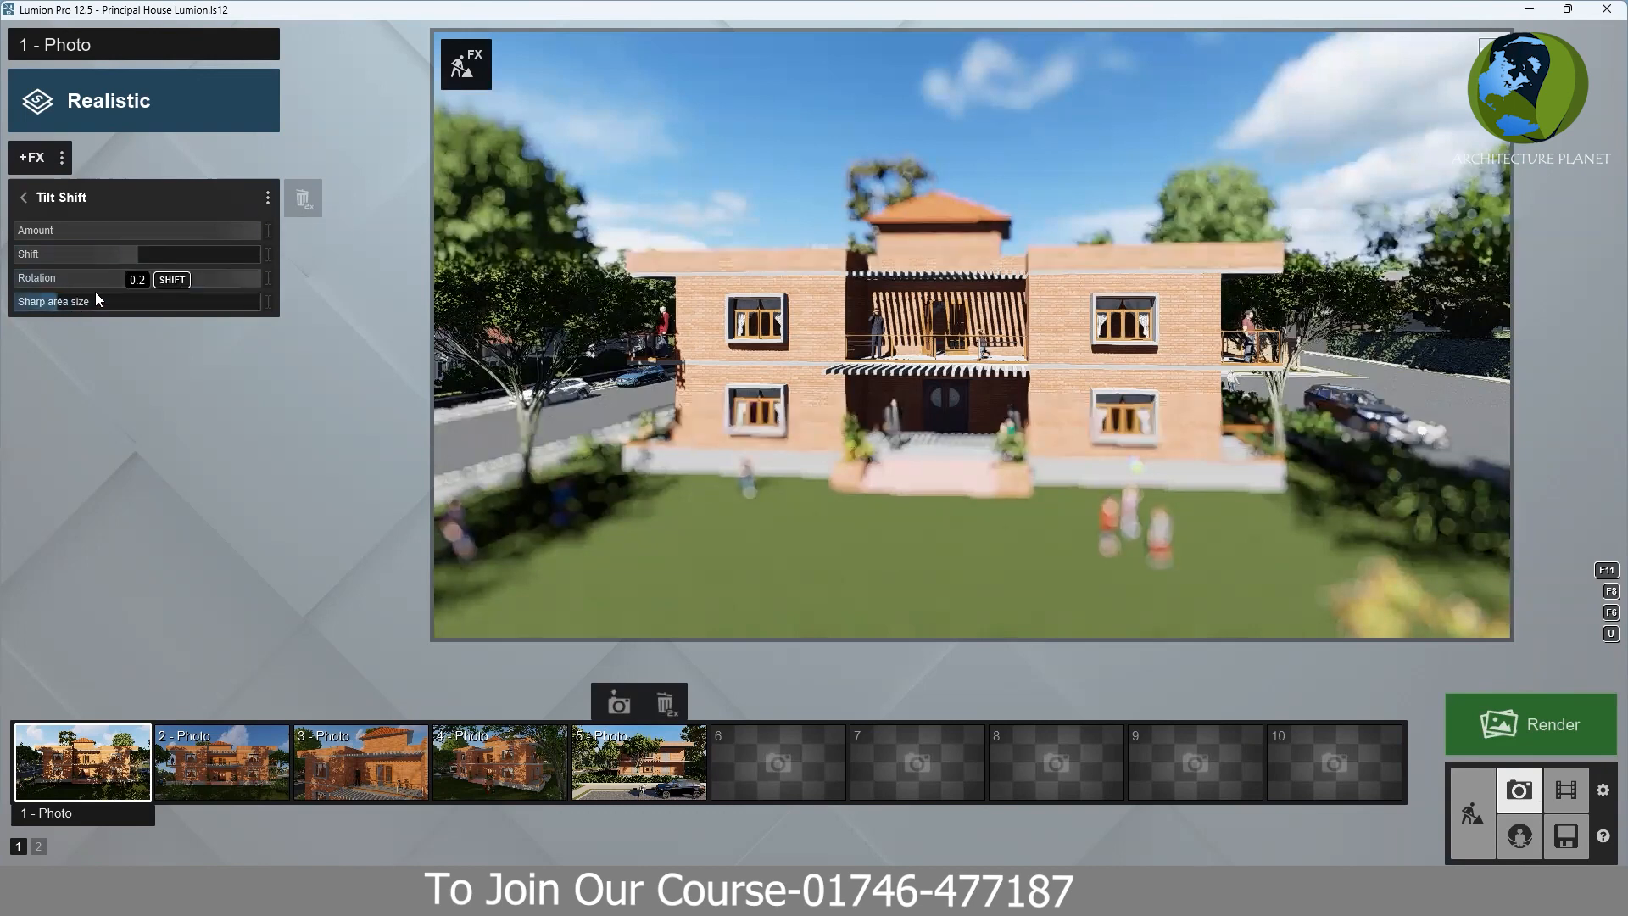
left_click(134, 293)
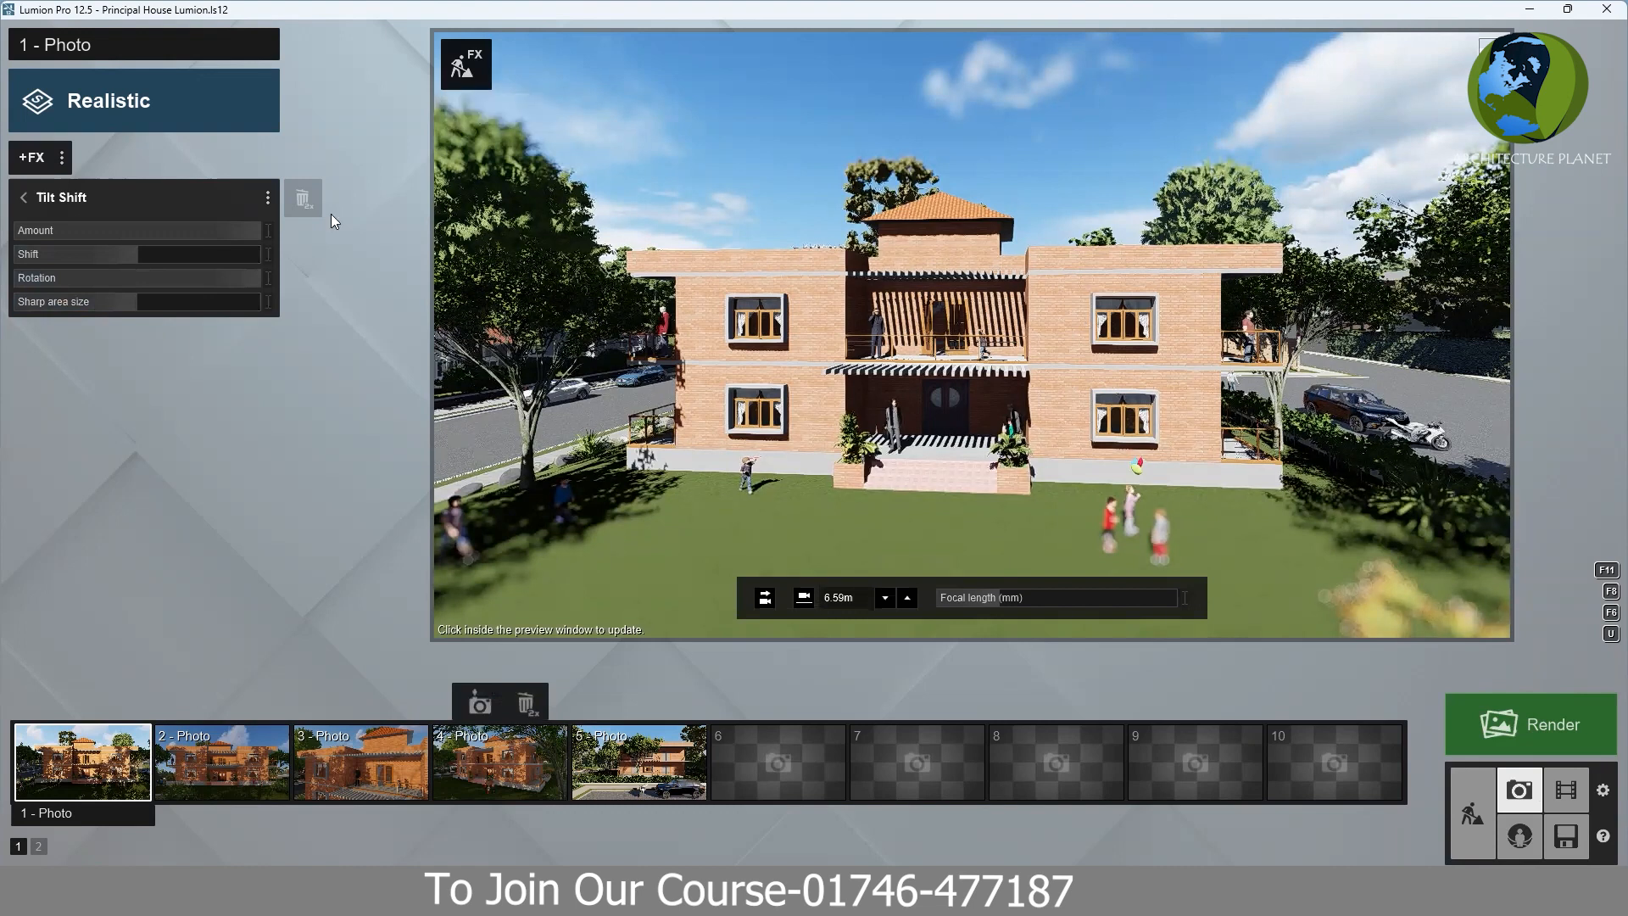
- Replace the Tilt Shift effect with Selective Saturation and try several color selections, settling at about 0.7
double_click(306, 201)
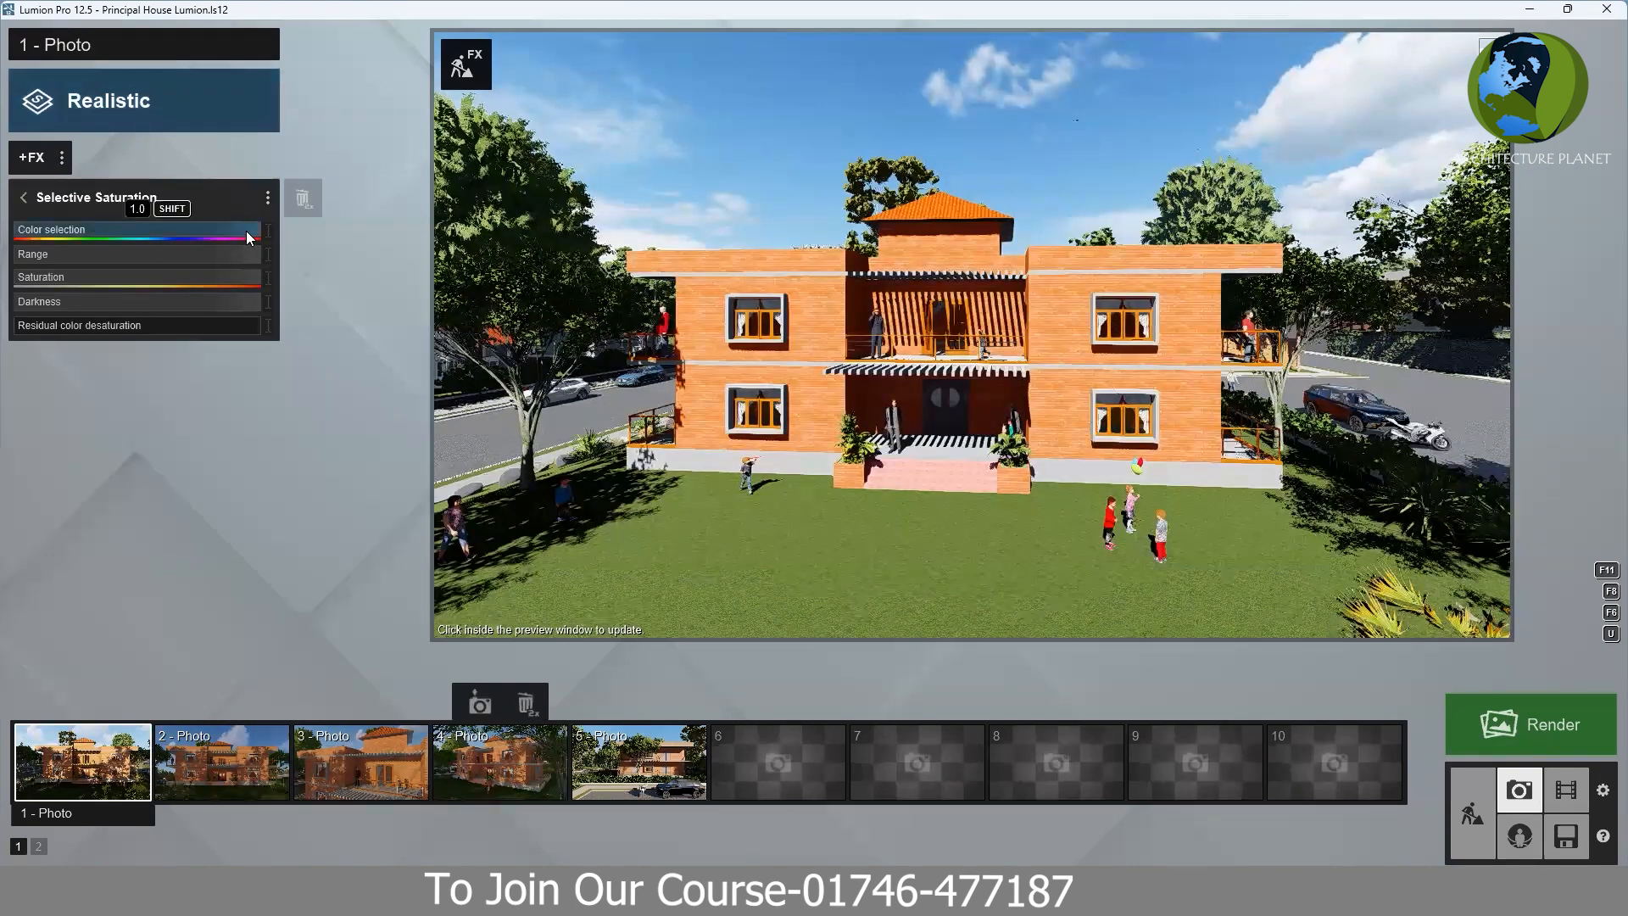
left_click_drag(248, 237, 34, 246)
mouse_move(134, 256)
left_mouse_down()
mouse_move(150, 232)
mouse_move(126, 234)
left_mouse_up()
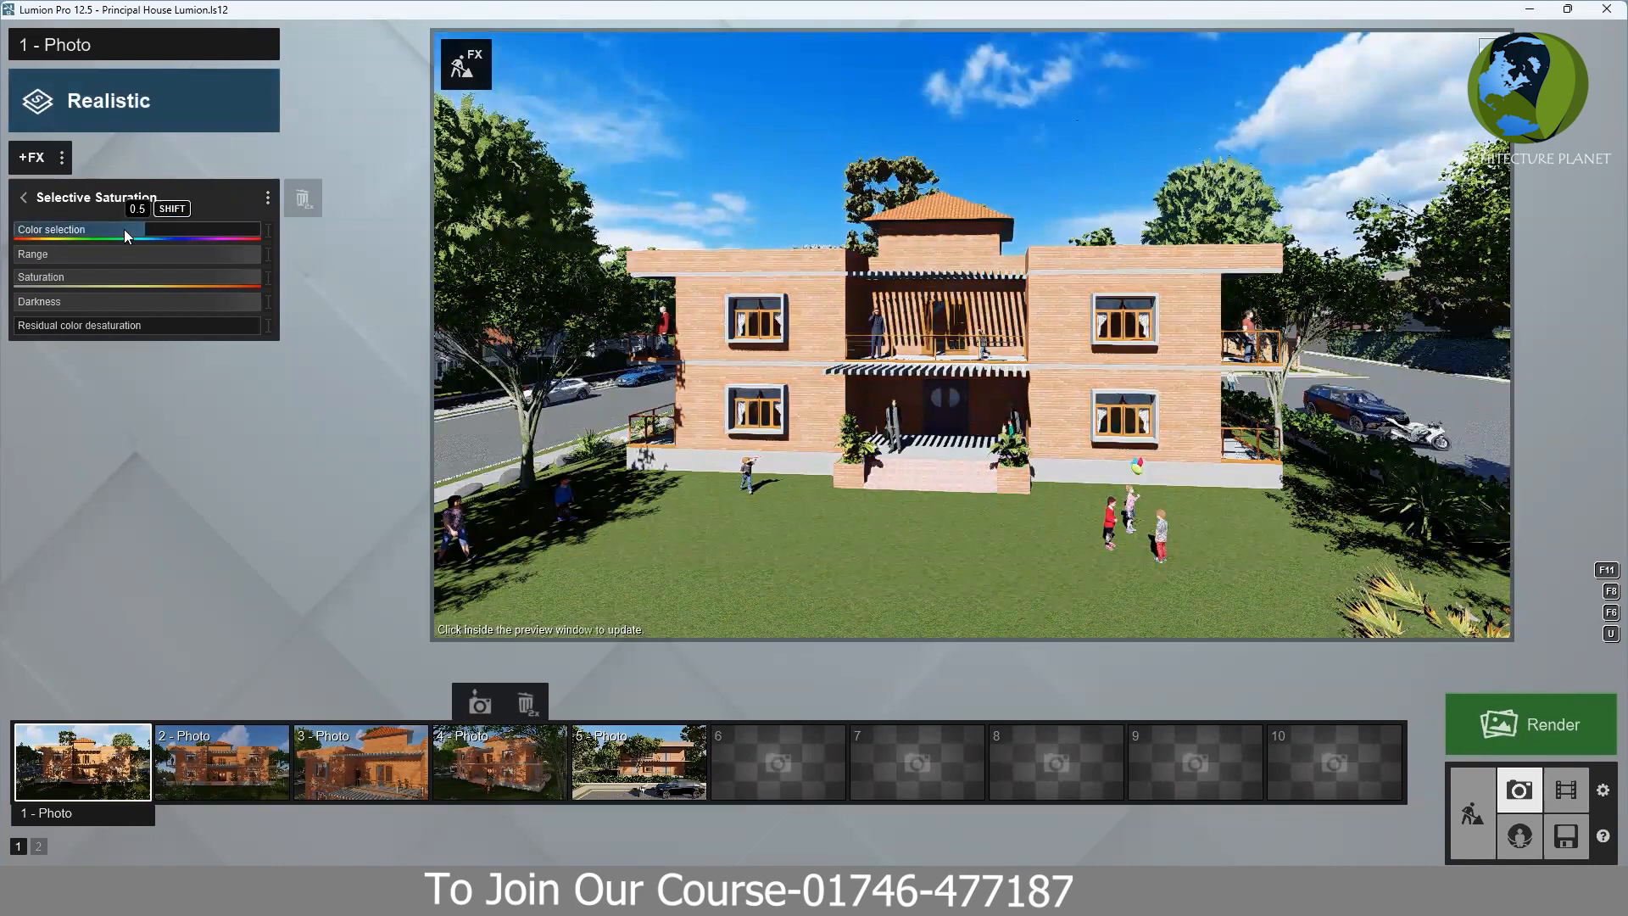
left_click_drag(1, 238, 196, 253)
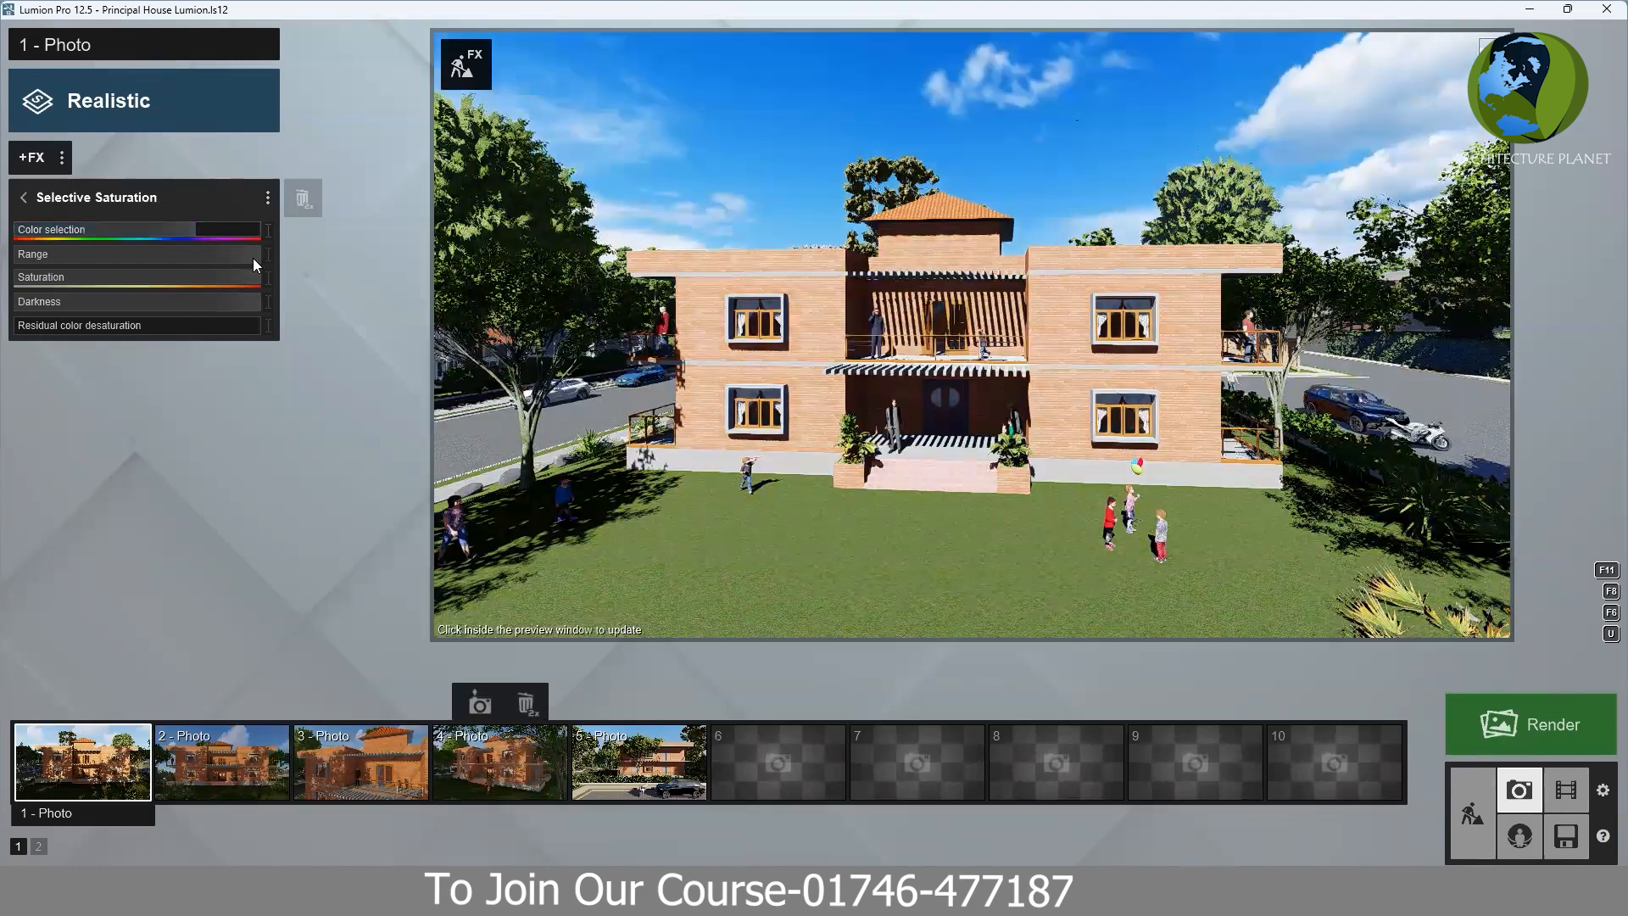
- Try Selective Saturation range values of 0.0 and 1.0, and lower the saturation from its maximum to 0.0
left_click_drag(253, 257, 481, 266)
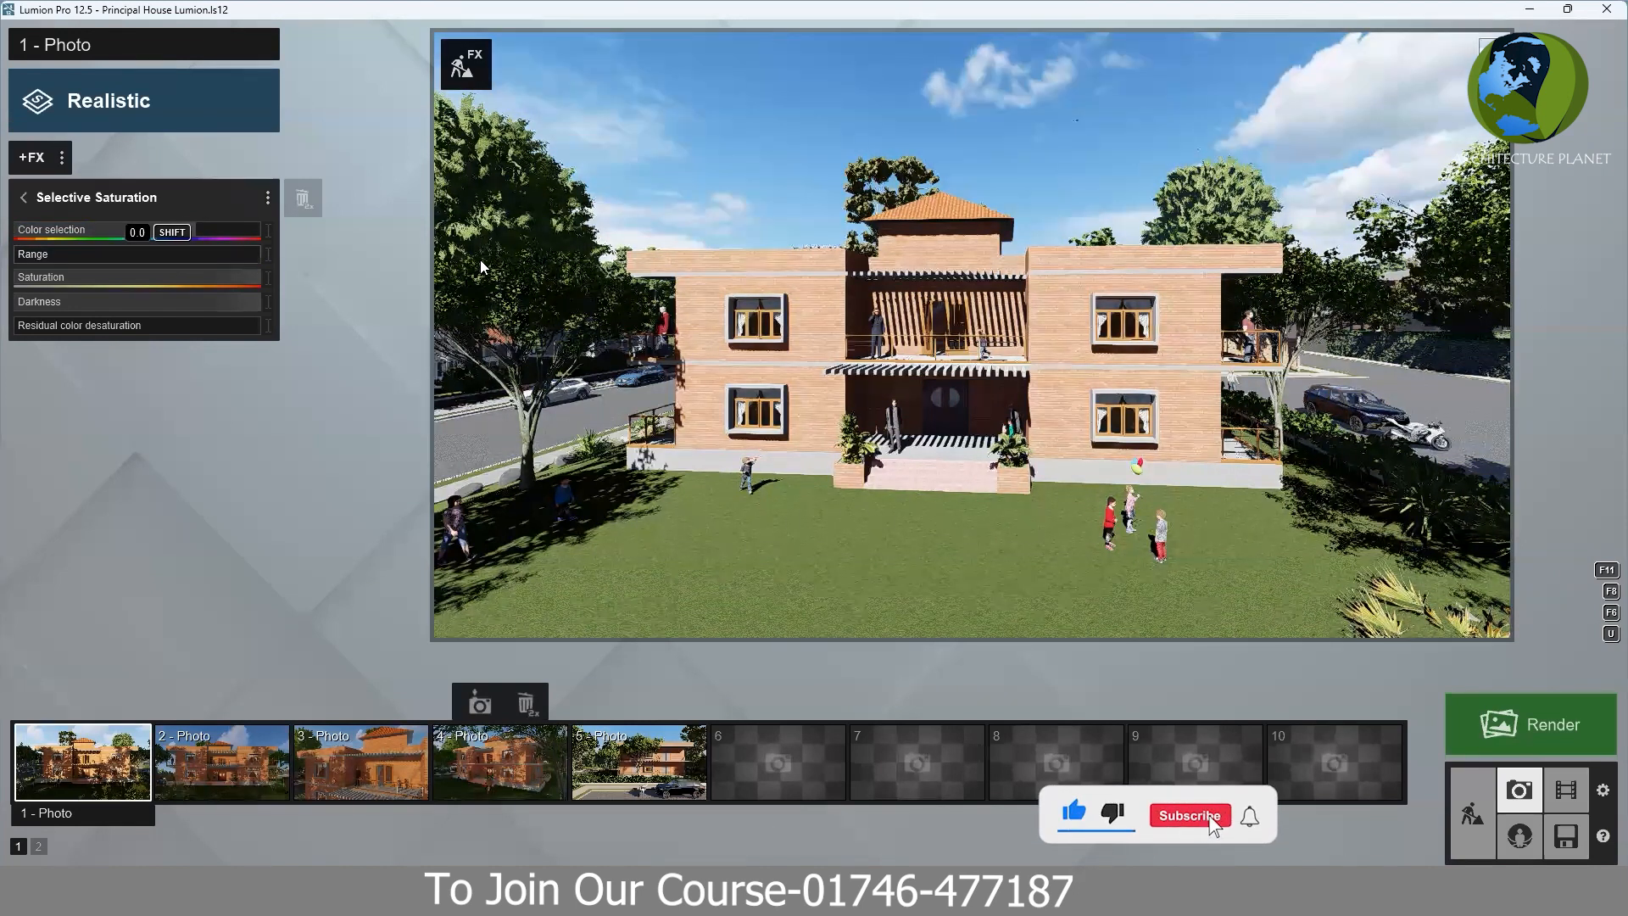
left_click(247, 276)
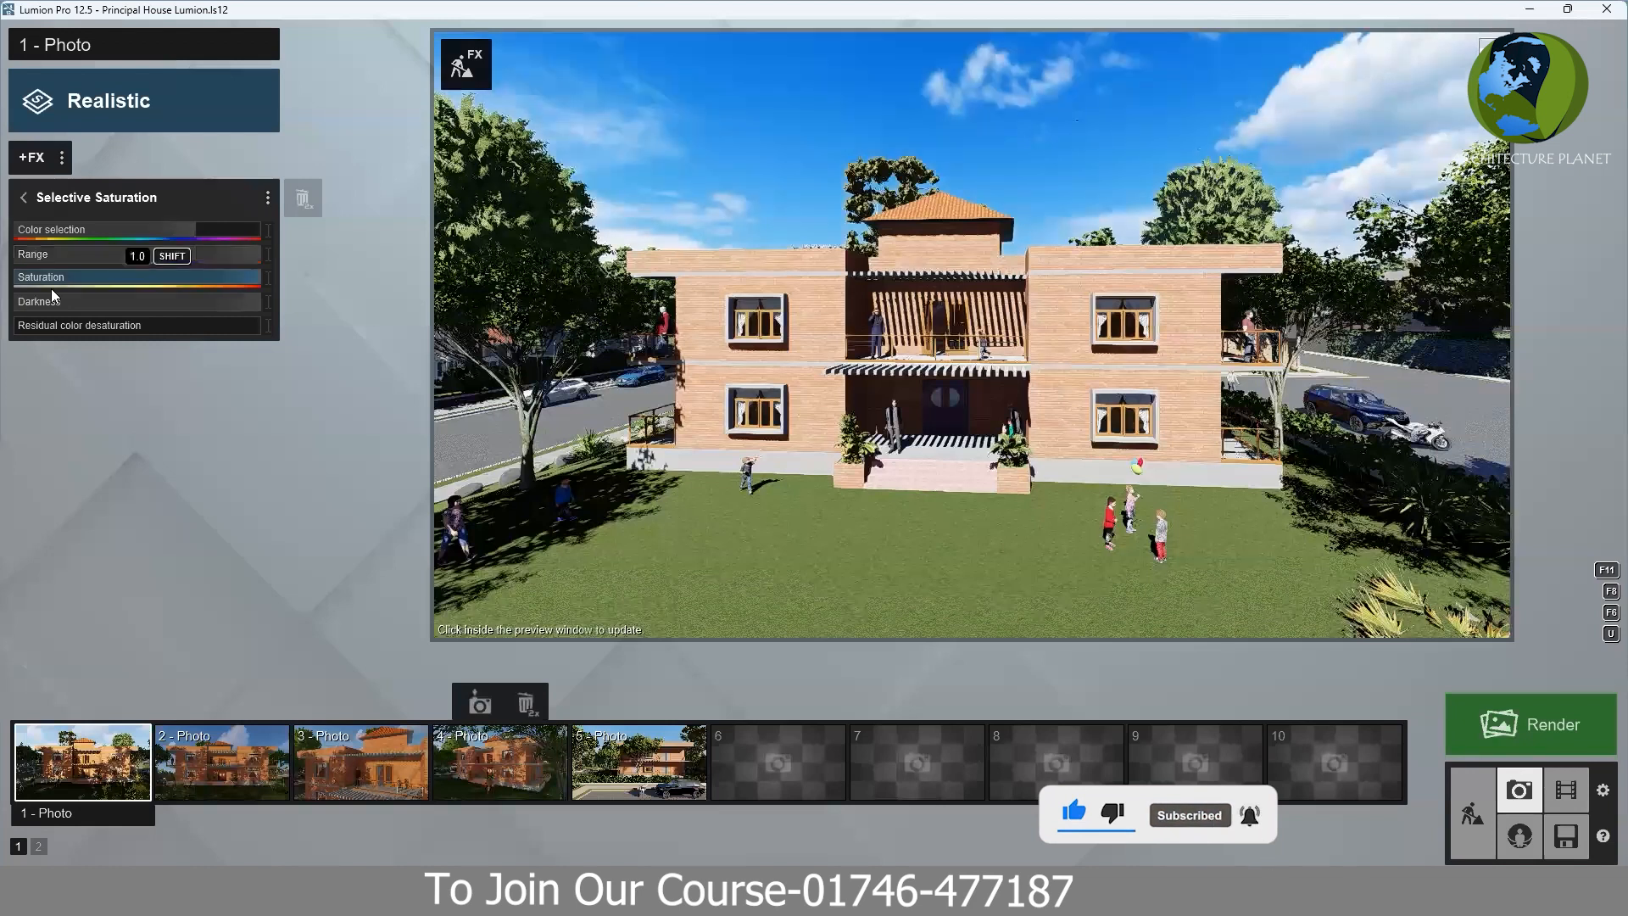
left_click_drag(51, 282, 2, 292)
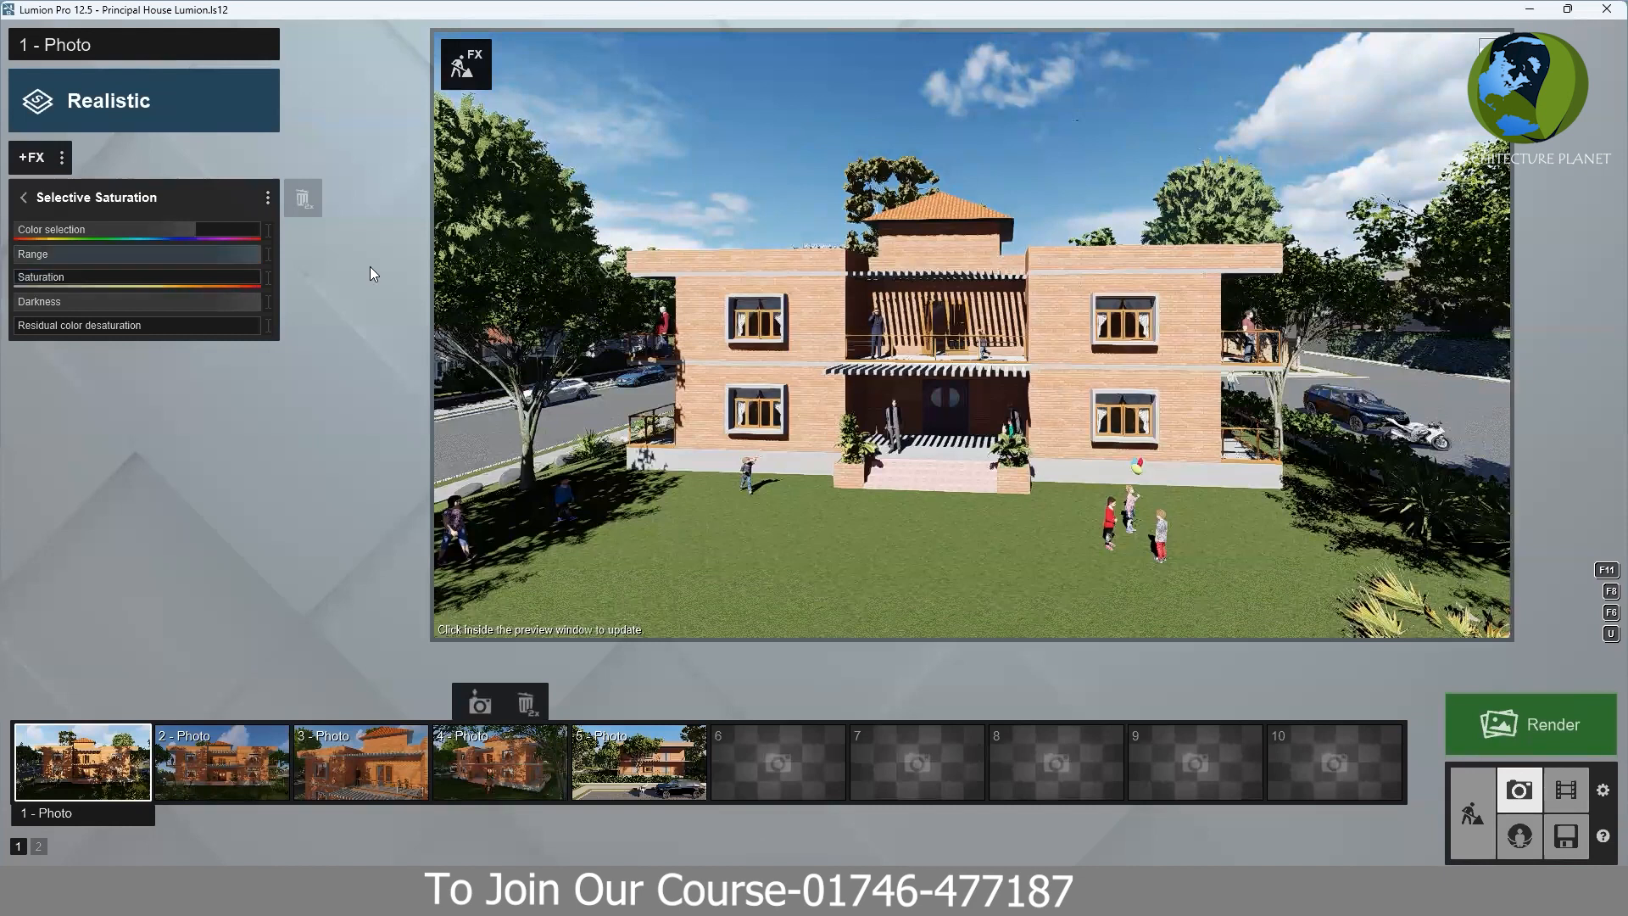
left_click(254, 276)
left_click_drag(2, 318, 1, 321)
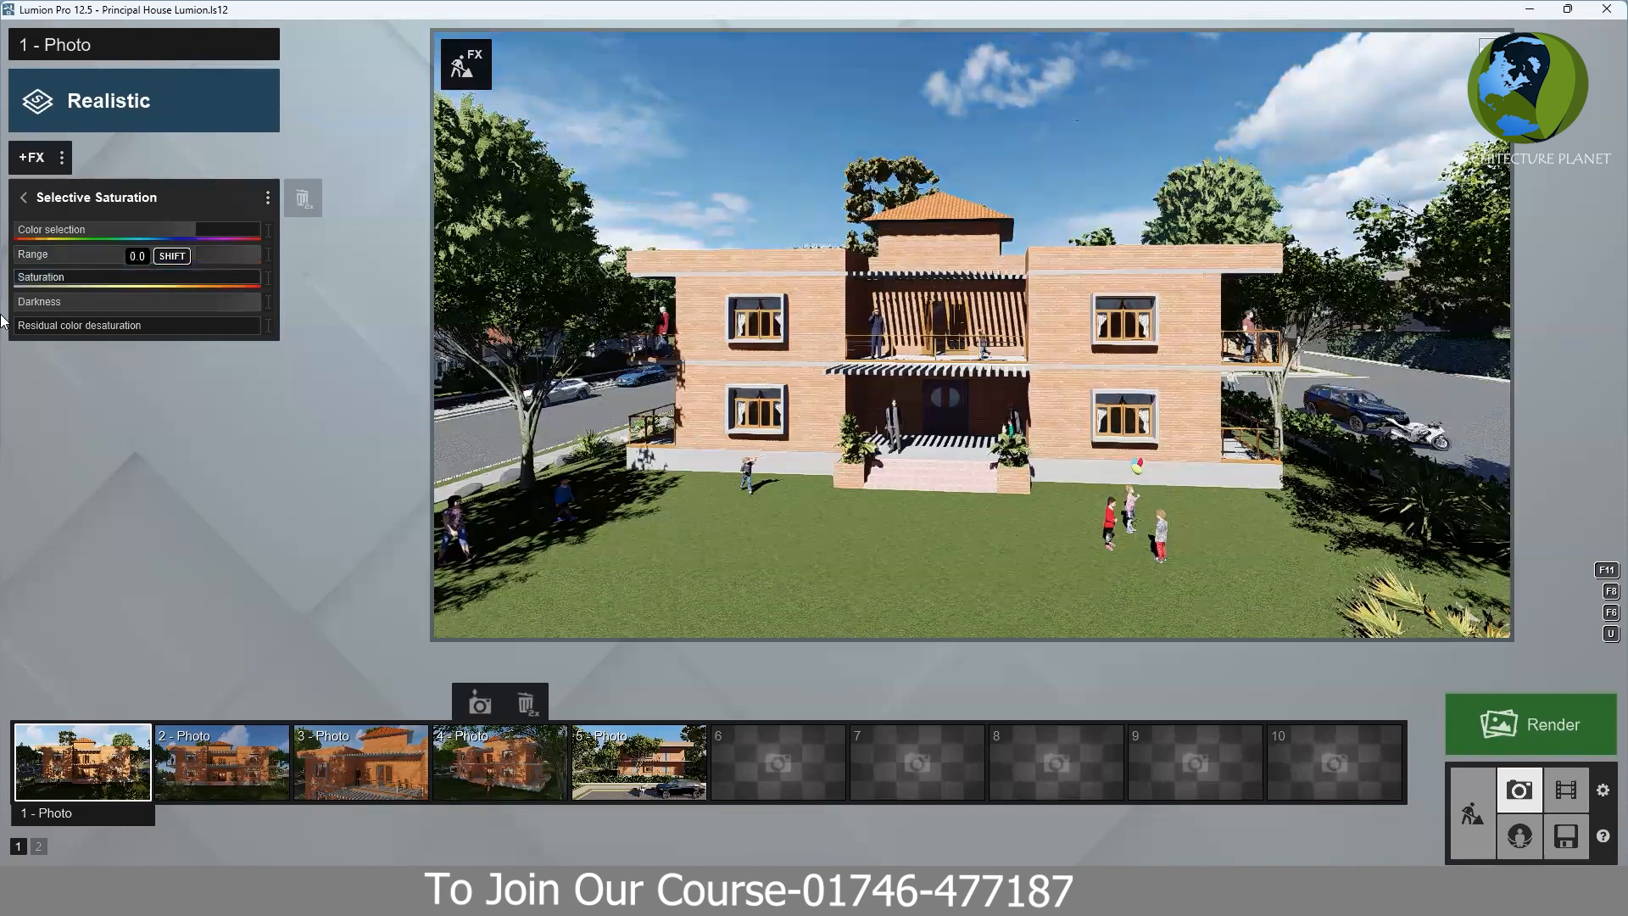
- Set the Selective Saturation range to 0.0, try a darkness of 0.0, and return the darkness to 1.0
left_click(186, 257)
left_click_drag(2, 266, 73, 301)
left_click(250, 304)
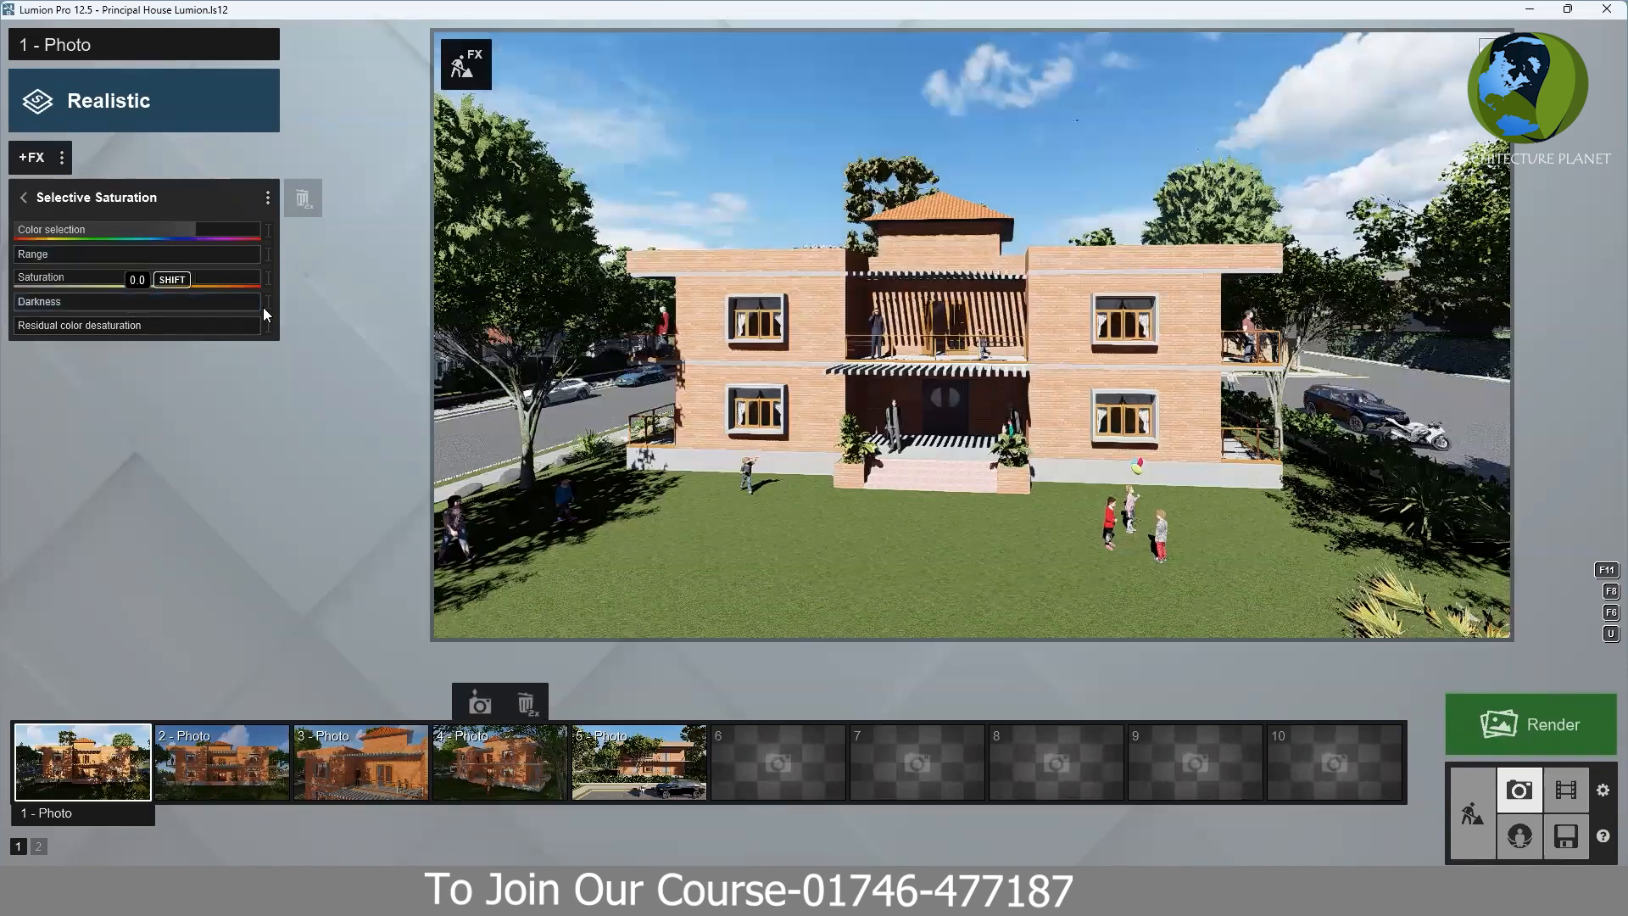
left_click_drag(387, 309, 429, 324)
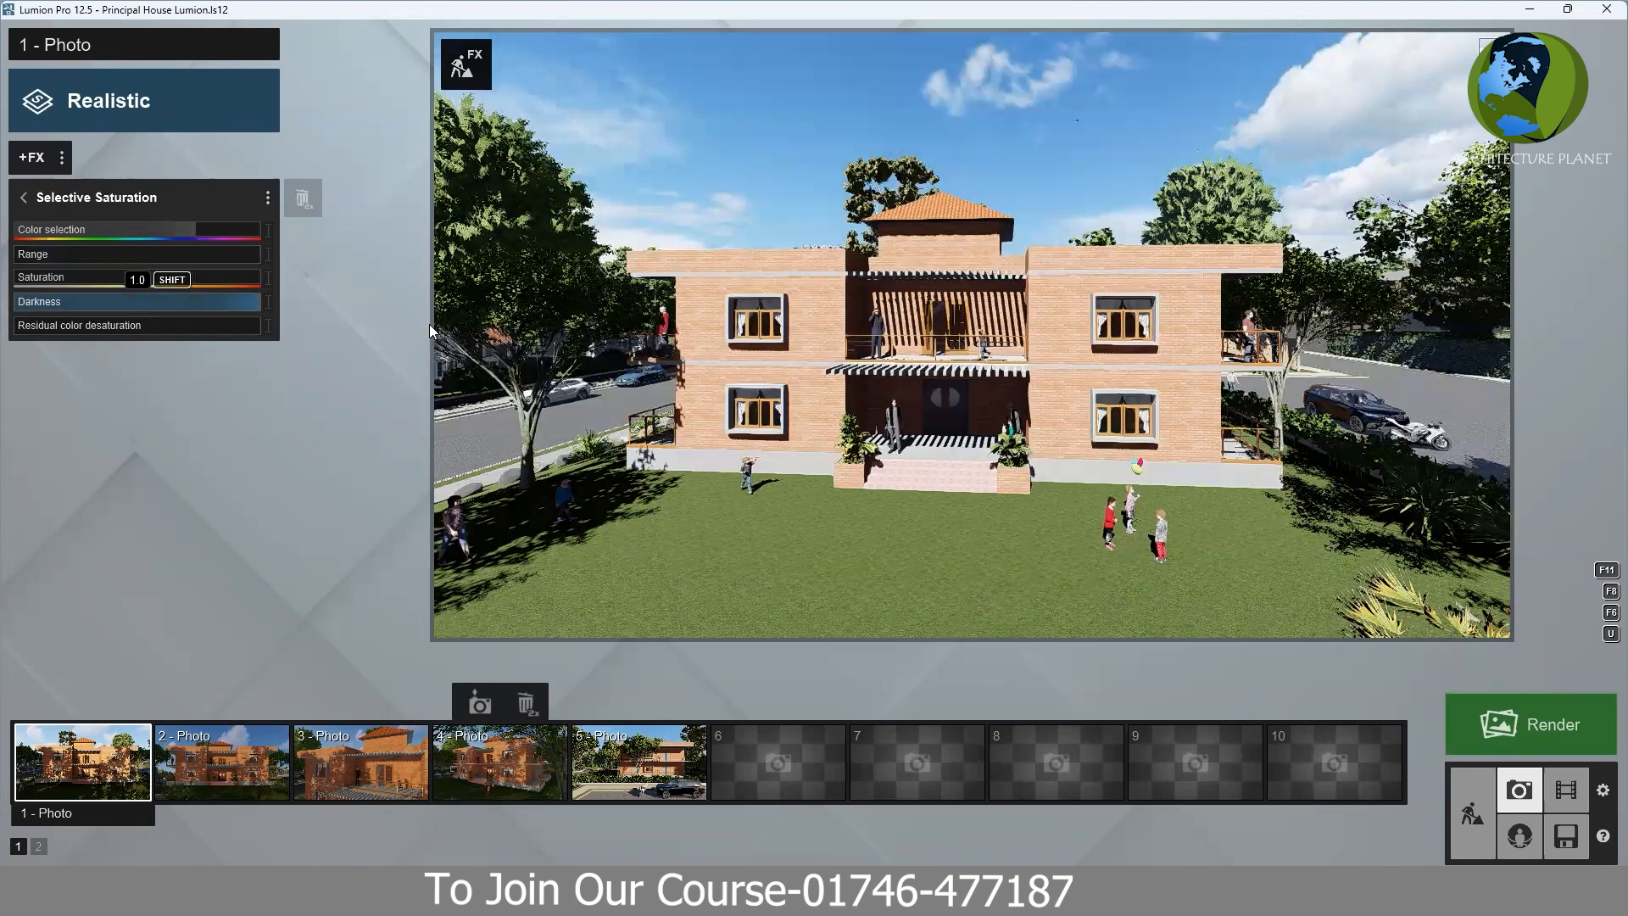
- Try residual color desaturation at 1.0, 0.0 and 0.9, and settle at about 0.3
left_click_drag(47, 324, 41, 327)
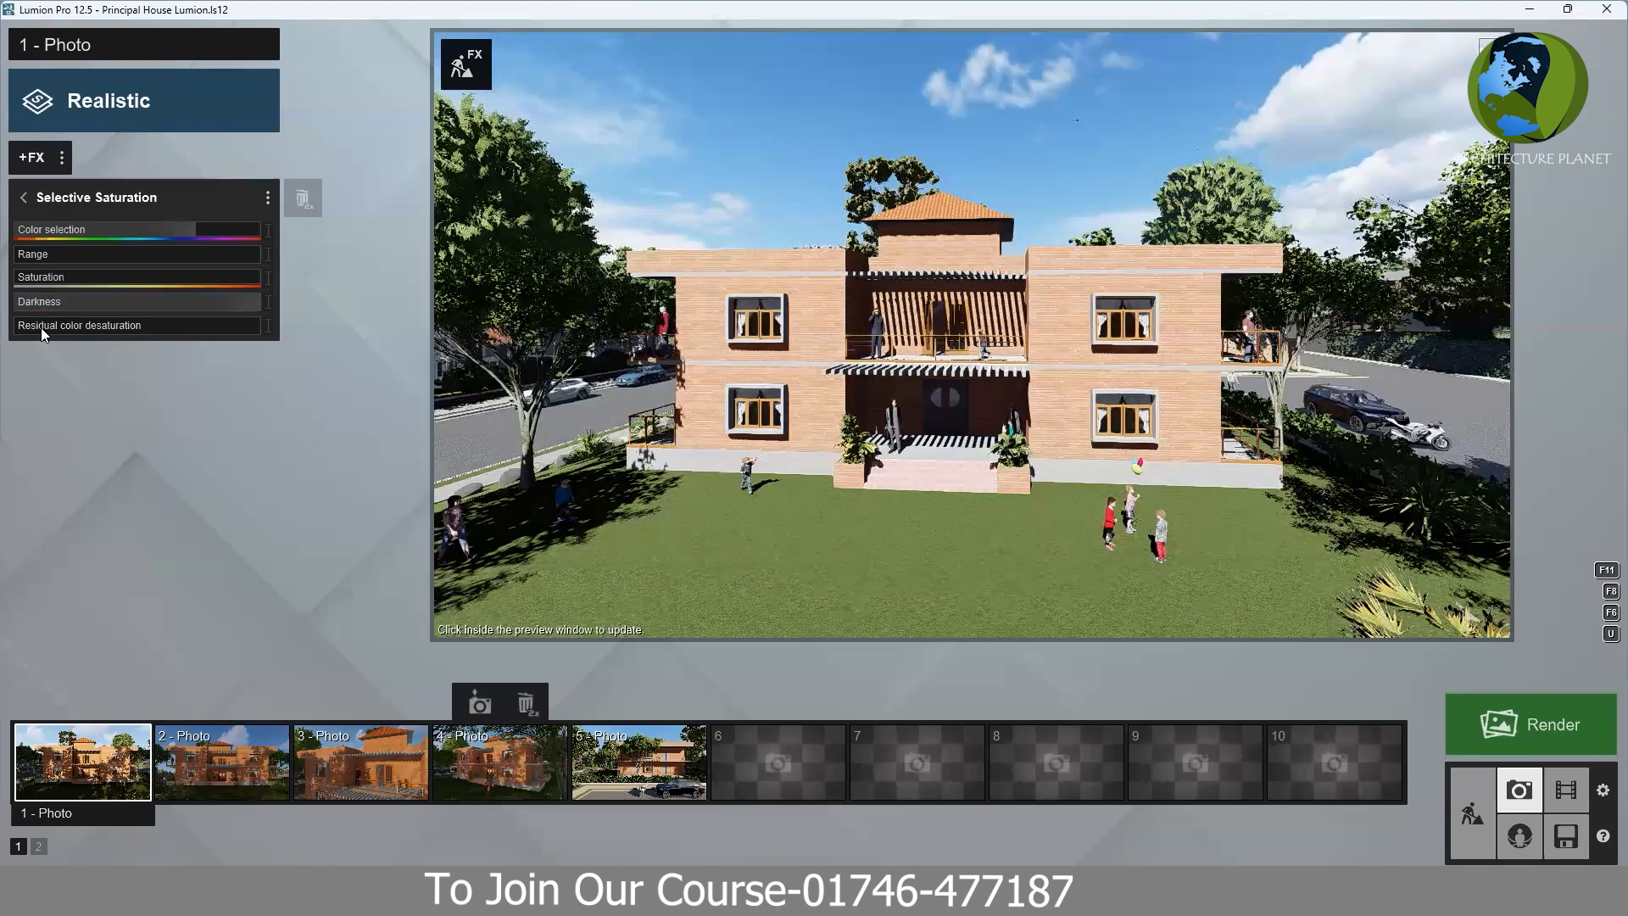
left_click(252, 325)
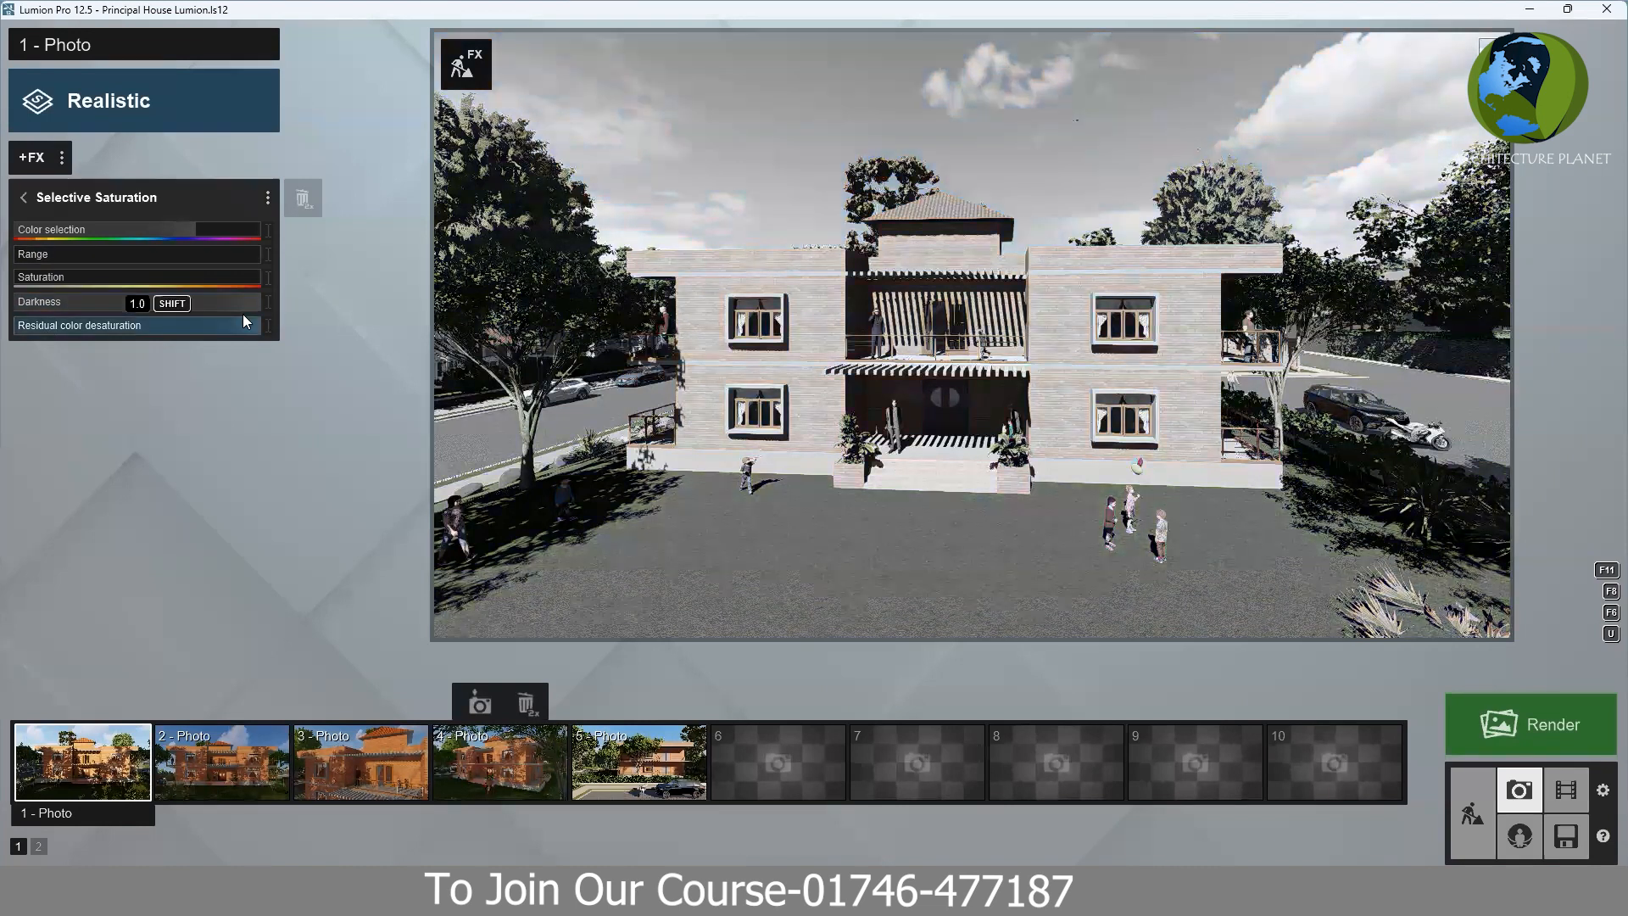
left_click_drag(243, 322, 125, 322)
left_click(146, 322)
left_click_drag(122, 322, 48, 312)
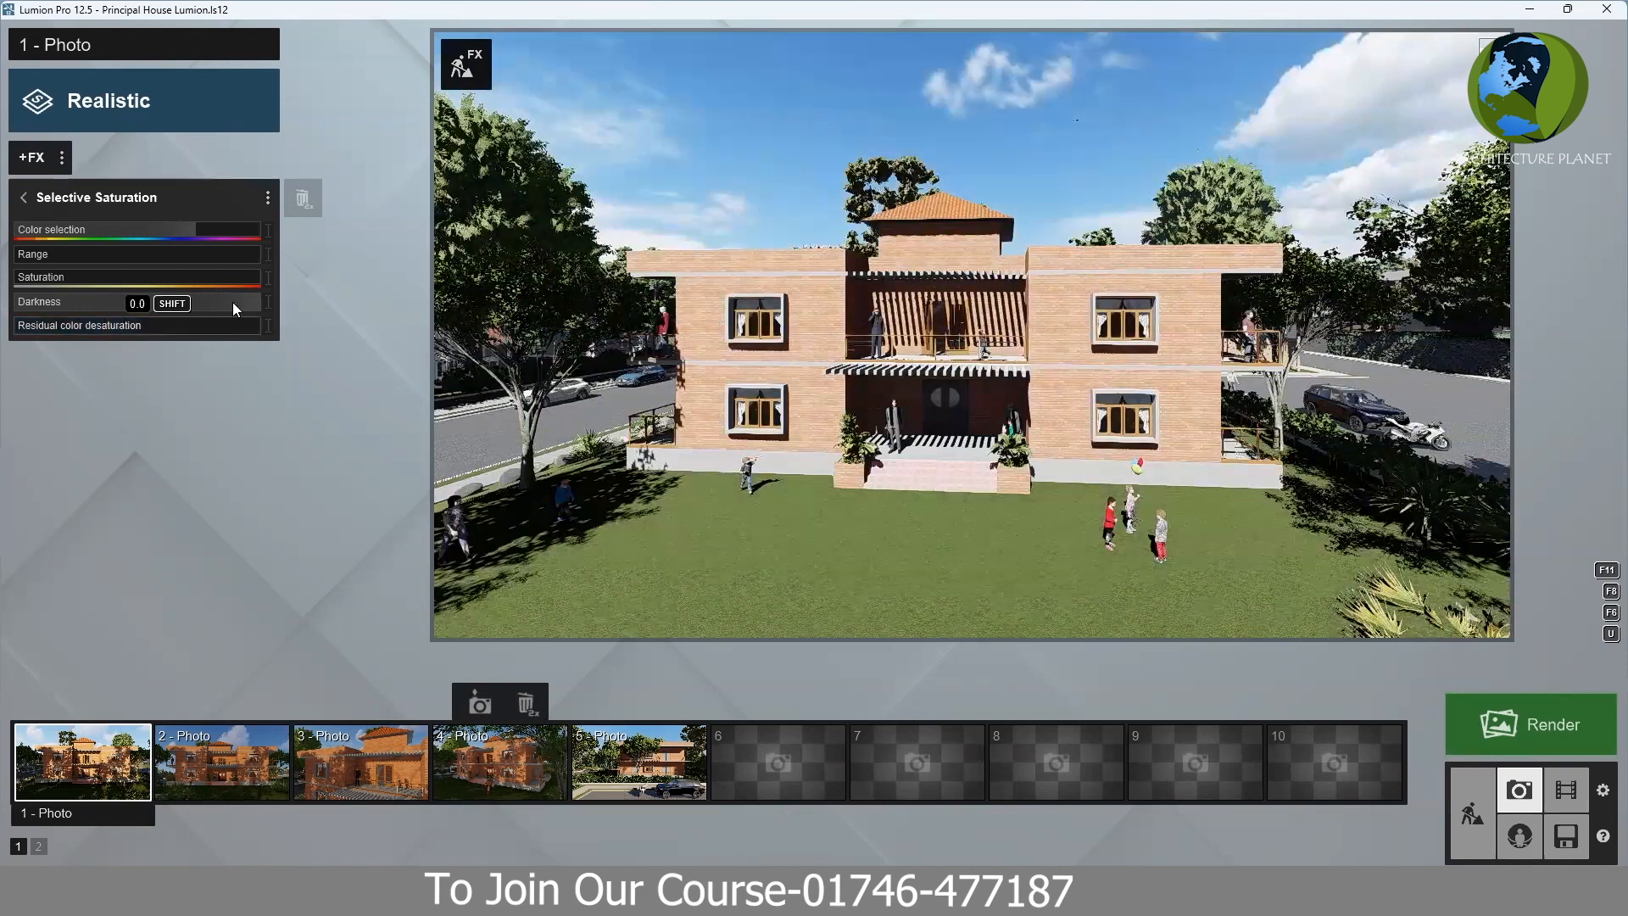
left_click(233, 323)
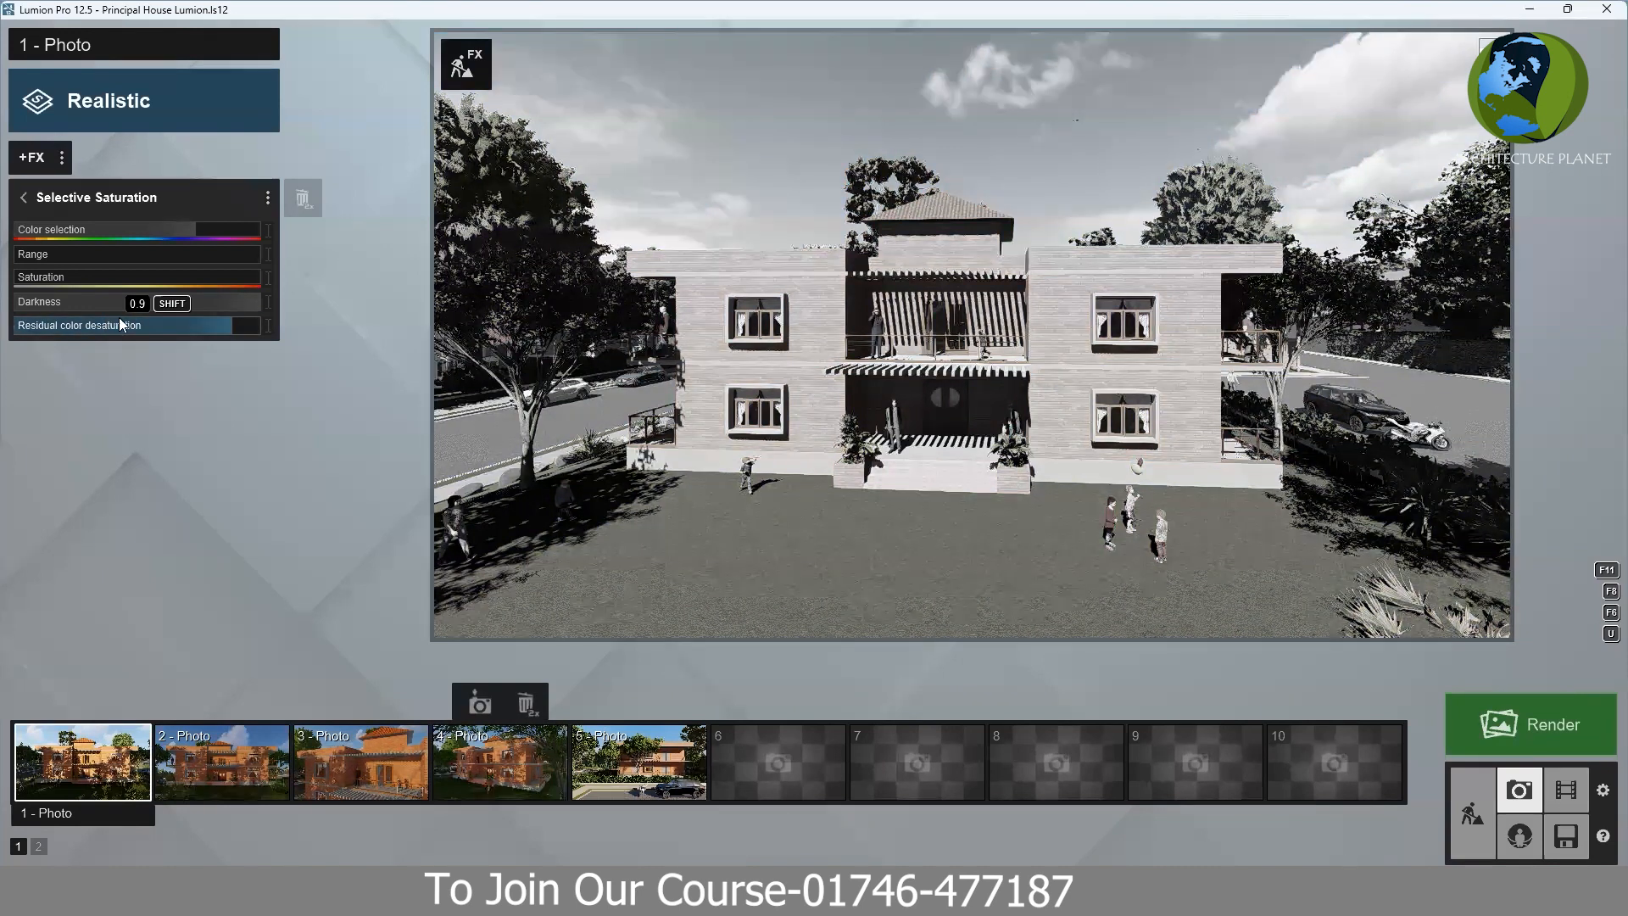
left_click(121, 323)
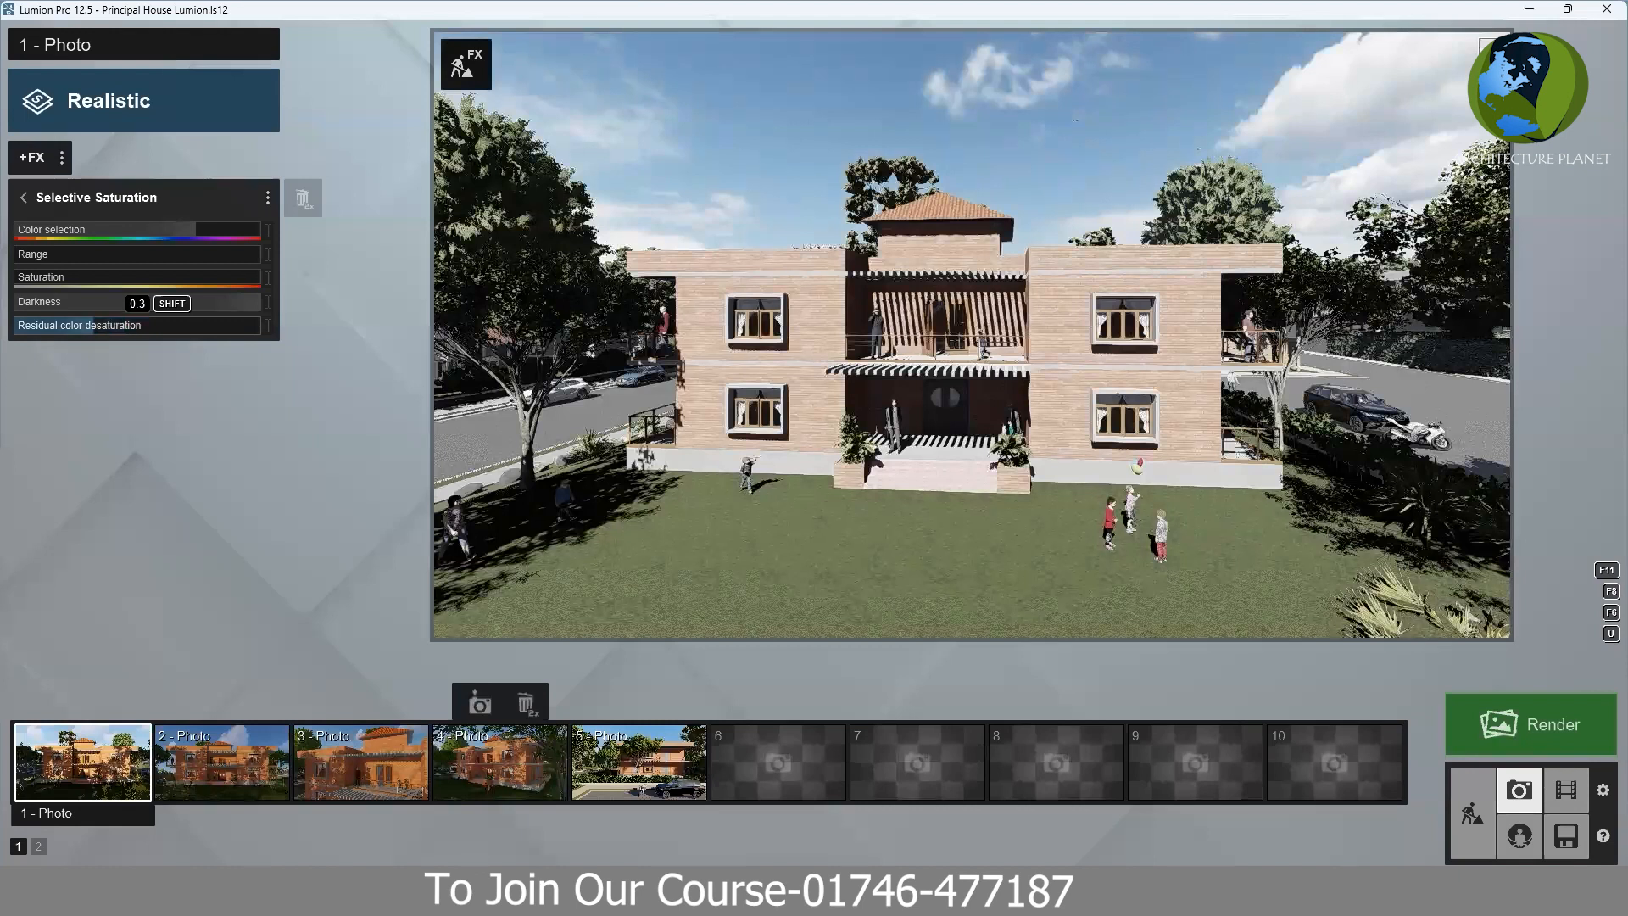
- Reframe the front of the house and replace the Selective Saturation effect with Animate Light Colors
scroll(541, 368, "up", 2)
scroll(541, 368, "up", 1)
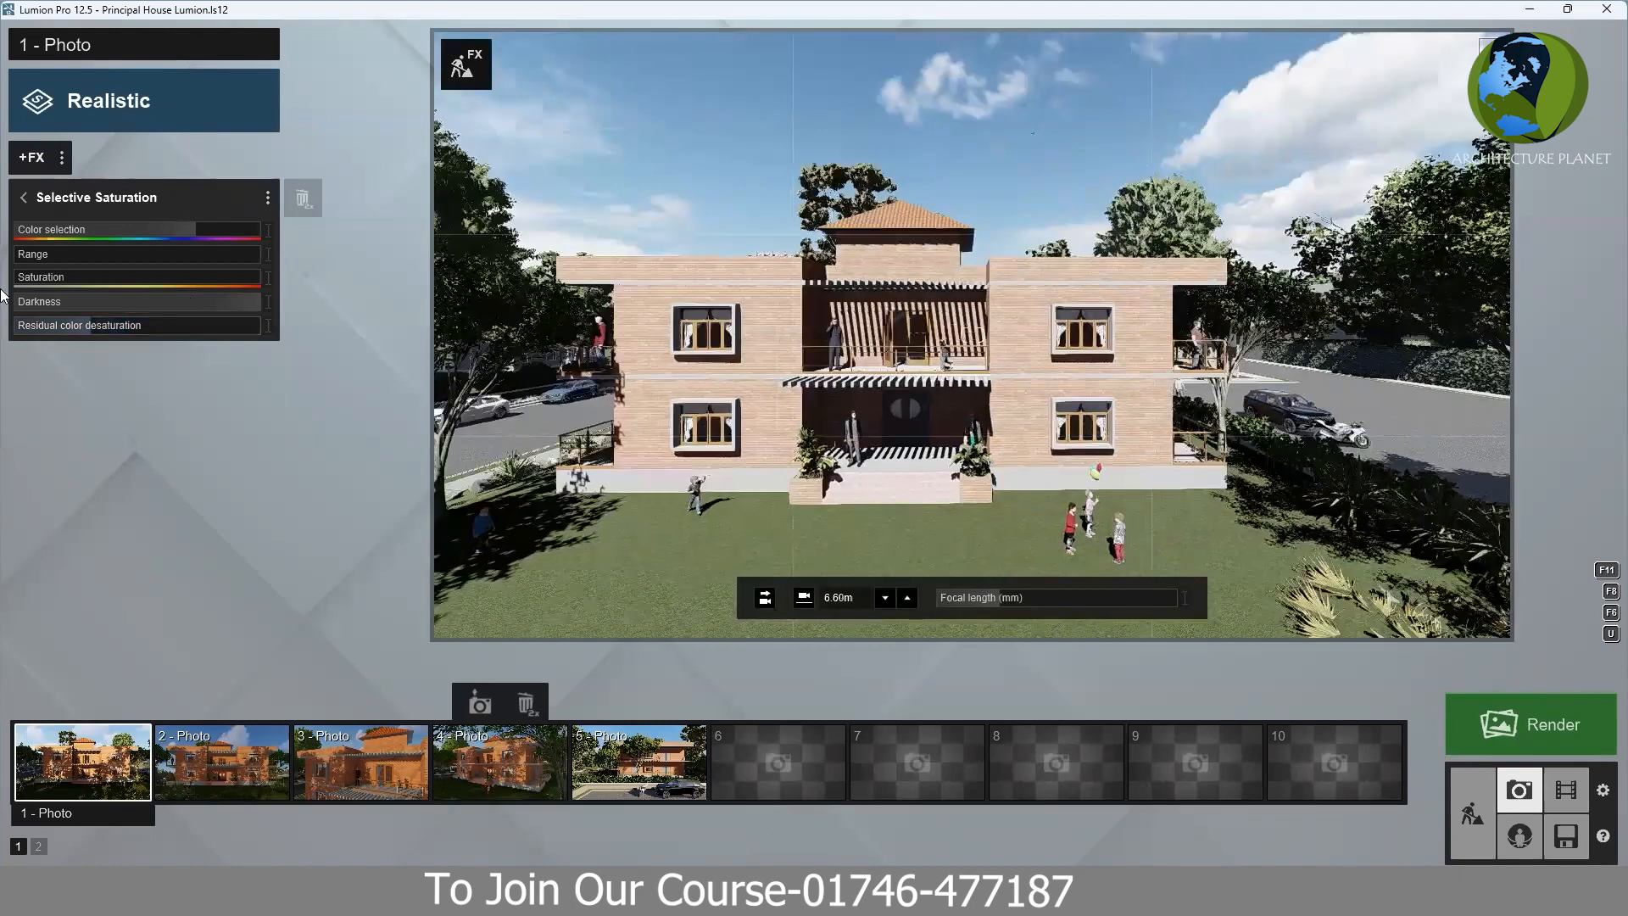
scroll(540, 368, "up", 1)
scroll(941, 288, "up", 3)
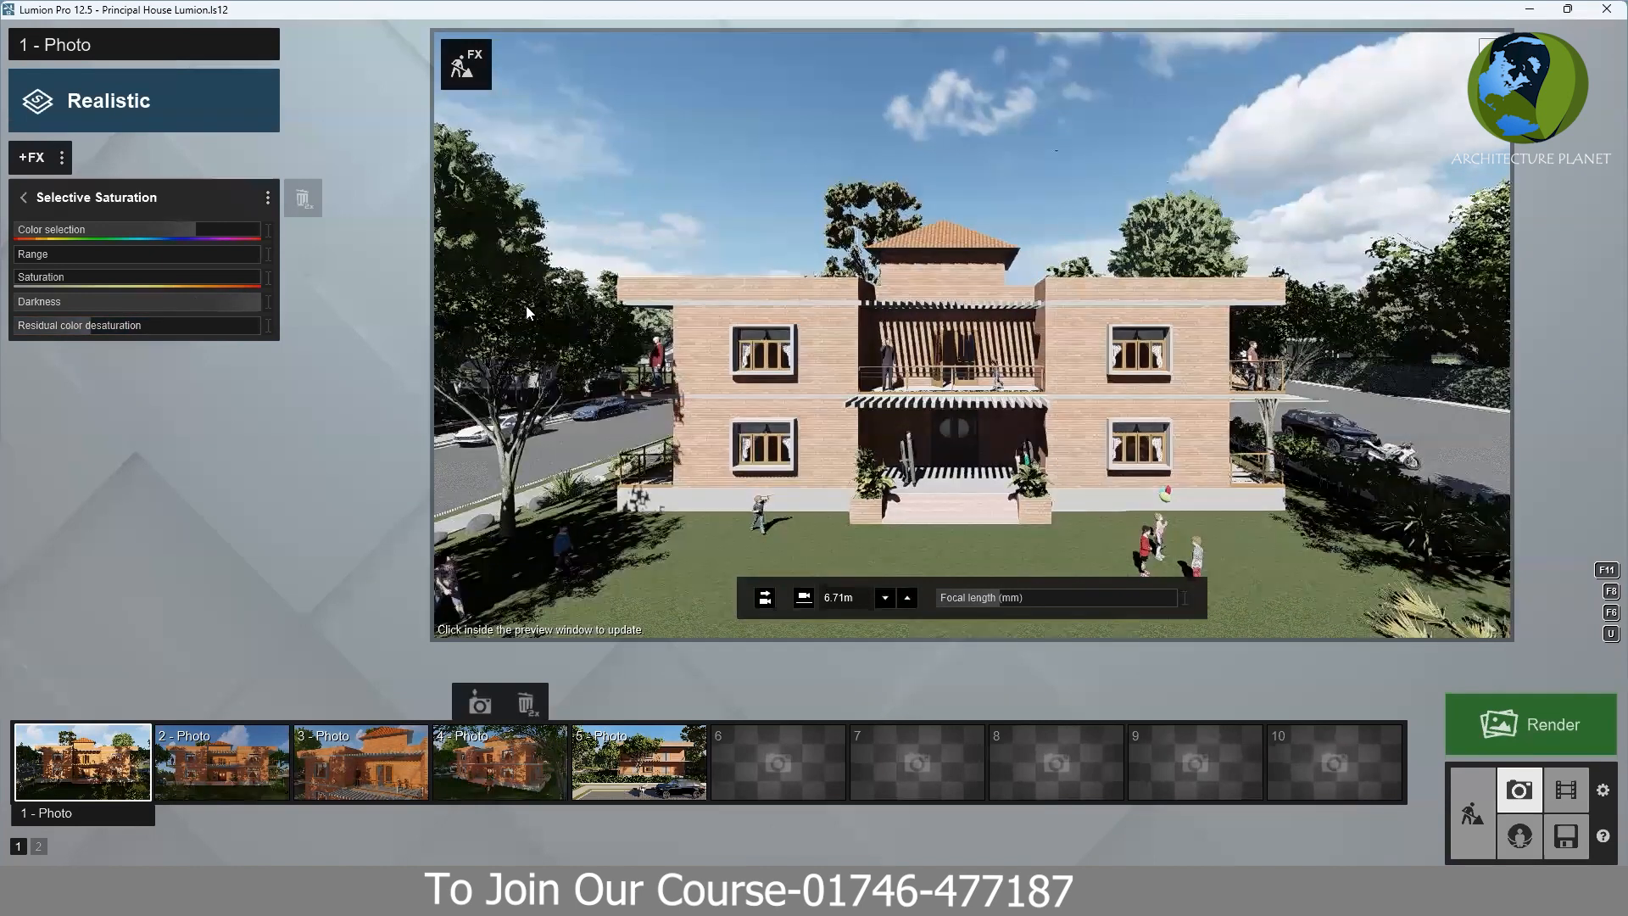
scroll(526, 312, "up", 1)
right_click_drag(972, 336, 974, 326)
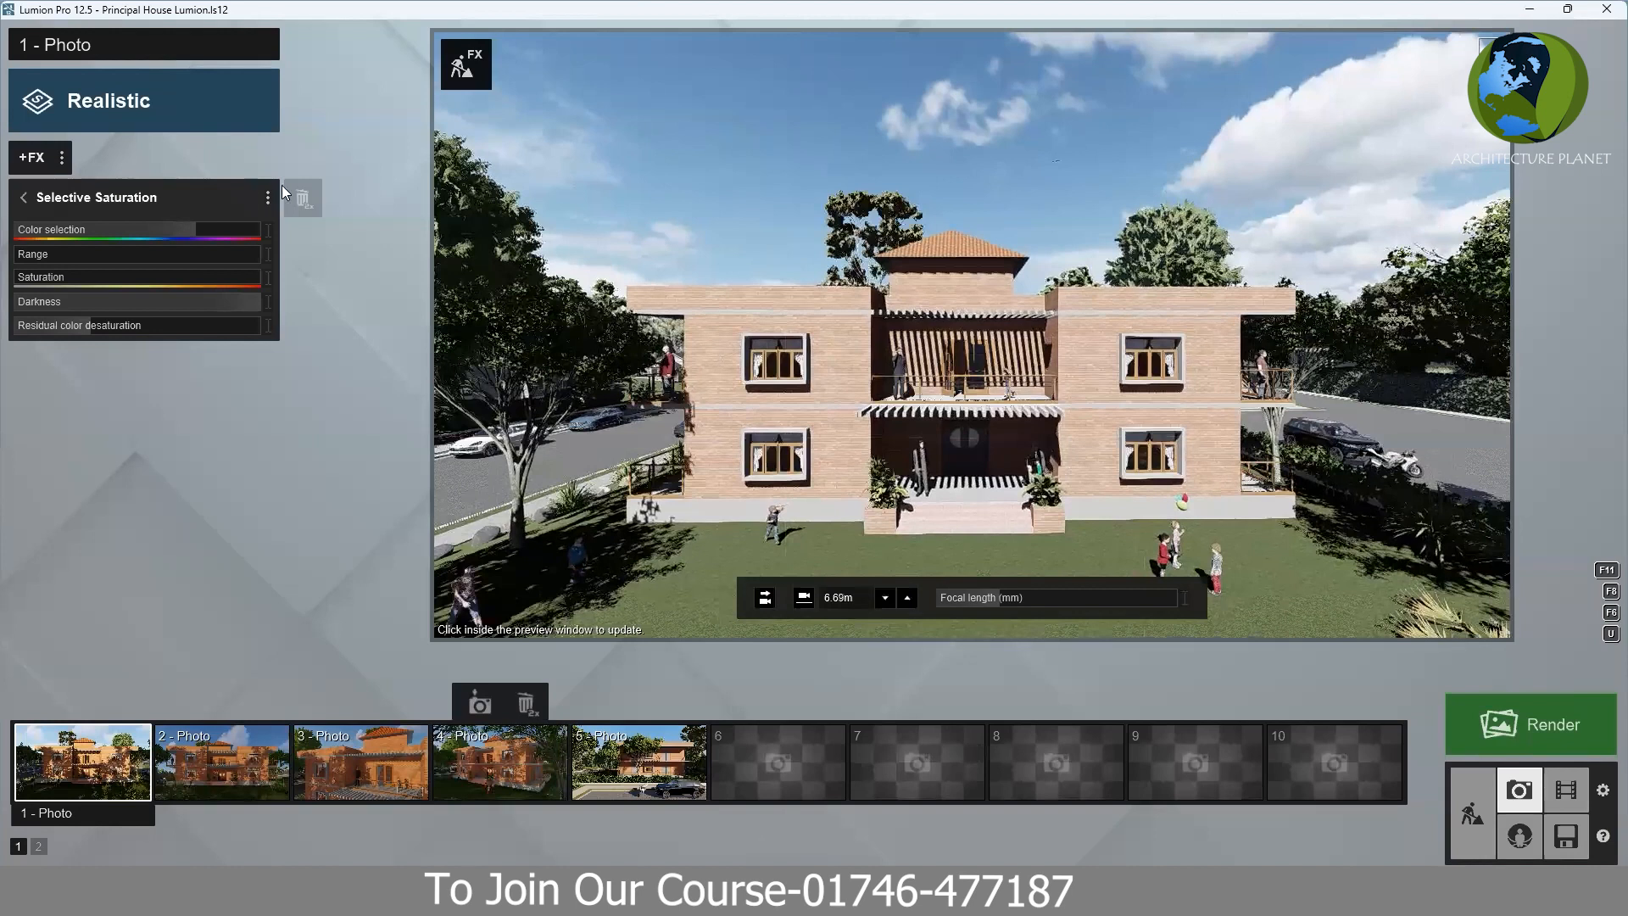
double_click(300, 197)
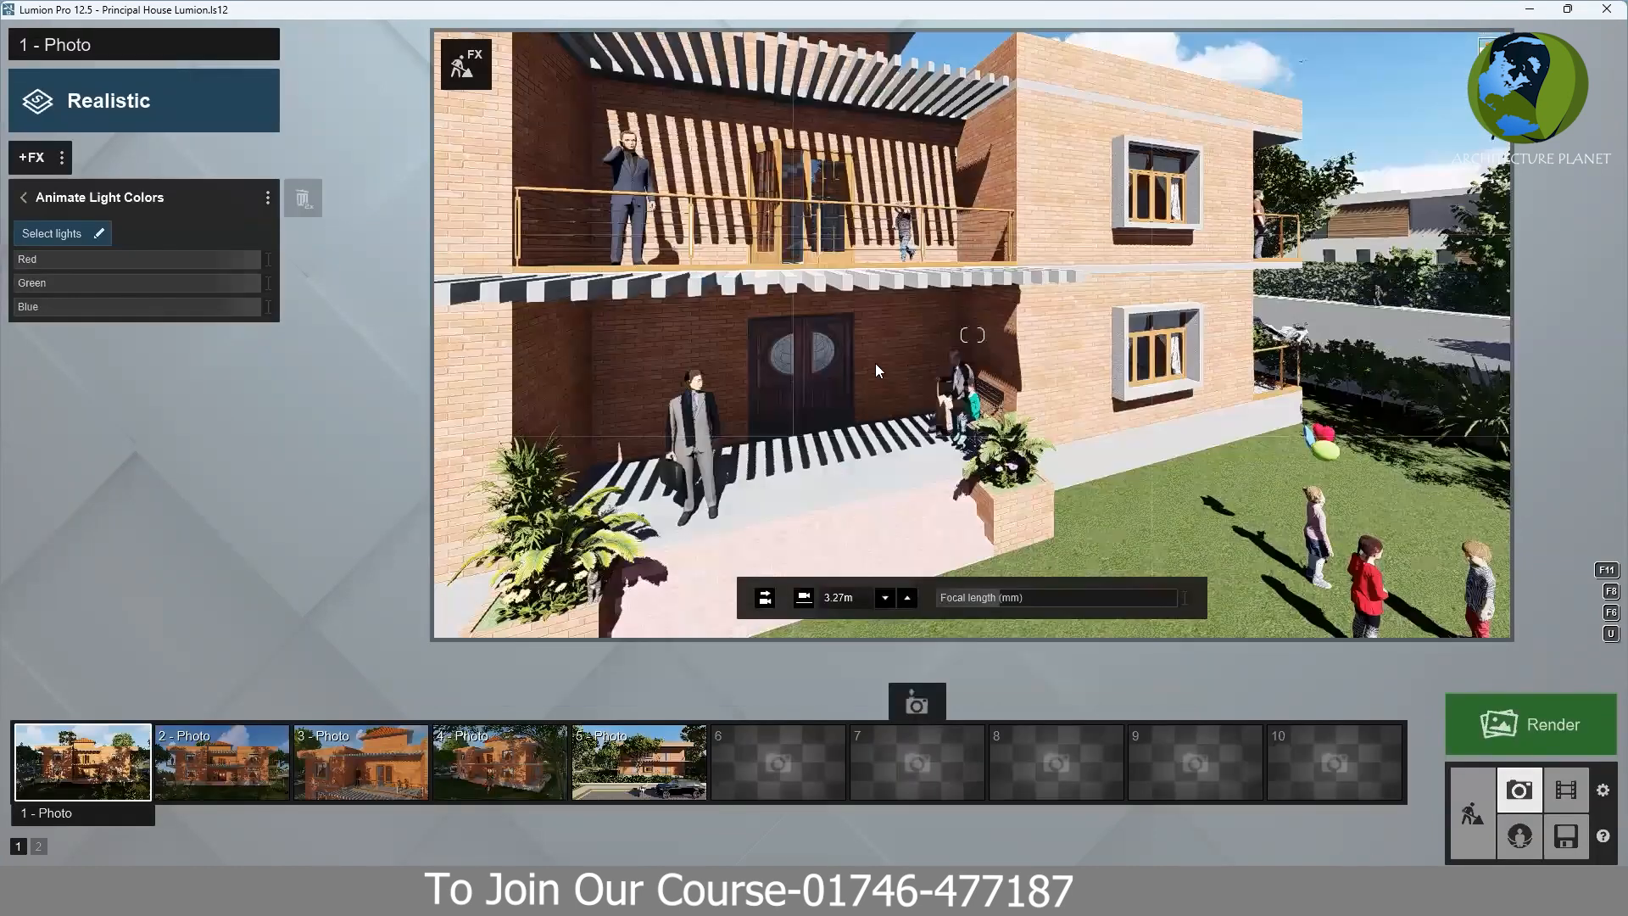
- Frame the entrance porch with its ceiling lights and adjust Animate Light Colors, with red just below 0.5 and blue at 1.0
right_click_drag(875, 363, 917, 276)
scroll(899, 308, "up", 3)
scroll(900, 315, "up", 5)
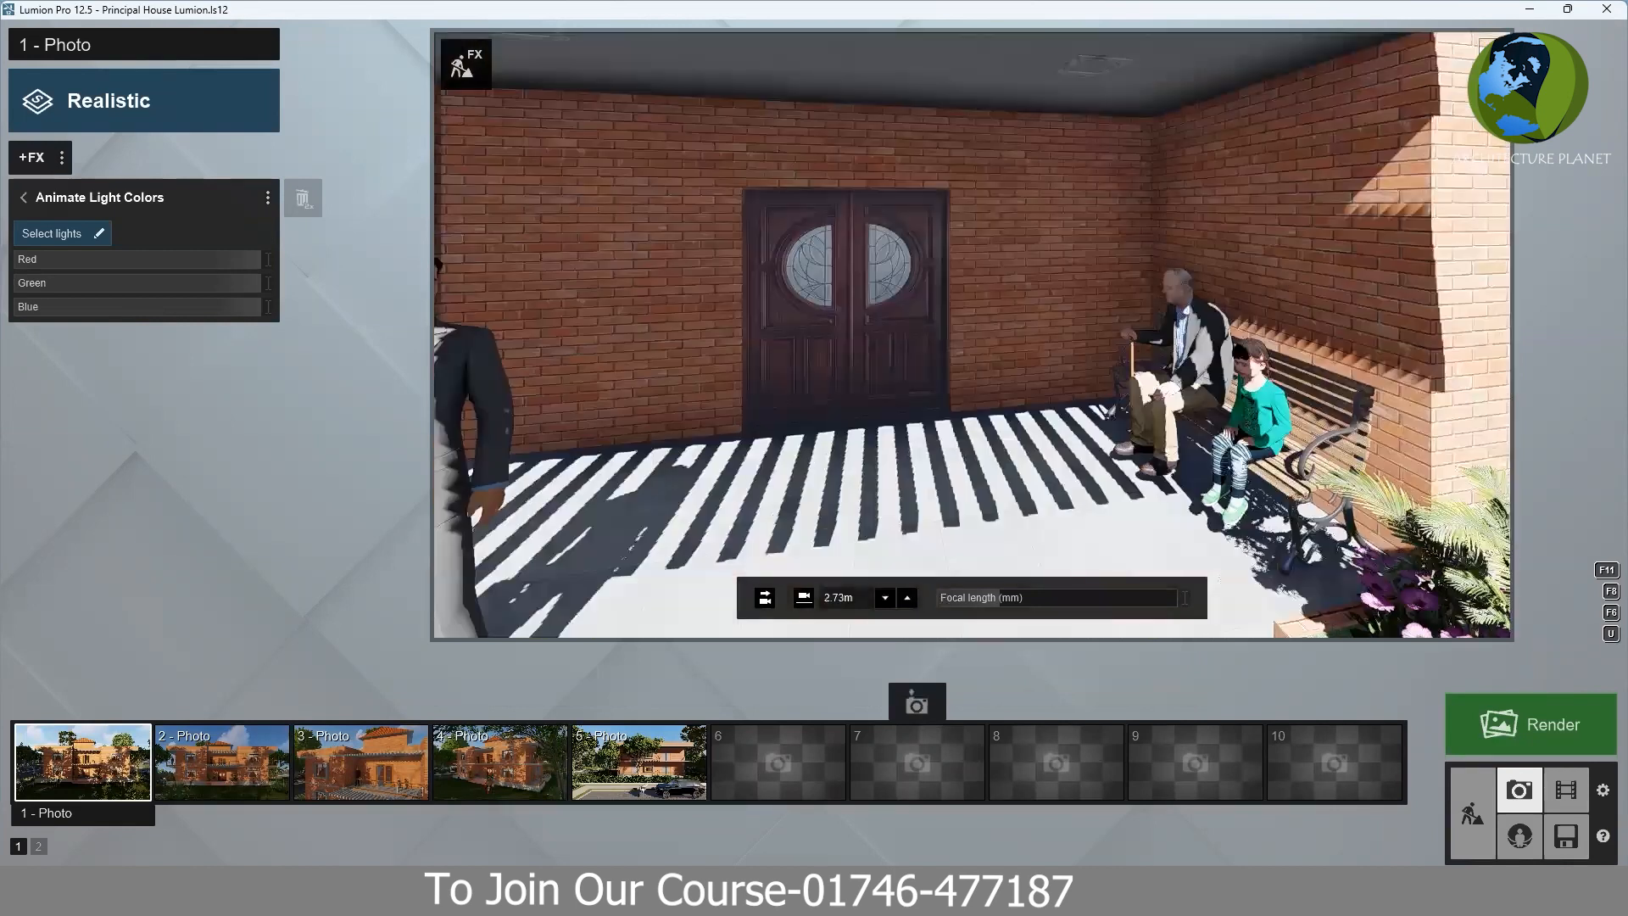
scroll(907, 327, "down", 5)
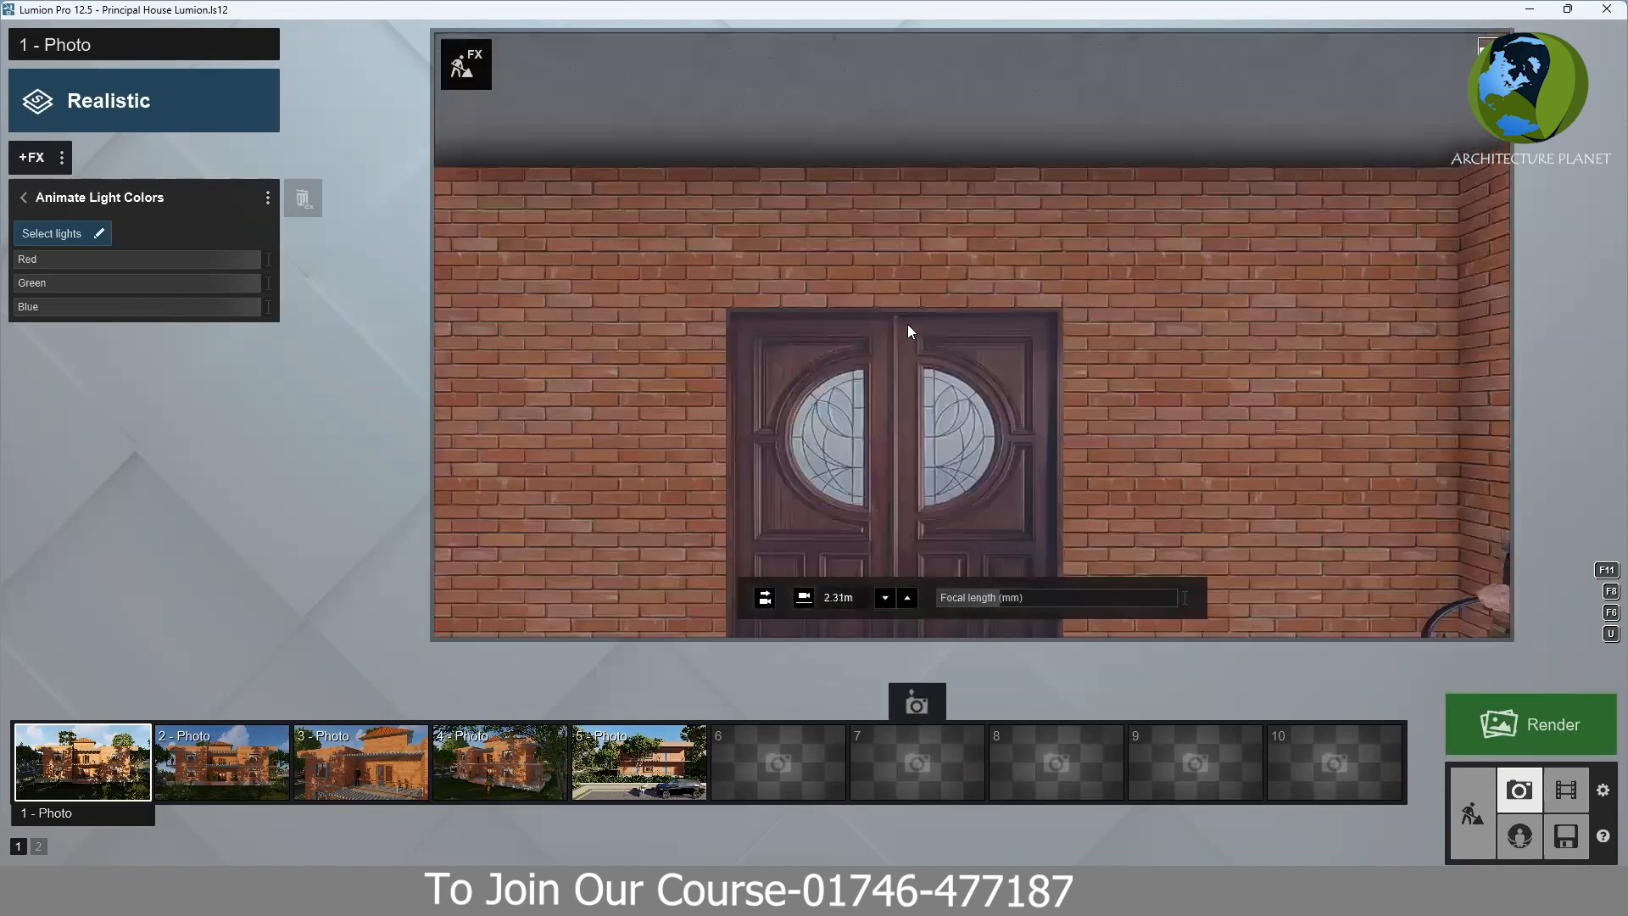
scroll(907, 327, "down", 5)
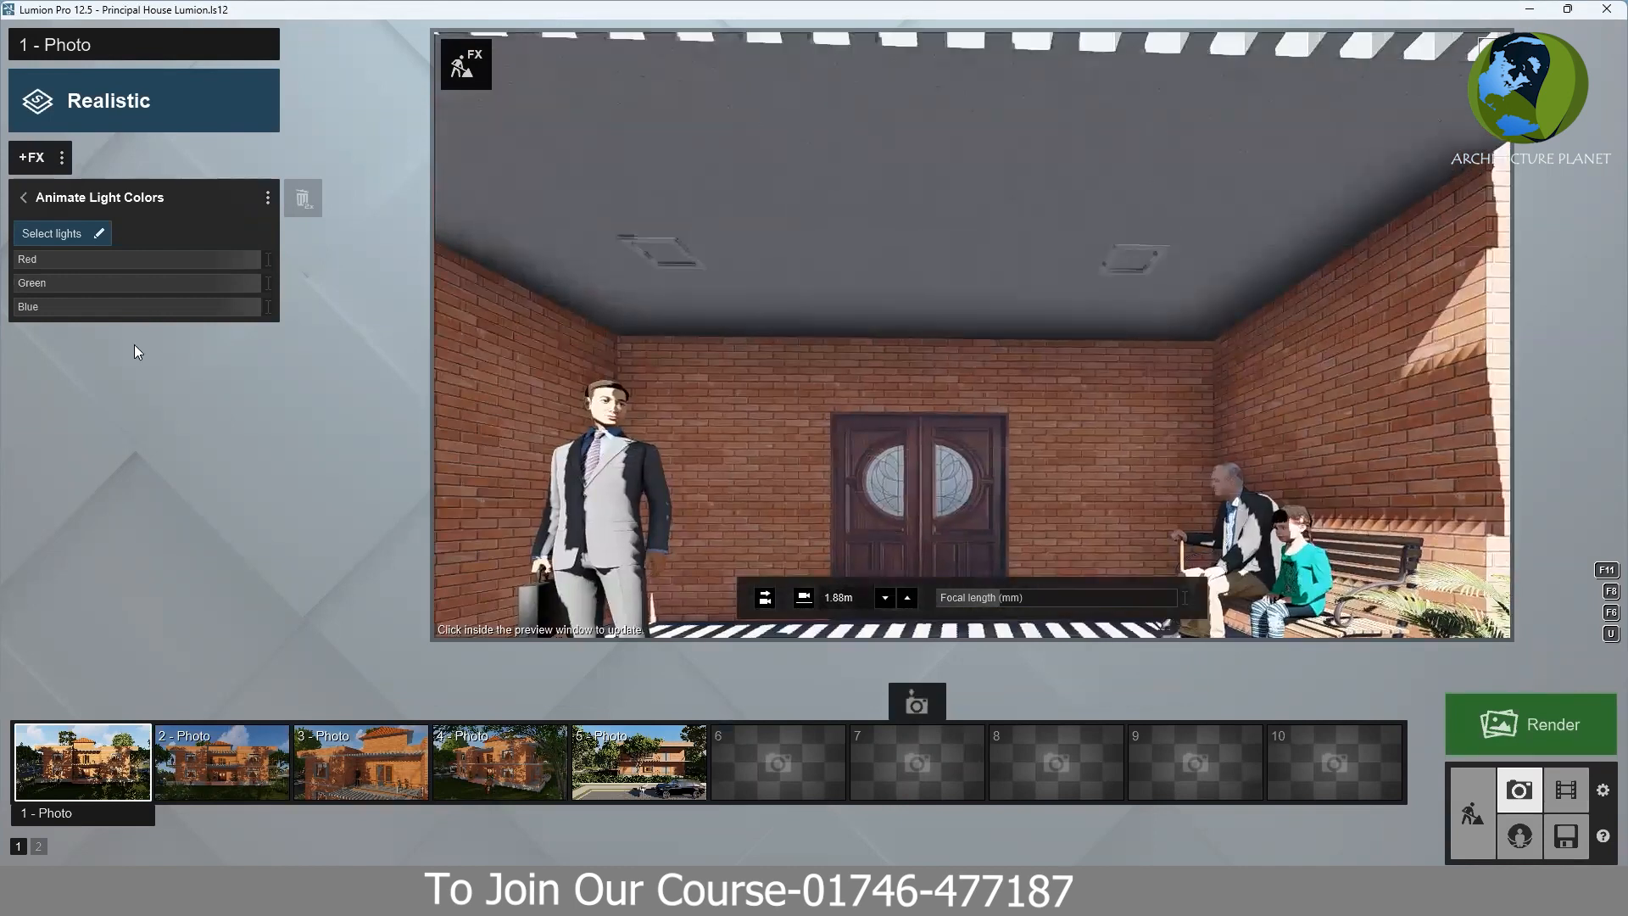
mouse_move(141, 262)
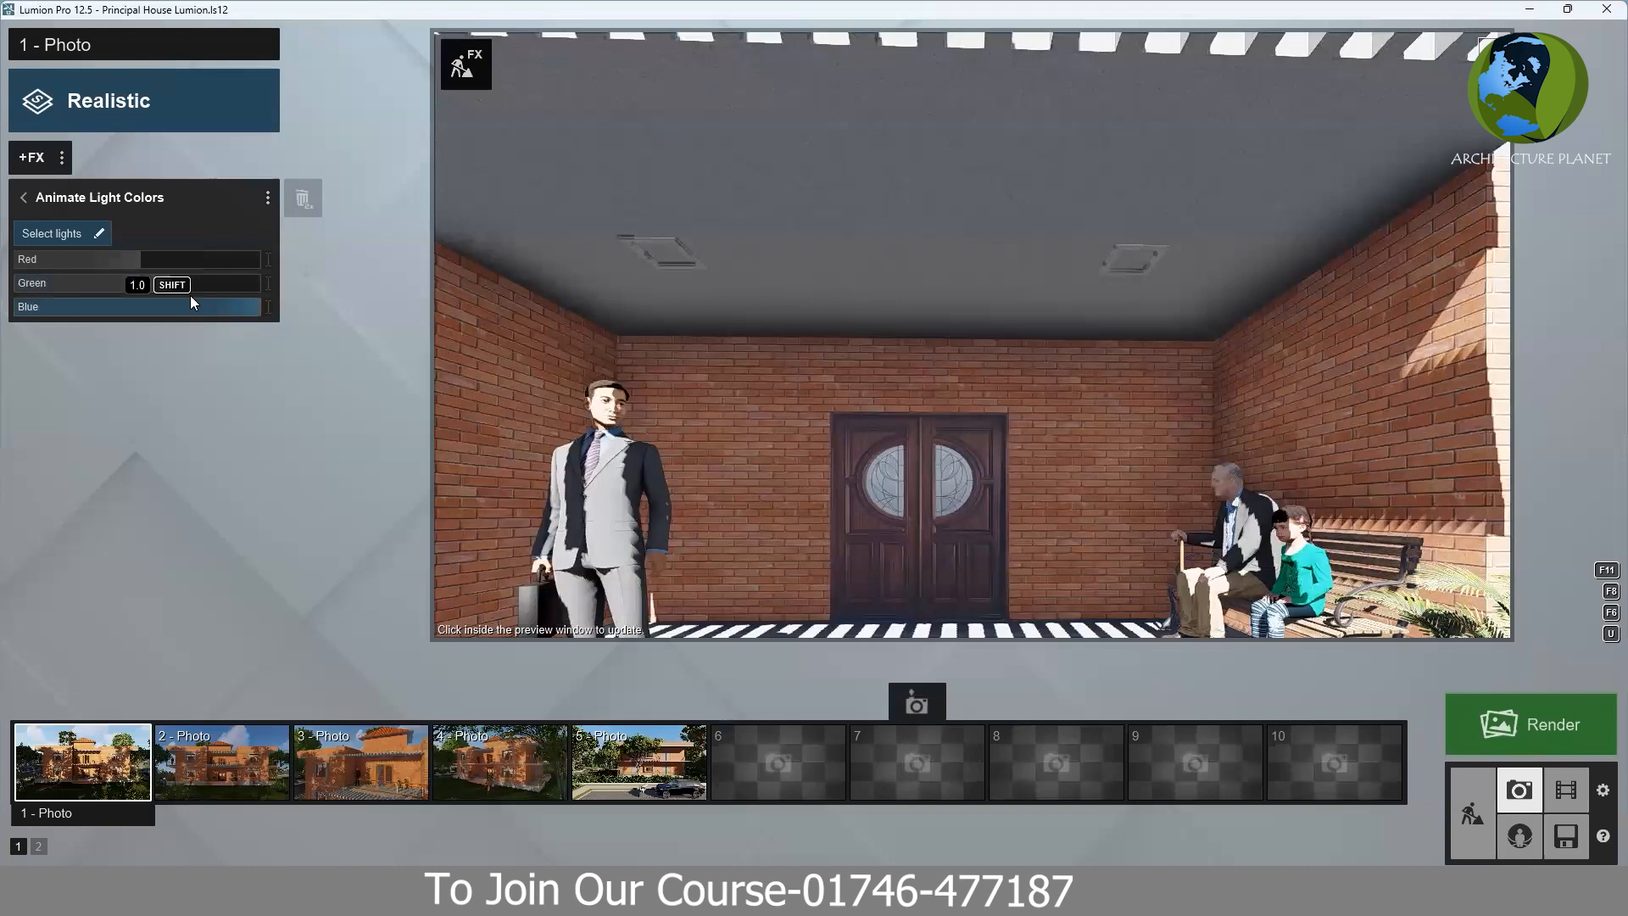
left_click(124, 261)
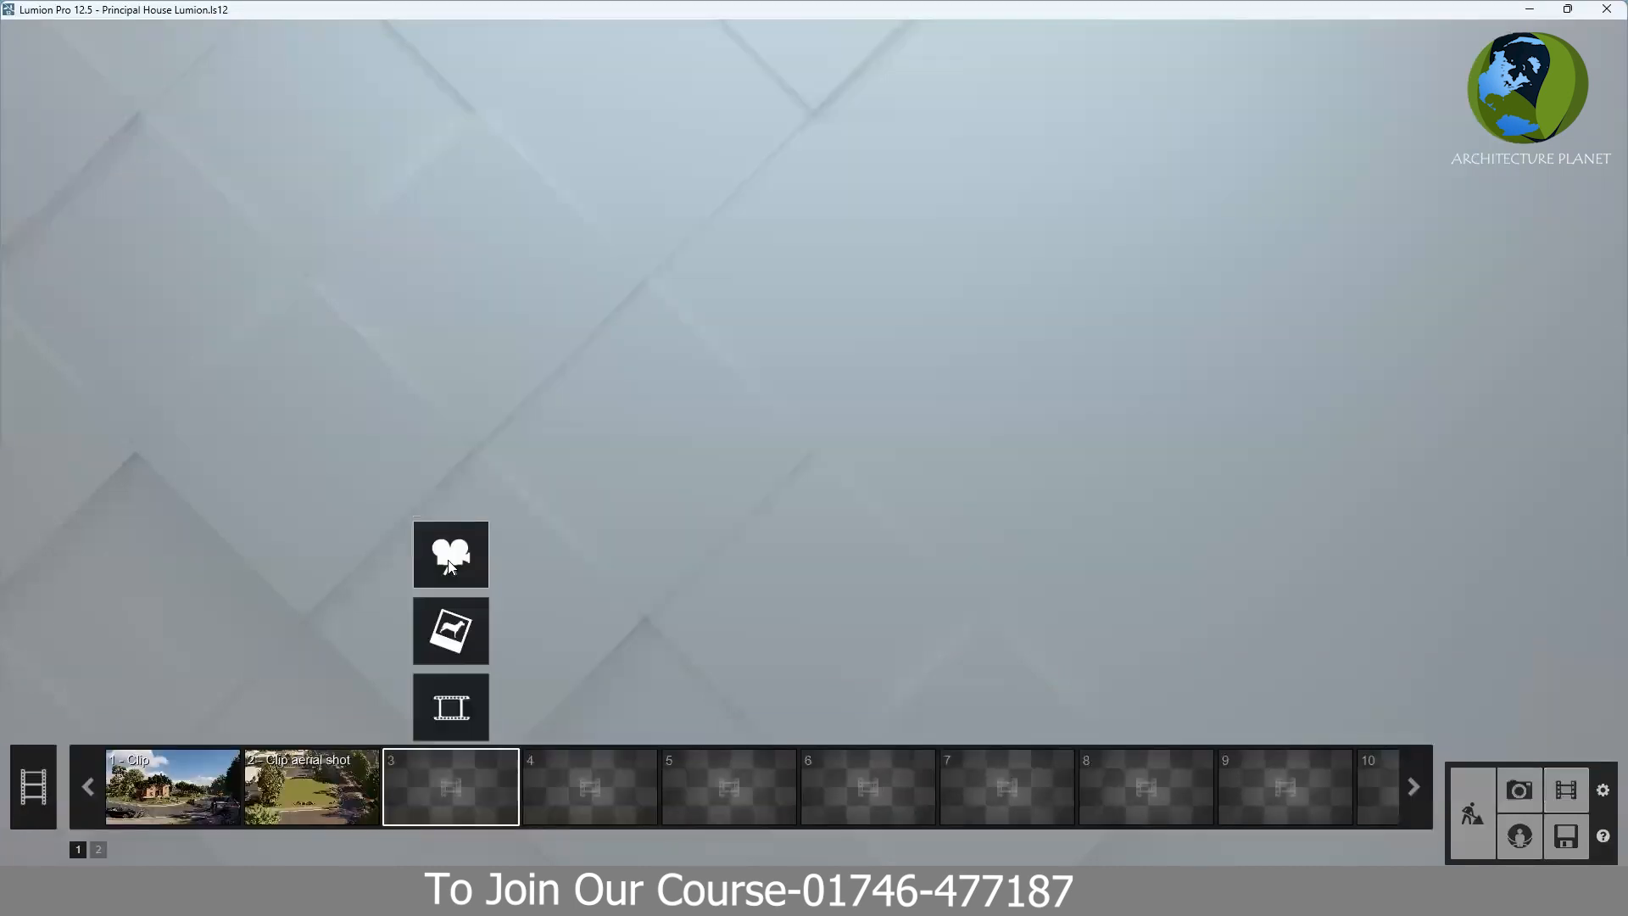
- Start recording a new clip in the third movie slot and add a first camera keyframe at the street view
left_click(450, 555)
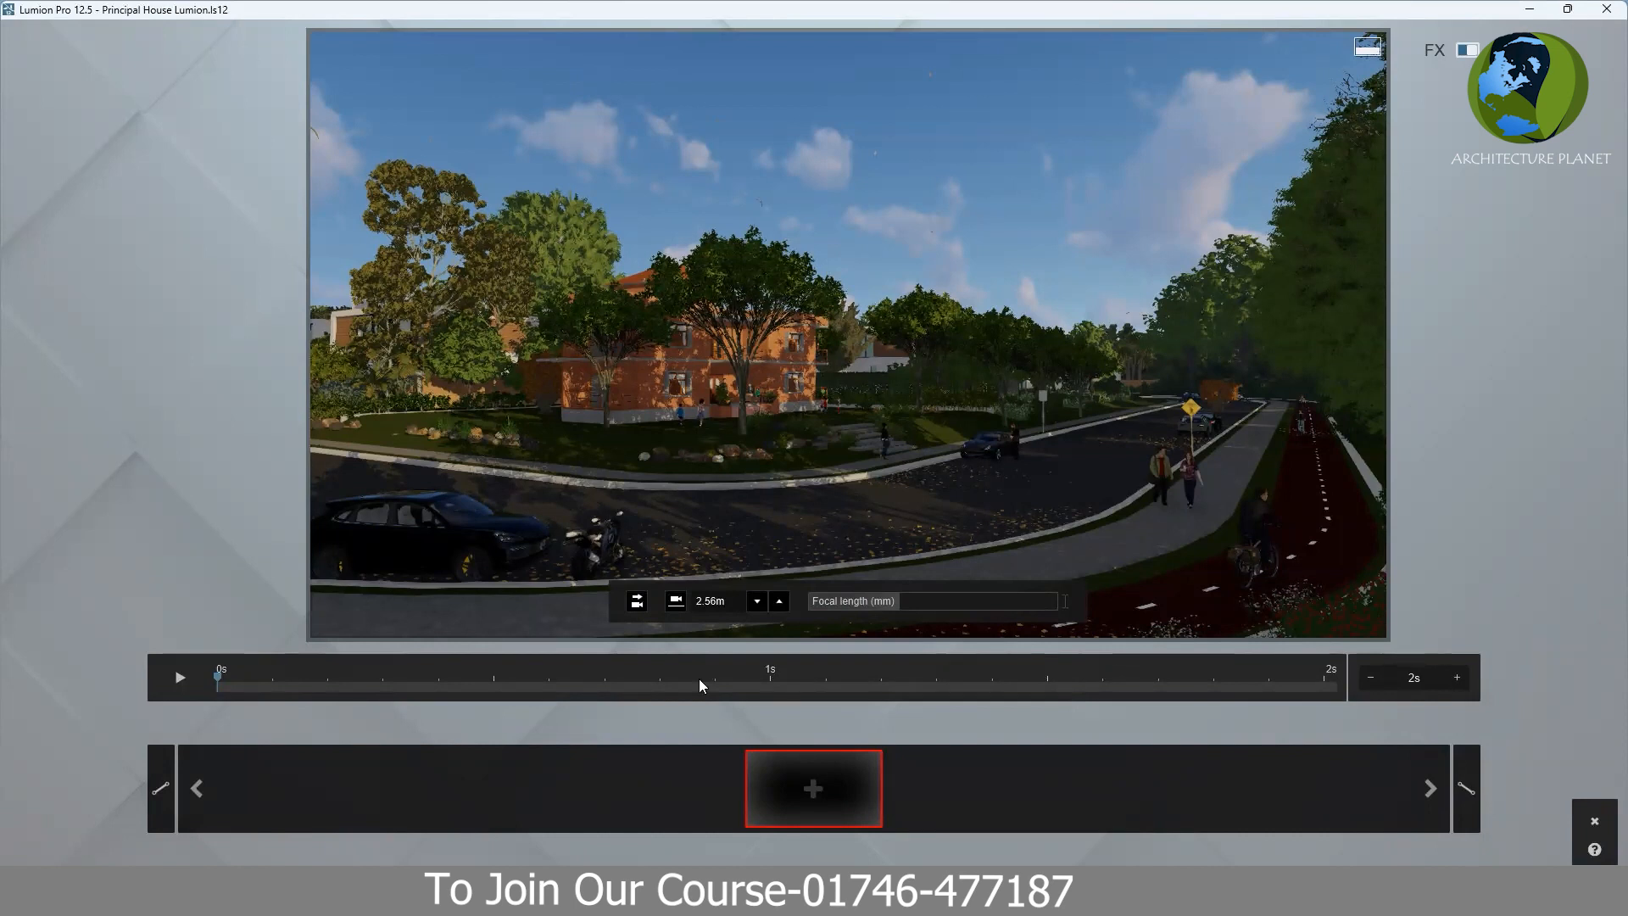
left_click(814, 788)
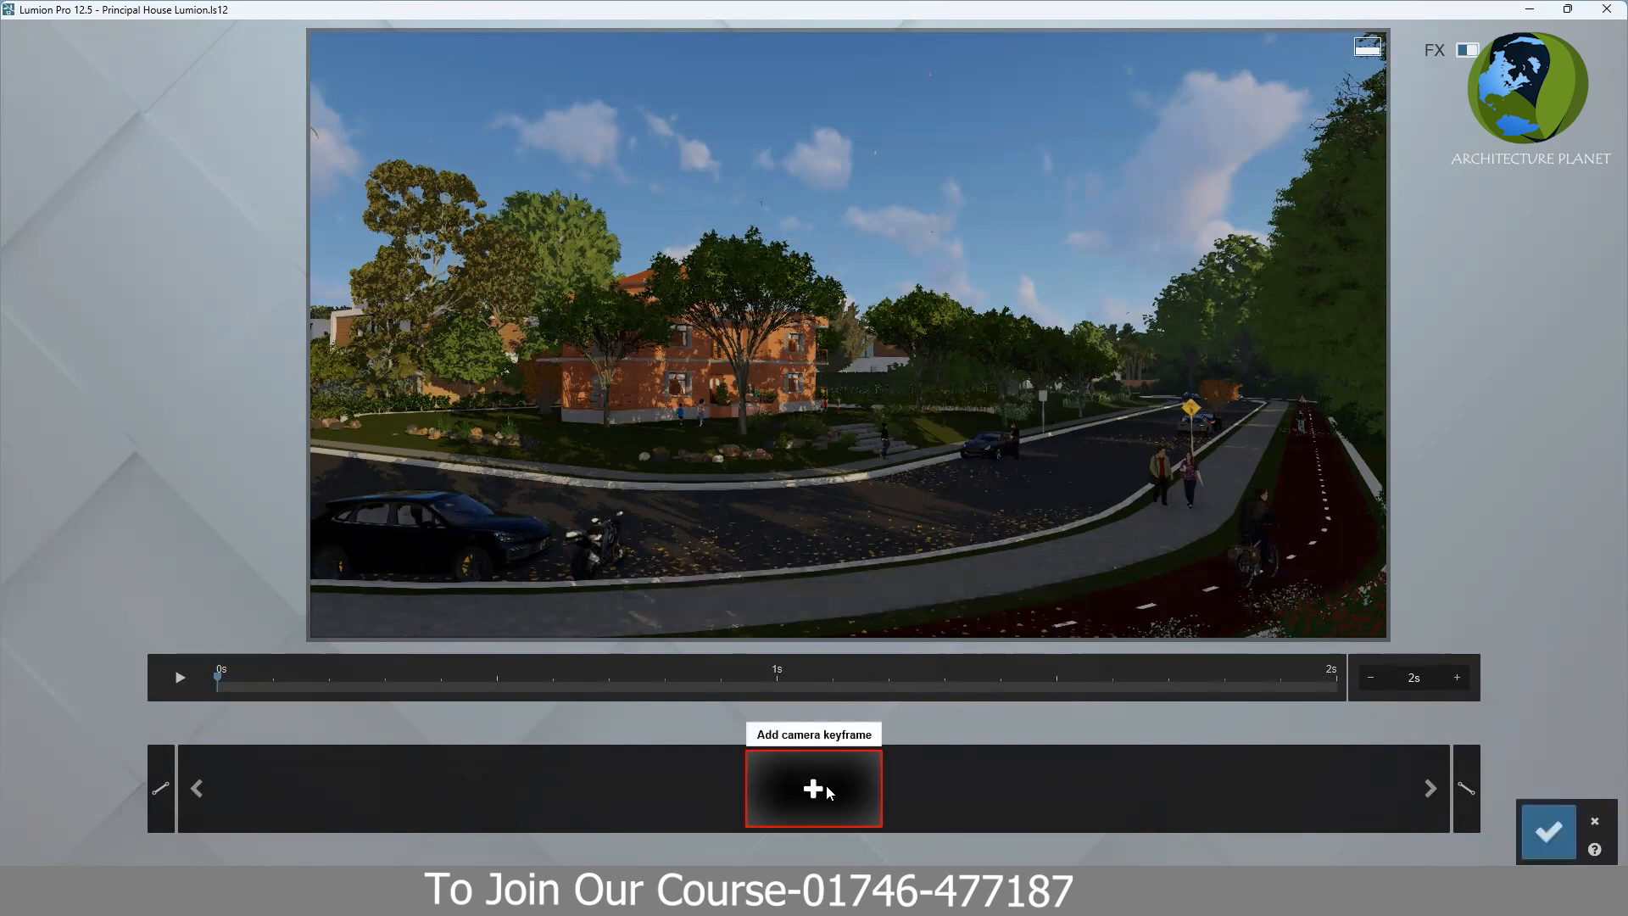
left_click(828, 790)
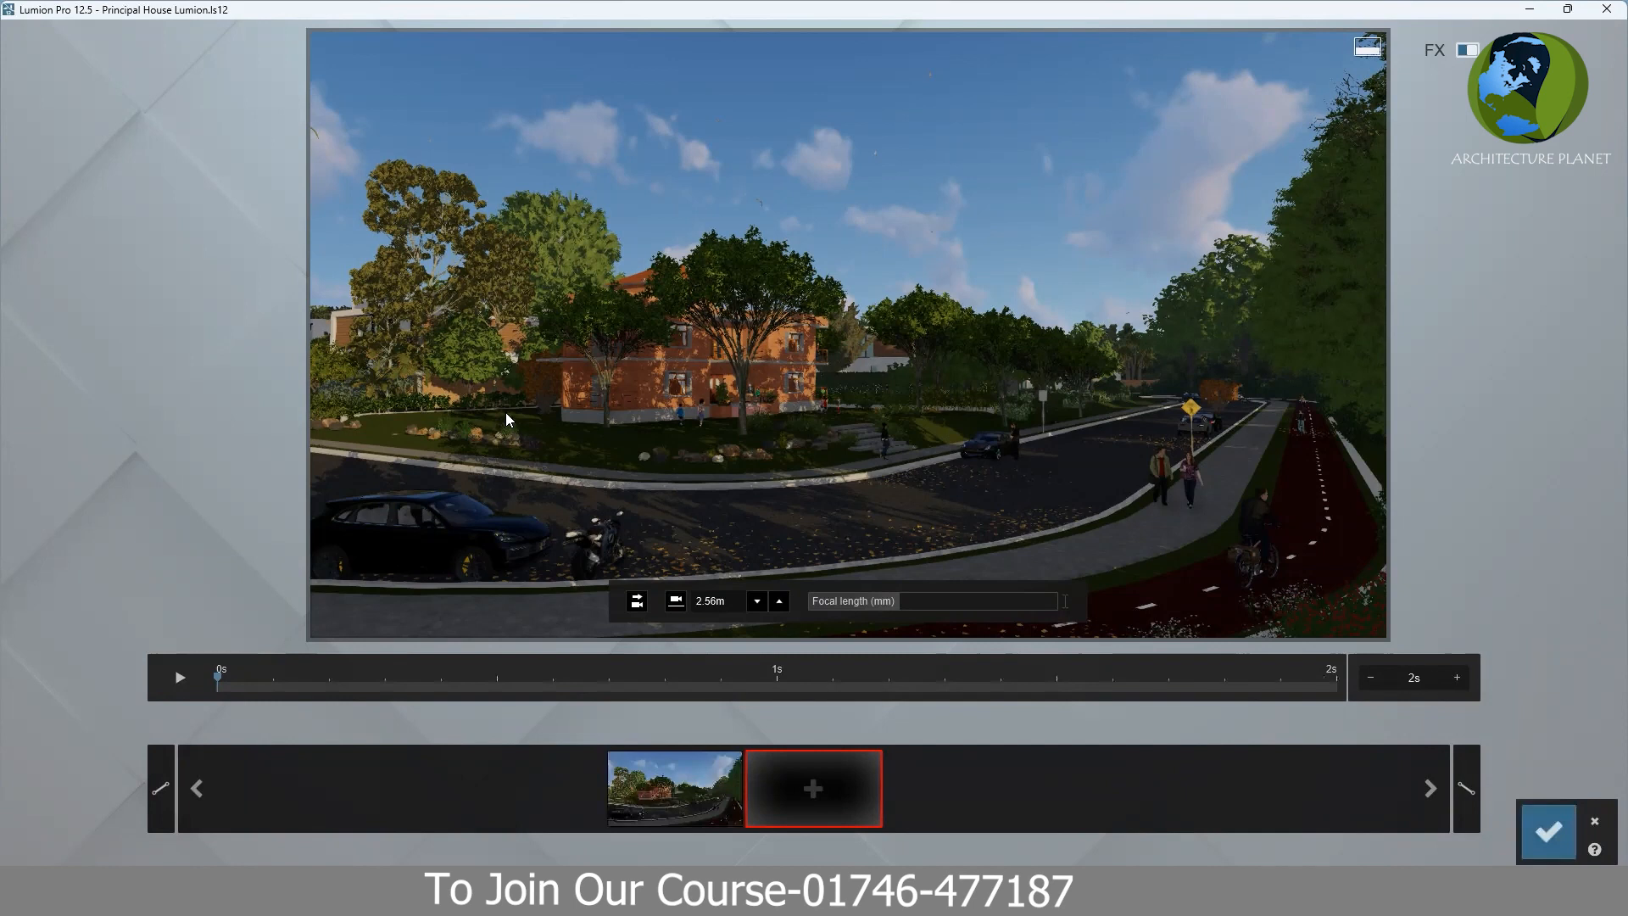
- Move the camera up to the children playing beside the house wall and add a second camera keyframe there
scroll(684, 440, "up", 5)
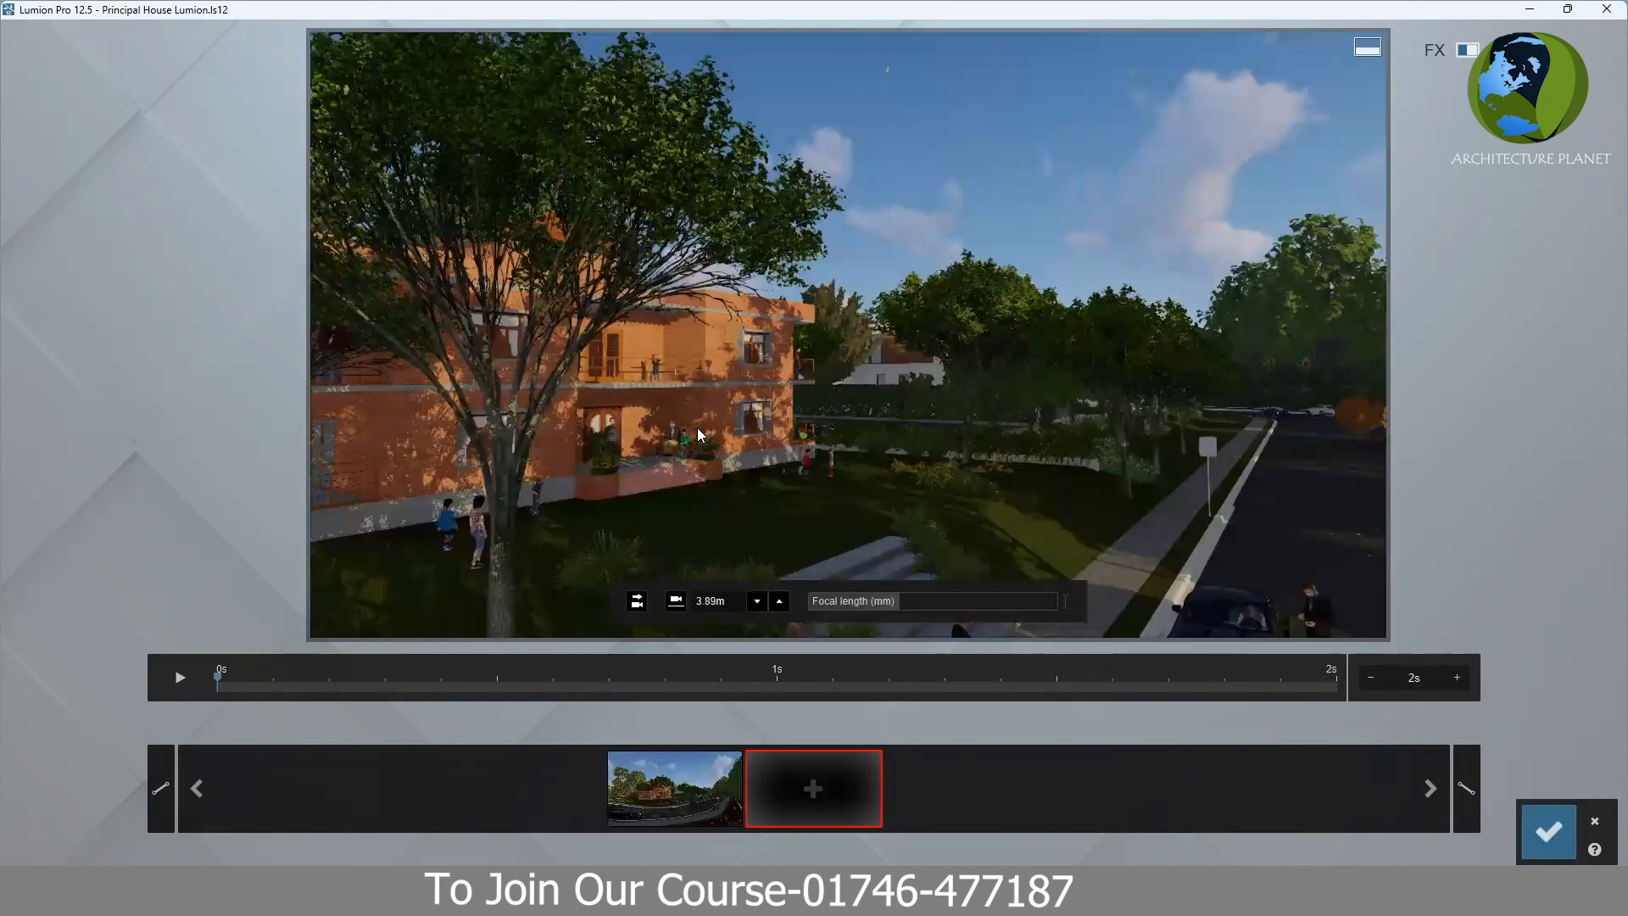
middle_click_drag(696, 408, 696, 222)
scroll(460, 577, "up", 5)
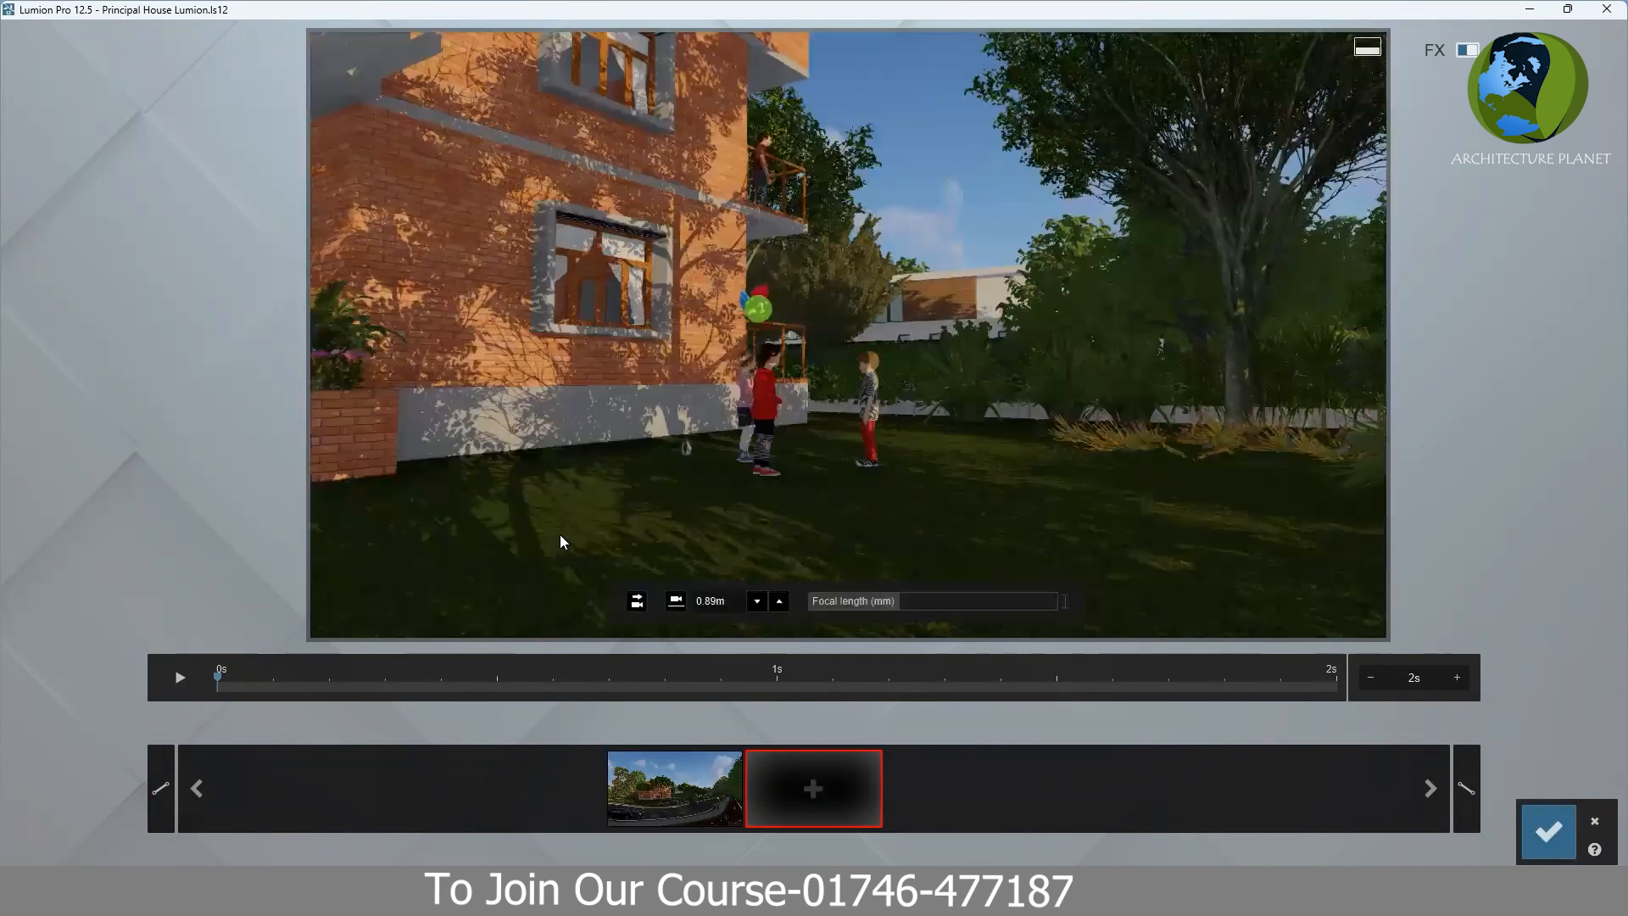
right_click_drag(524, 524, 406, 535)
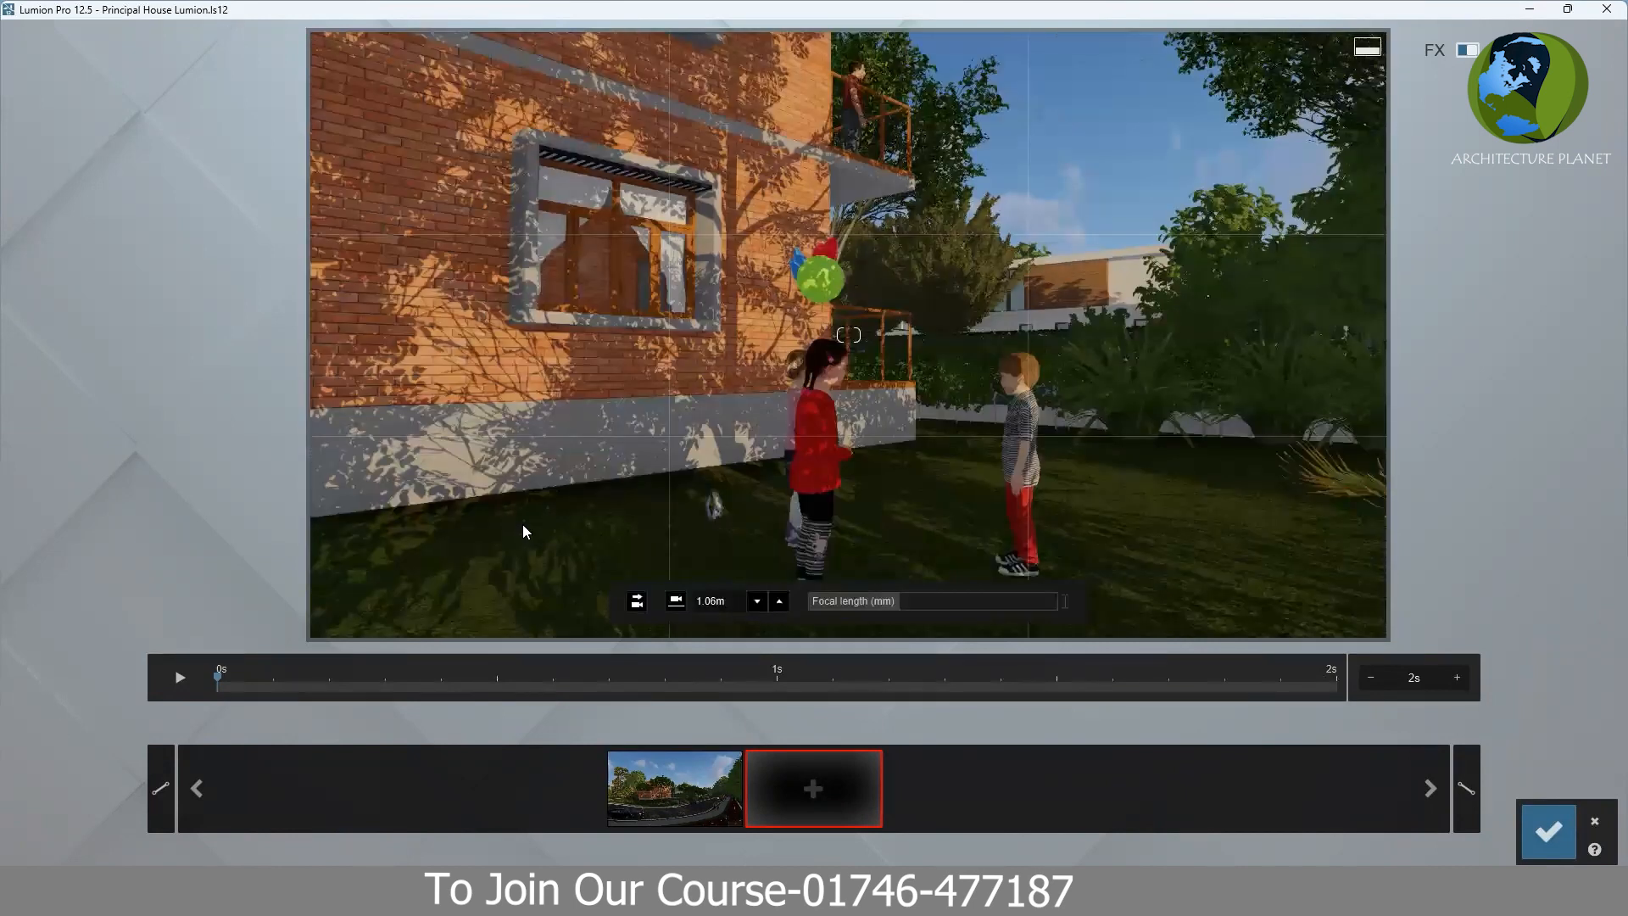
left_click(803, 784)
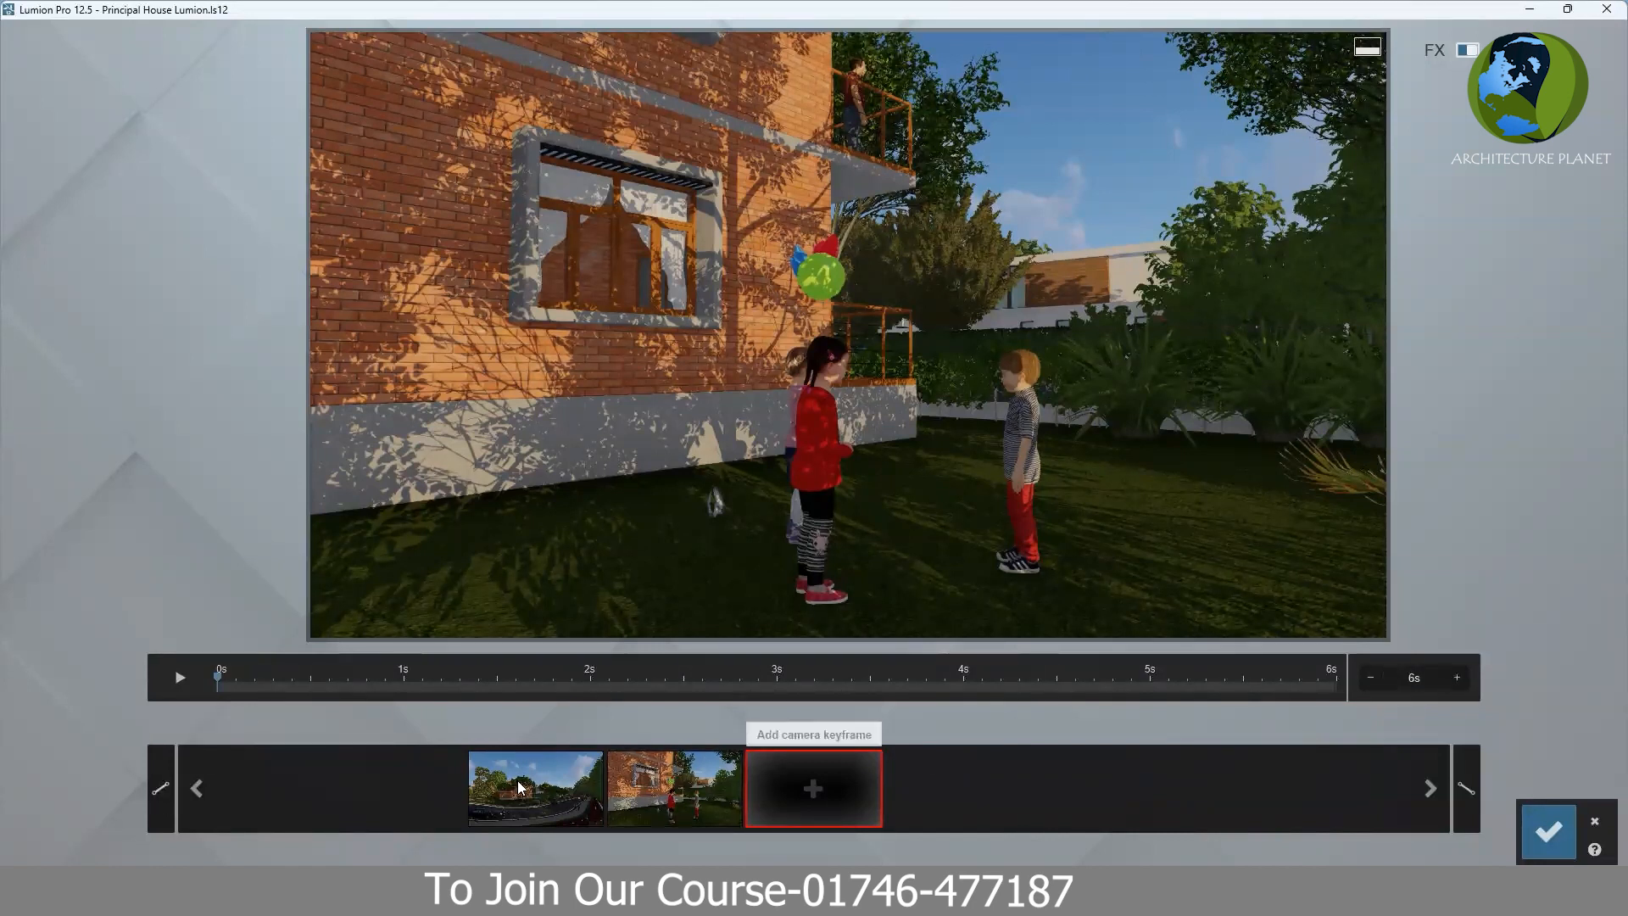
- Preview the camera path between the two keyframes and save the recorded clip
left_click(180, 678)
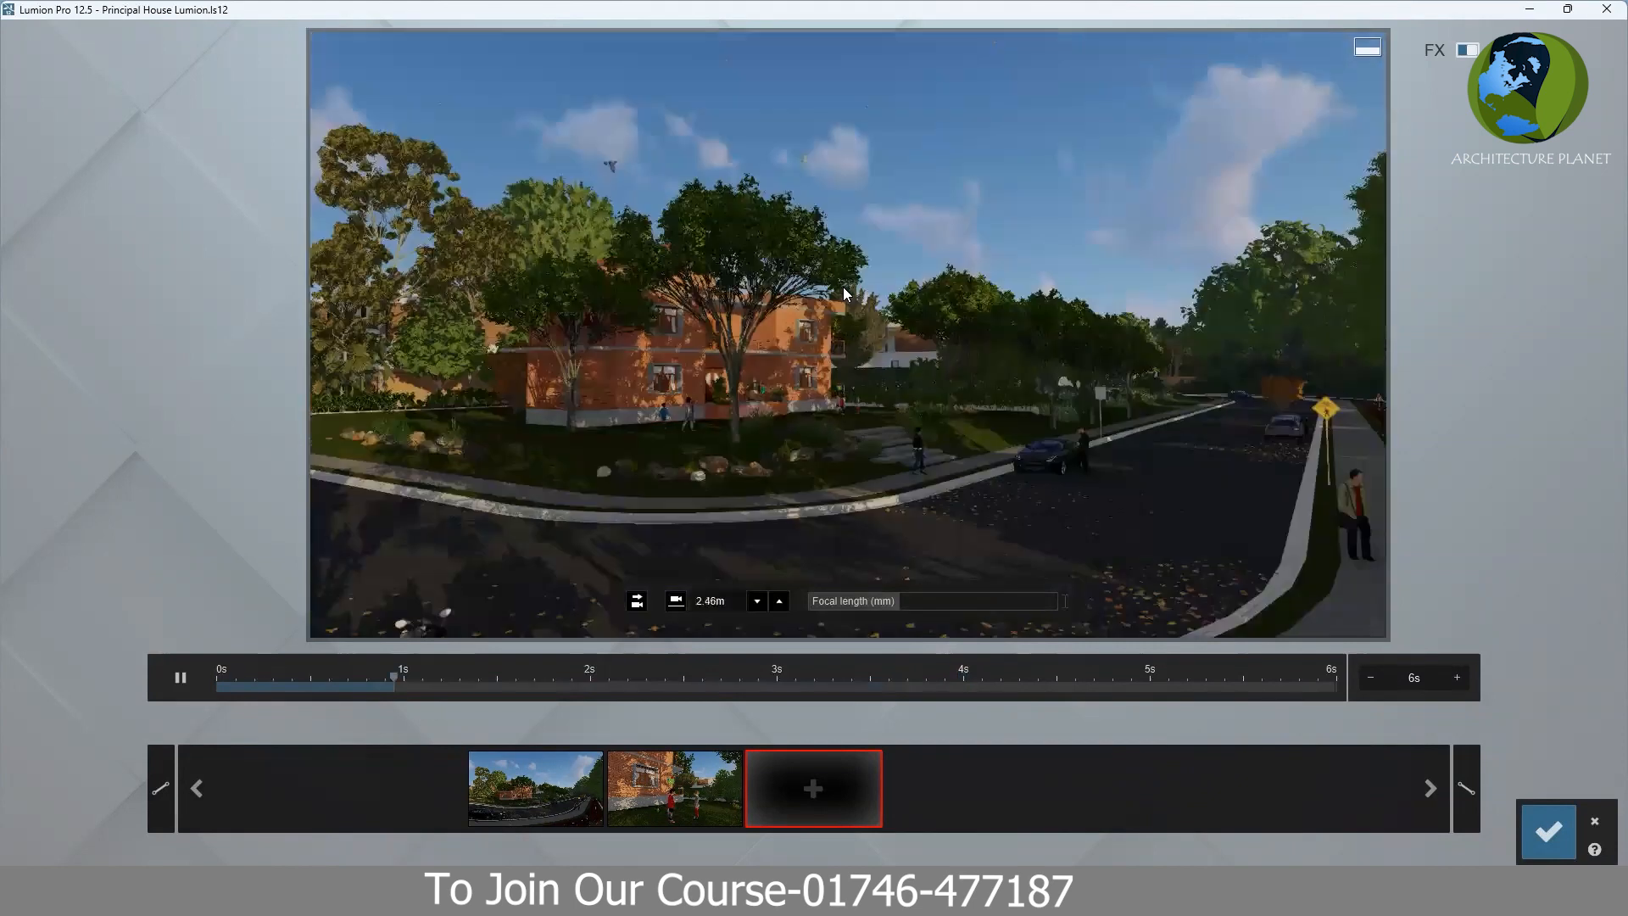
left_click(179, 677)
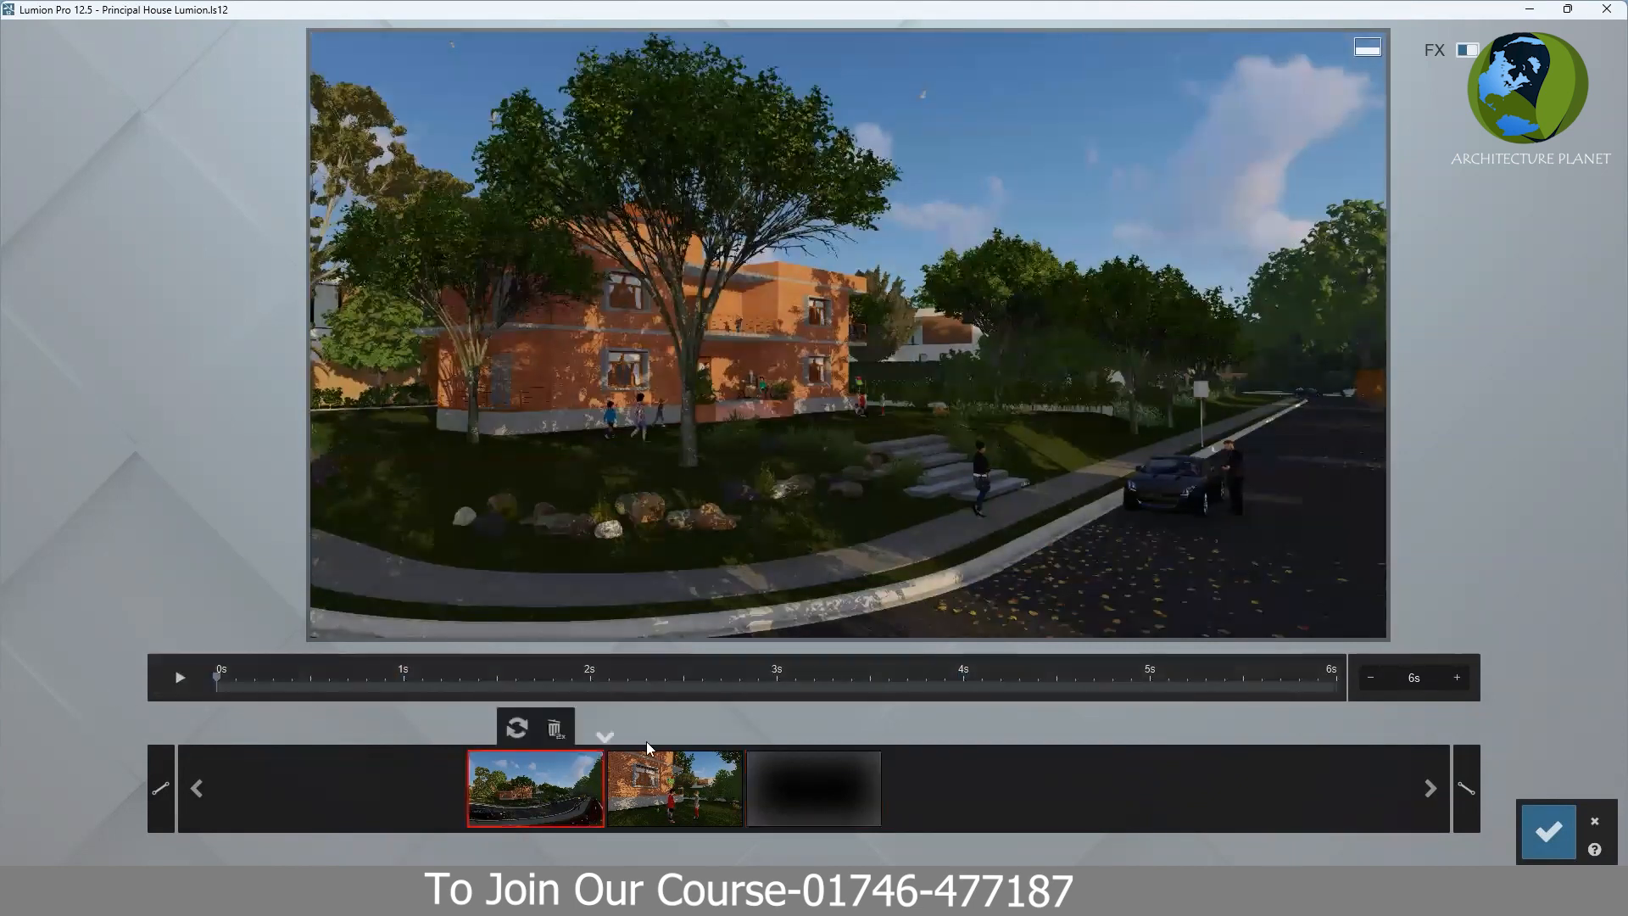
left_click(1548, 830)
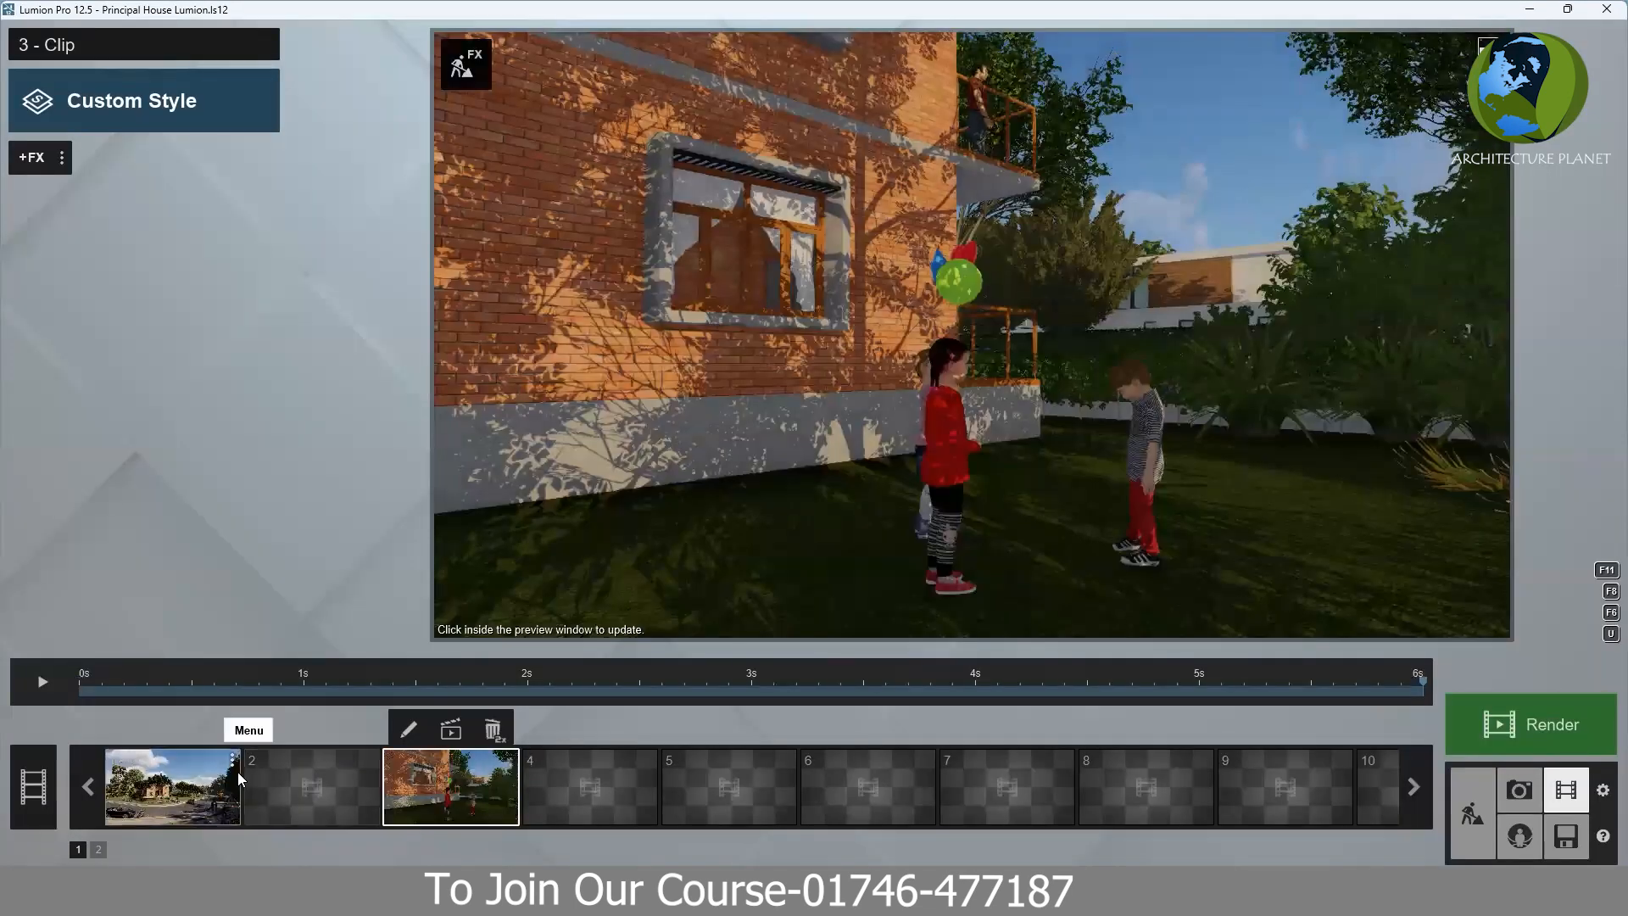
- Delete the clip in the first movie slot and move the newly recorded clip into its place
left_click(231, 761)
left_click(321, 754)
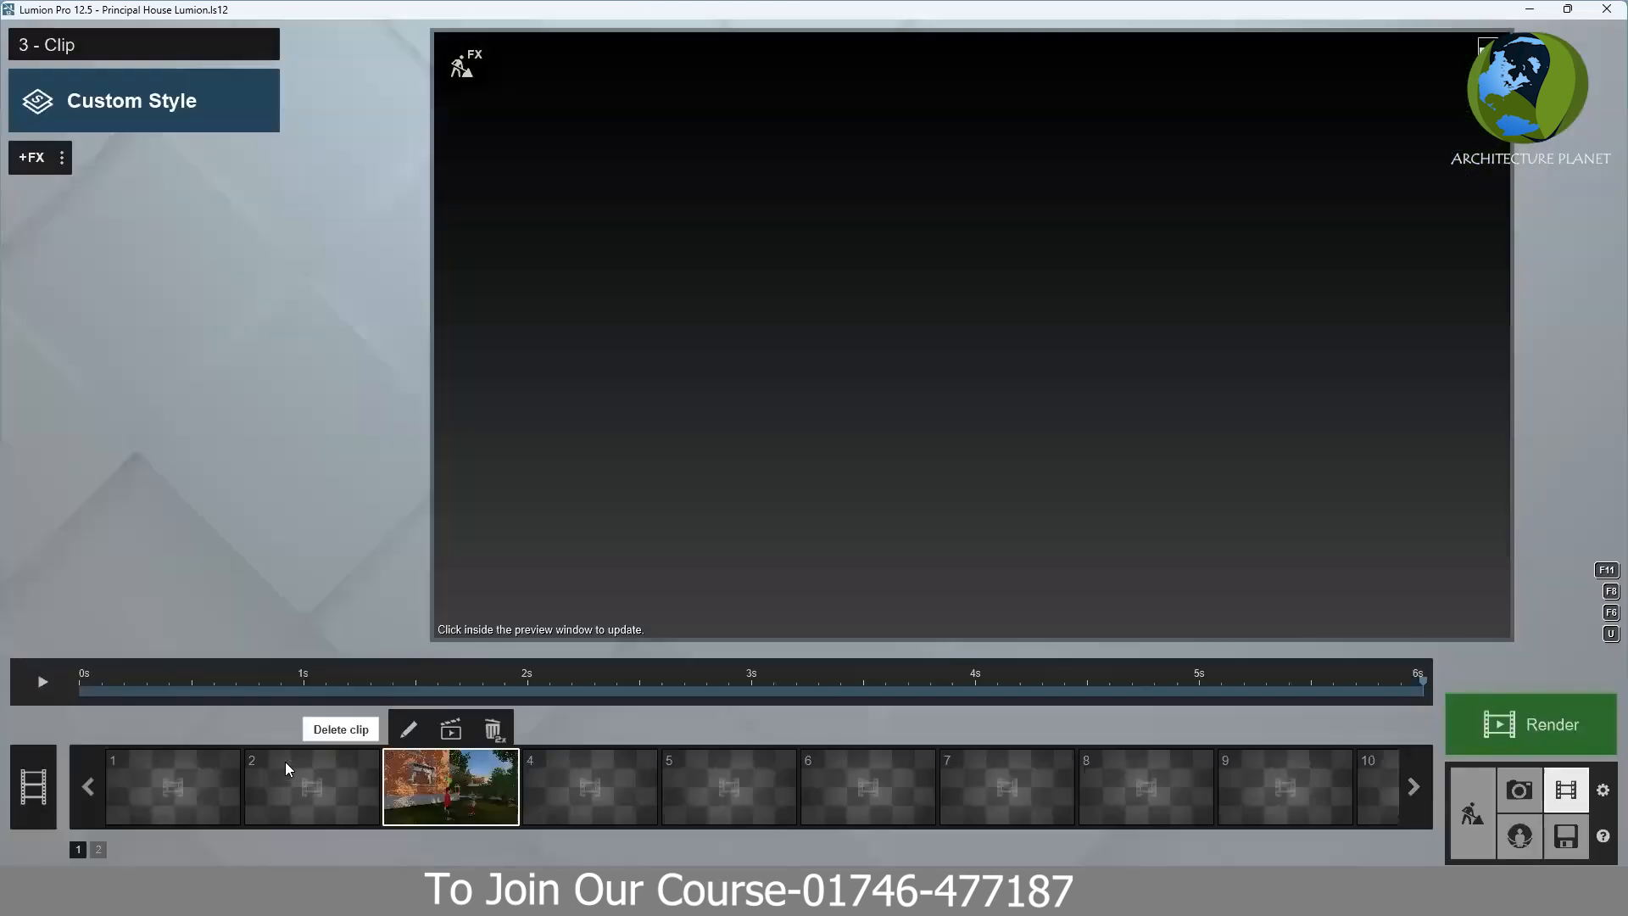
left_click_drag(416, 818, 105, 741)
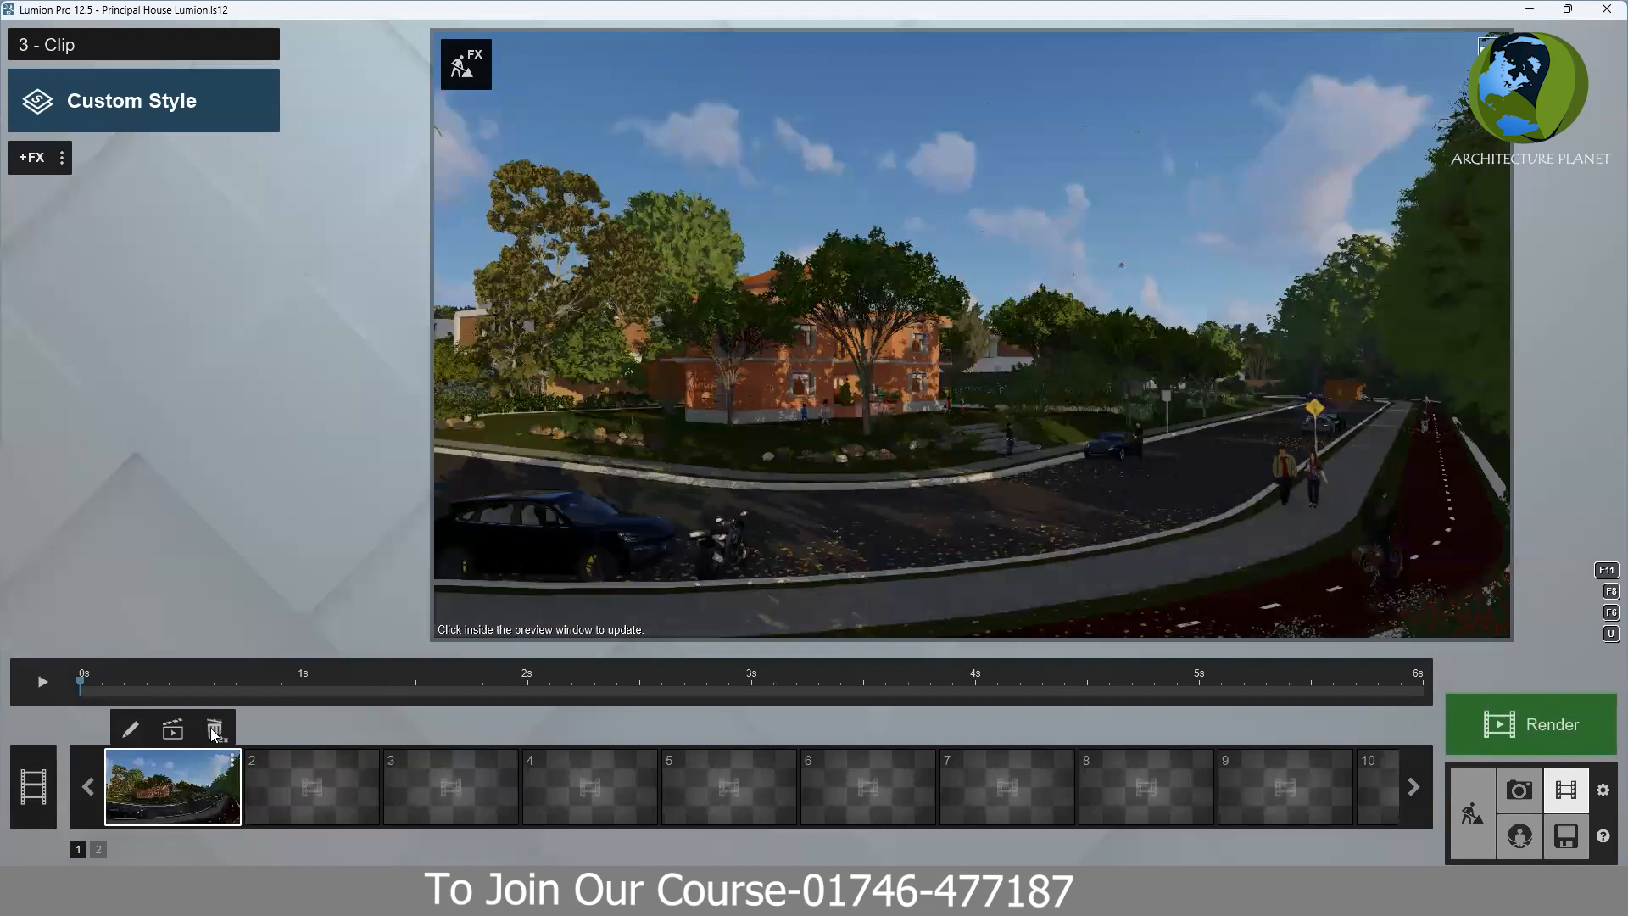
- Start recording a new clip in the second movie slot and face the camera straight at the front of the house
left_click(299, 776)
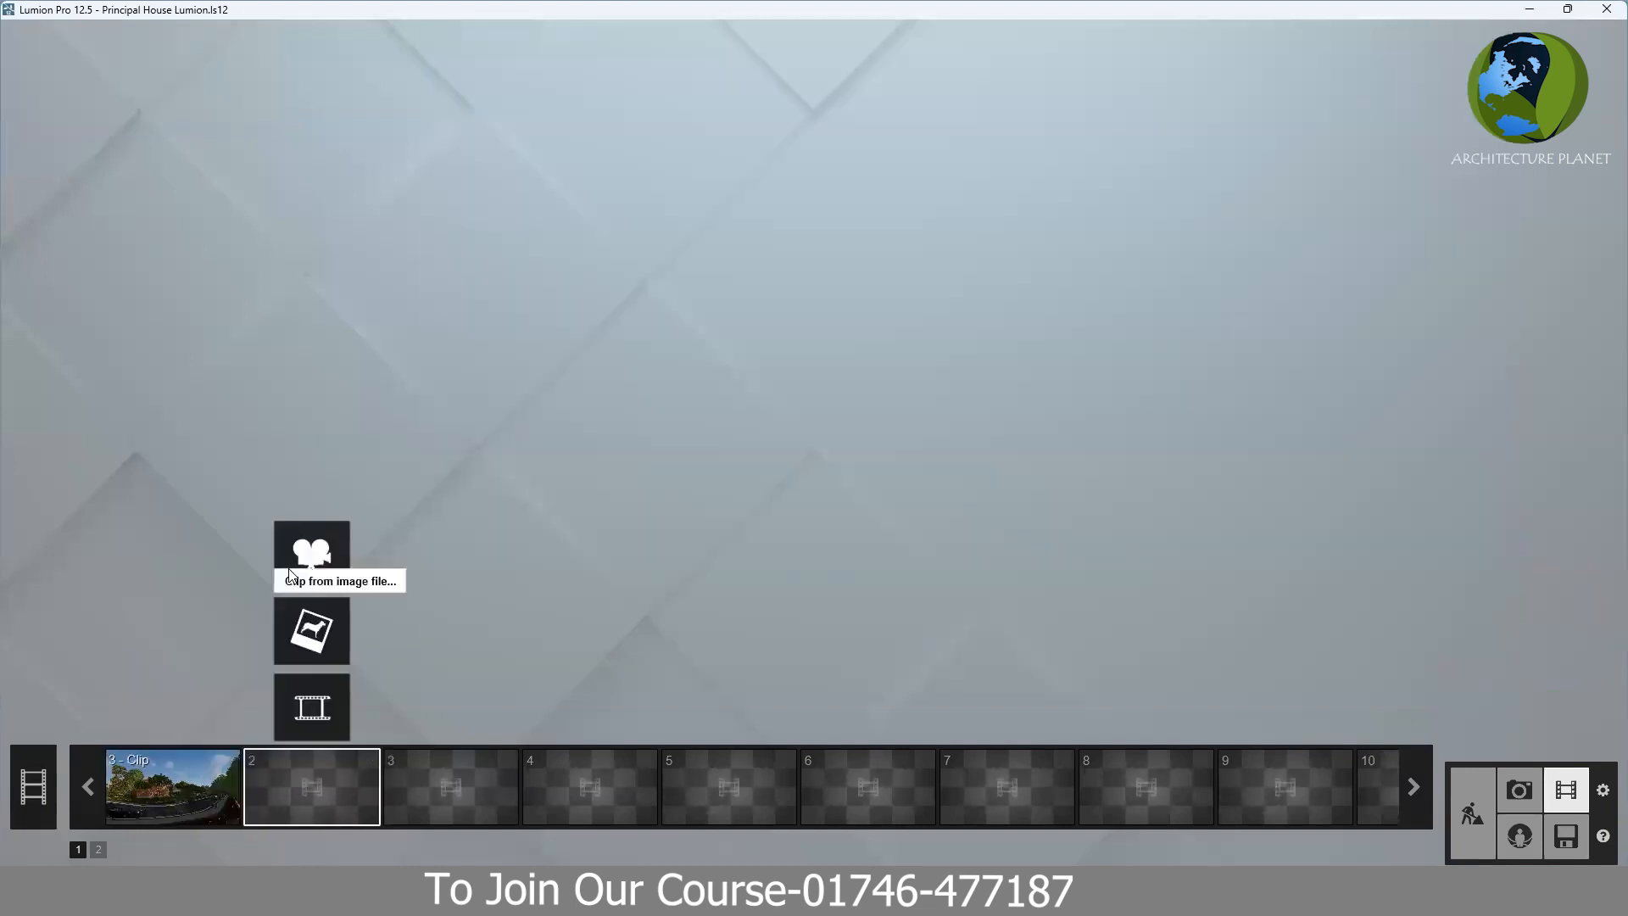
left_click(337, 564)
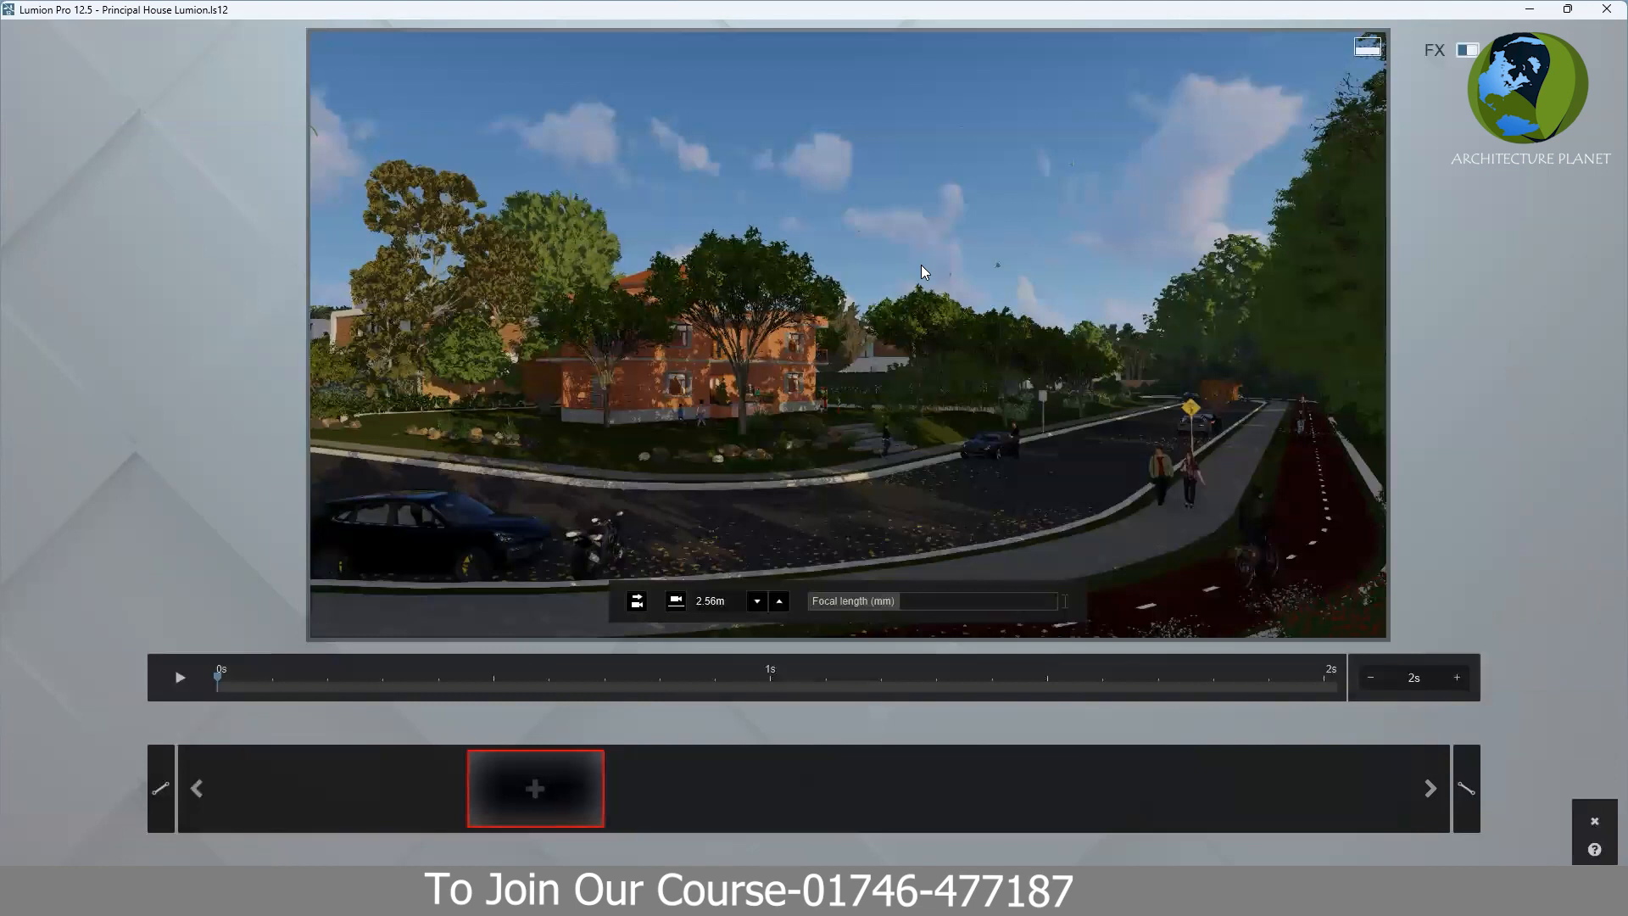
scroll(921, 264, "up", 1)
right_click_drag(768, 319, 777, 380)
scroll(817, 378, "up", 2)
scroll(817, 378, "up", 1)
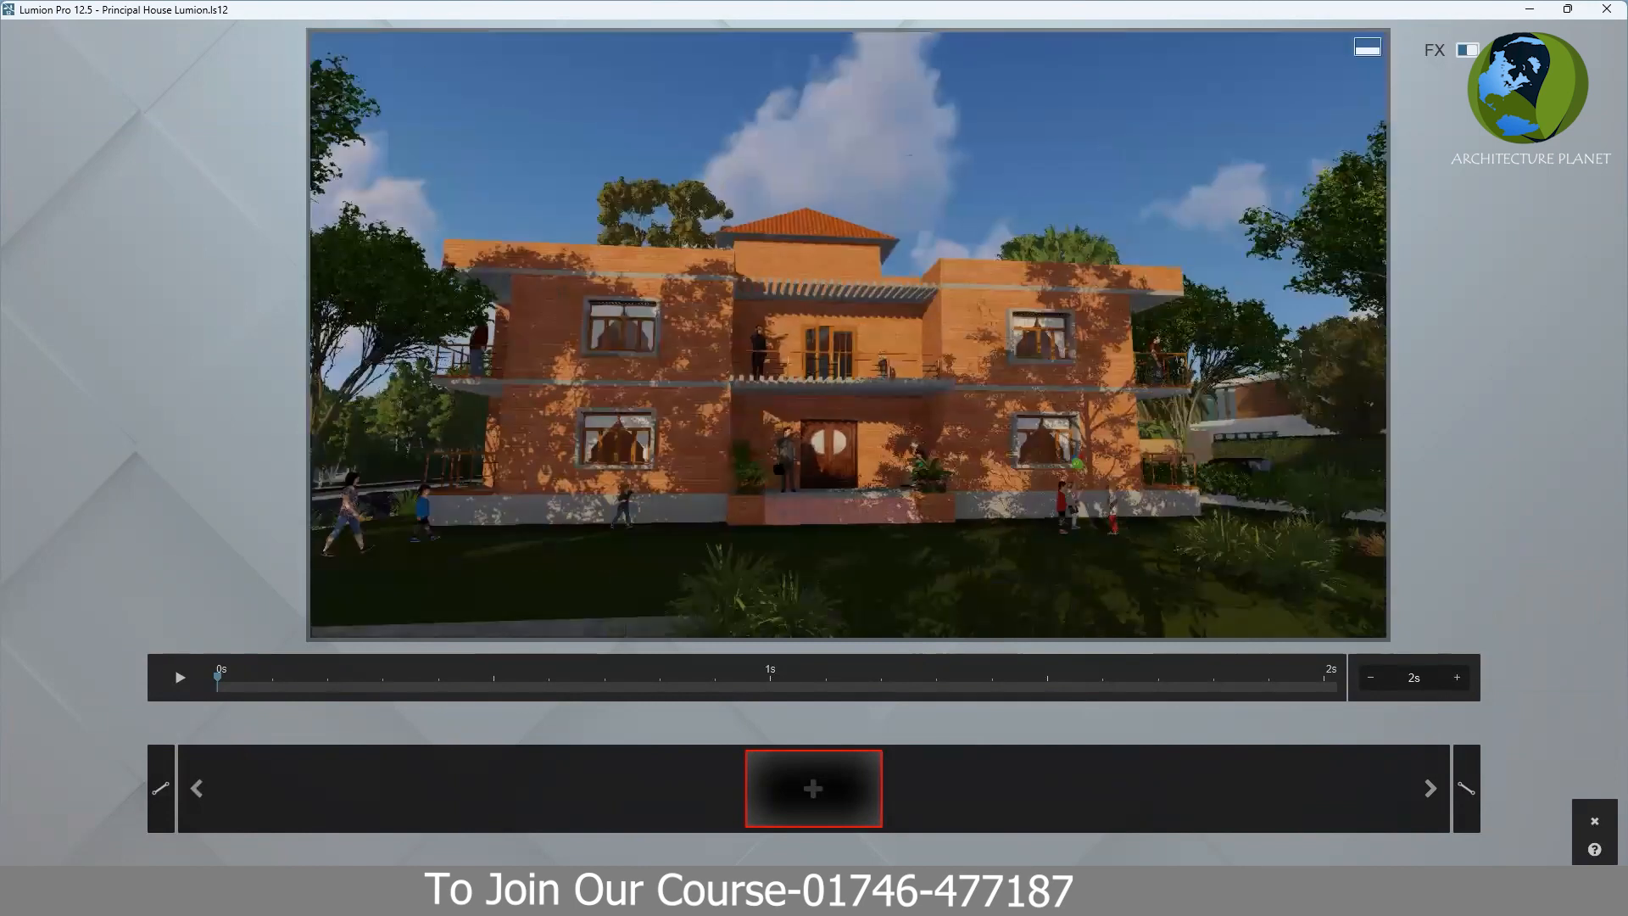
right_click_drag(1334, 151, 1251, 222)
middle_click_drag(835, 369, 790, 398)
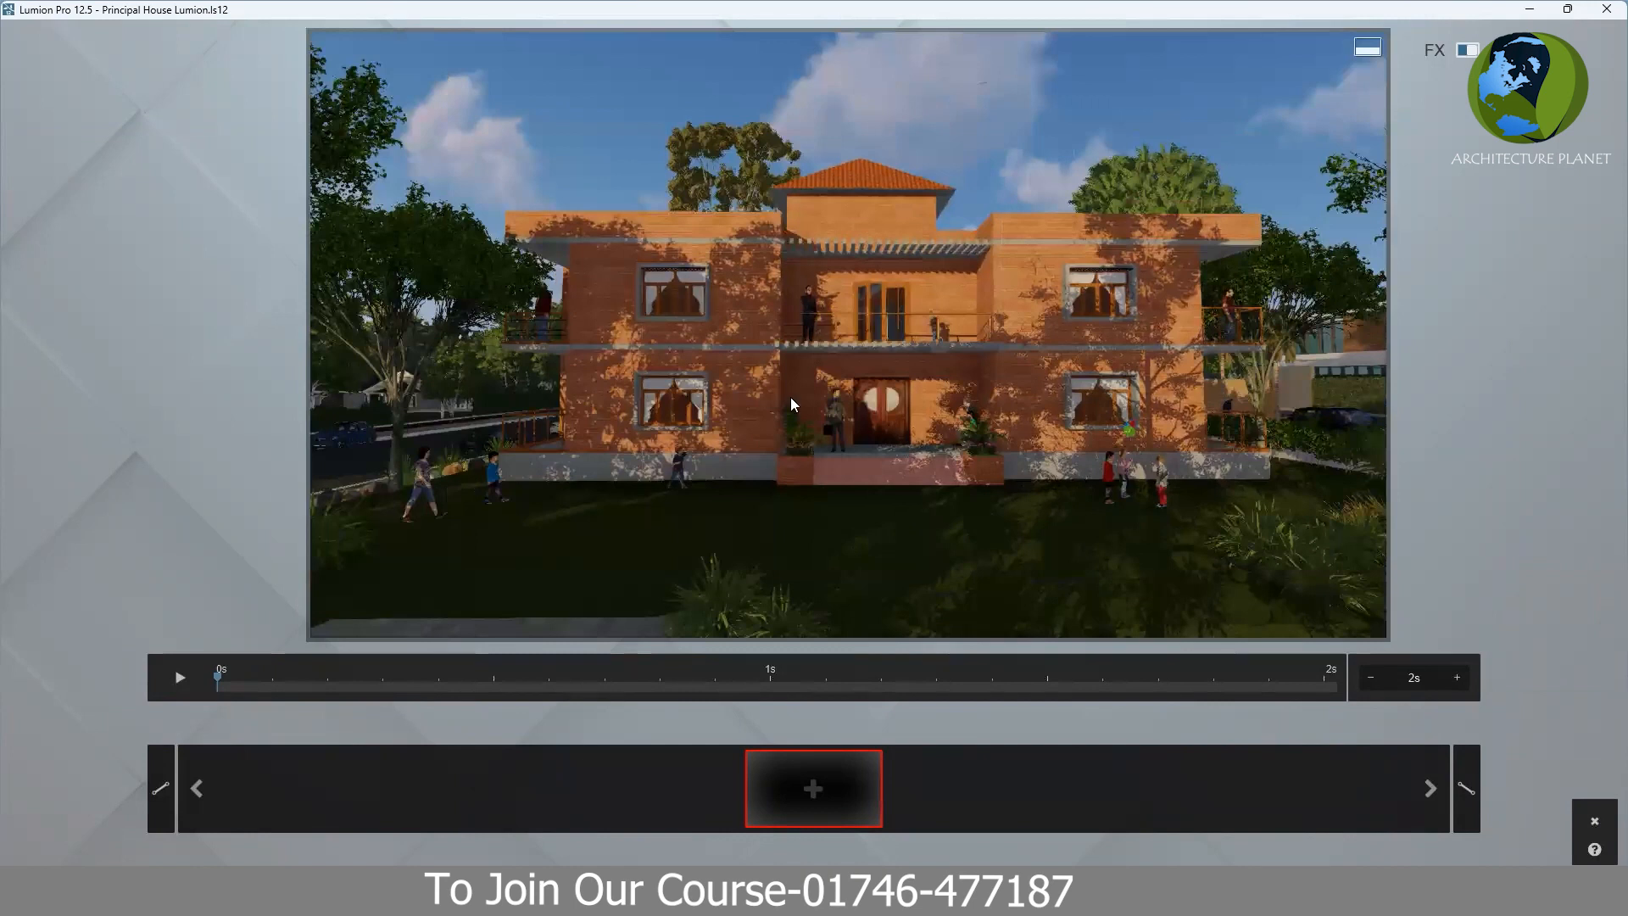
- Pull the camera back to show the whole facade with the parked black car and add the first camera keyframe
scroll(790, 397, "down", 5)
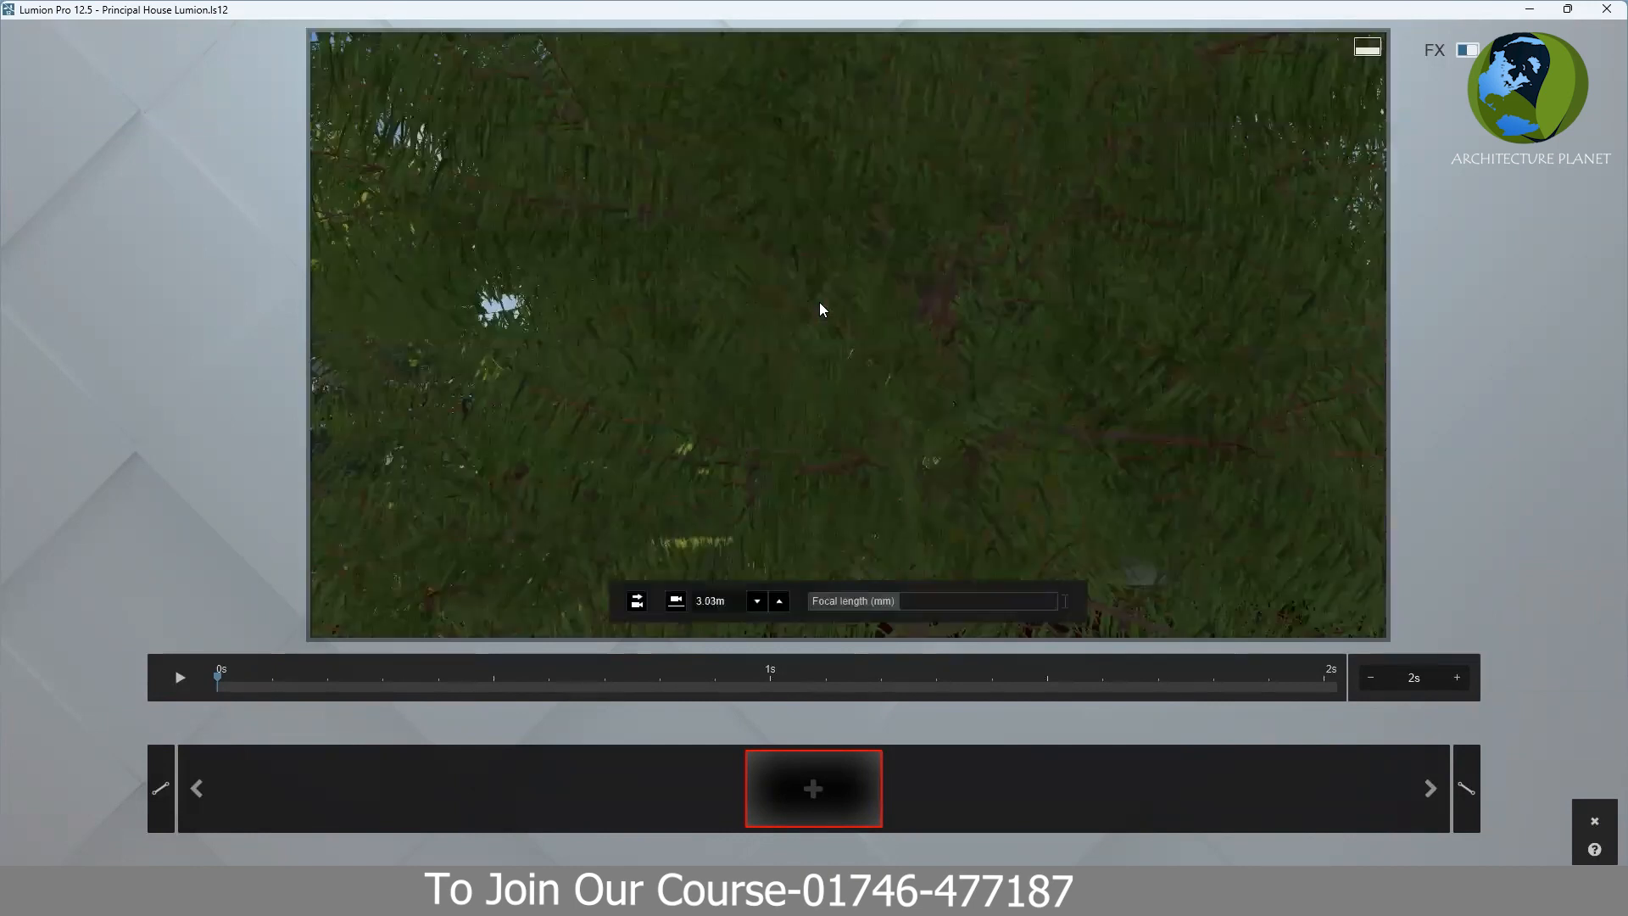
scroll(821, 309, "down", 3)
scroll(821, 309, "up", 2)
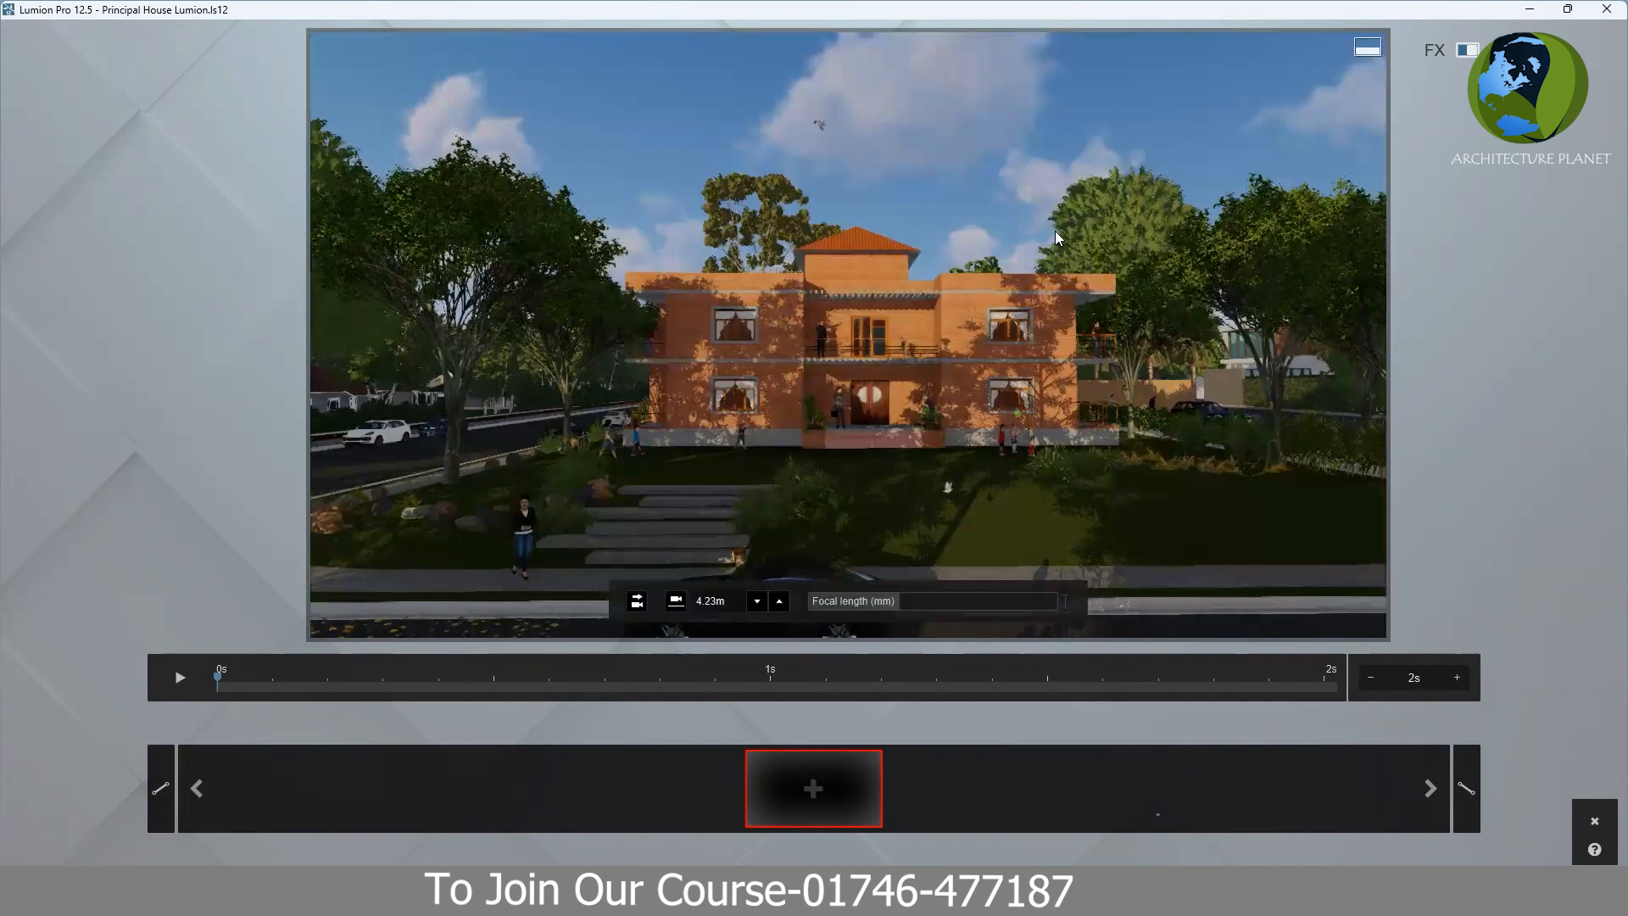
right_click_drag(1055, 231, 1085, 298)
right_click_drag(947, 290, 952, 293)
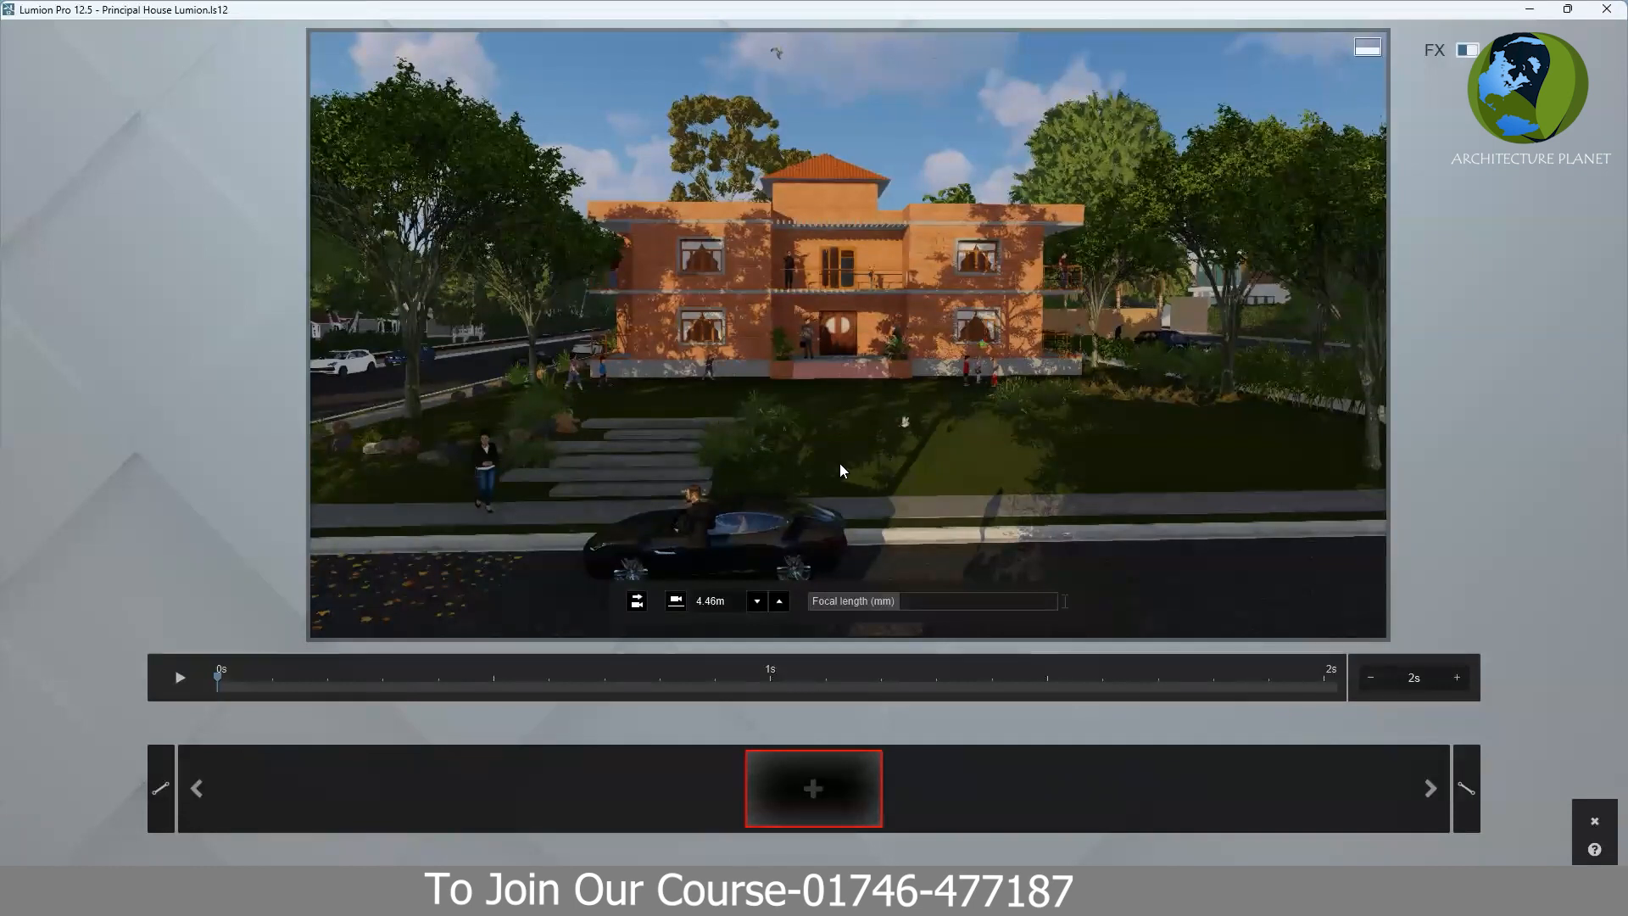
left_click(814, 788)
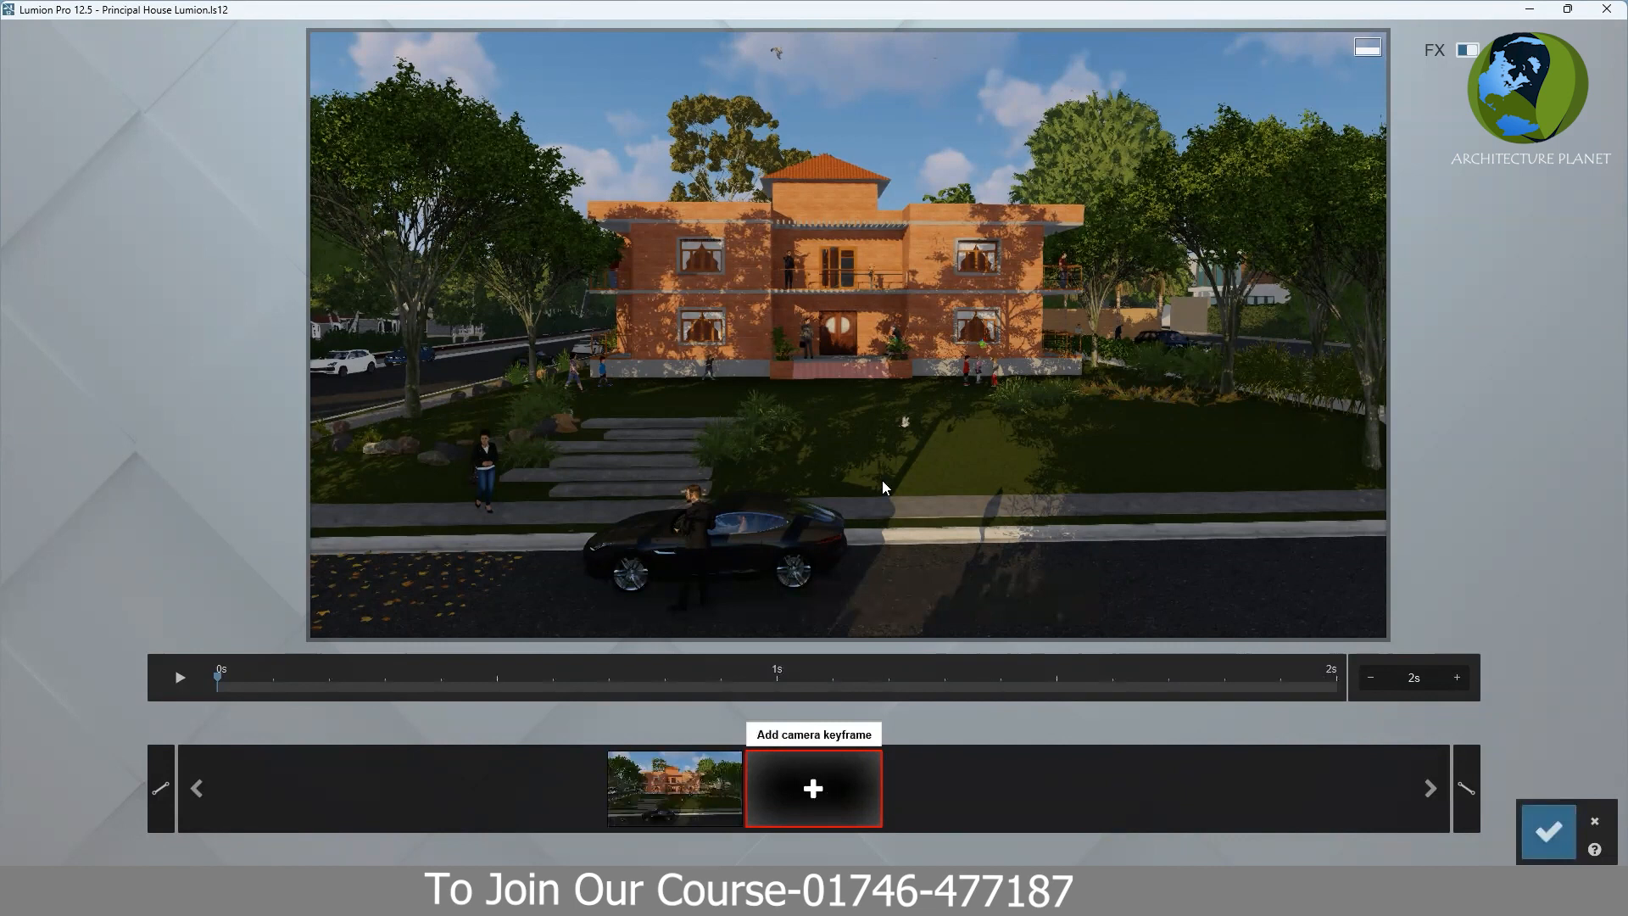
- Move the camera in to the entrance porch, frame the double door with the people around it, and add a second camera keyframe
mouse_move(801, 352)
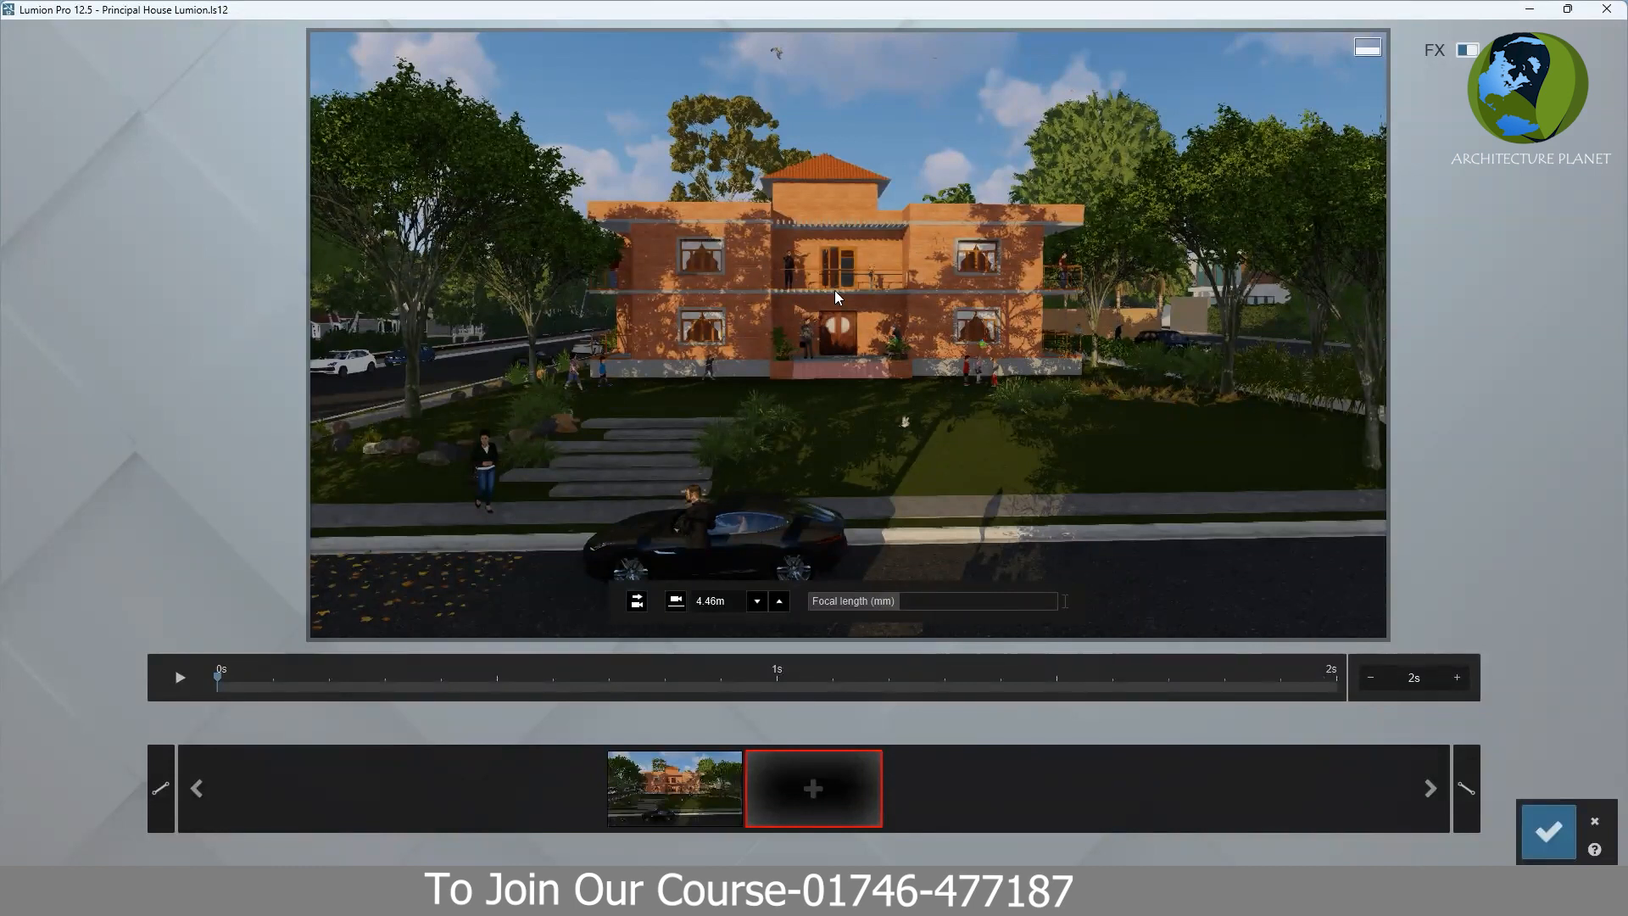
scroll(856, 302, "up", 5)
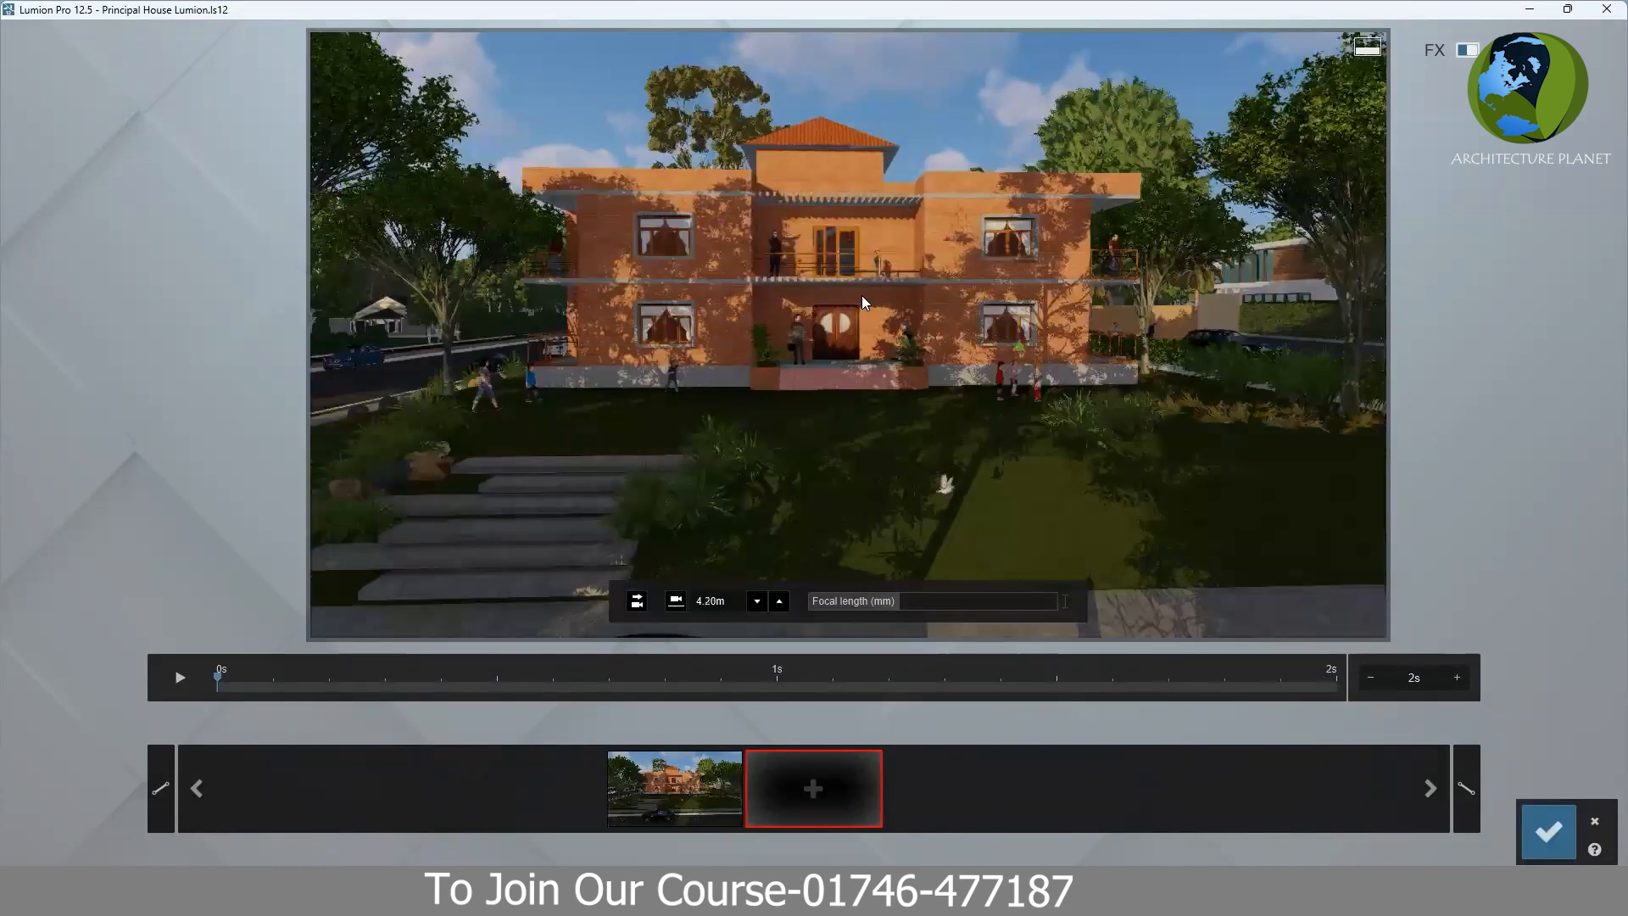
scroll(868, 295, "up", 4)
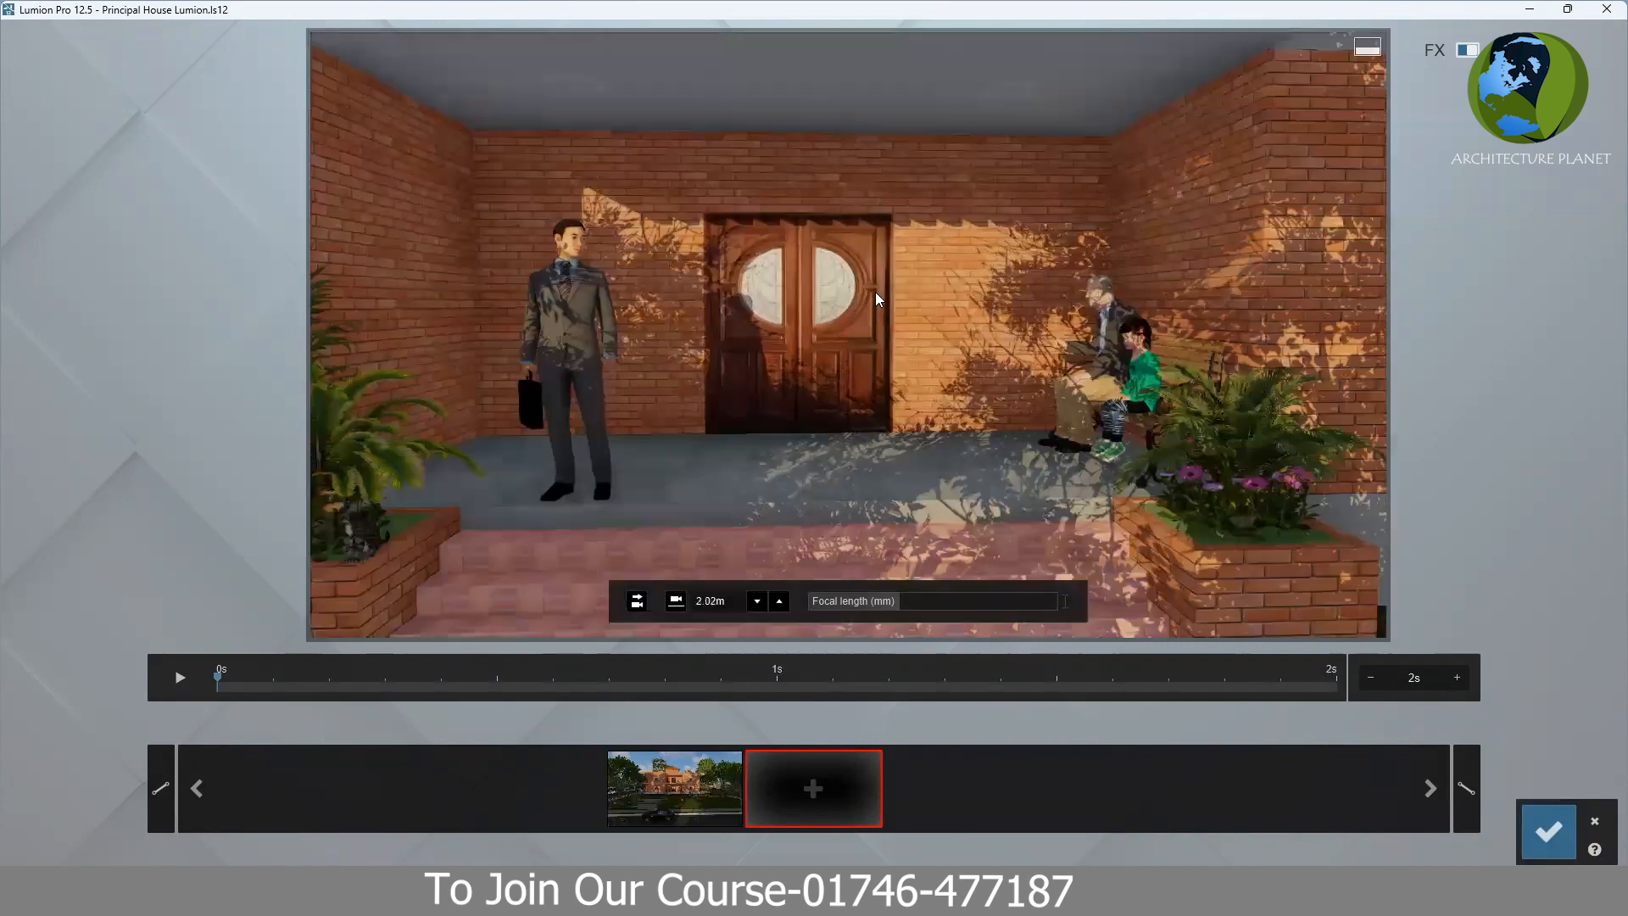
scroll(875, 292, "up", 2)
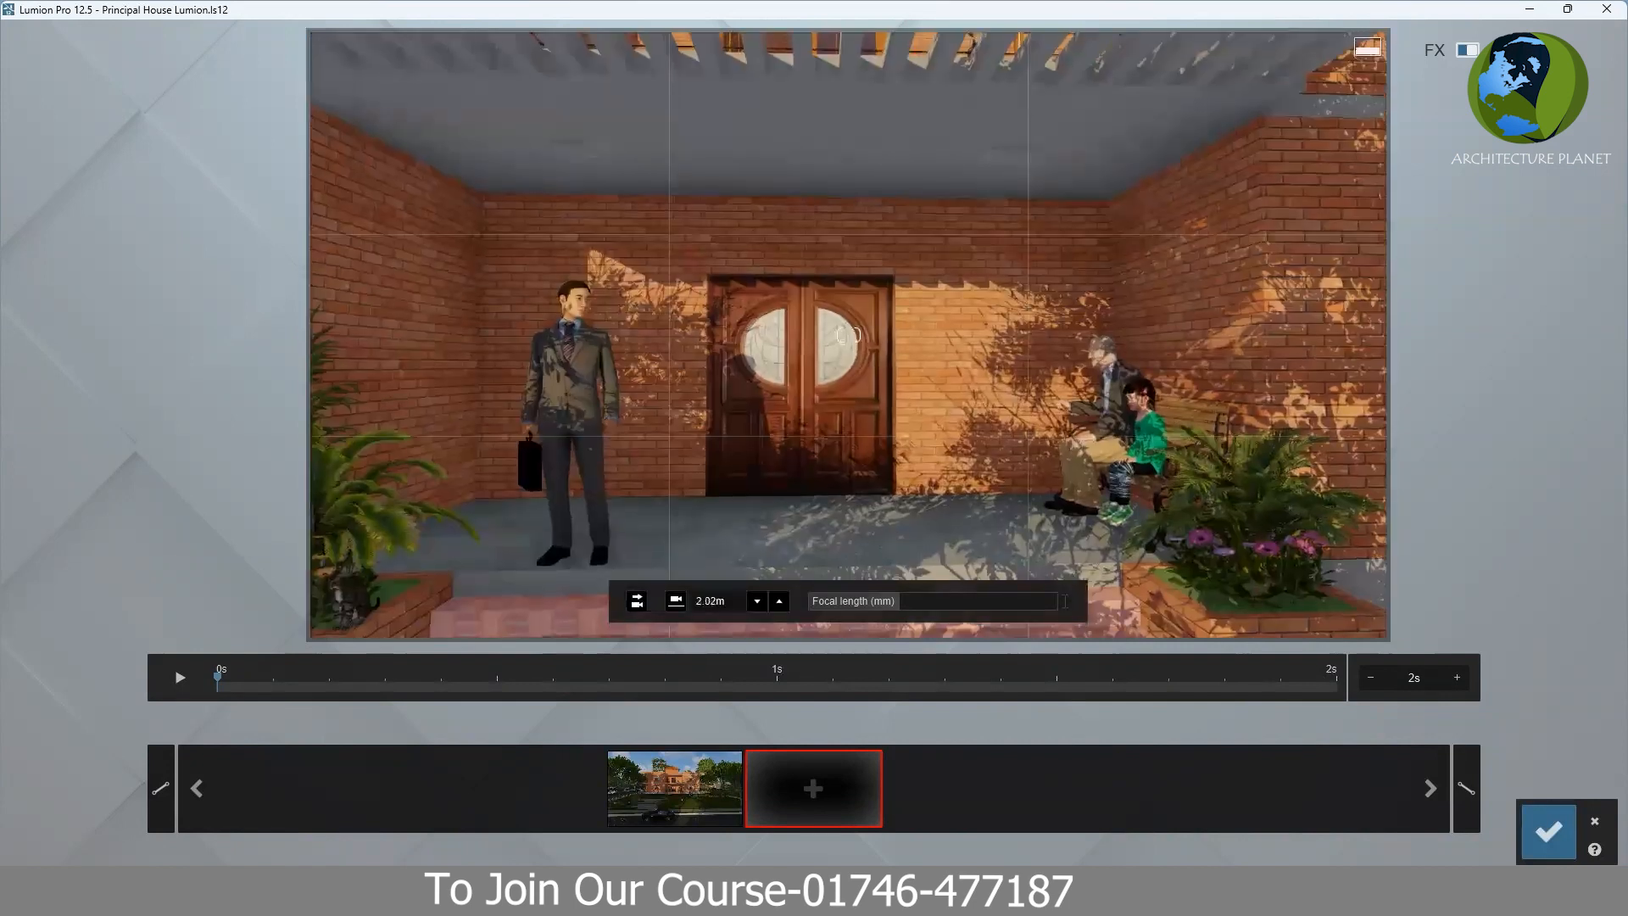
right_click_drag(848, 335, 820, 337)
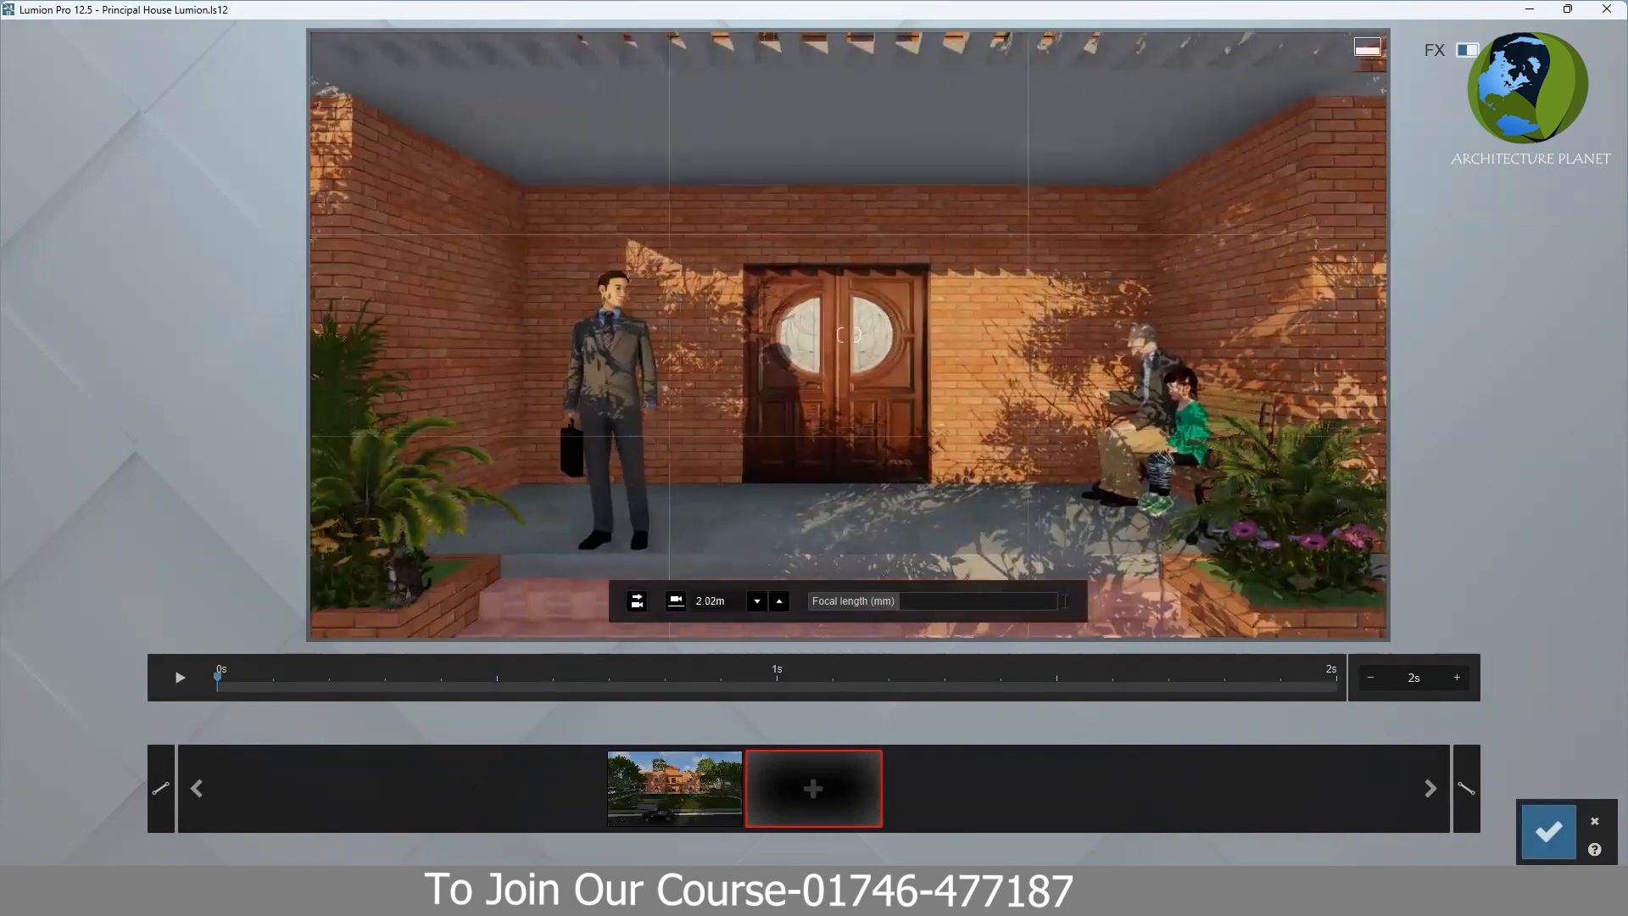
mouse_move(885, 295)
right_mouse_down()
mouse_move(850, 285)
mouse_move(876, 292)
right_mouse_up()
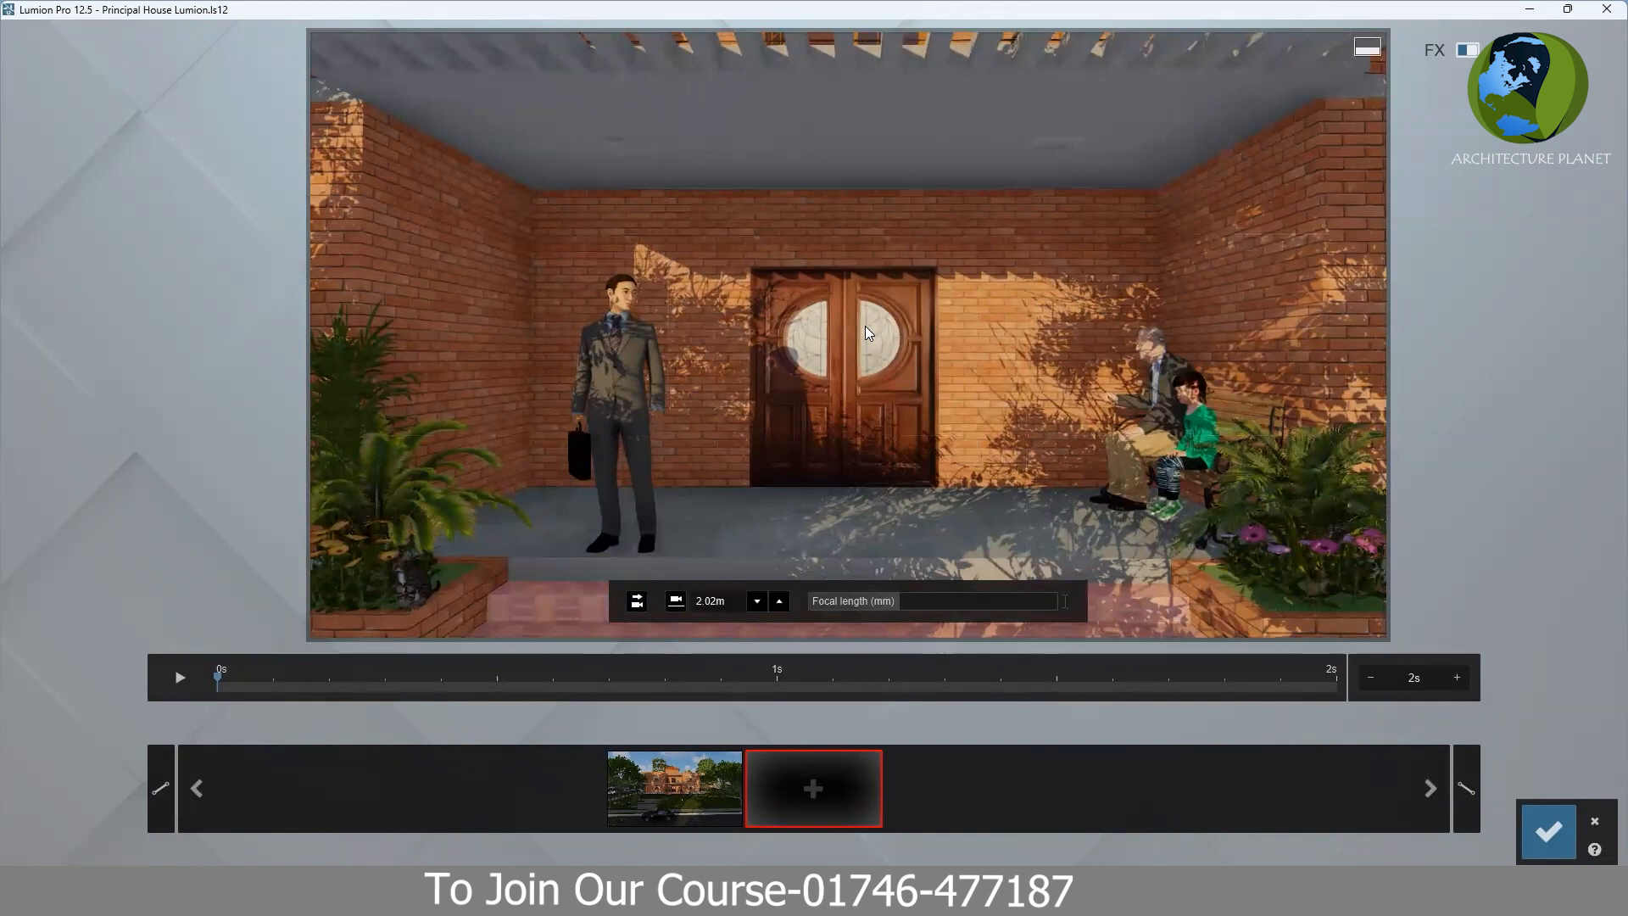
left_click(813, 789)
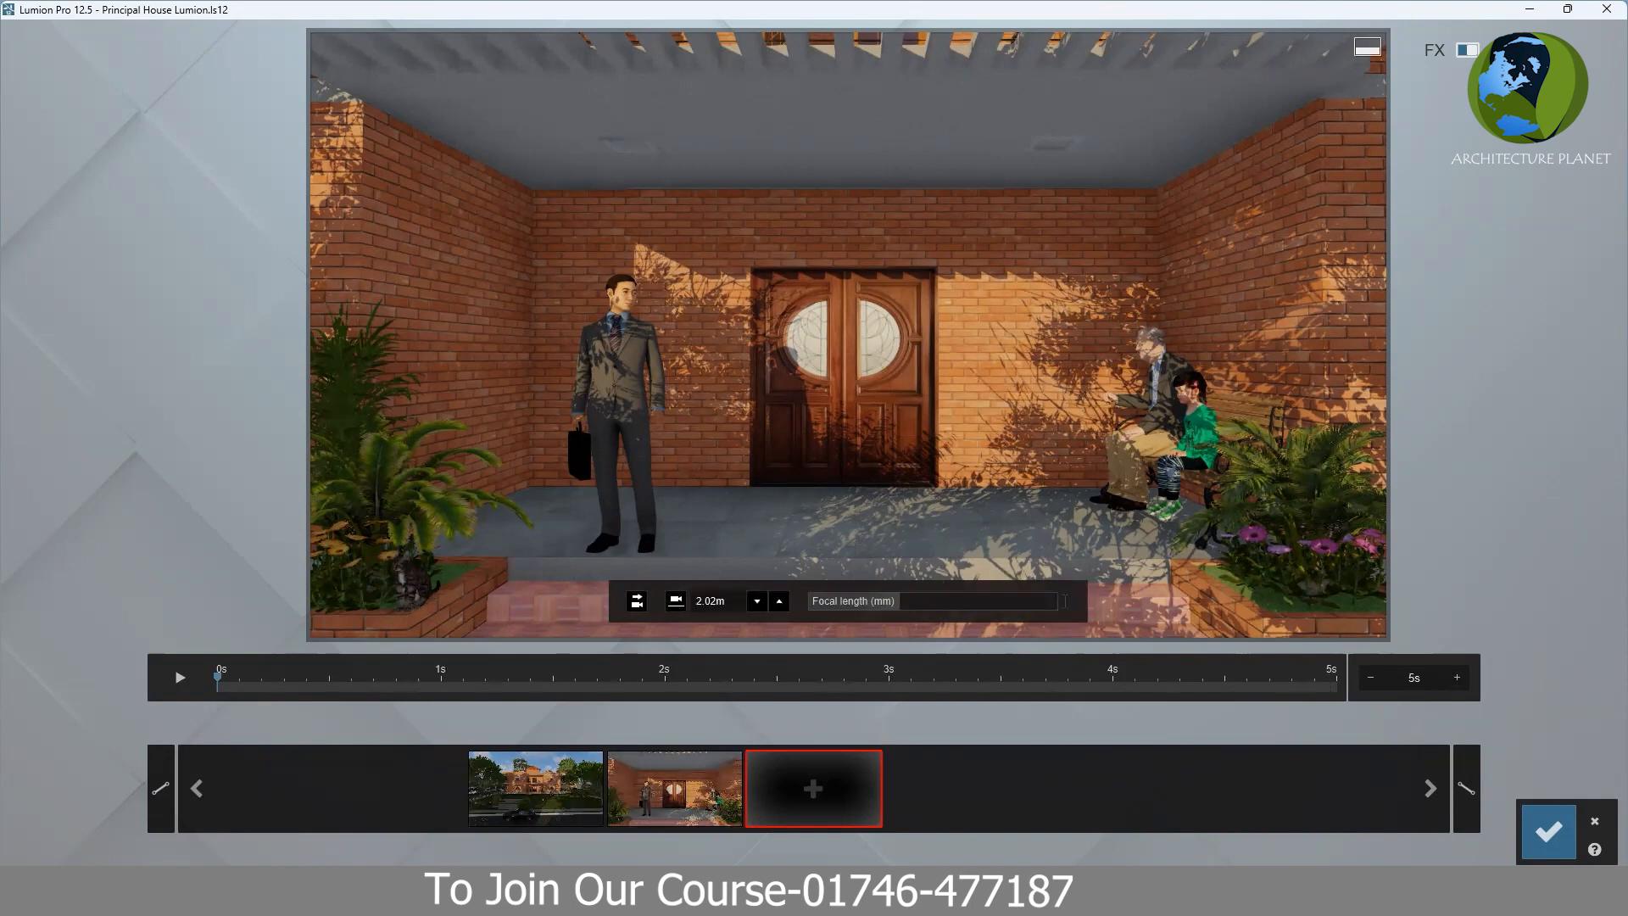
- Turn the camera from the porch to the children playing on the lawn and add a third camera keyframe
right_click_drag(847, 334, 1060, 334)
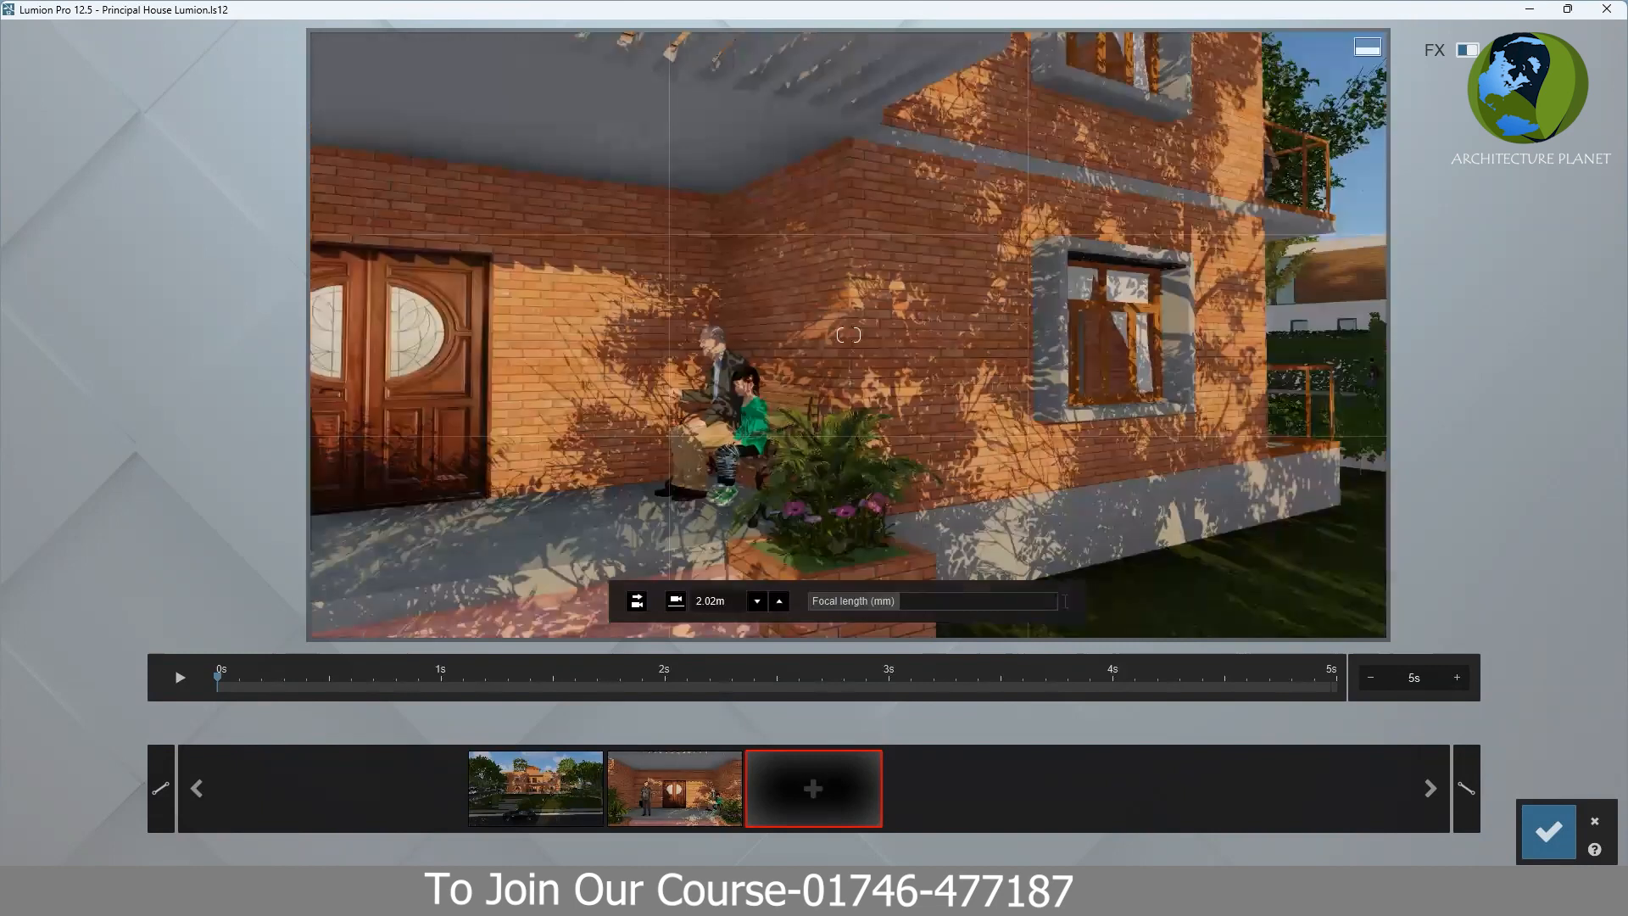
right_click_drag(848, 334, 1102, 334)
right_click_drag(848, 334, 799, 413)
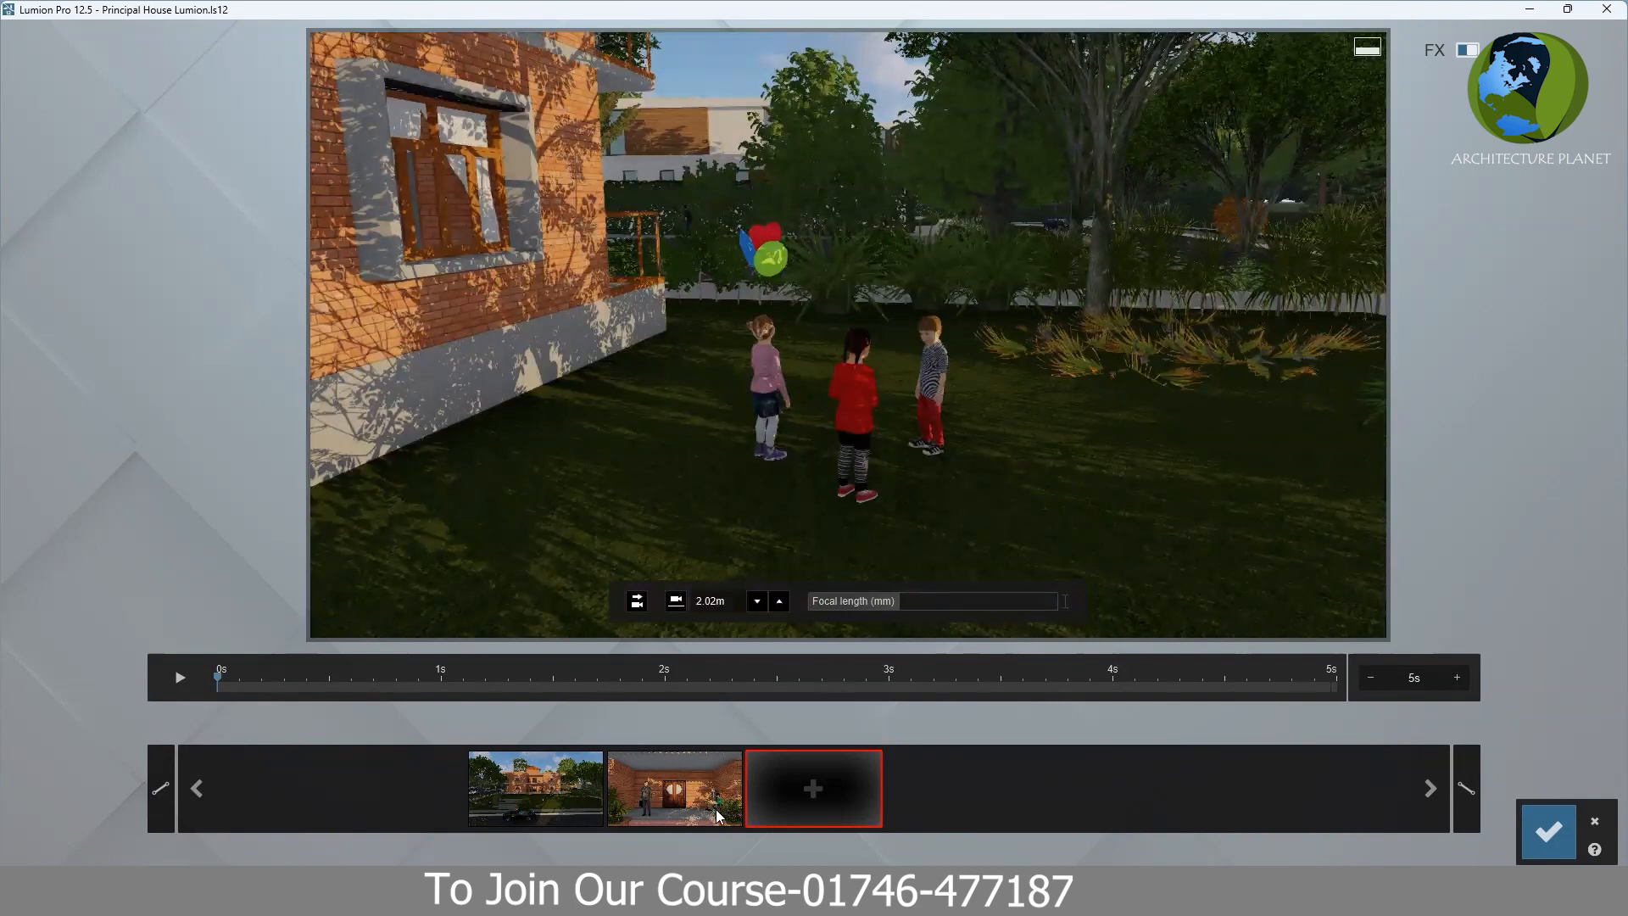
left_click(814, 790)
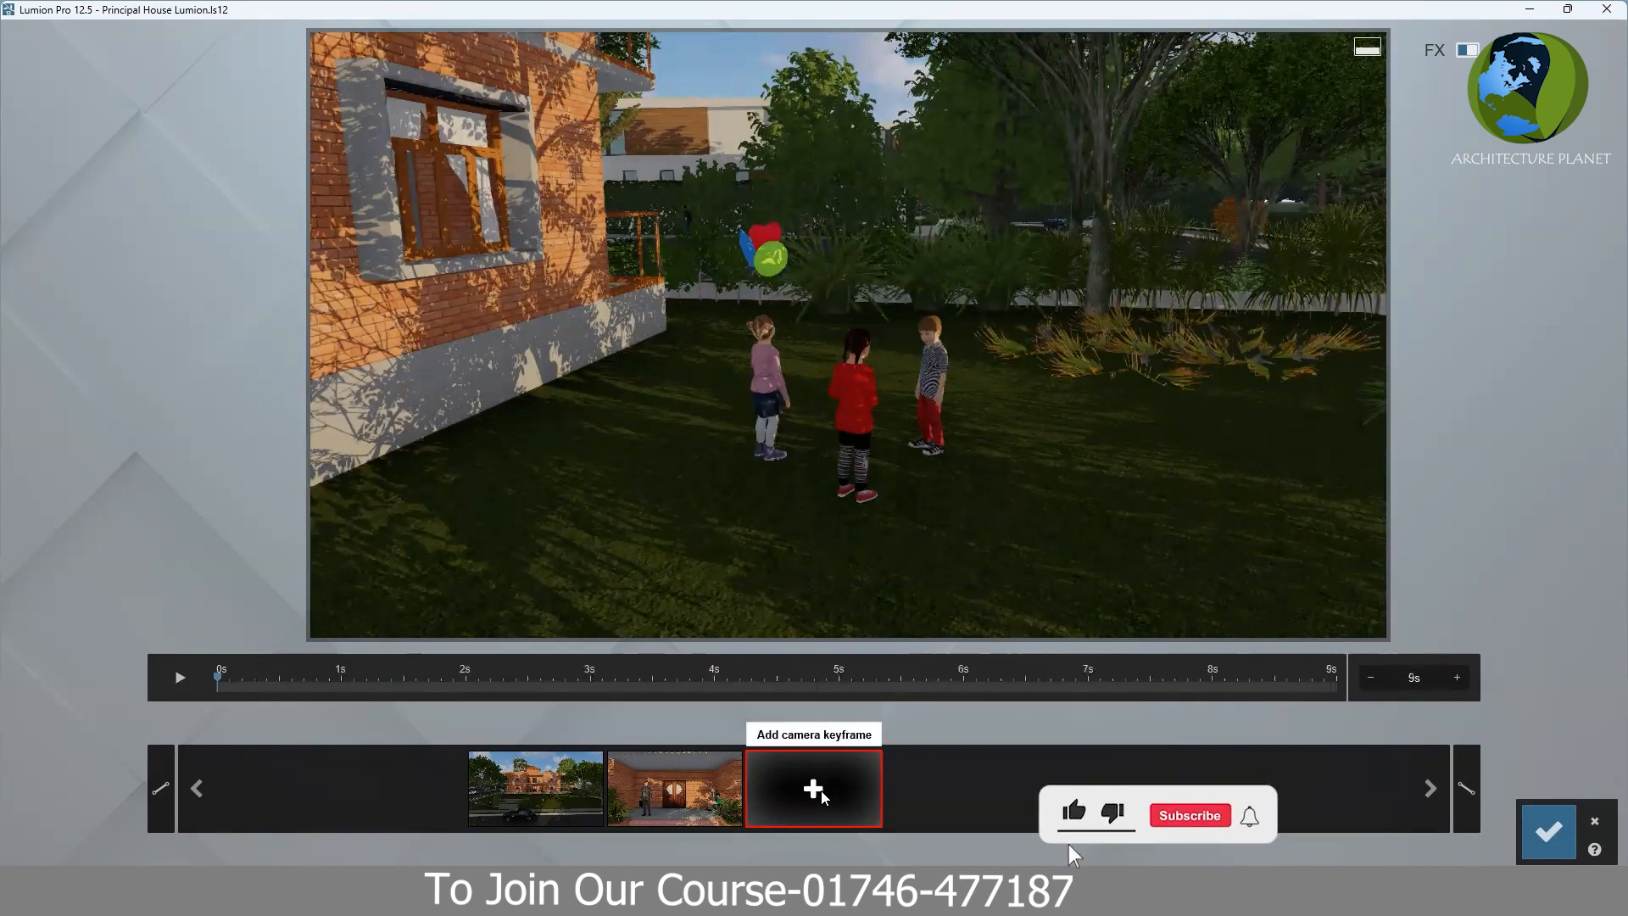
left_click(813, 790)
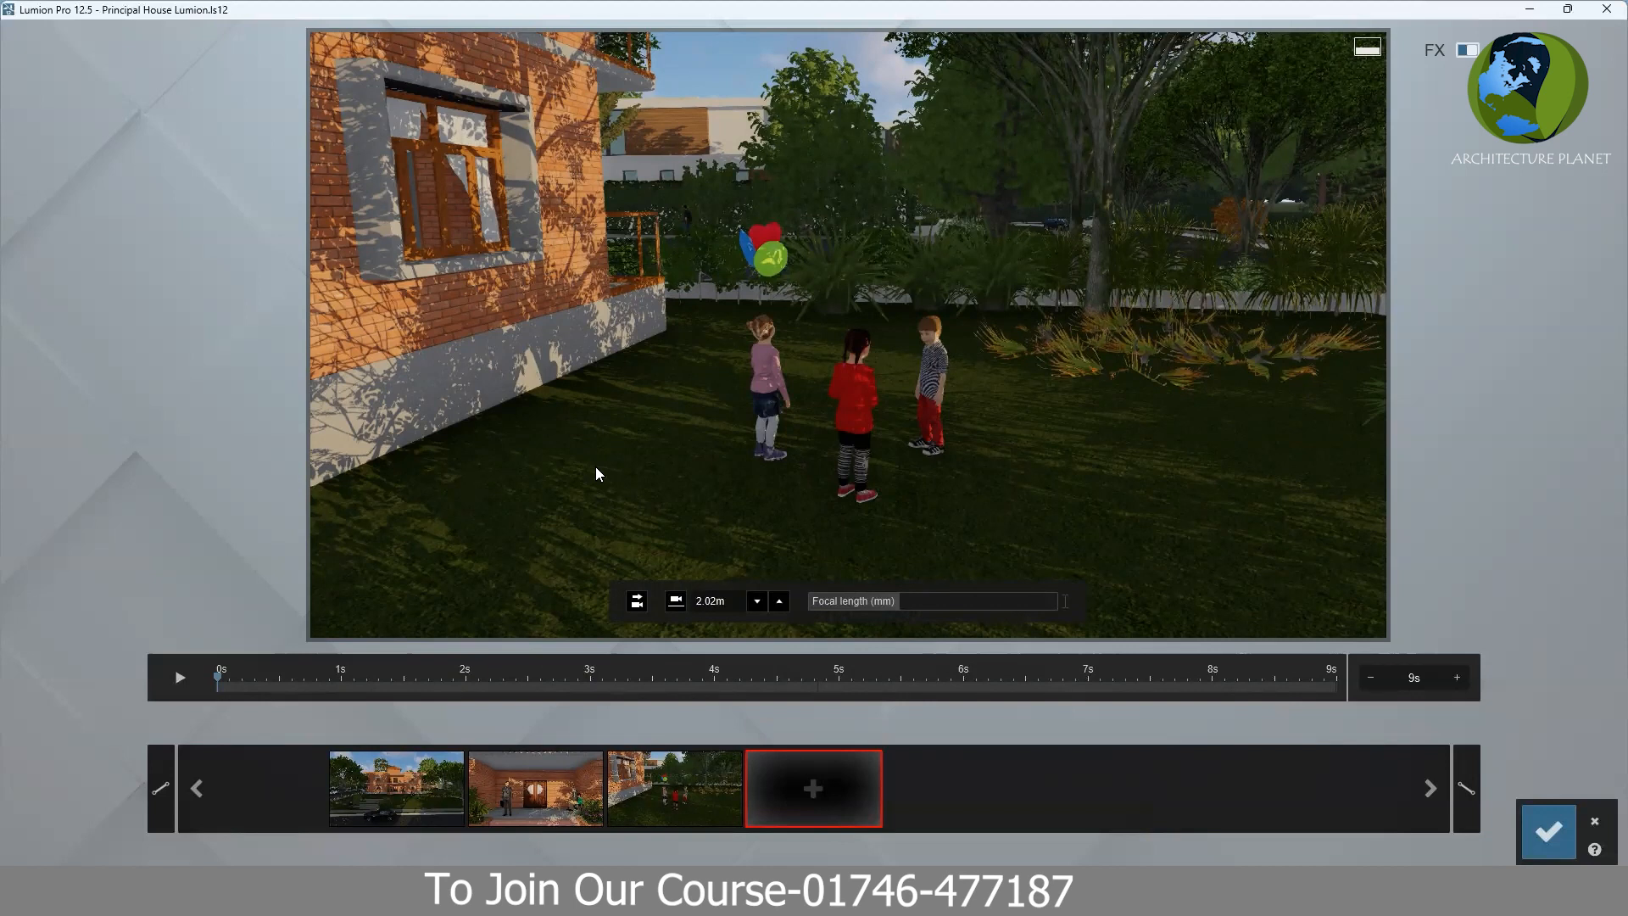
- Pull the camera back along the lawn to a wide view between the two trees beside the house and add a fourth camera keyframe
scroll(780, 411, "down", 1)
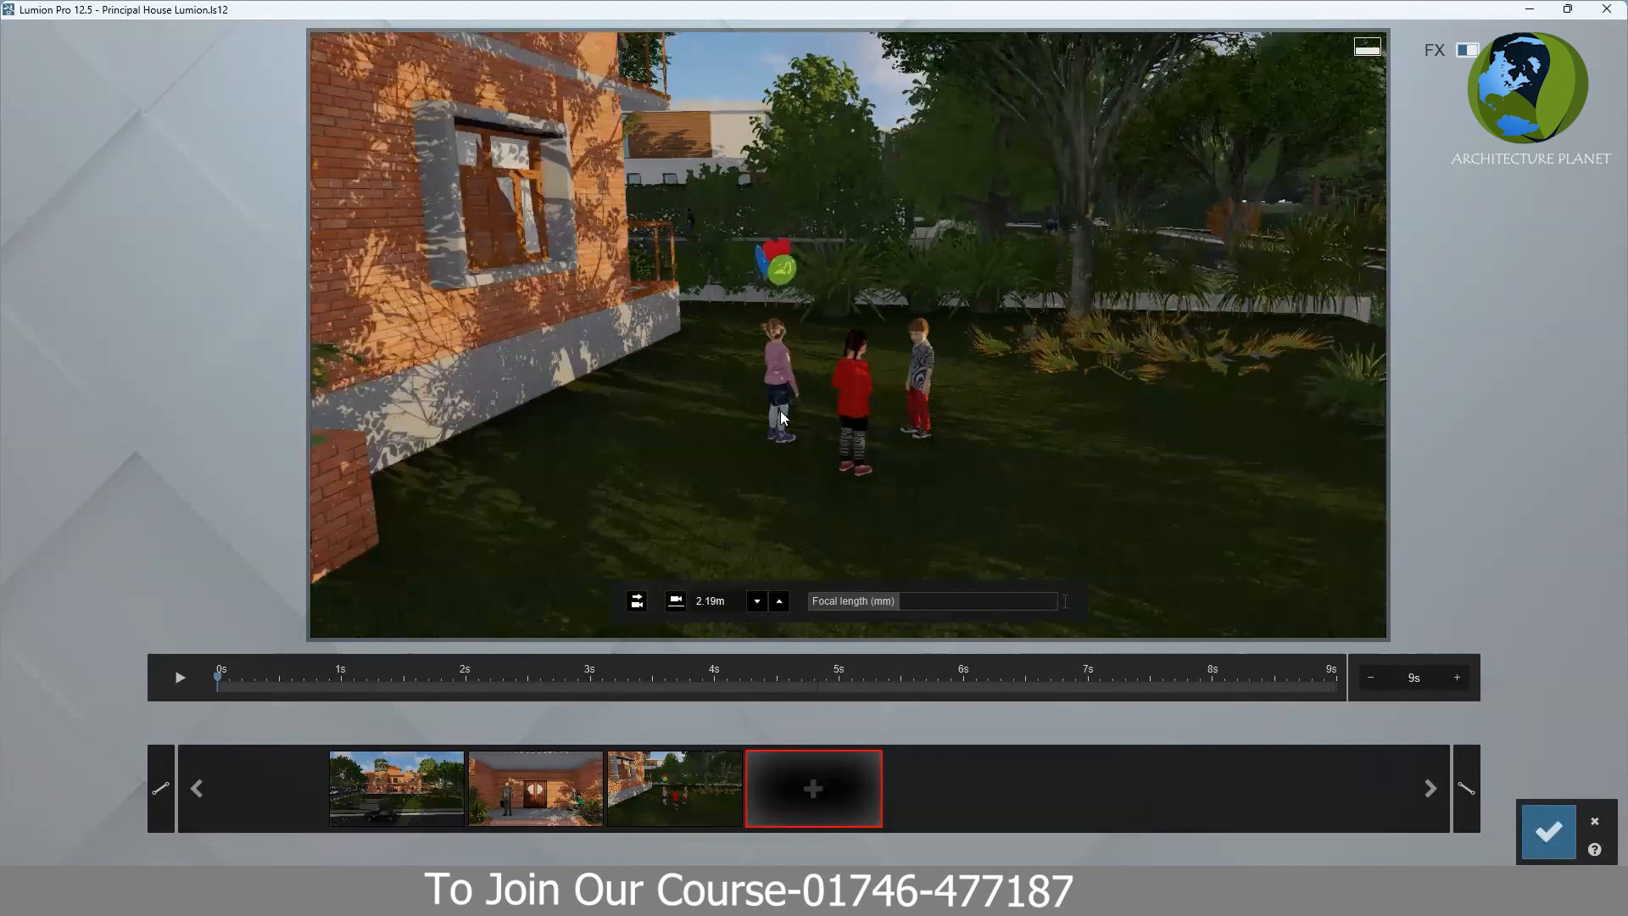
scroll(781, 410, "down", 4)
scroll(788, 410, "down", 5)
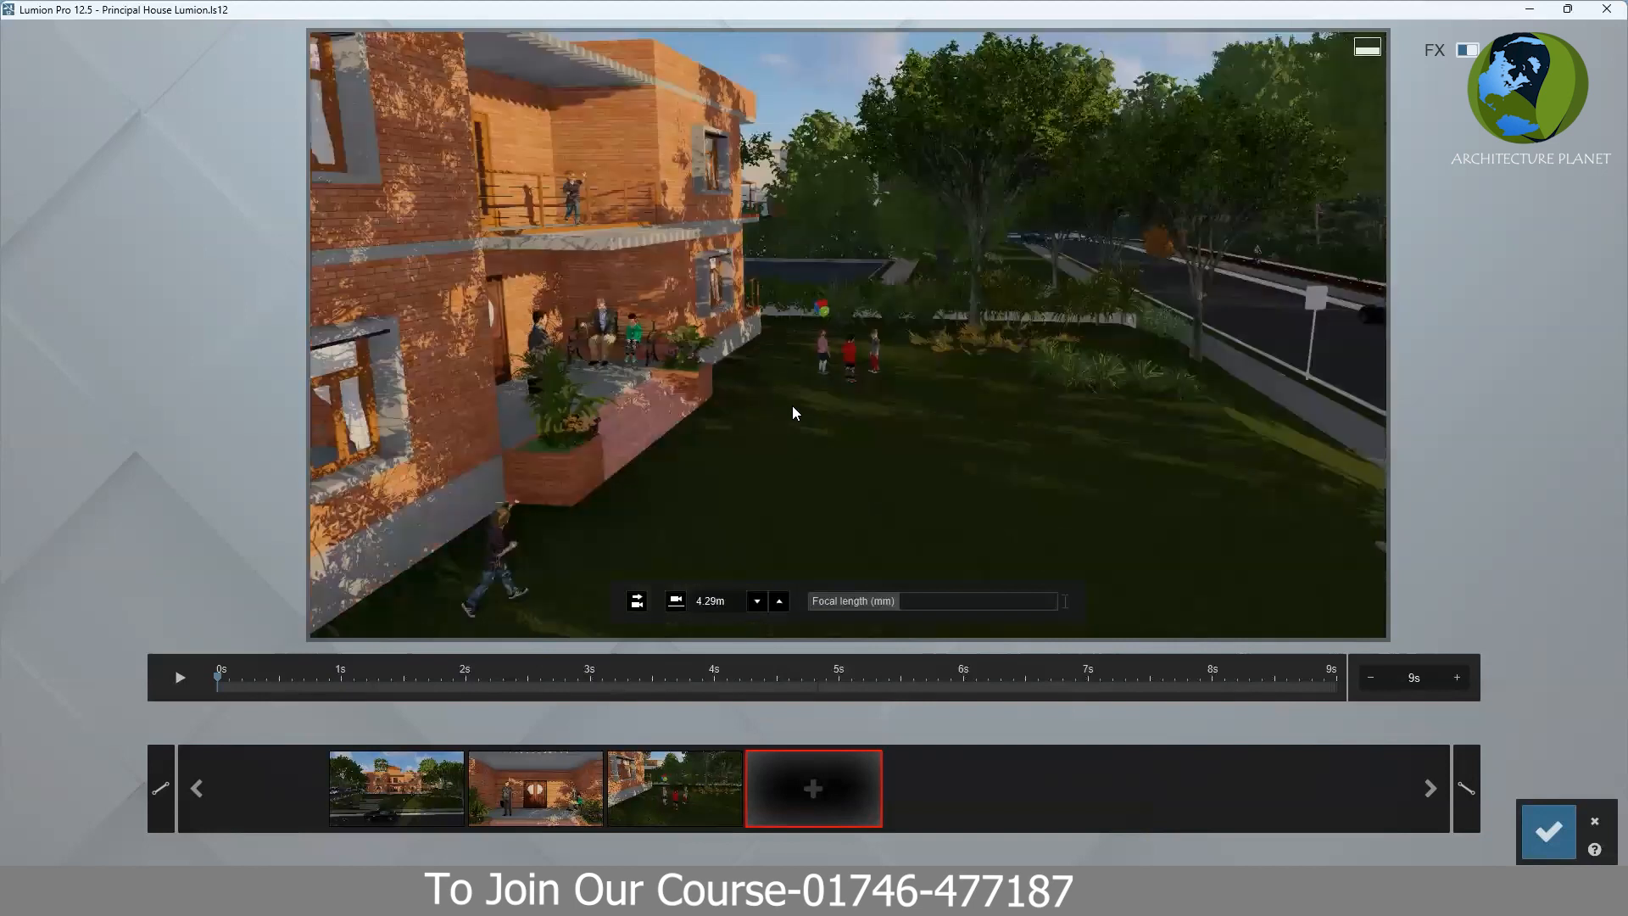
right_click_drag(753, 508, 754, 407)
key("e")
key("e")
key("e")
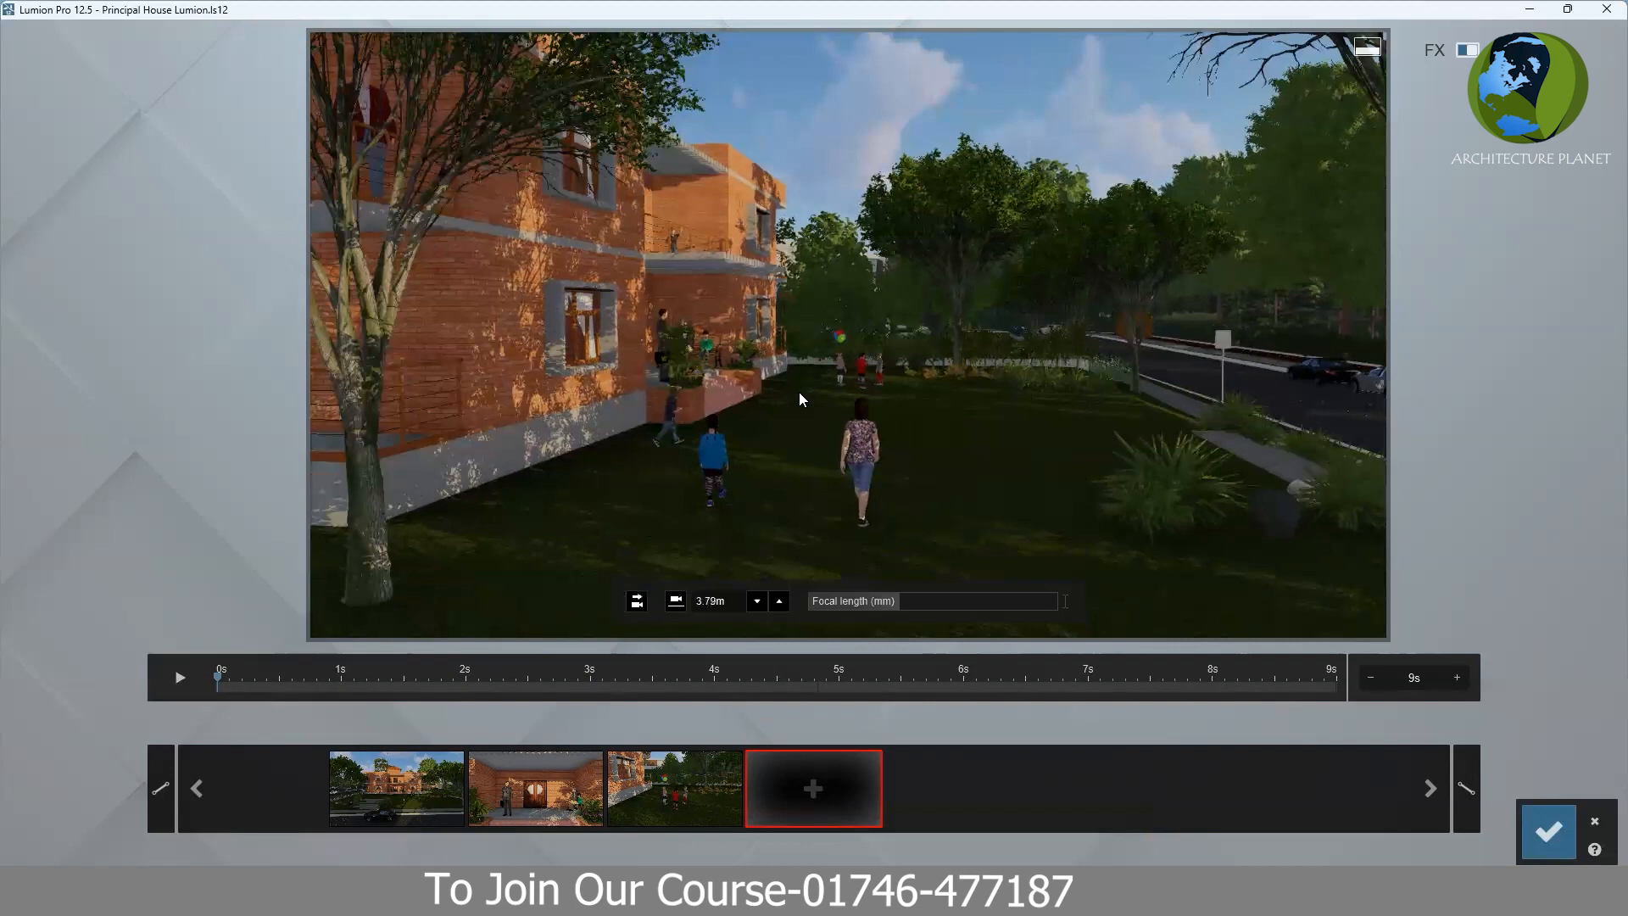
right_click_drag(799, 432, 800, 389)
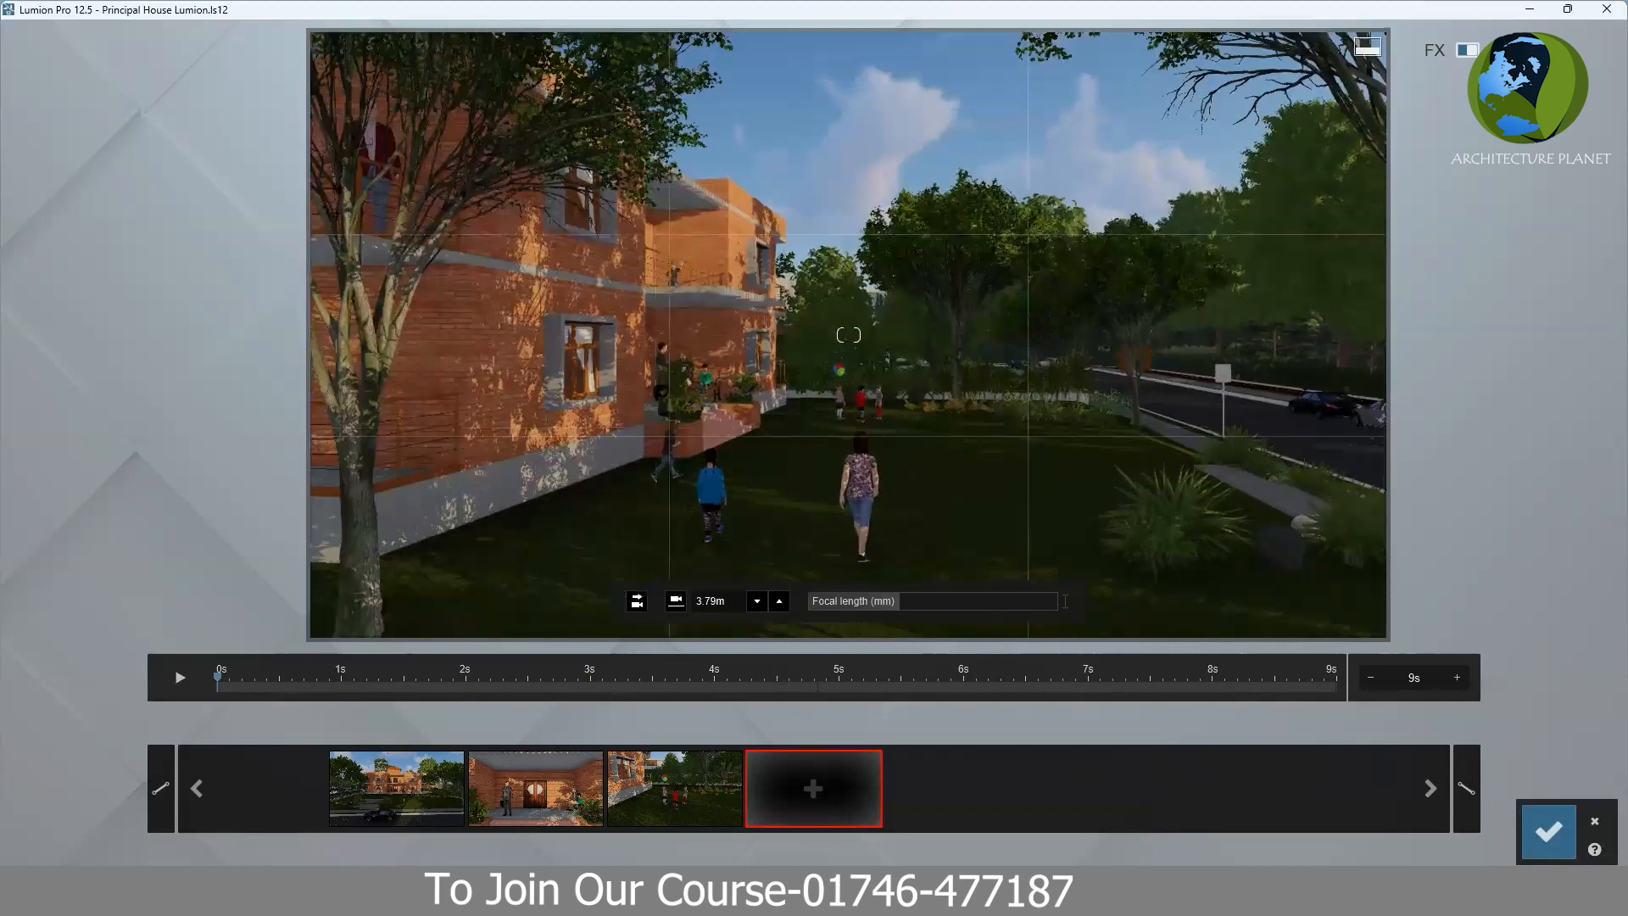
scroll(800, 390, "down", 2)
key("q")
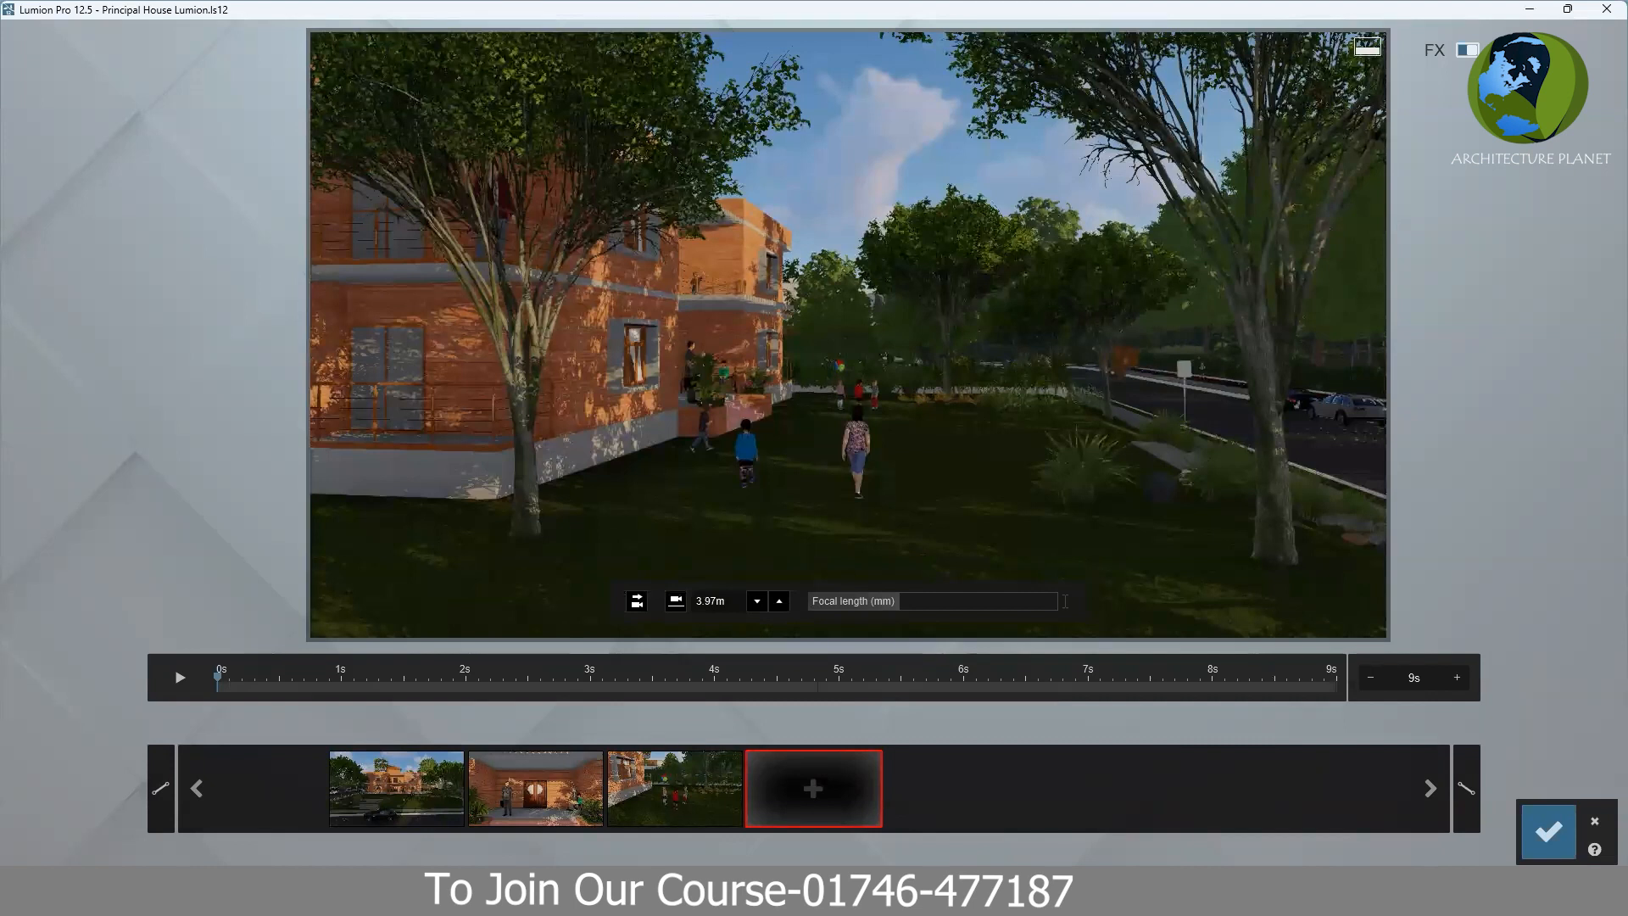
right_click_drag(800, 391, 800, 384)
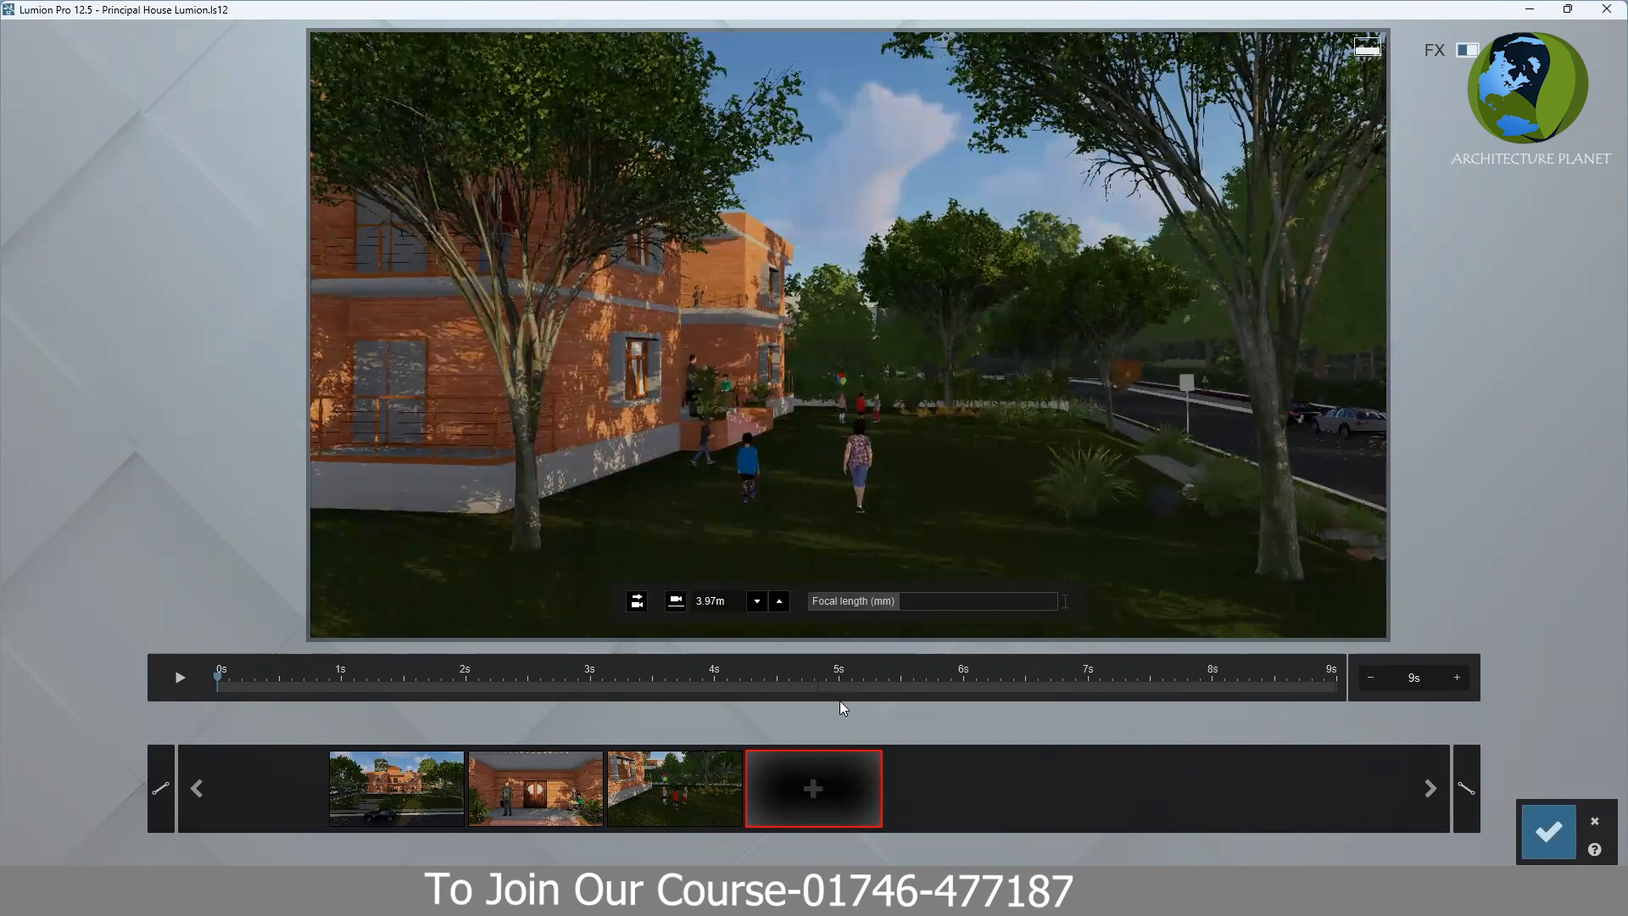
left_click(812, 787)
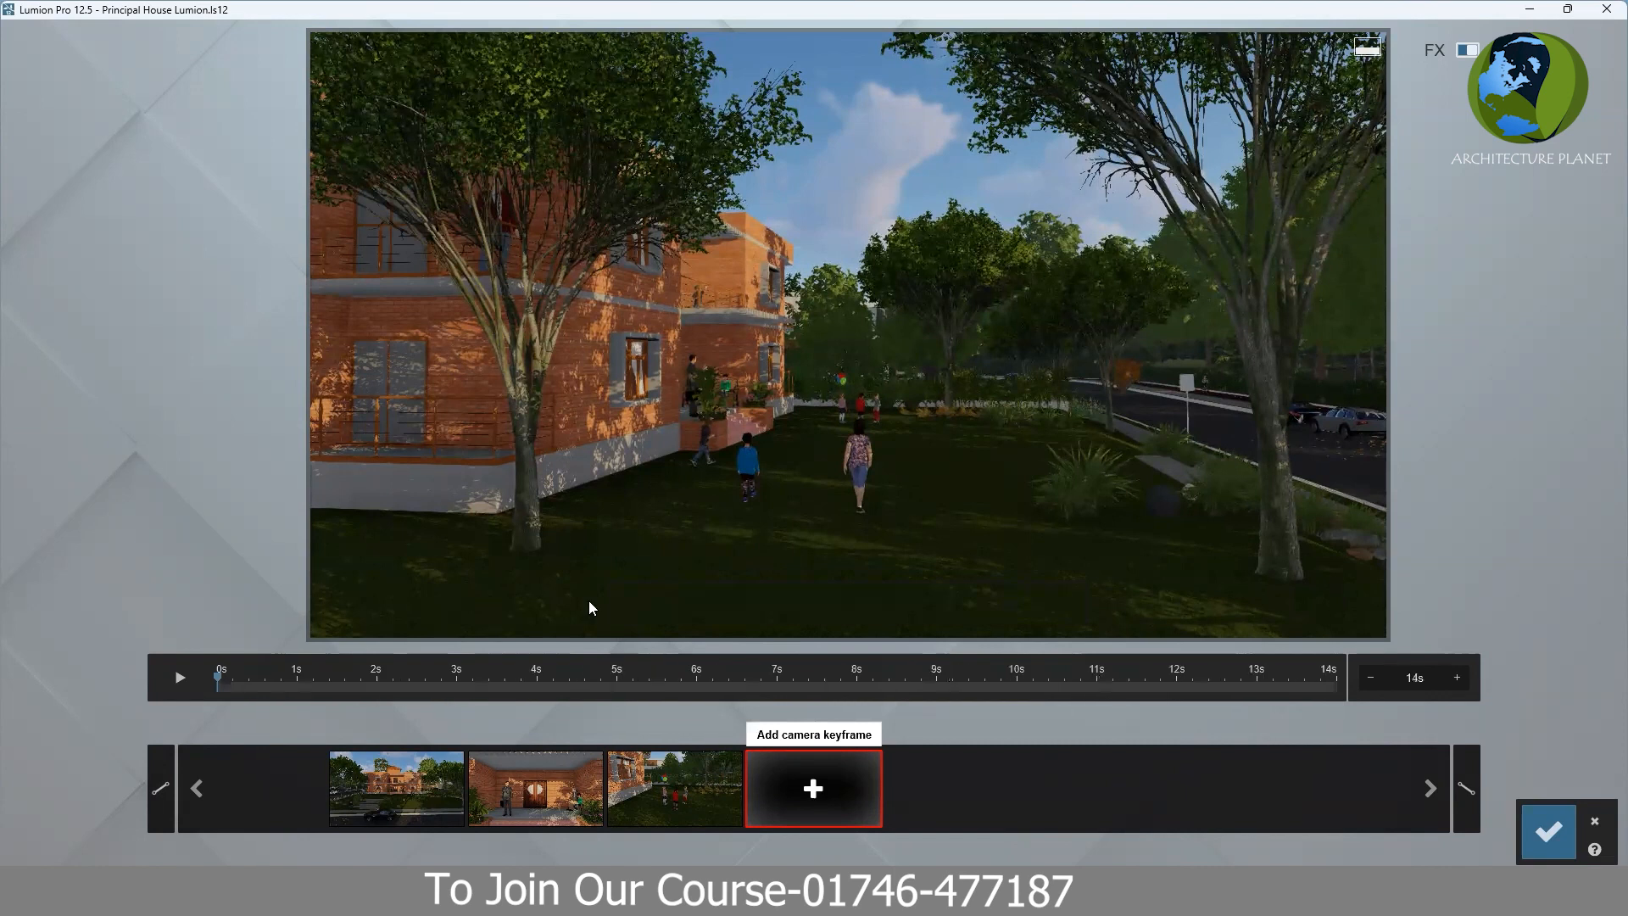